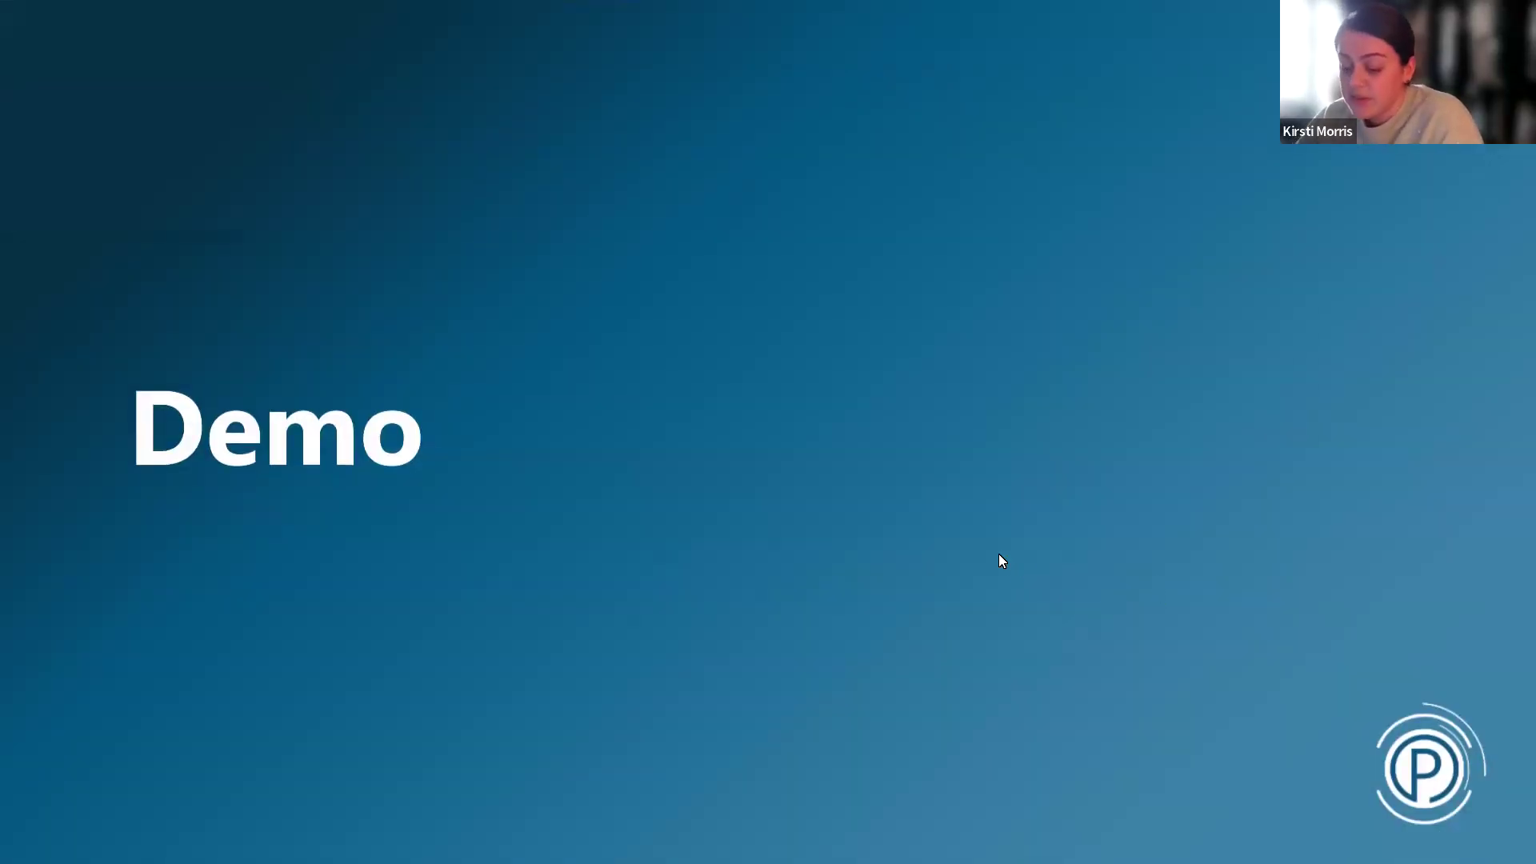
Exit the slideshow to return to editing the deck at slide 13, 'Demo'.
{"action": "key", "text": "Escape"}
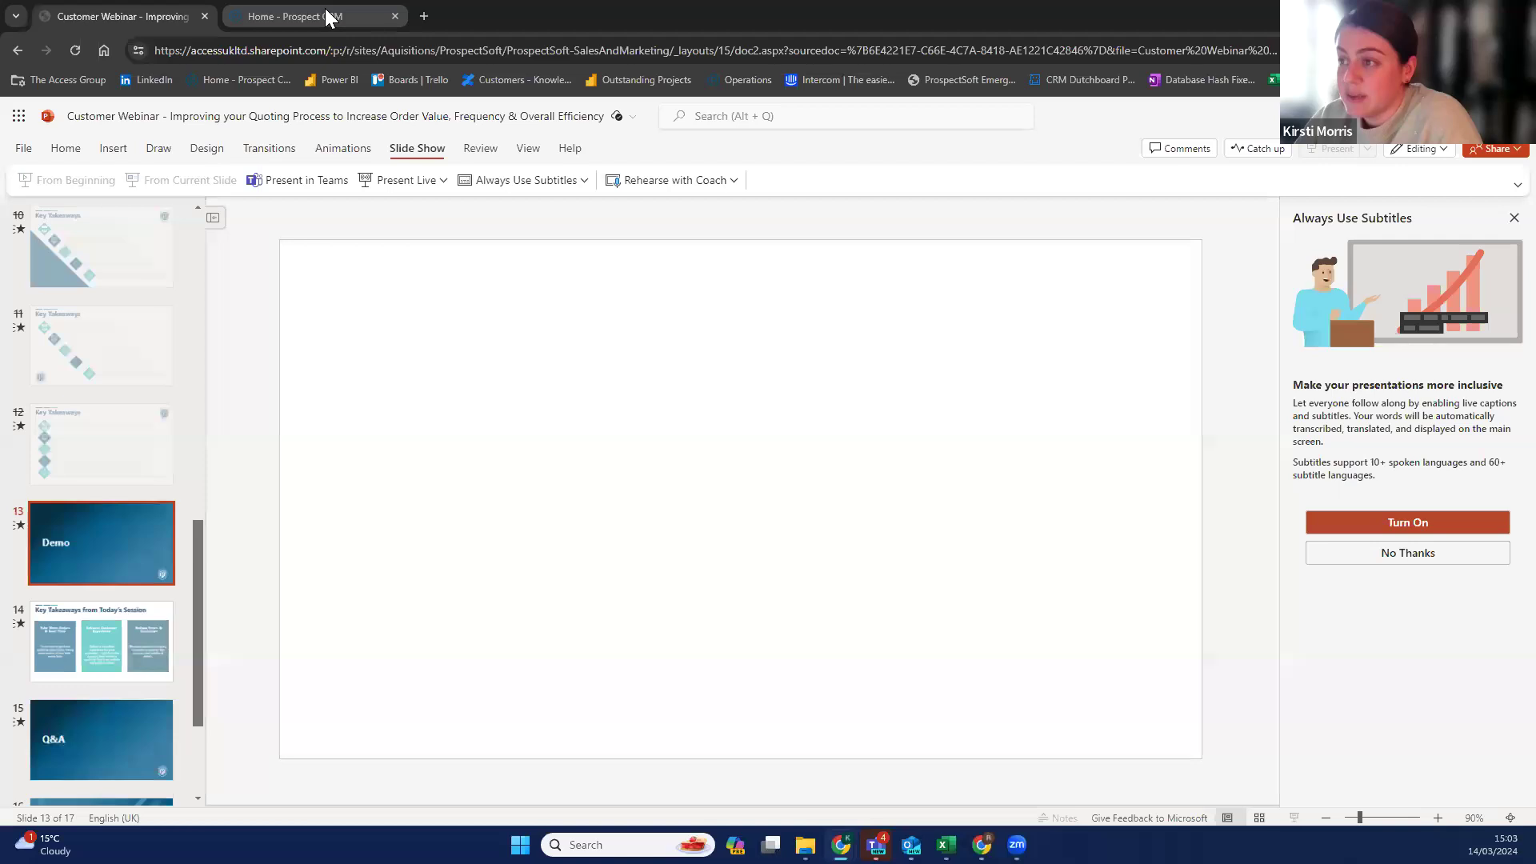
Switch to Prospect CRM and close the Global Create panel.
{"action": "left_click", "coordinate": [330, 18]}
{"action": "left_click", "coordinate": [413, 167]}
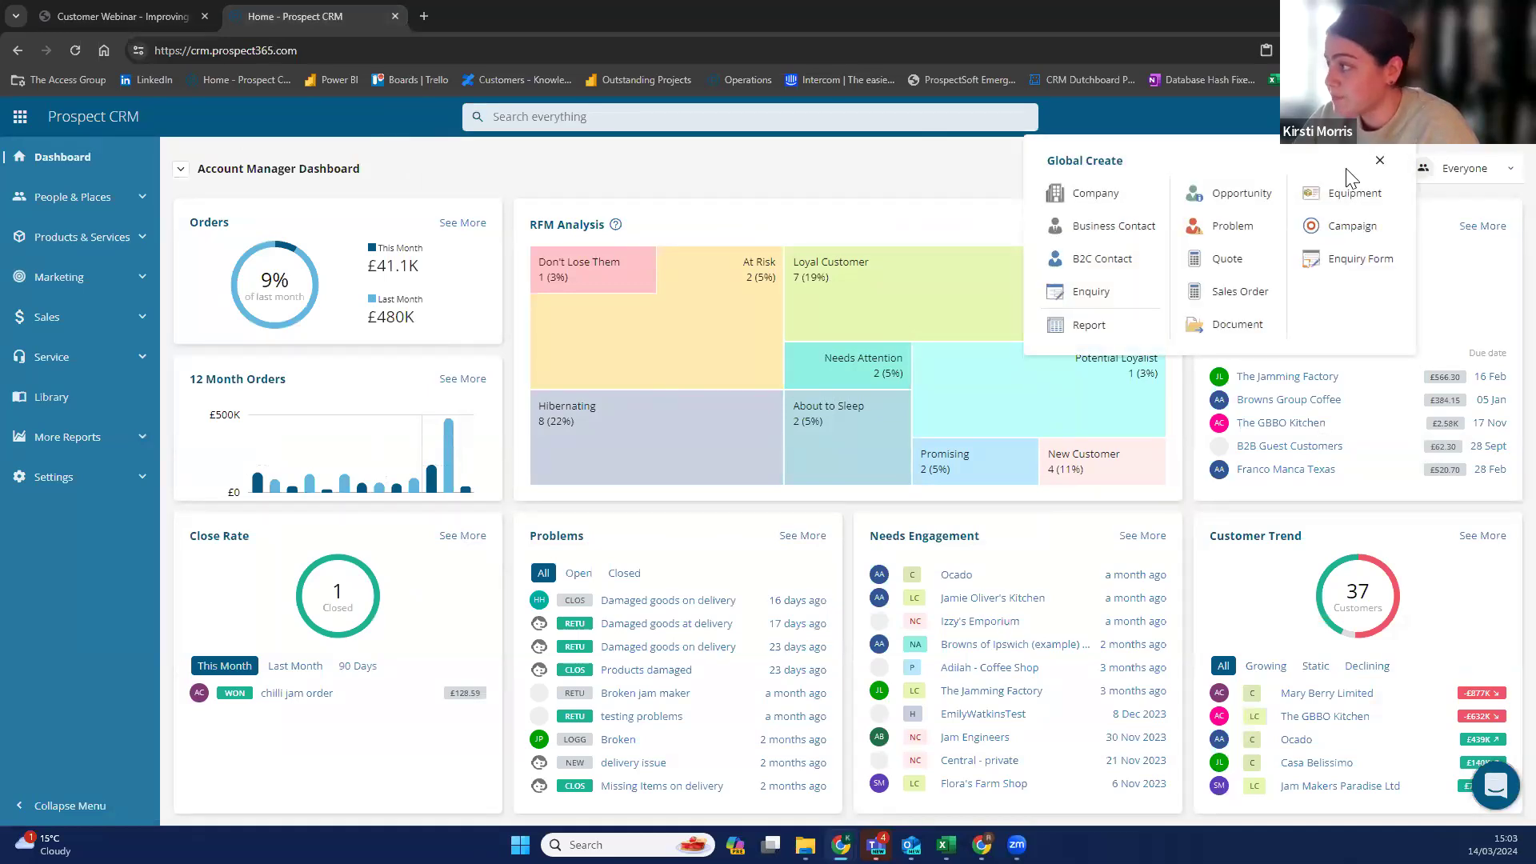
{"action": "left_click", "coordinate": [826, 174]}
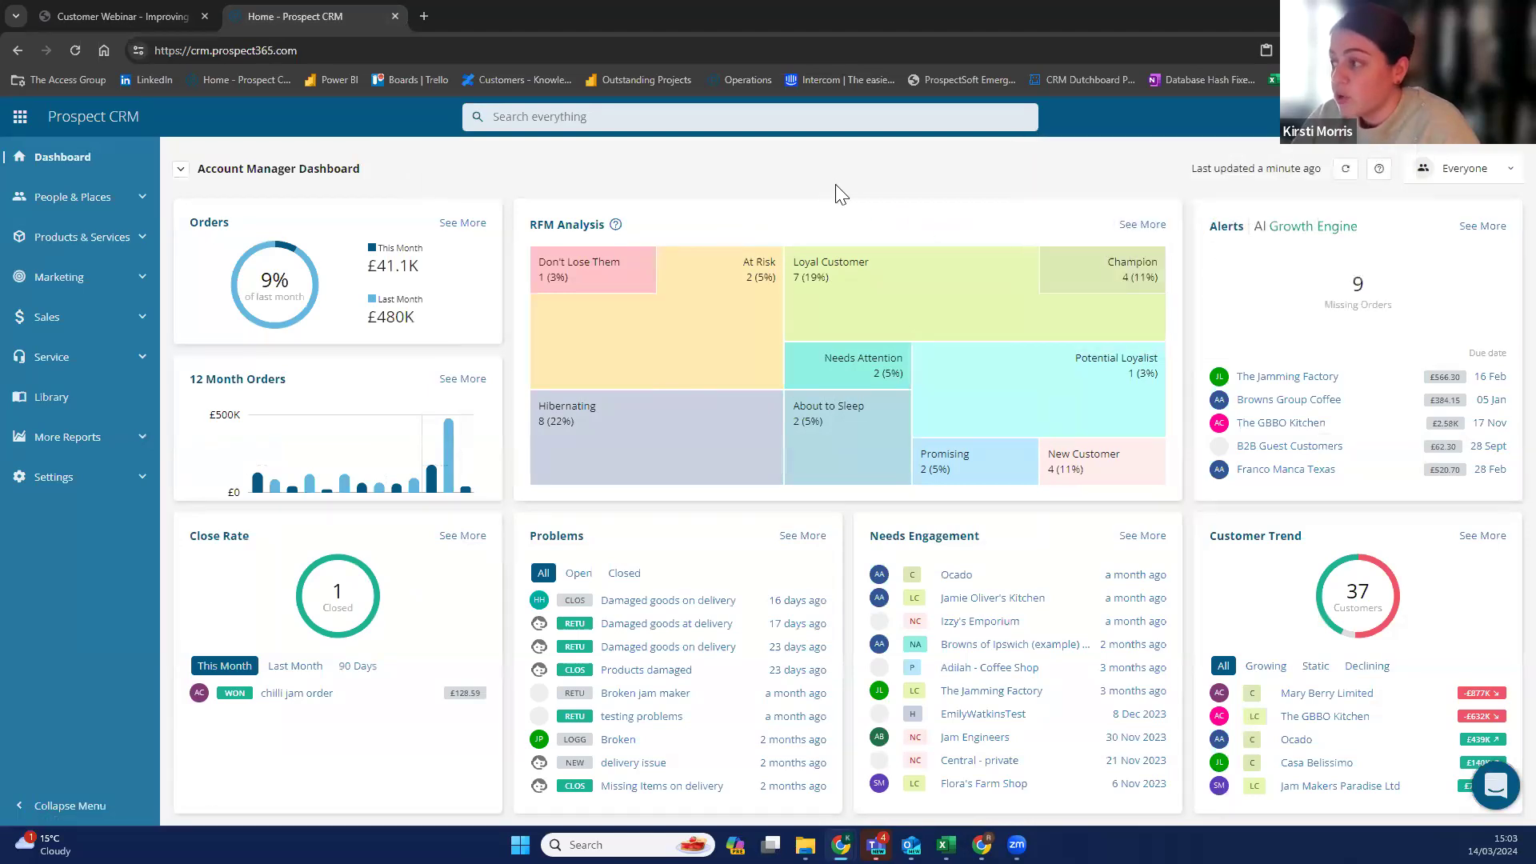
Search for the decision maker by first name and open their contact's Quotes list.
{"action": "left_click", "coordinate": [565, 116]}
{"action": "type", "text": "michelle"}
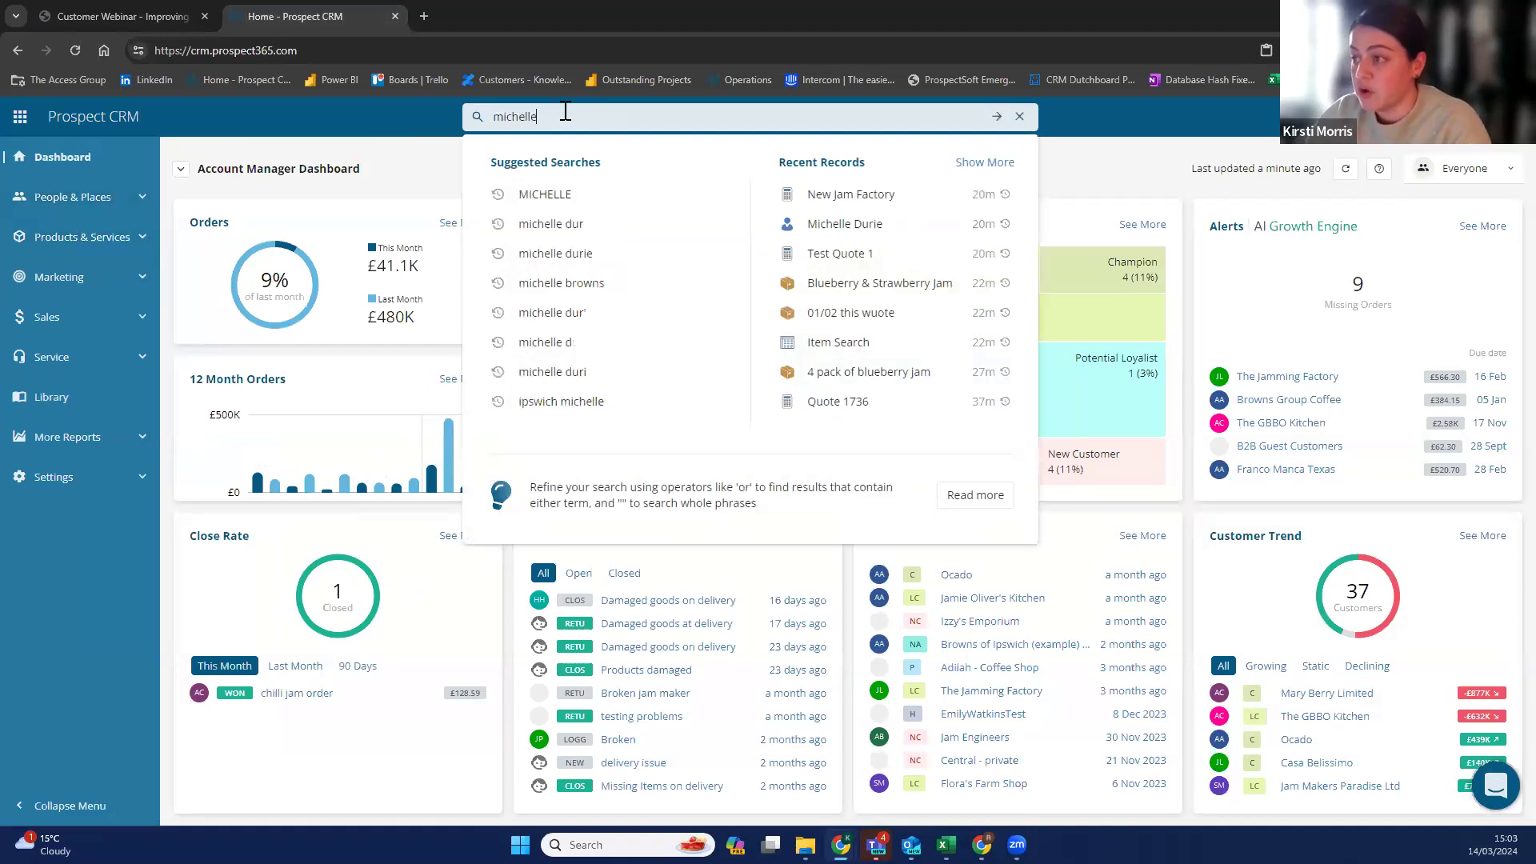
{"action": "left_click", "coordinate": [540, 253]}
{"action": "left_click", "coordinate": [477, 400]}
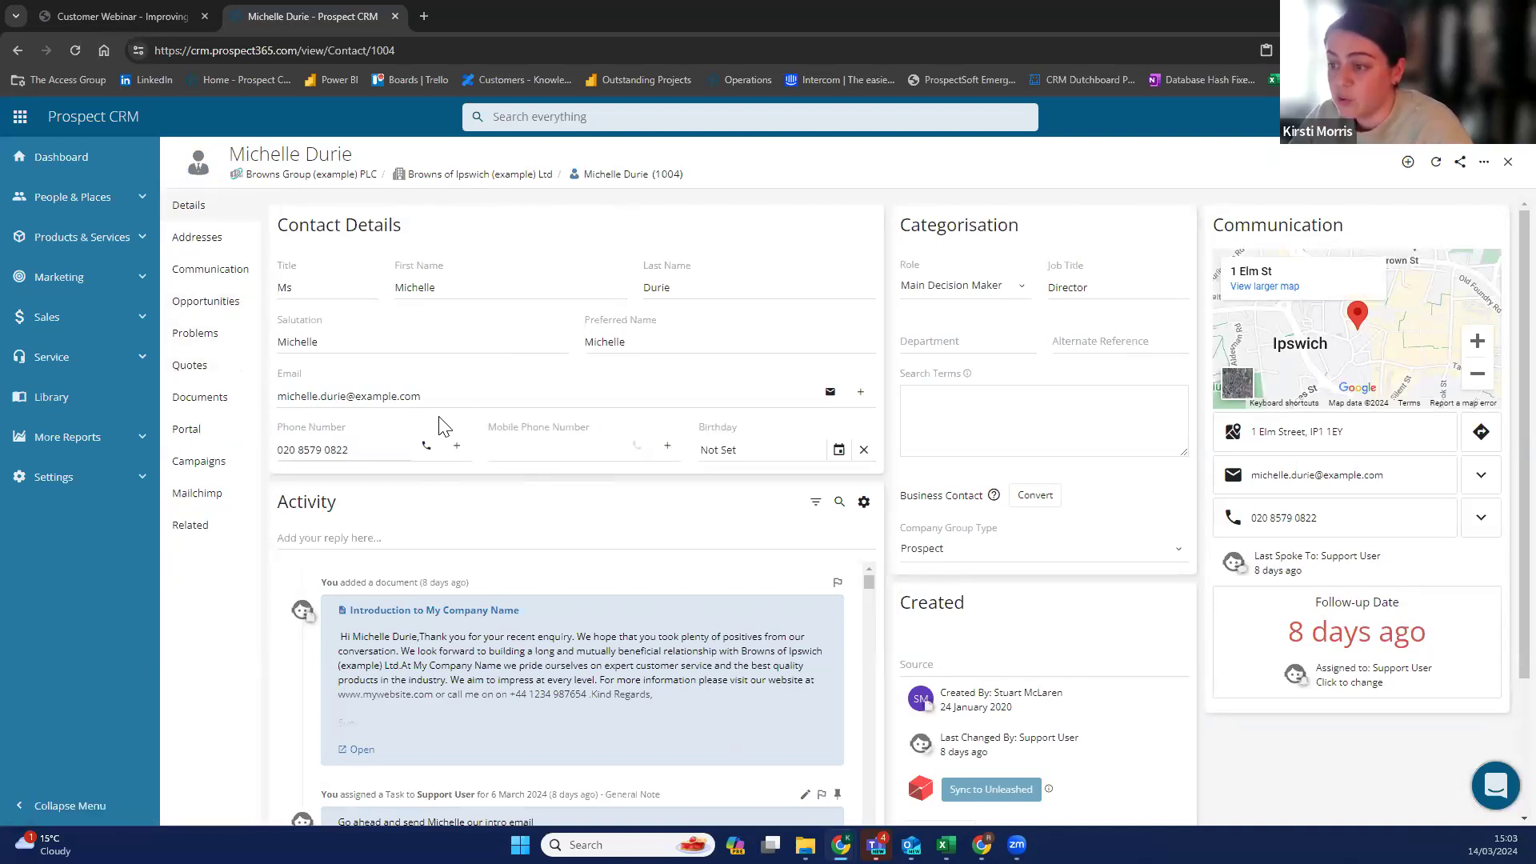
{"action": "left_click", "coordinate": [206, 367]}
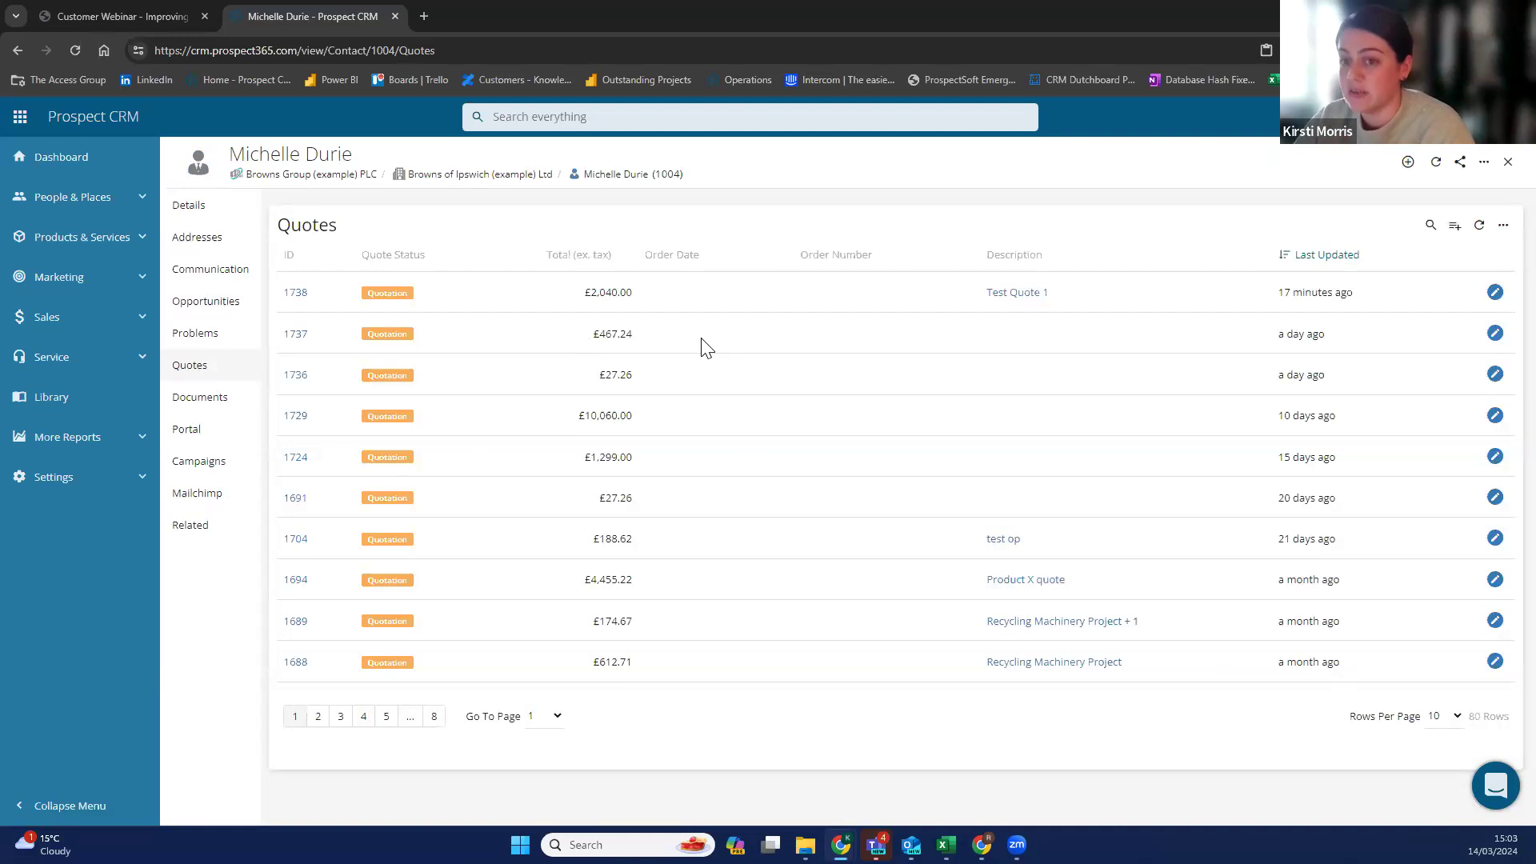
Start a new quote for the contact described 'Test Quote'.
{"action": "left_click", "coordinate": [1455, 228]}
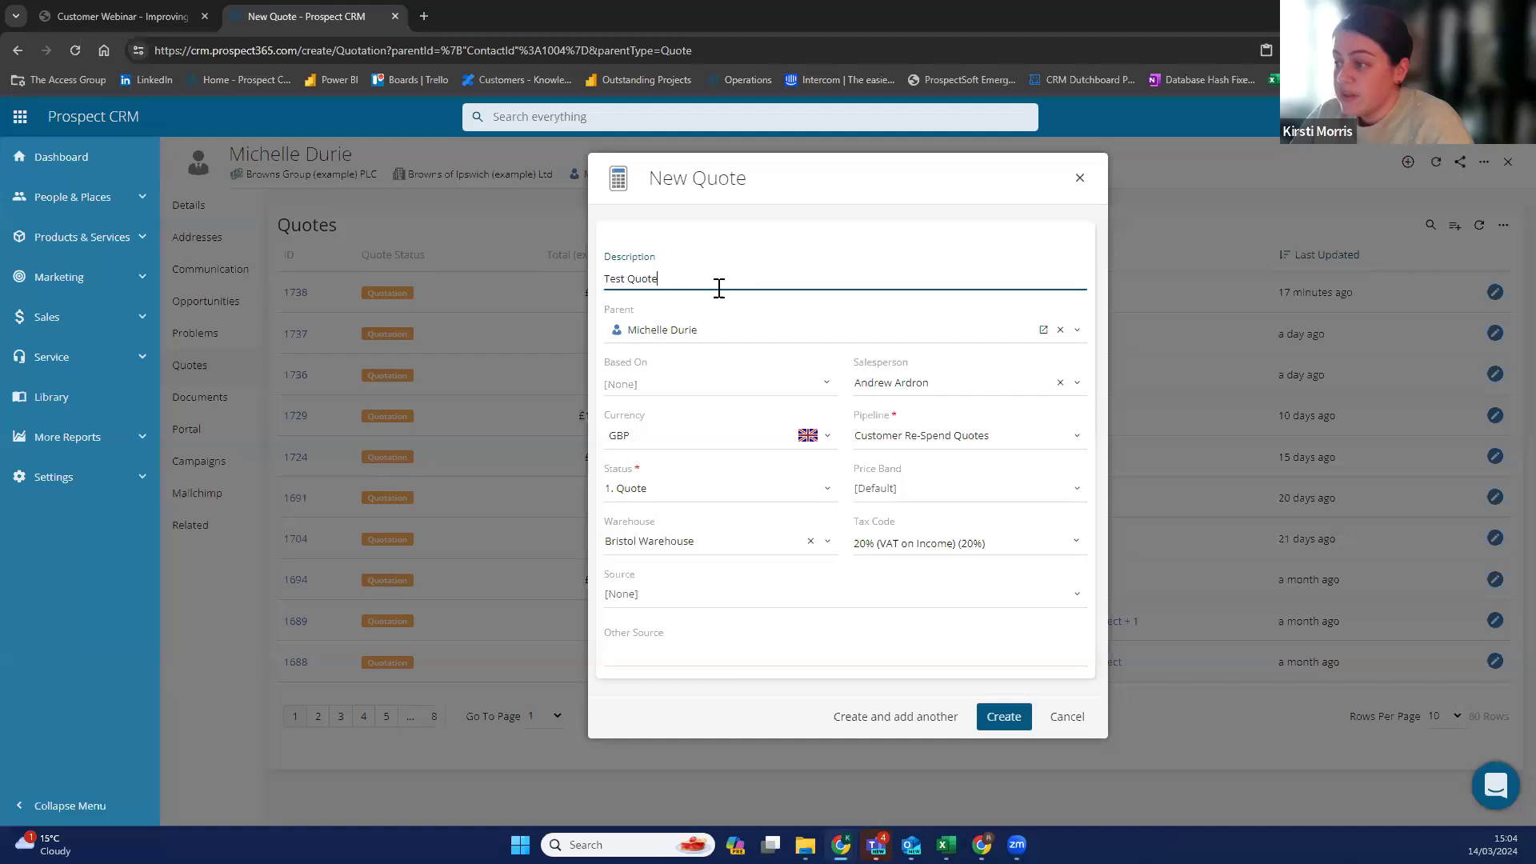
{"action": "left_click", "coordinate": [948, 382]}
Assign another salesperson to the quote, then choose Configure... from the Pipeline list.
{"action": "left_click", "coordinate": [921, 586]}
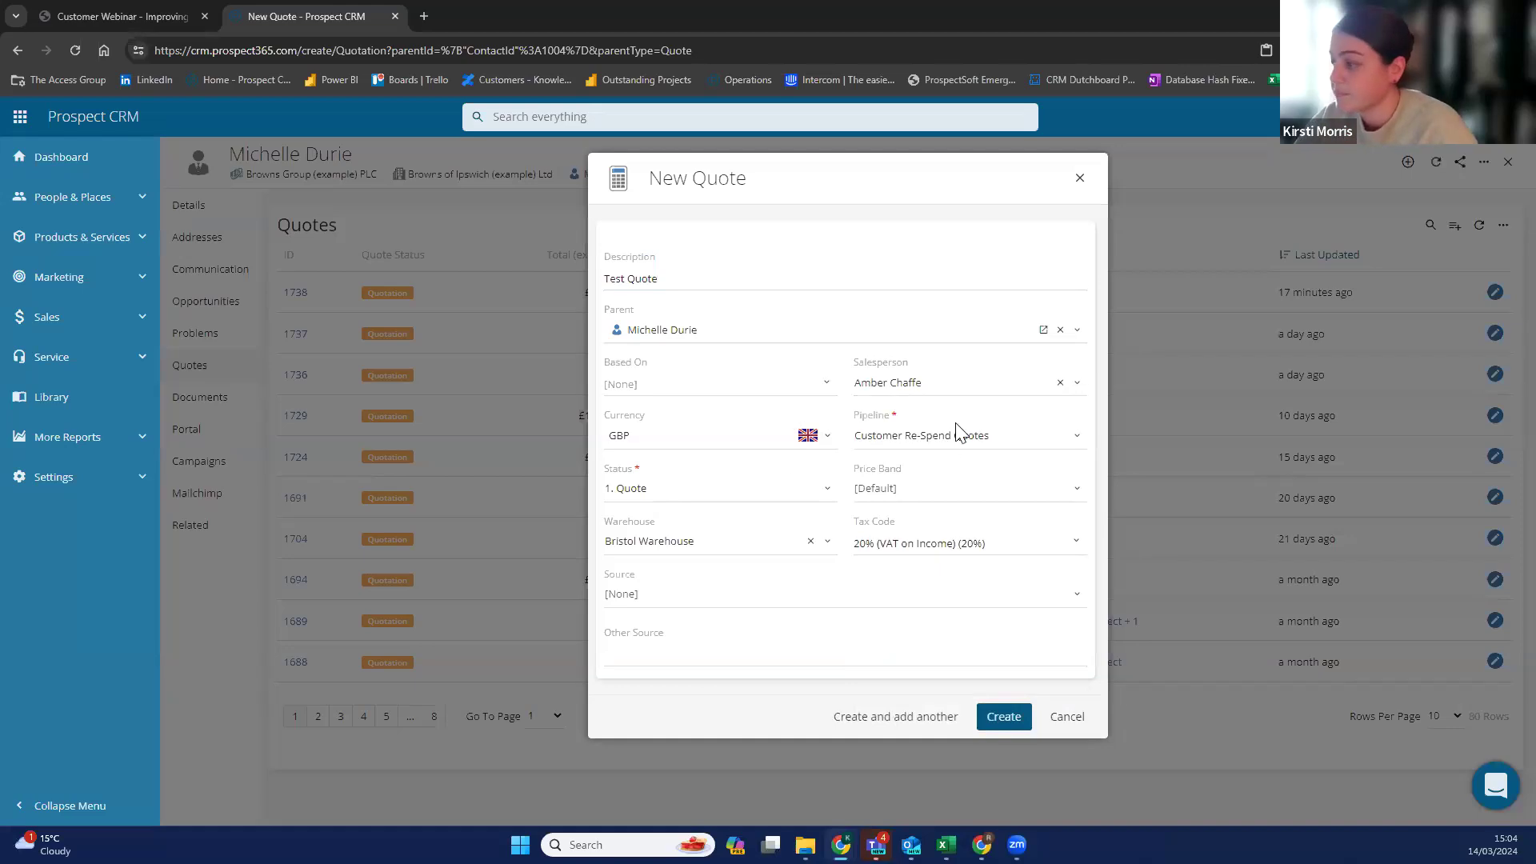
{"action": "left_click", "coordinate": [903, 436]}
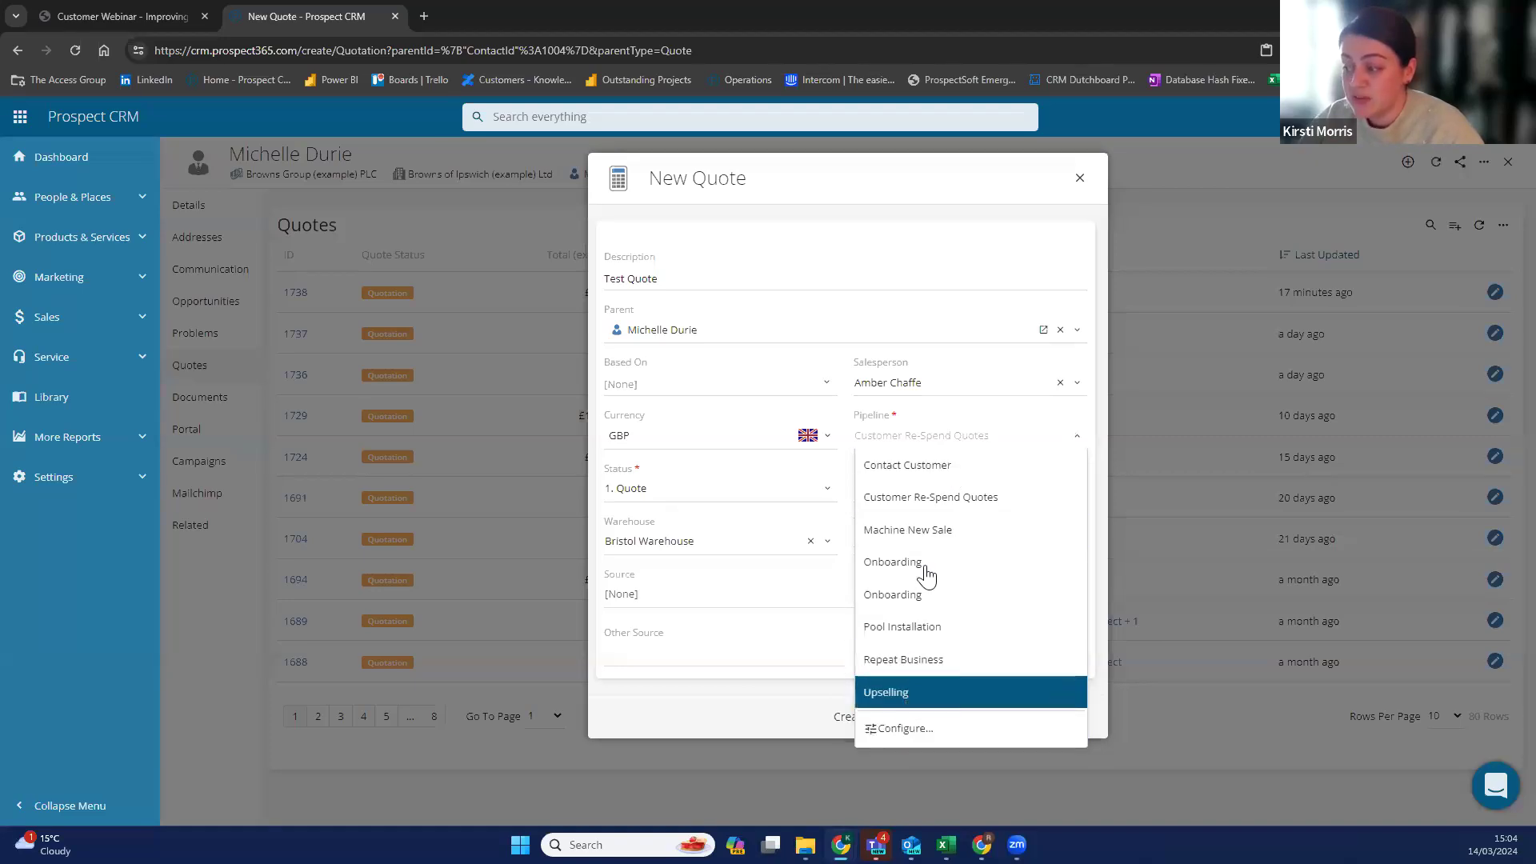
{"action": "left_click", "coordinate": [891, 740]}
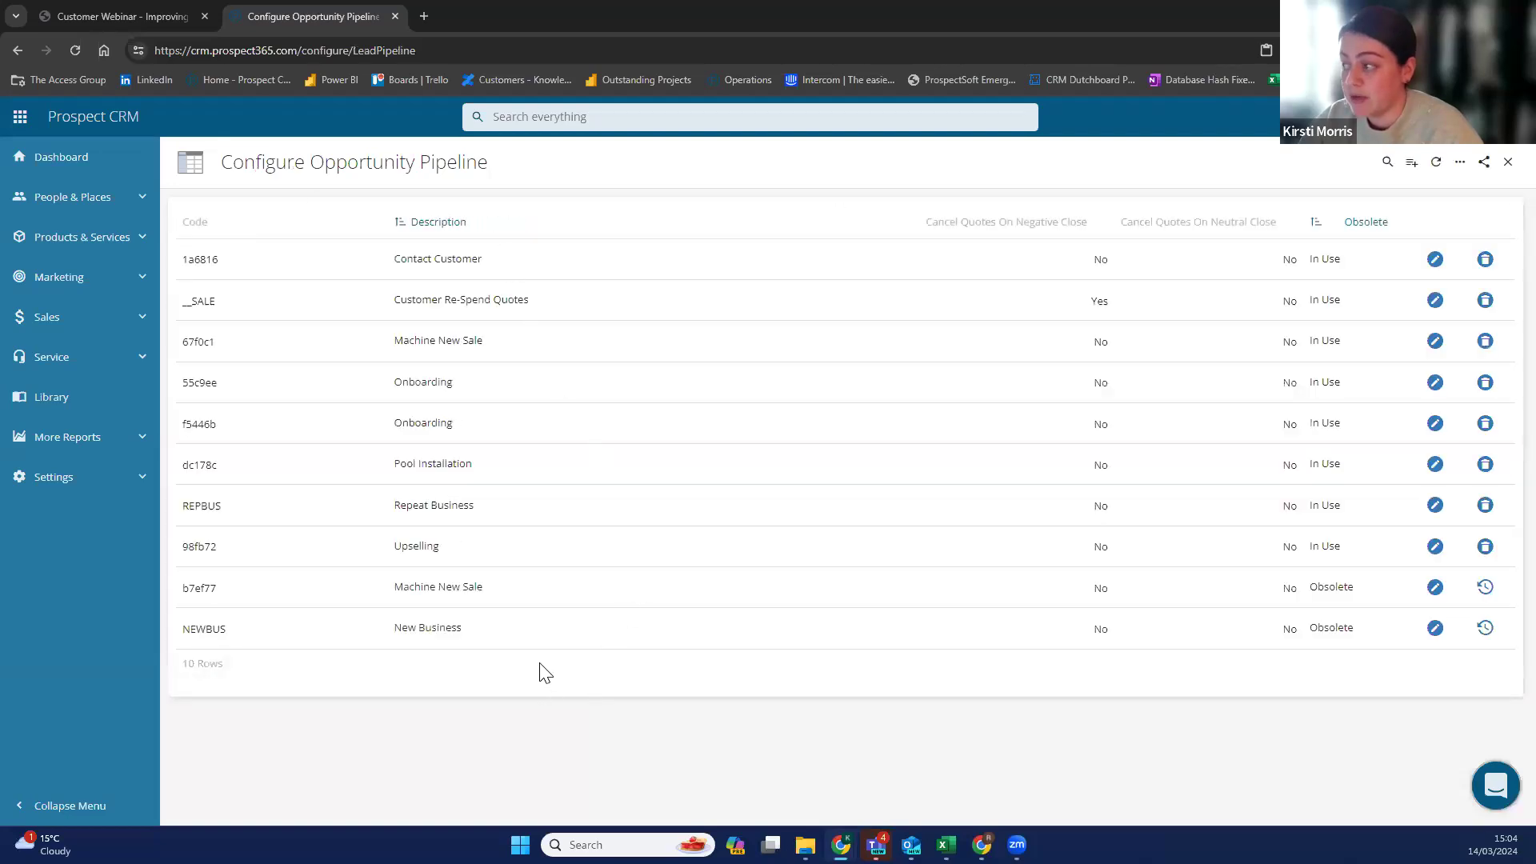
Create a new pipeline named 'Test Pipeline' and open its status list for editing.
{"action": "left_click", "coordinate": [1411, 163]}
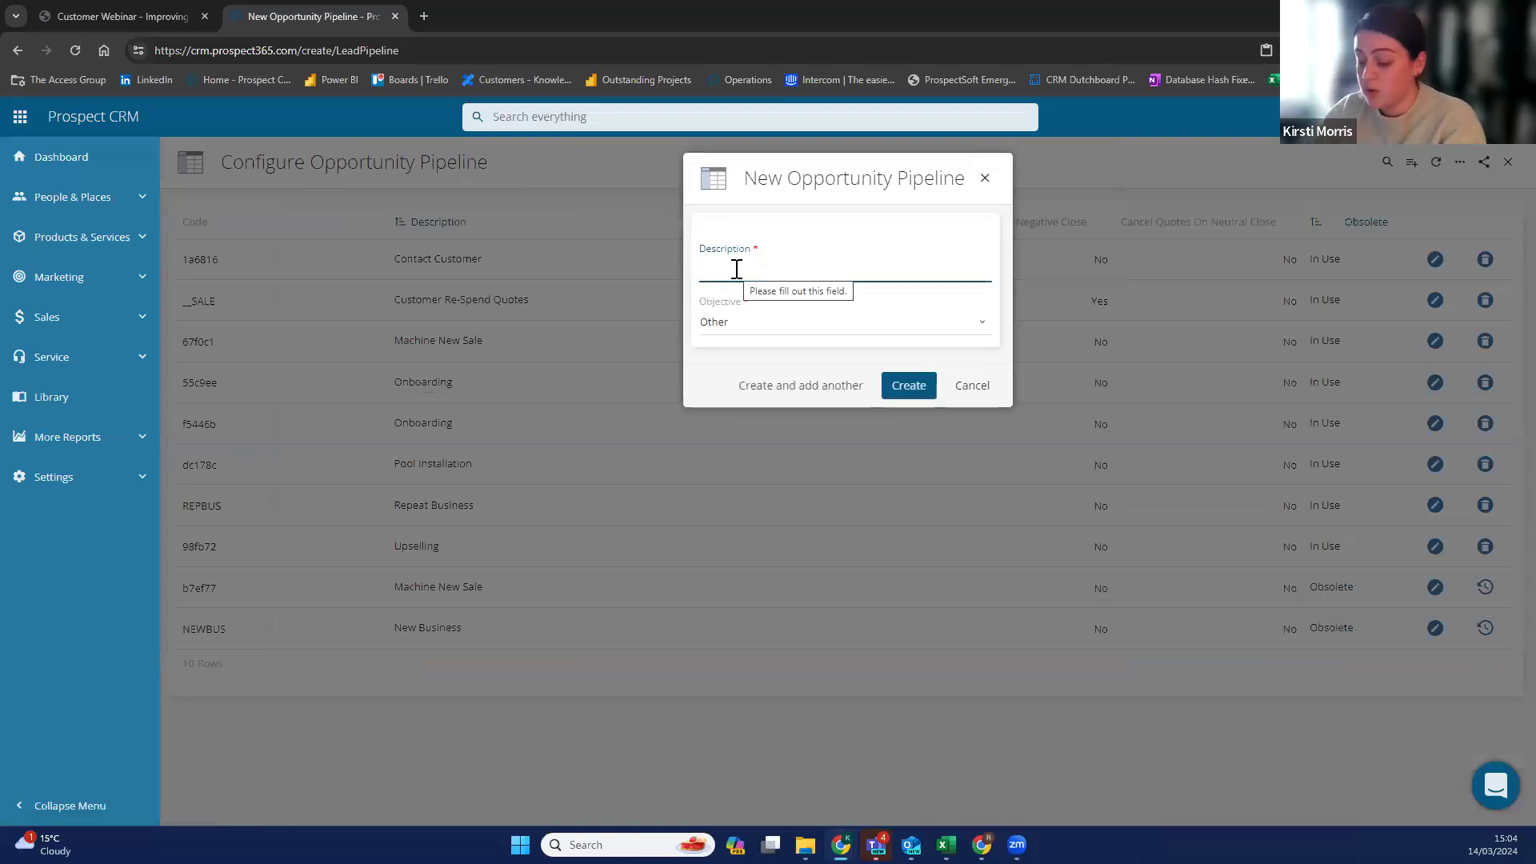
{"action": "type", "text": "Test"}
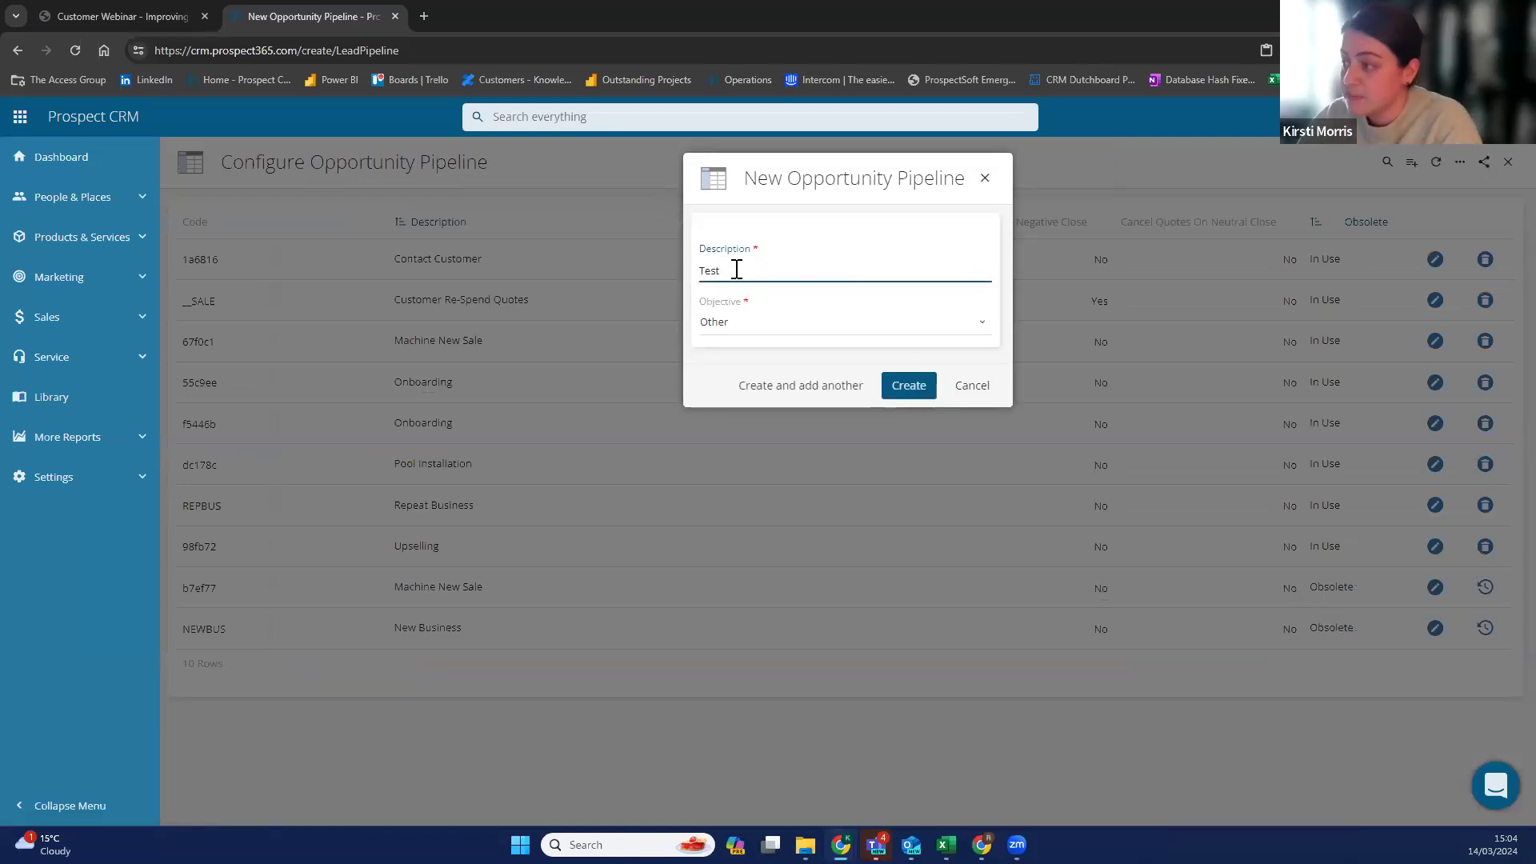
{"action": "type", "text": " Pipele"}
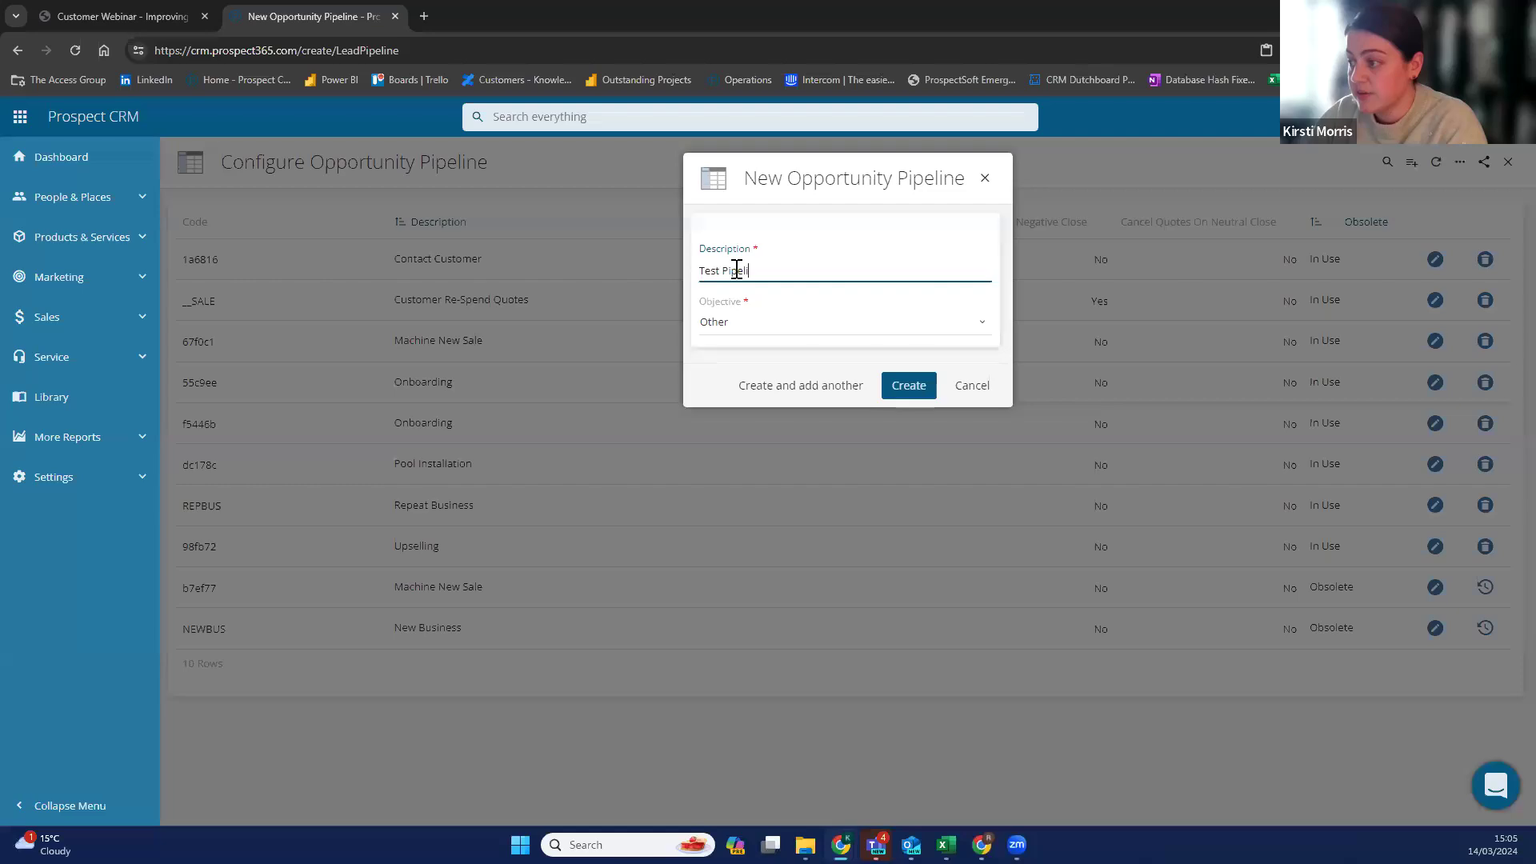
{"action": "type", "text": "ne"}
{"action": "left_click", "coordinate": [902, 387]}
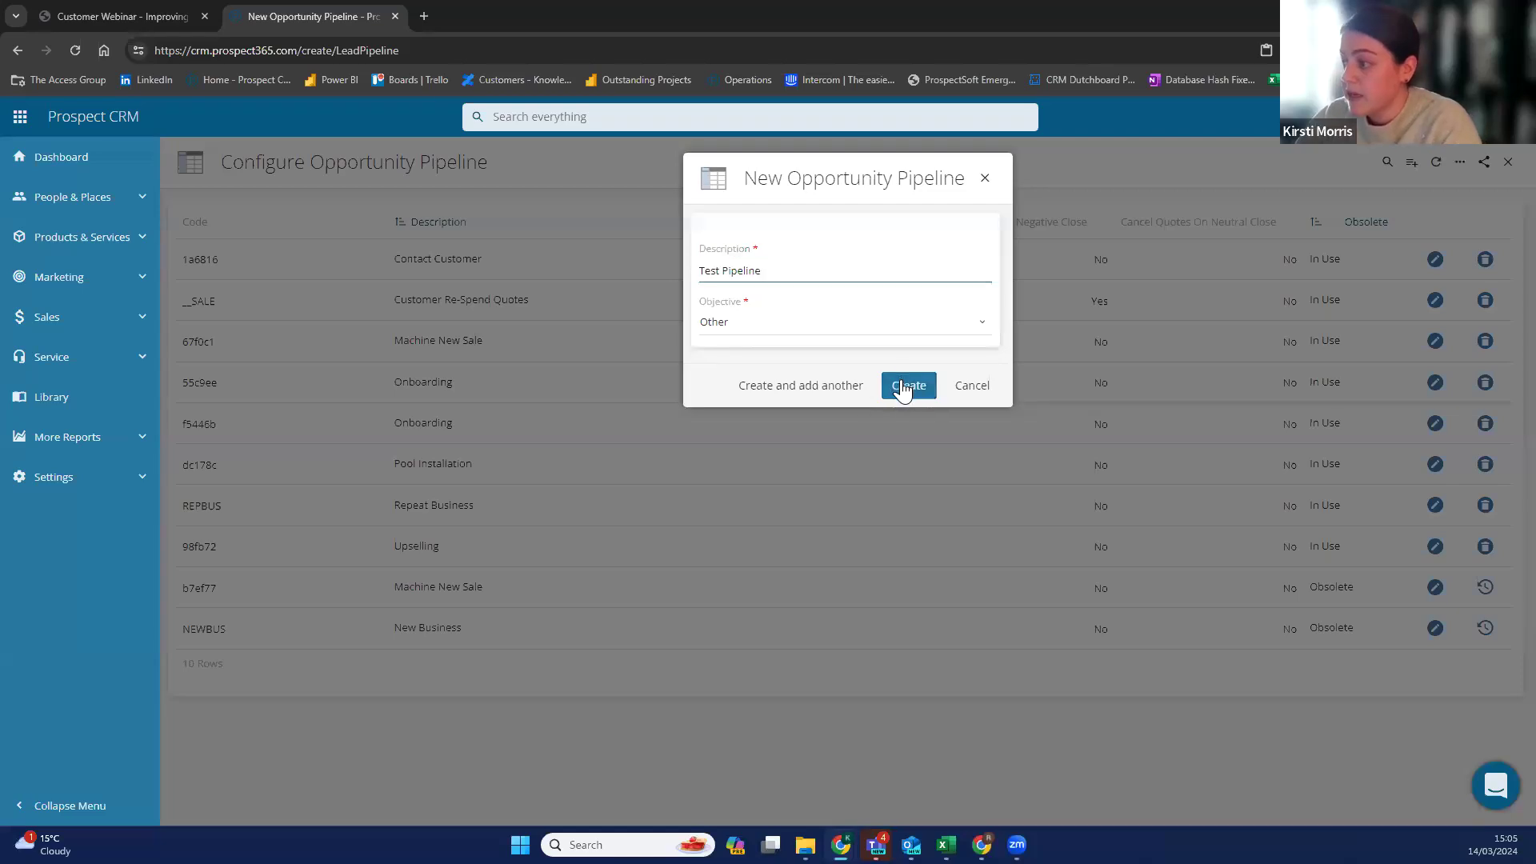
{"action": "left_click", "coordinate": [902, 389]}
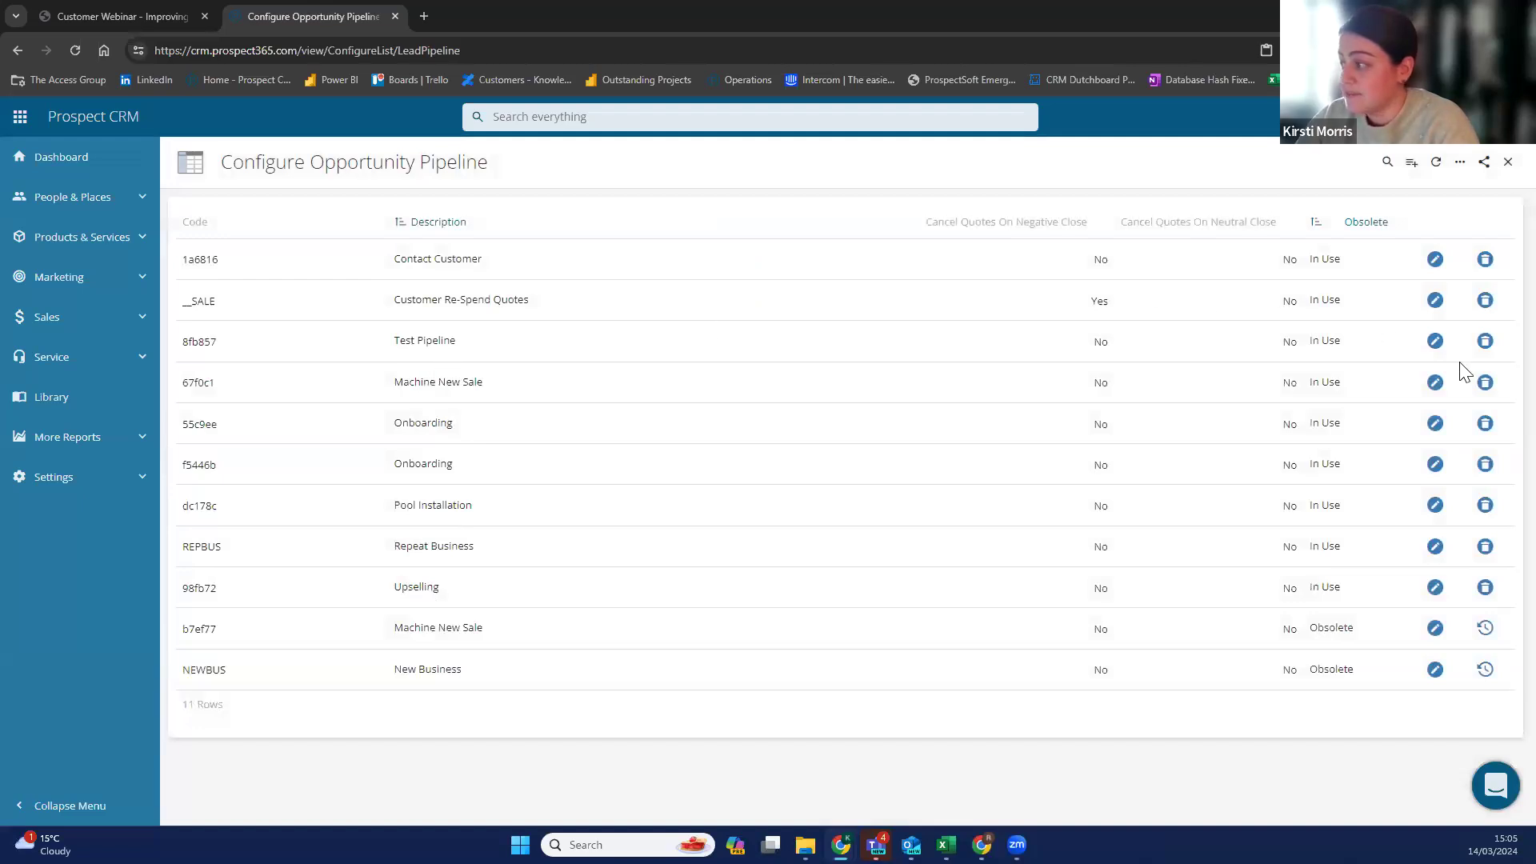
{"action": "left_click", "coordinate": [1436, 342]}
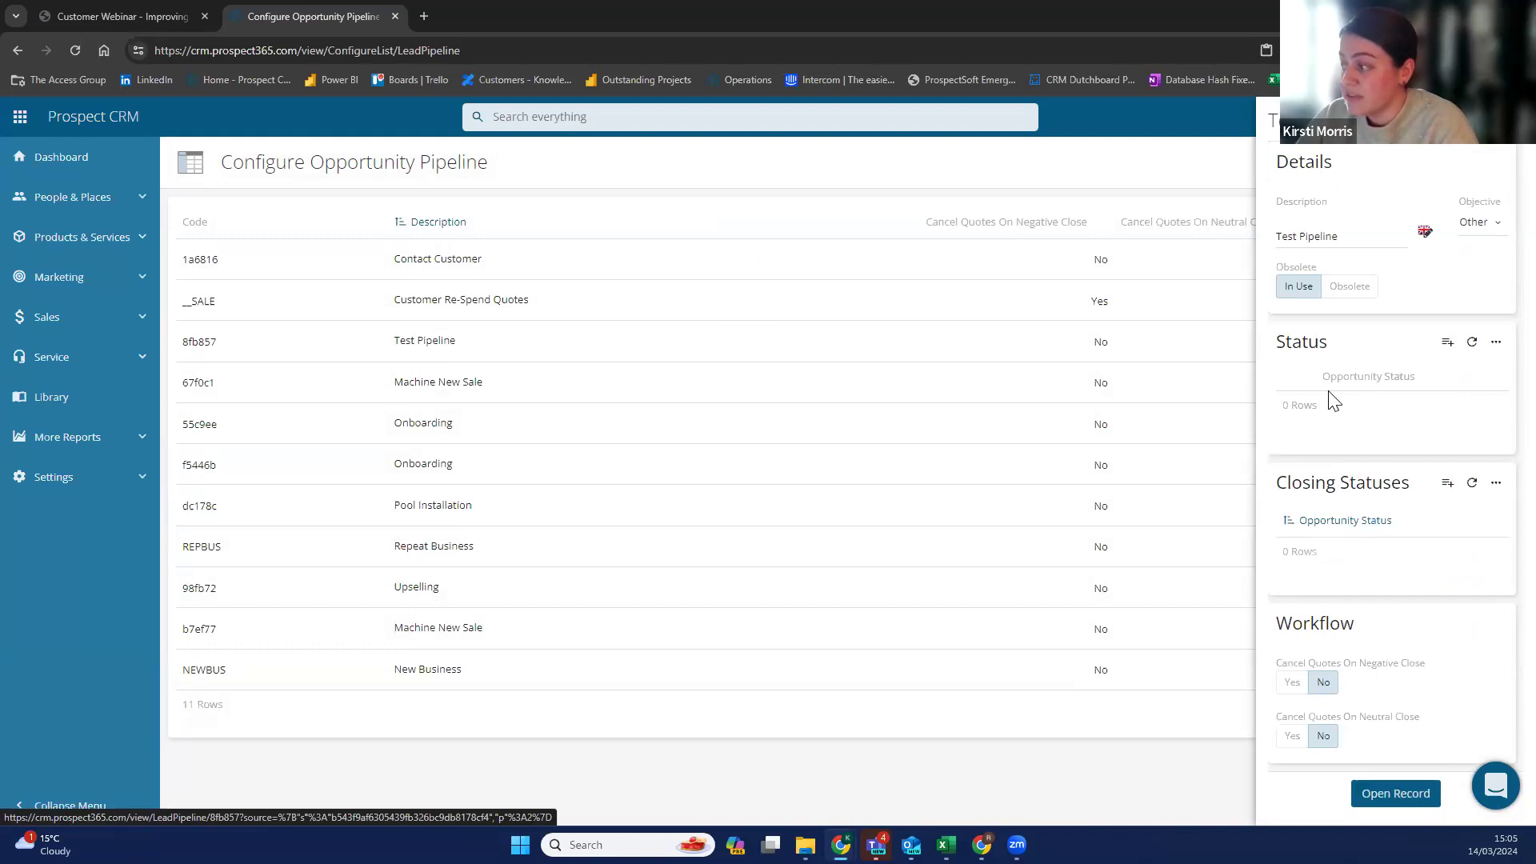
{"action": "left_click", "coordinate": [1447, 344]}
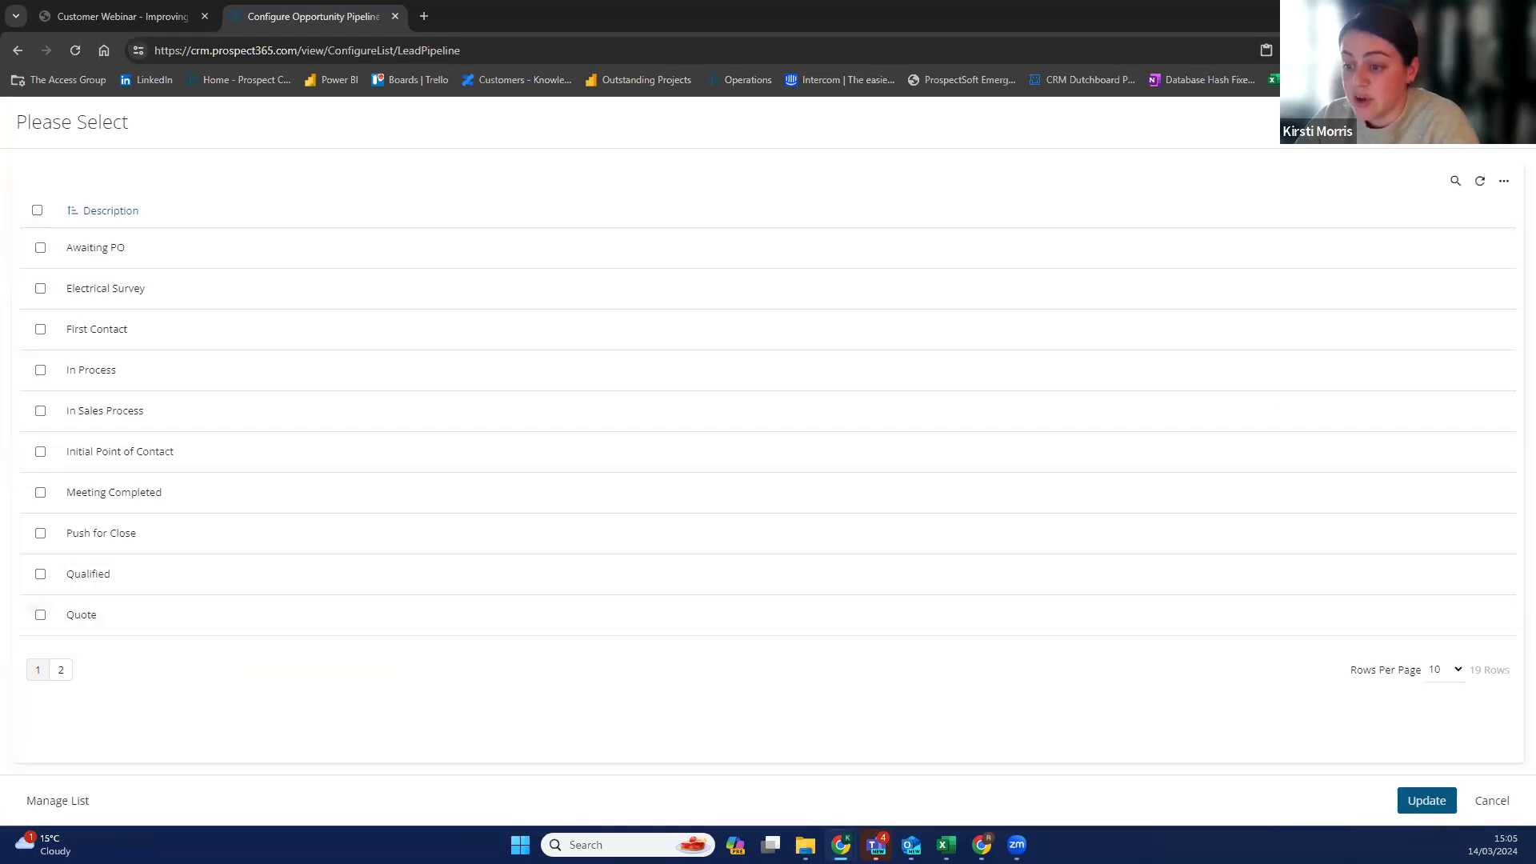
Give Test Pipeline the statuses Qualified, Quote, In Process and Awaiting PO.
{"action": "left_click", "coordinate": [40, 573]}
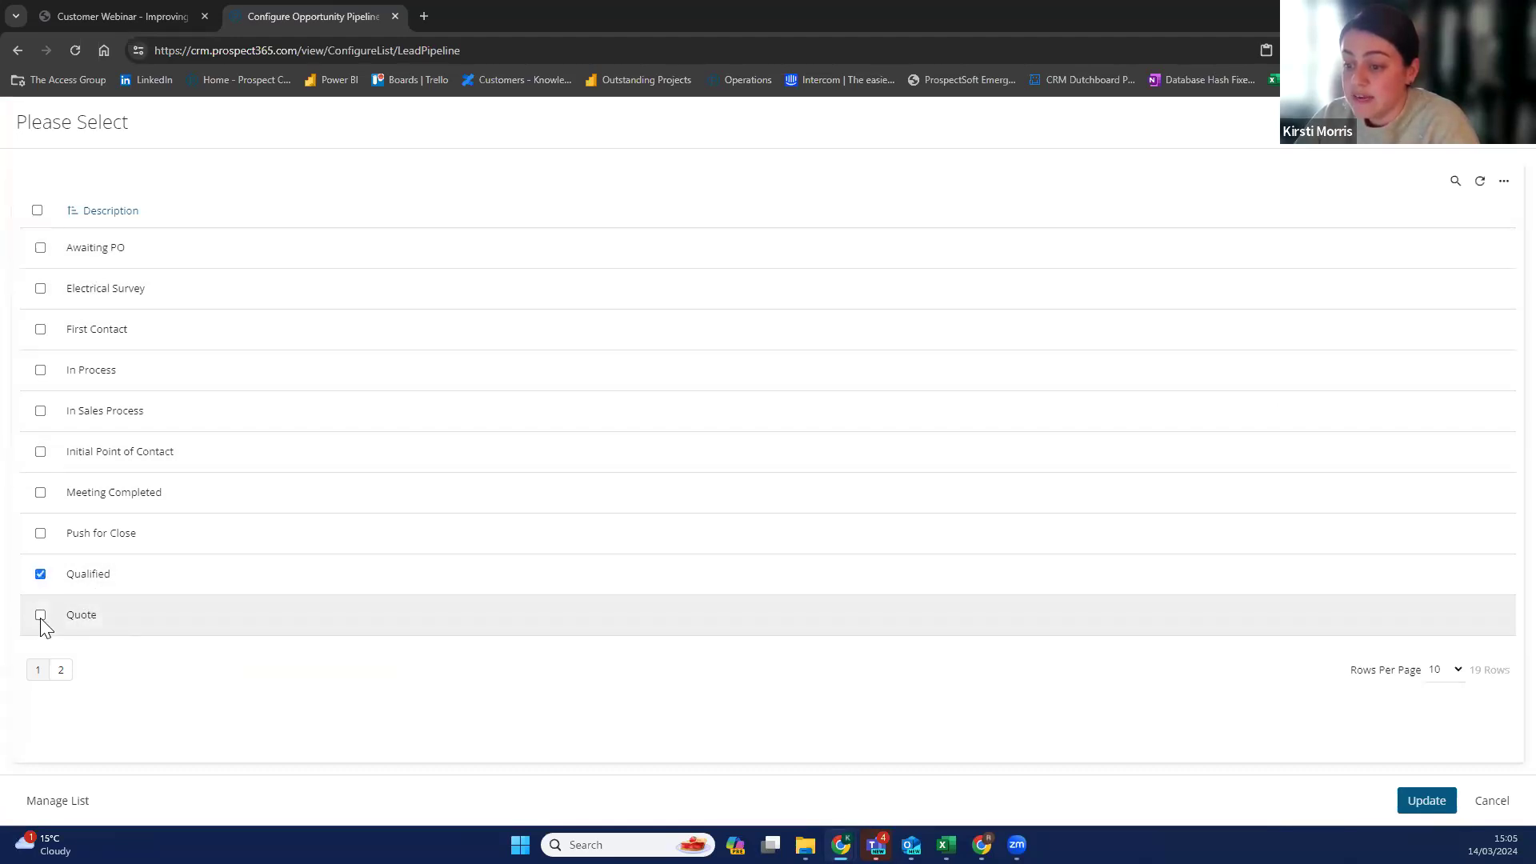
{"action": "left_click", "coordinate": [40, 615]}
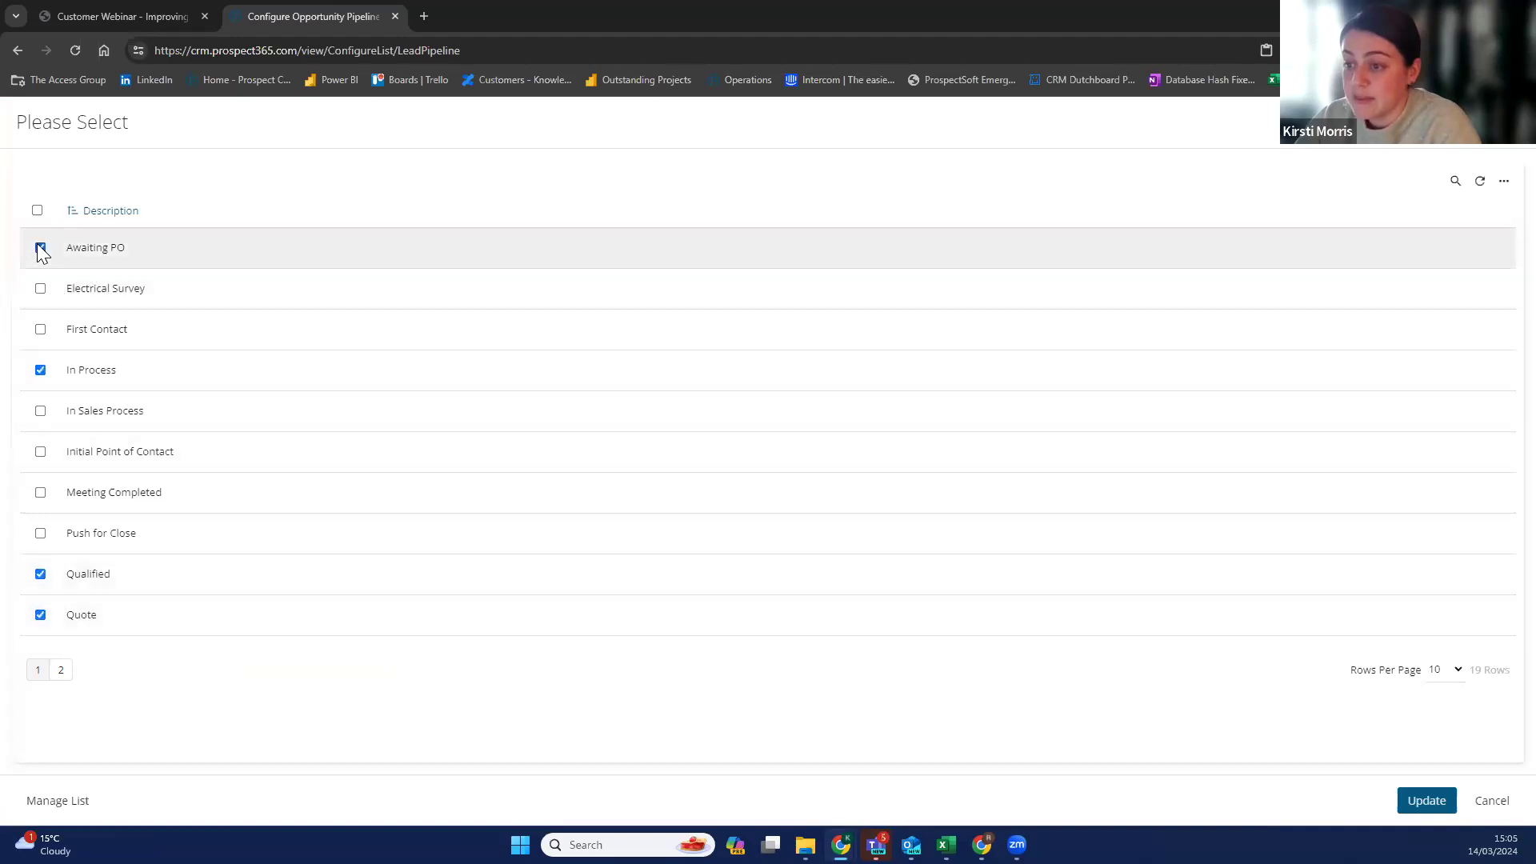
{"action": "left_click", "coordinate": [38, 246]}
{"action": "left_click", "coordinate": [61, 670]}
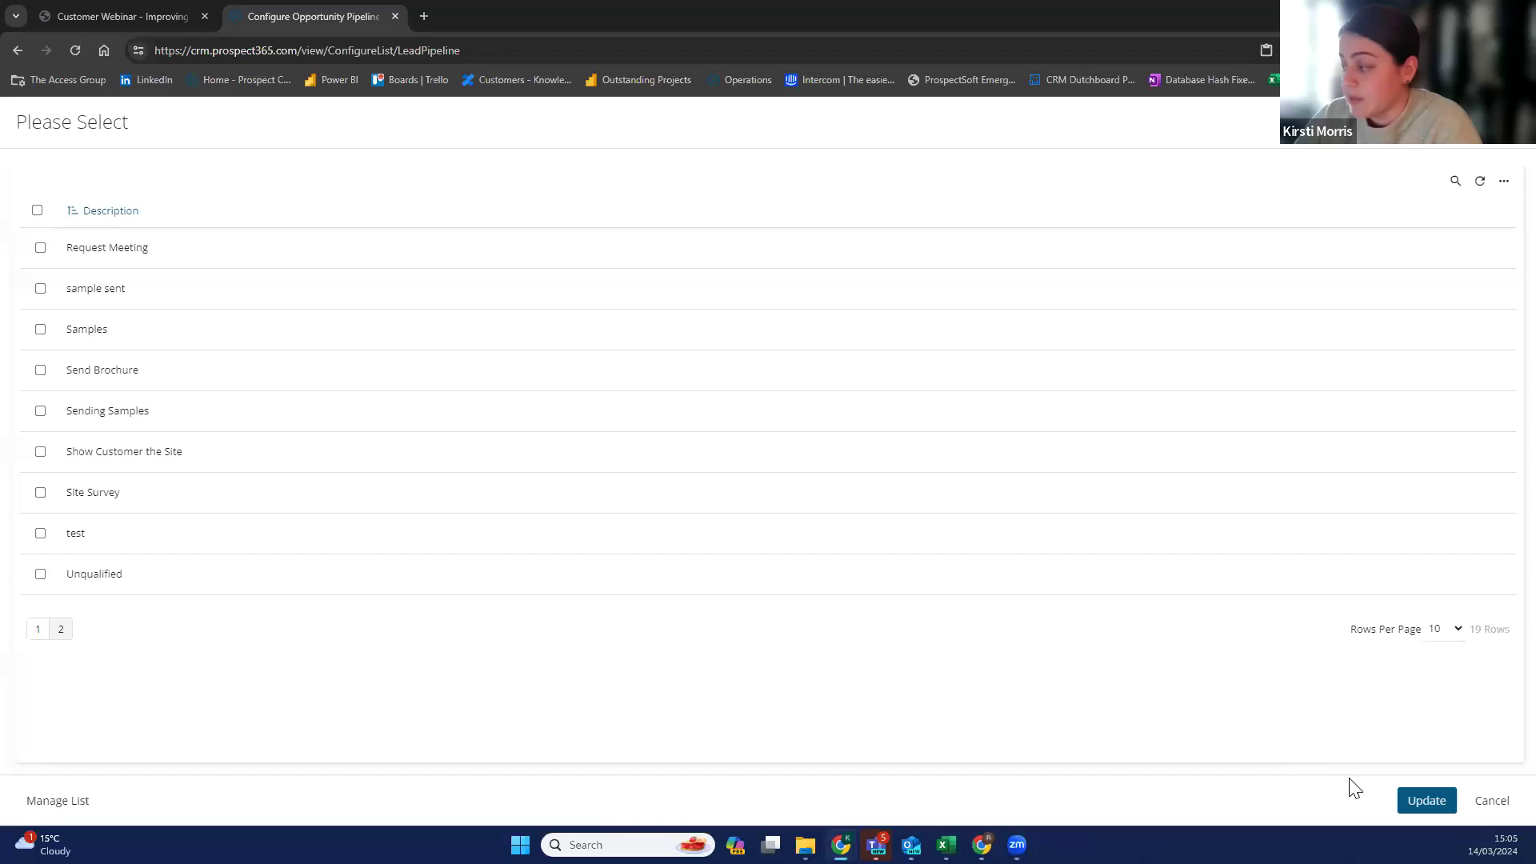
{"action": "left_click", "coordinate": [1416, 803]}
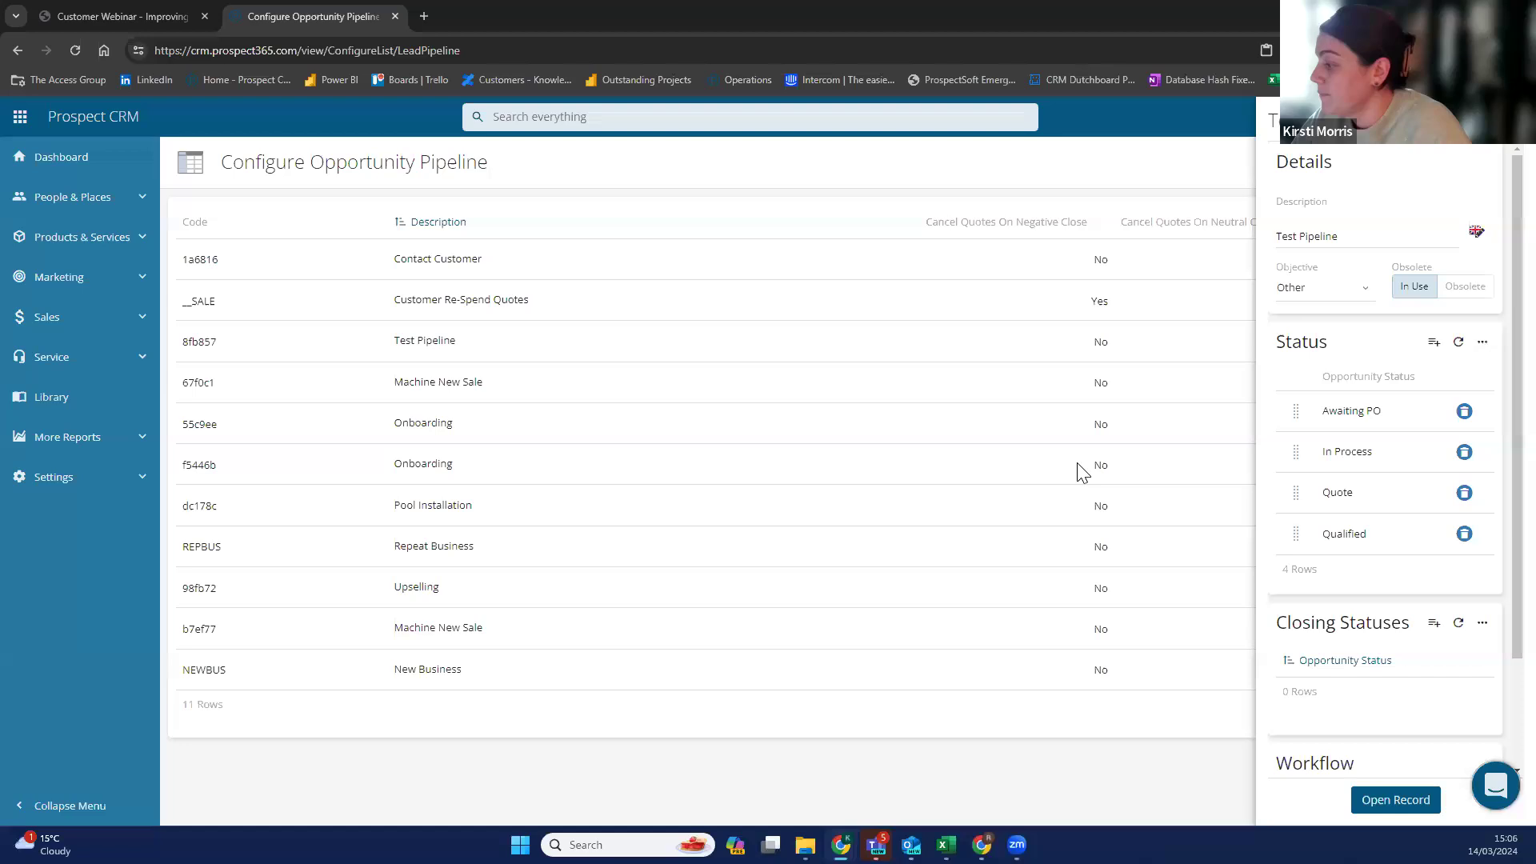
Add Cancelled, Dead, Lost and Won as closing statuses, then close back to the New Quote form.
{"action": "scroll", "coordinate": [1396, 640], "scroll_direction": "down", "scroll_amount": 1}
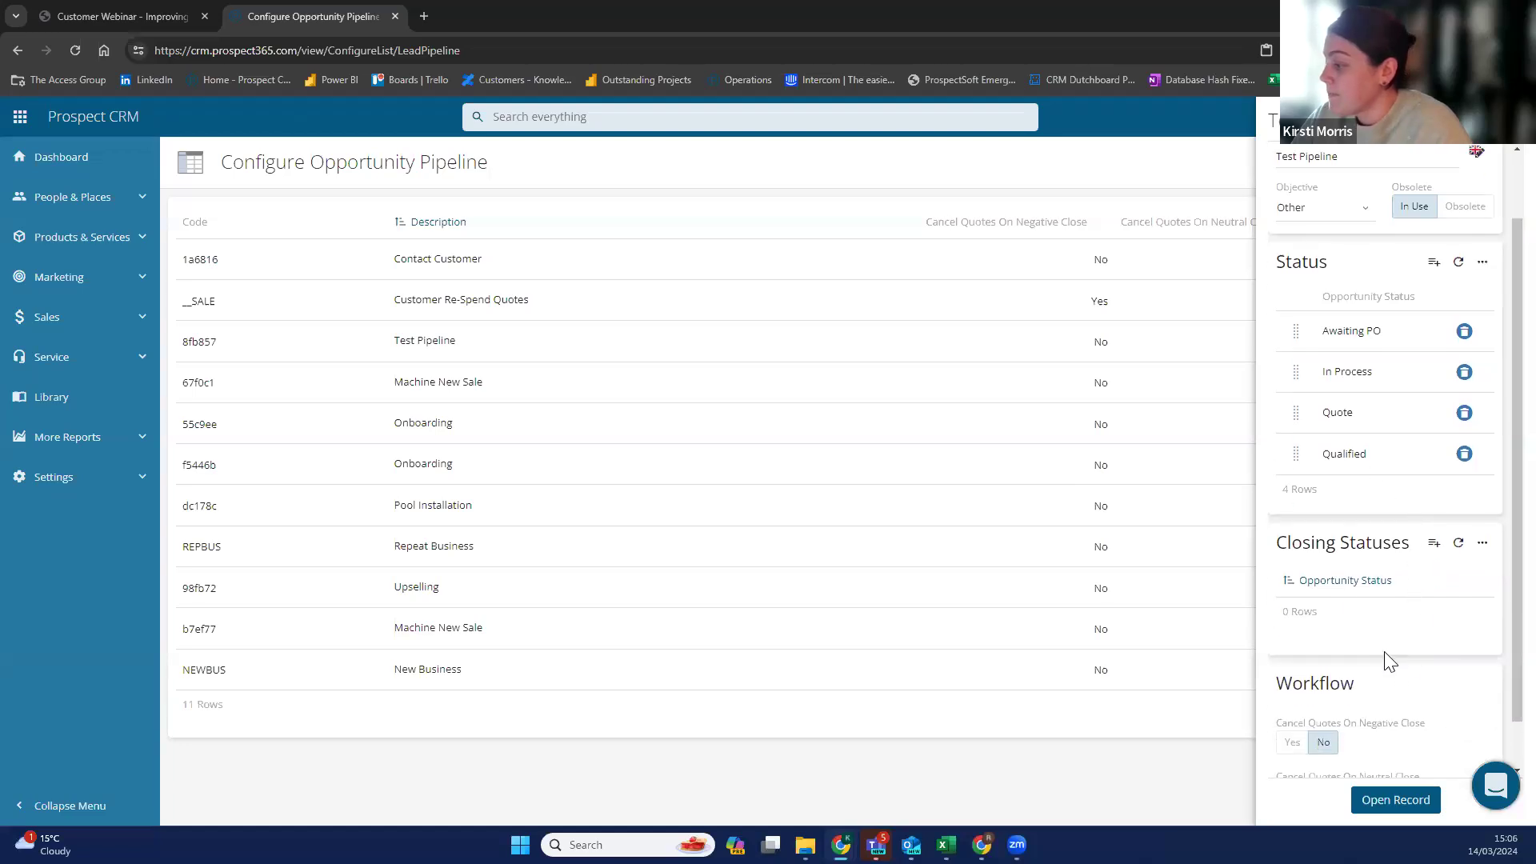
{"action": "left_click", "coordinate": [1435, 545]}
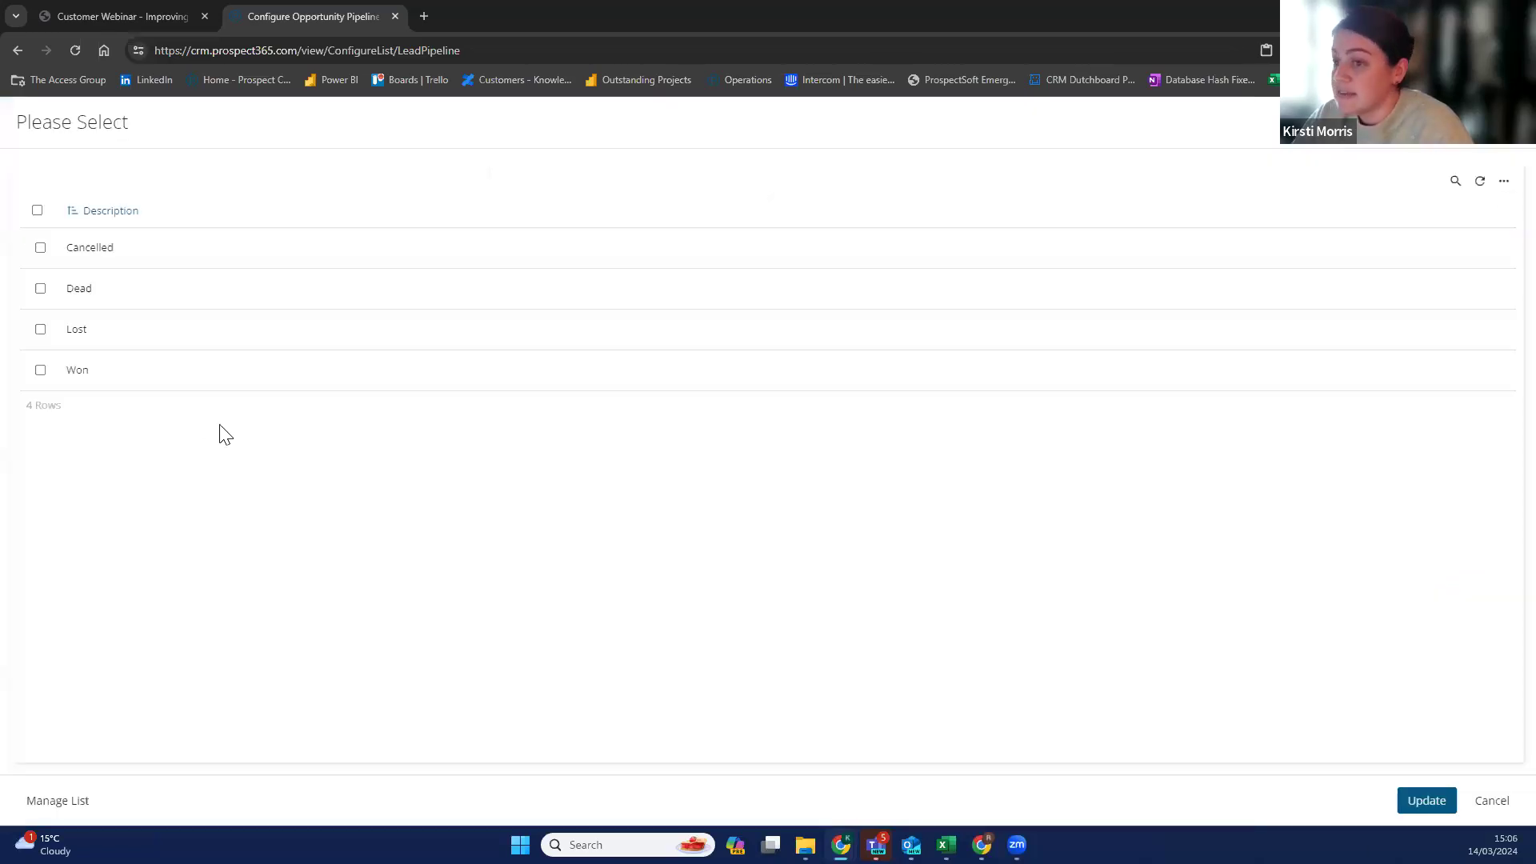
{"action": "left_click", "coordinate": [41, 330]}
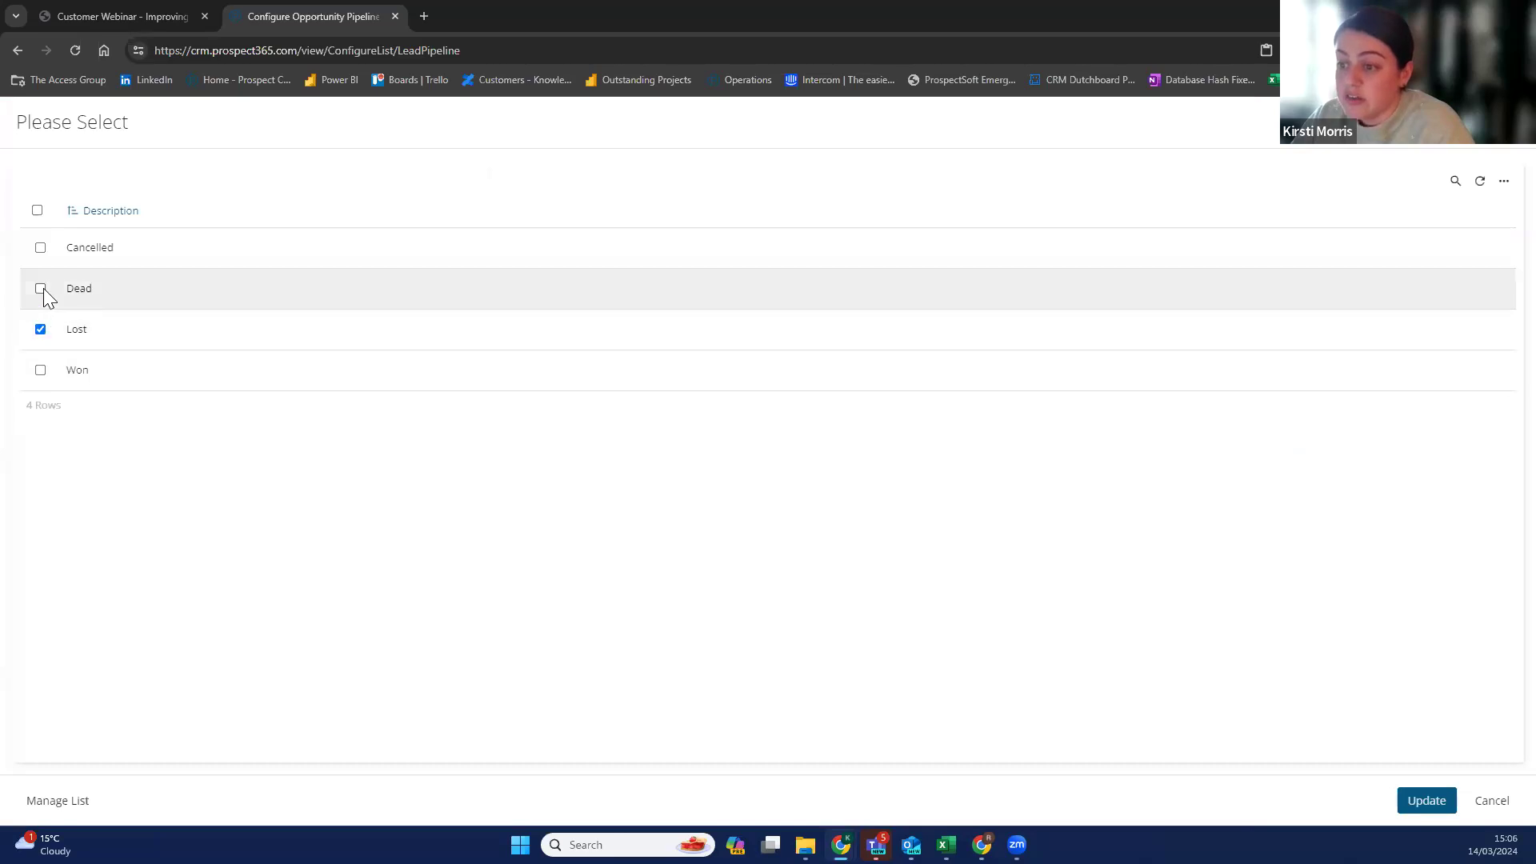
{"action": "left_click", "coordinate": [40, 248]}
{"action": "left_click", "coordinate": [40, 249]}
{"action": "left_click", "coordinate": [35, 261]}
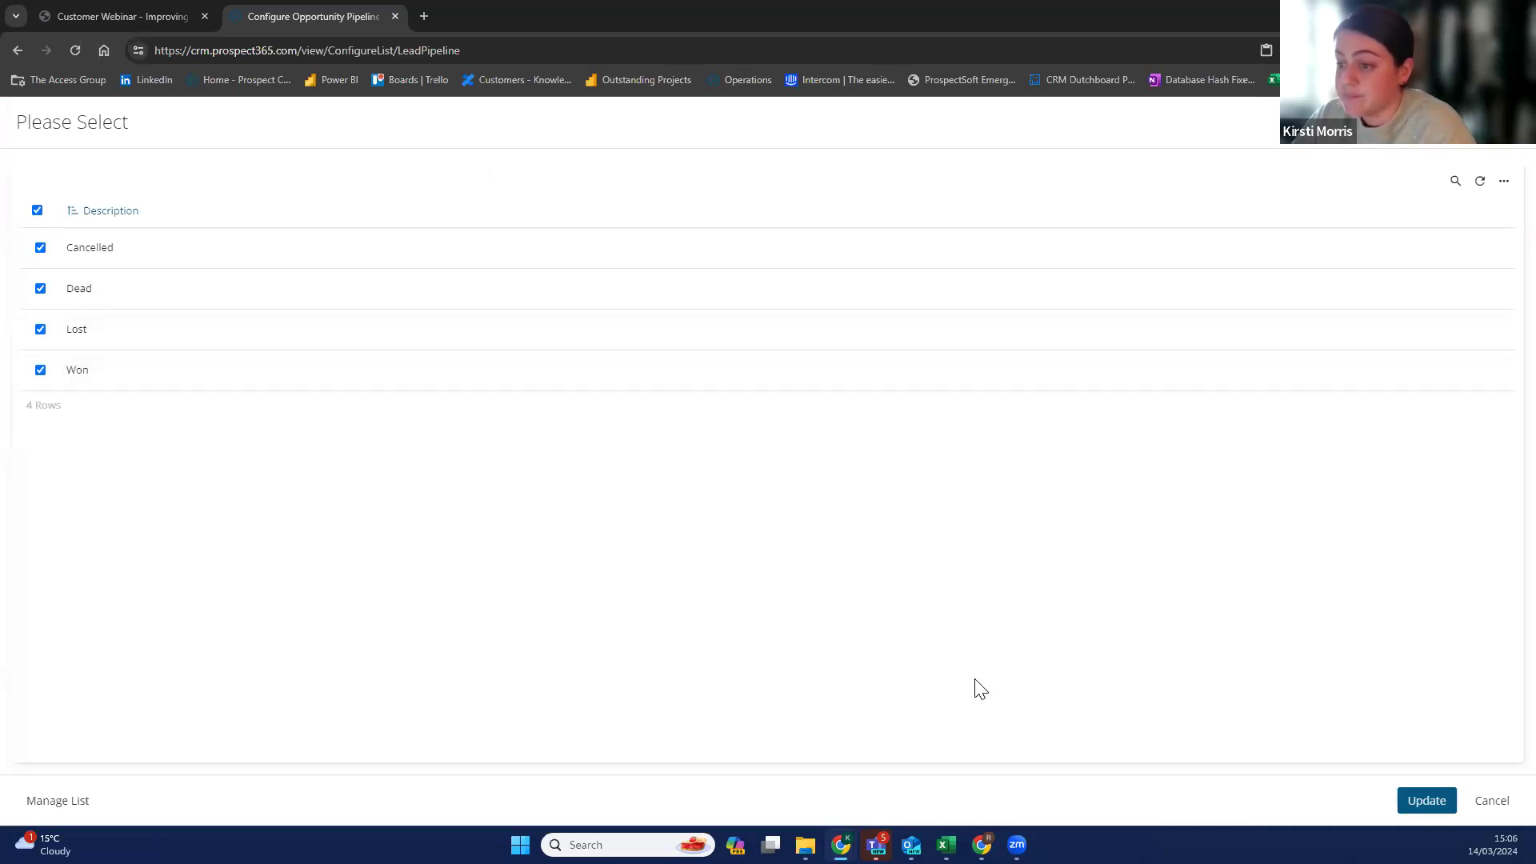
{"action": "left_click", "coordinate": [1427, 801]}
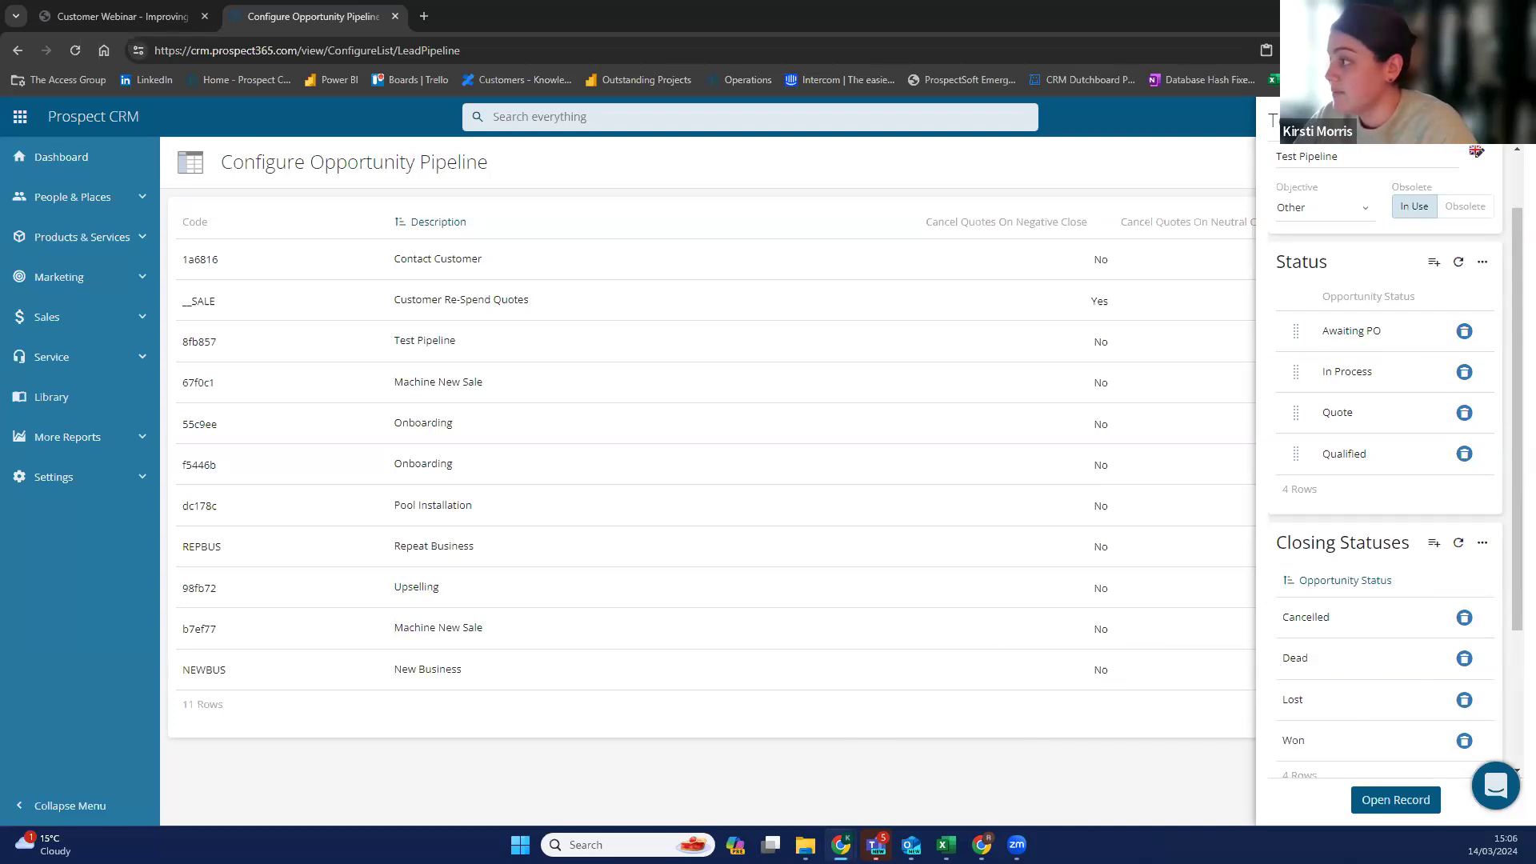
{"action": "left_click", "coordinate": [1508, 120]}
{"action": "left_click", "coordinate": [1508, 161]}
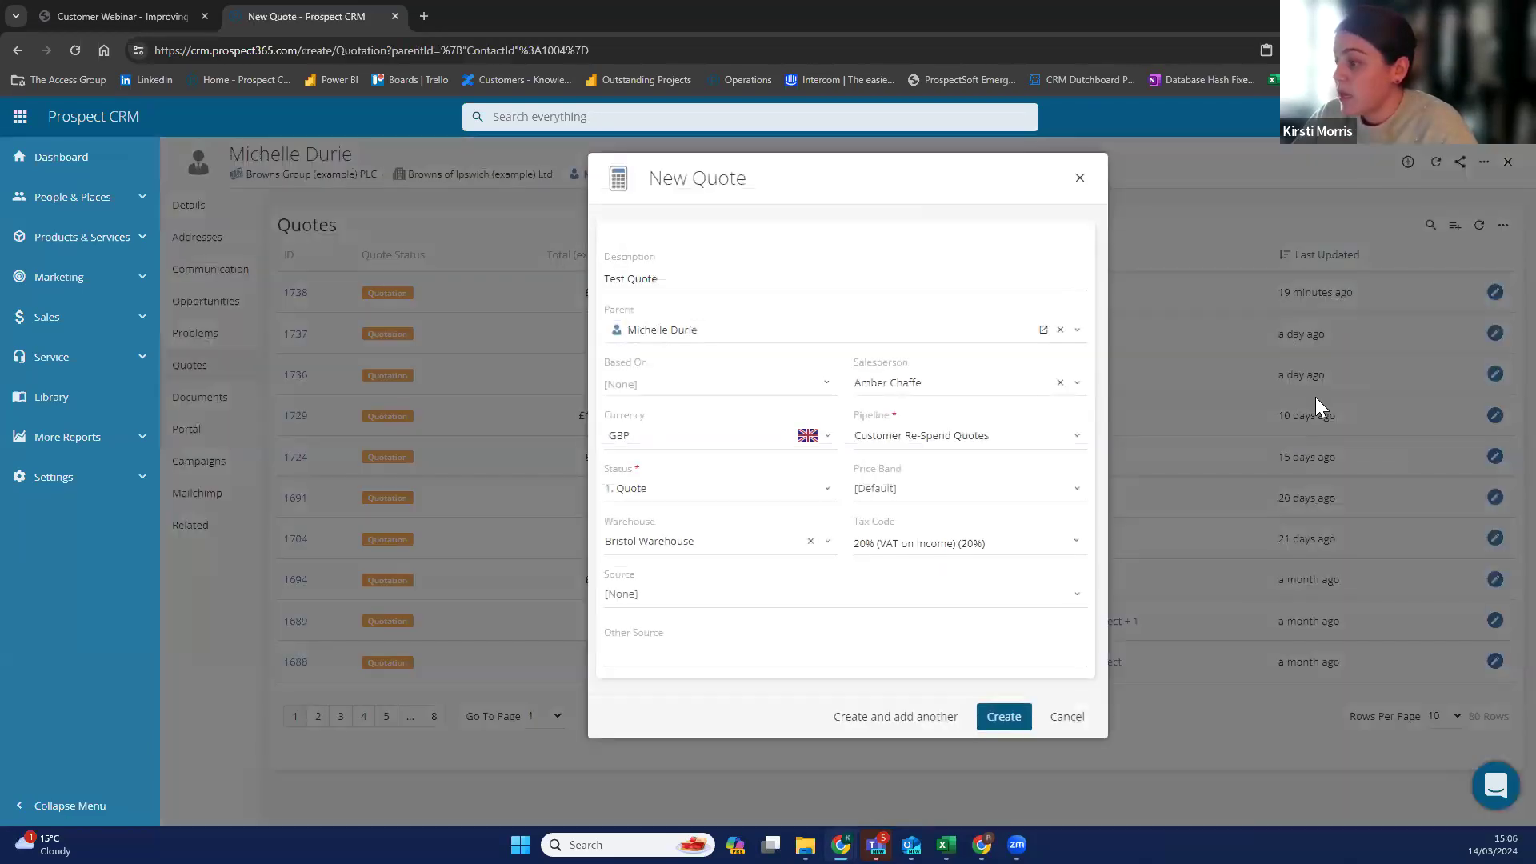
Set the quote's pipeline to Test Pipeline and search for an existing quote to base it on.
{"action": "left_click", "coordinate": [931, 439]}
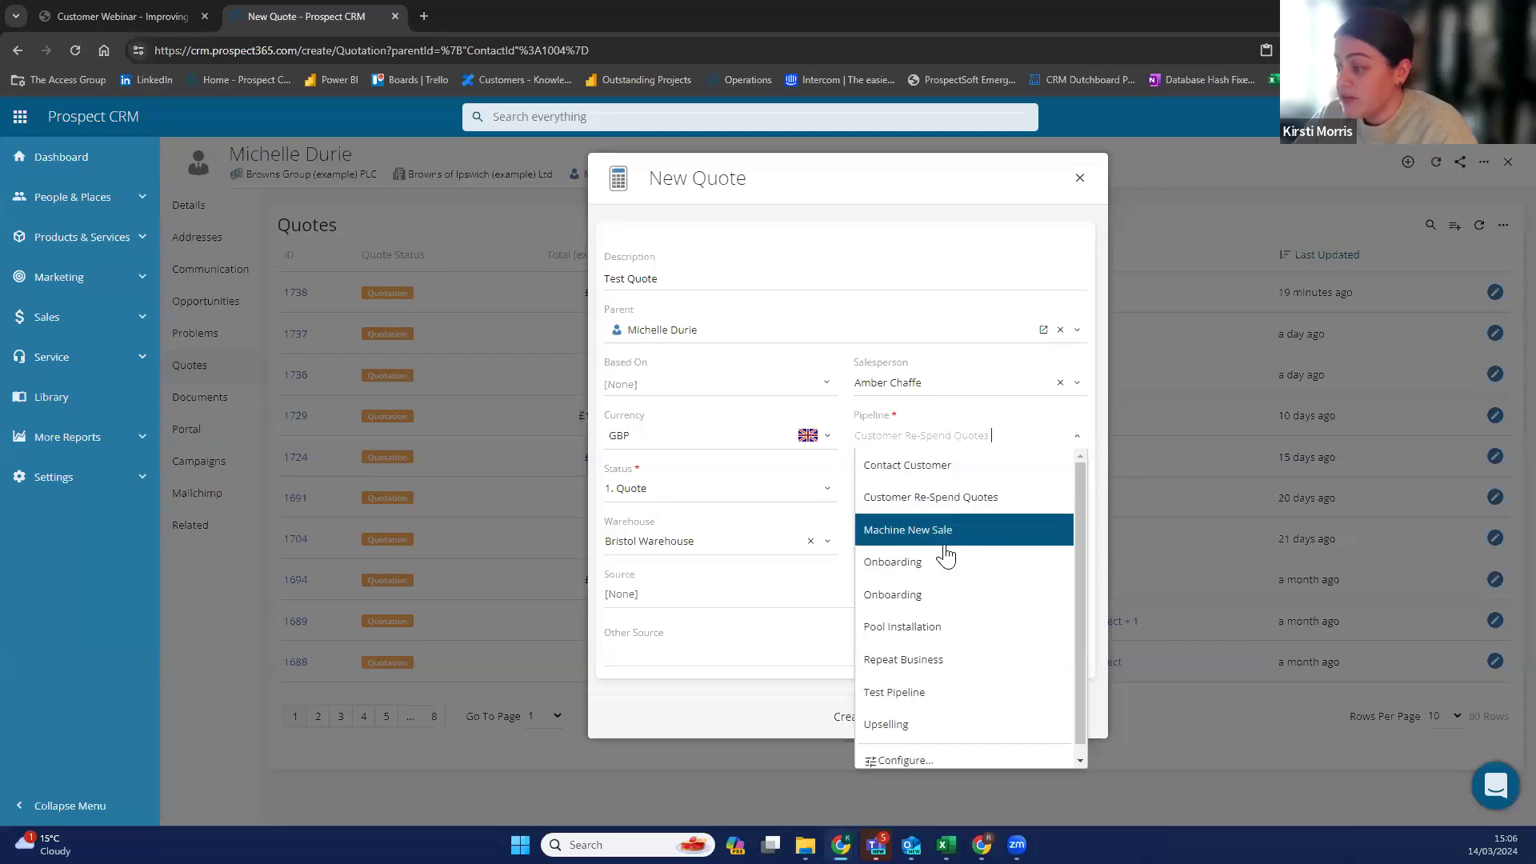
{"action": "scroll", "coordinate": [892, 640], "scroll_direction": "down", "scroll_amount": 1}
{"action": "left_click", "coordinate": [891, 682]}
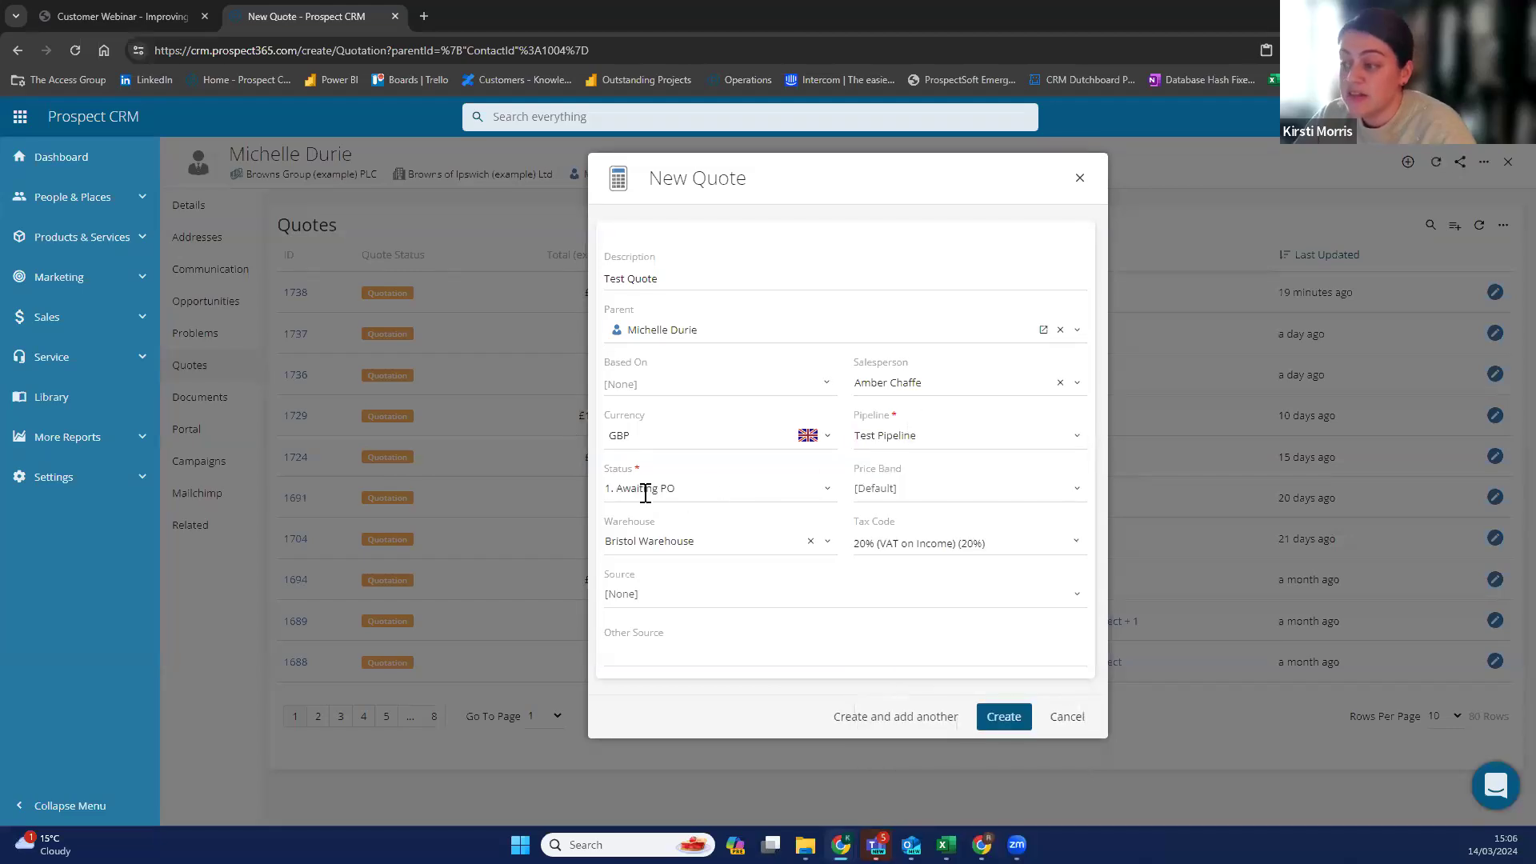
{"action": "left_click", "coordinate": [691, 488]}
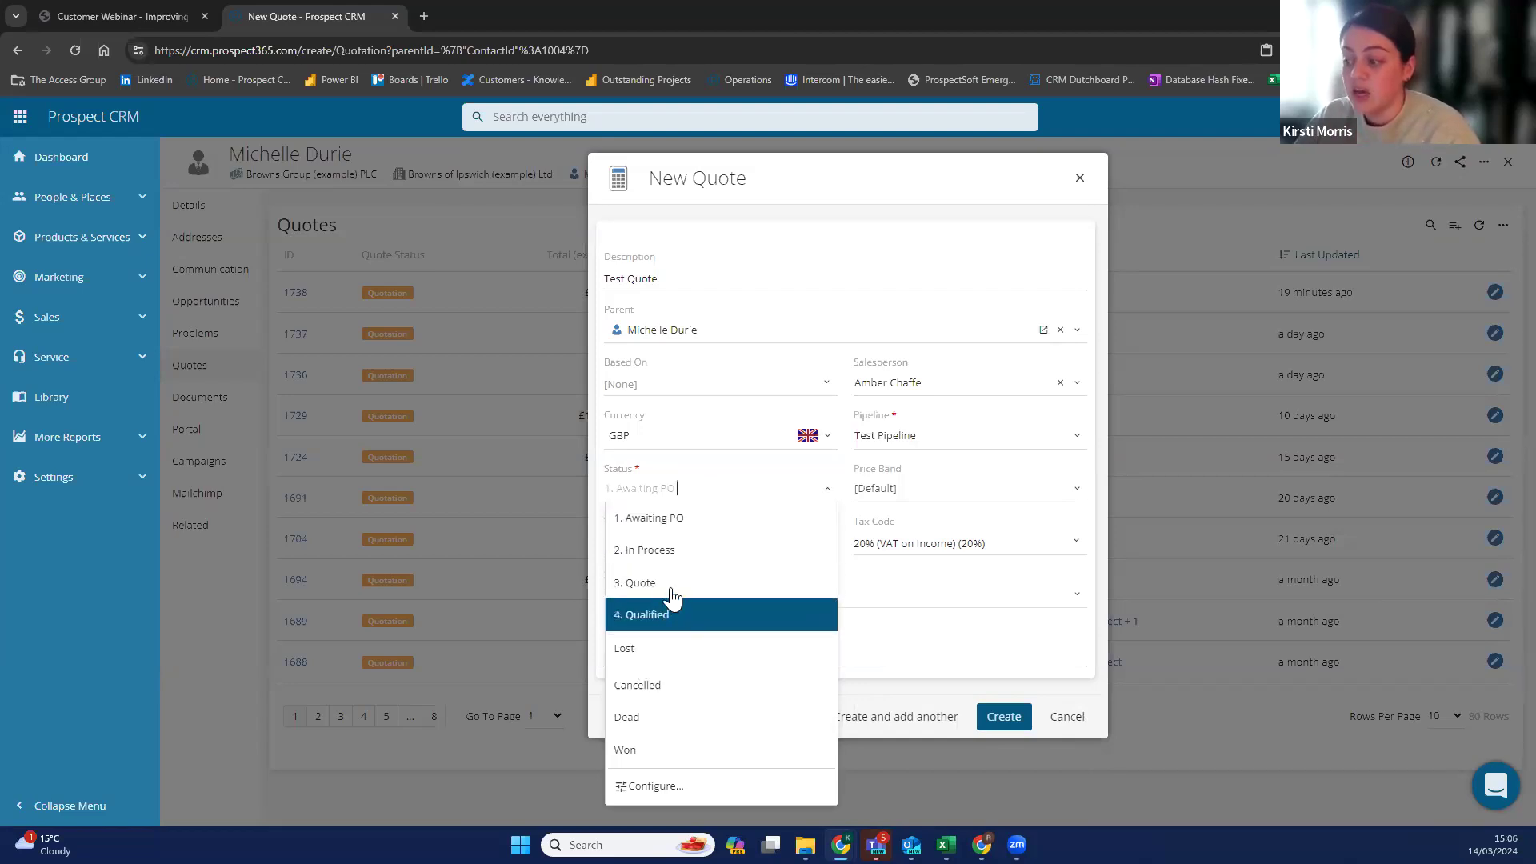
{"action": "left_click", "coordinate": [903, 436]}
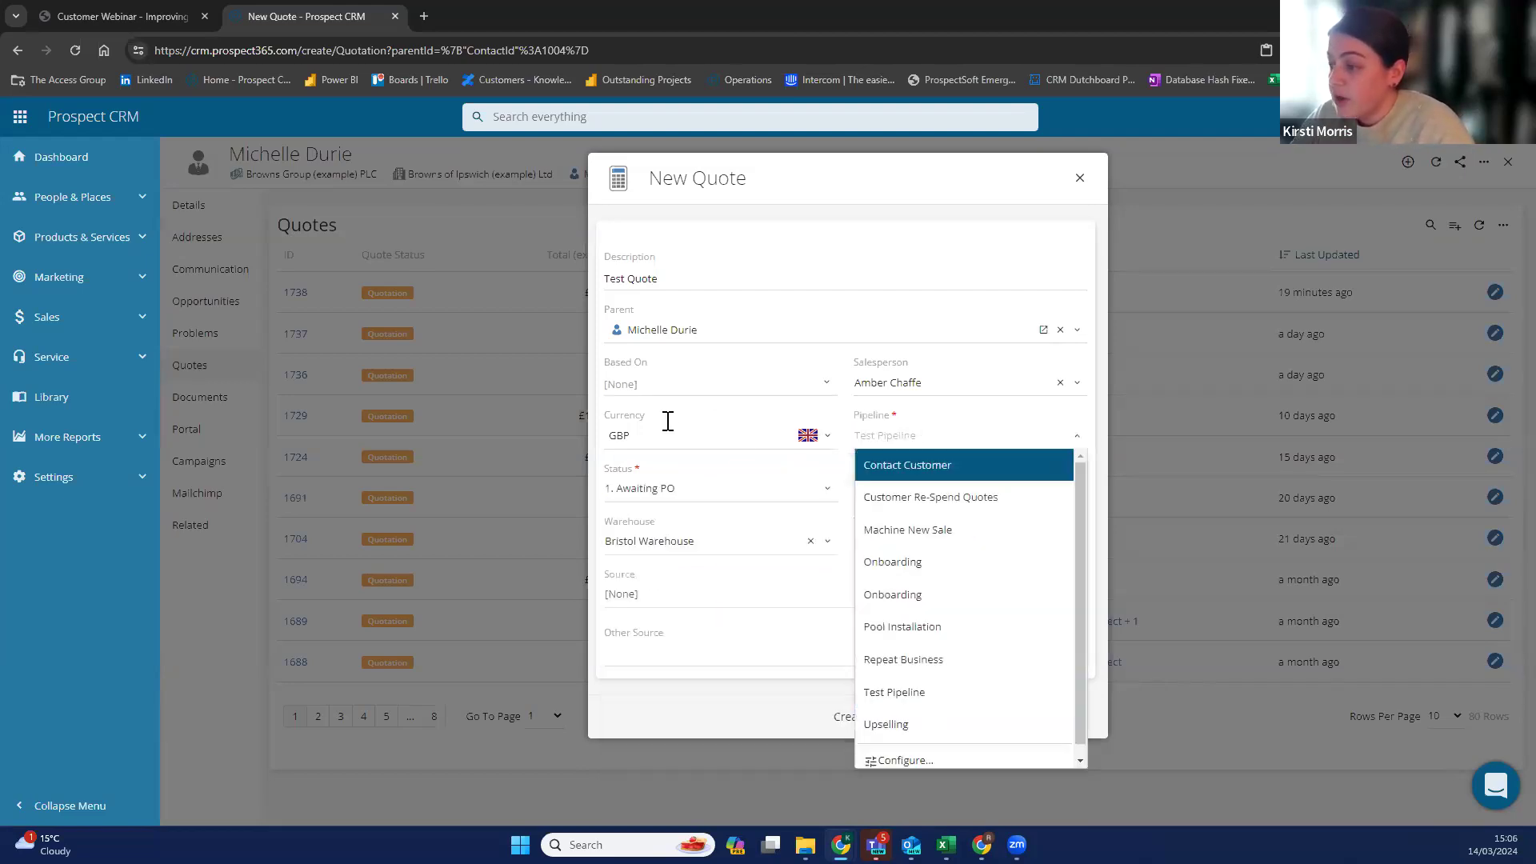
{"action": "left_click", "coordinate": [669, 382]}
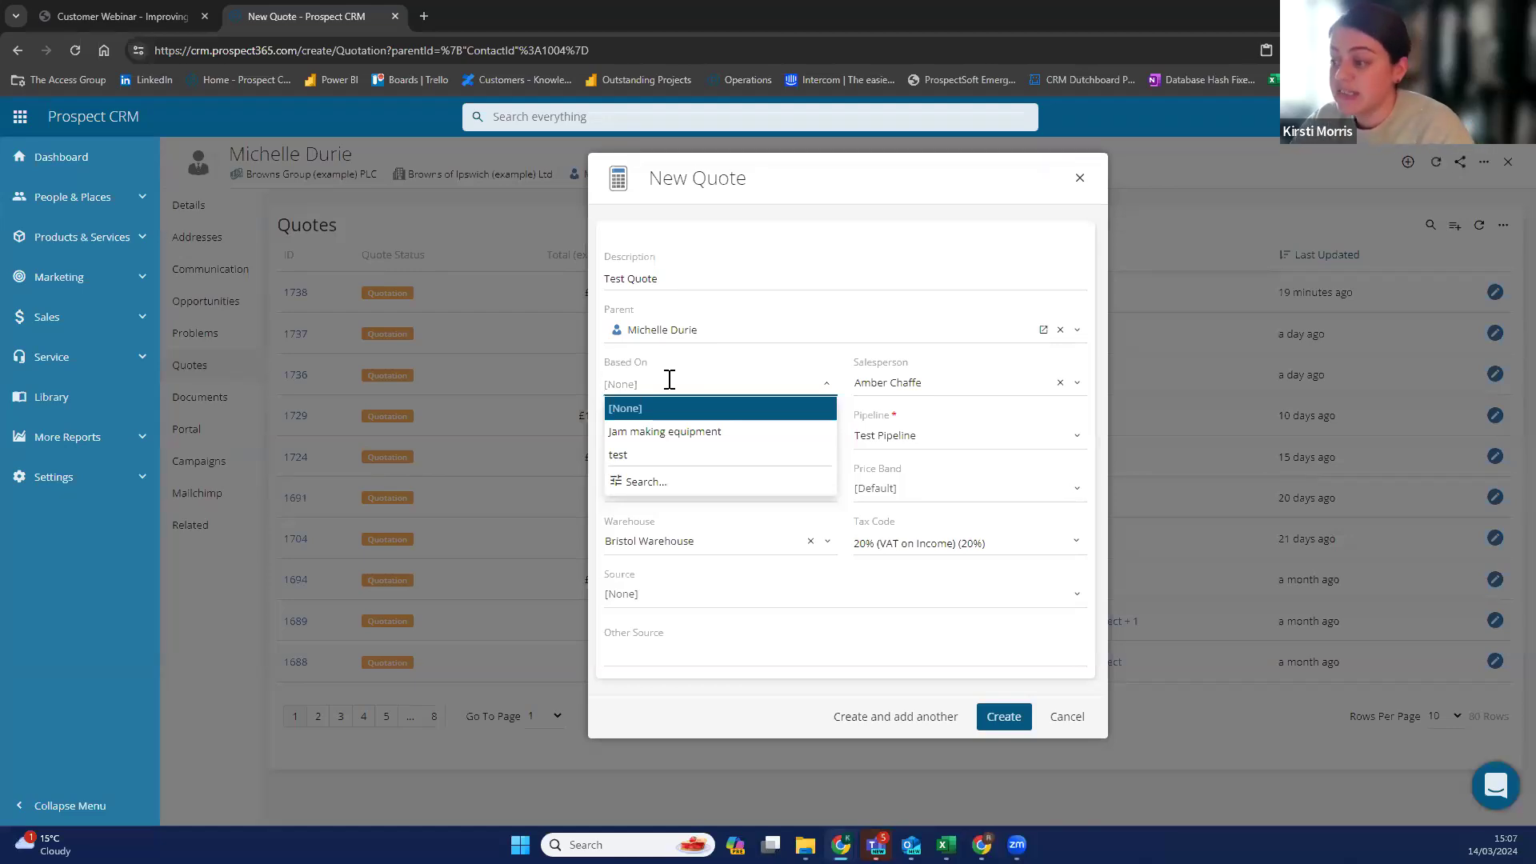
{"action": "left_click", "coordinate": [644, 487]}
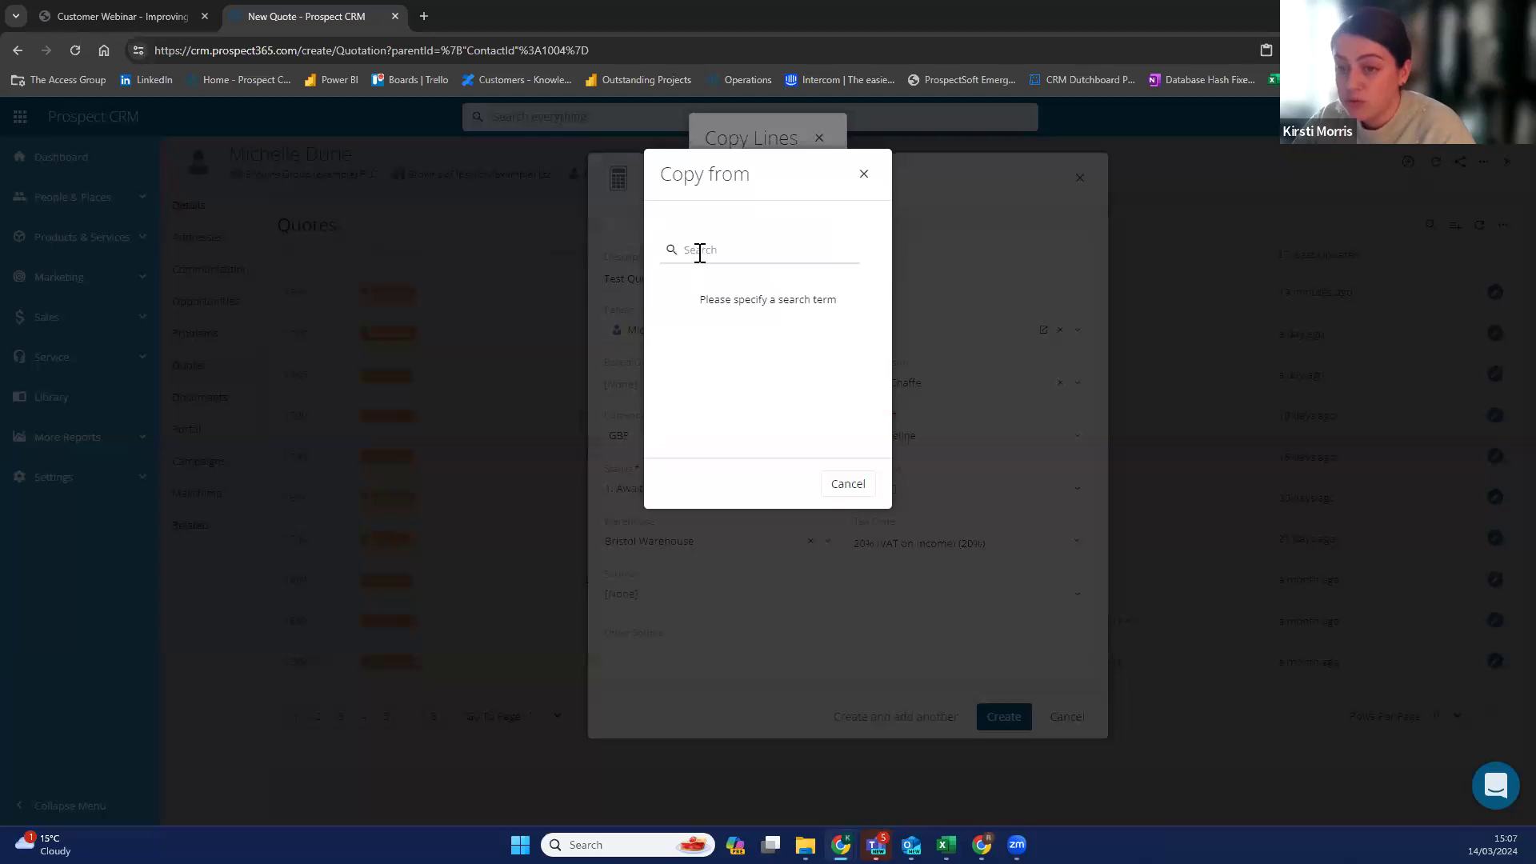
Base the quote on Test Quote 1 with pricing and discounts recalculated, and create it.
{"action": "left_click", "coordinate": [700, 252]}
{"action": "type", "text": "1"}
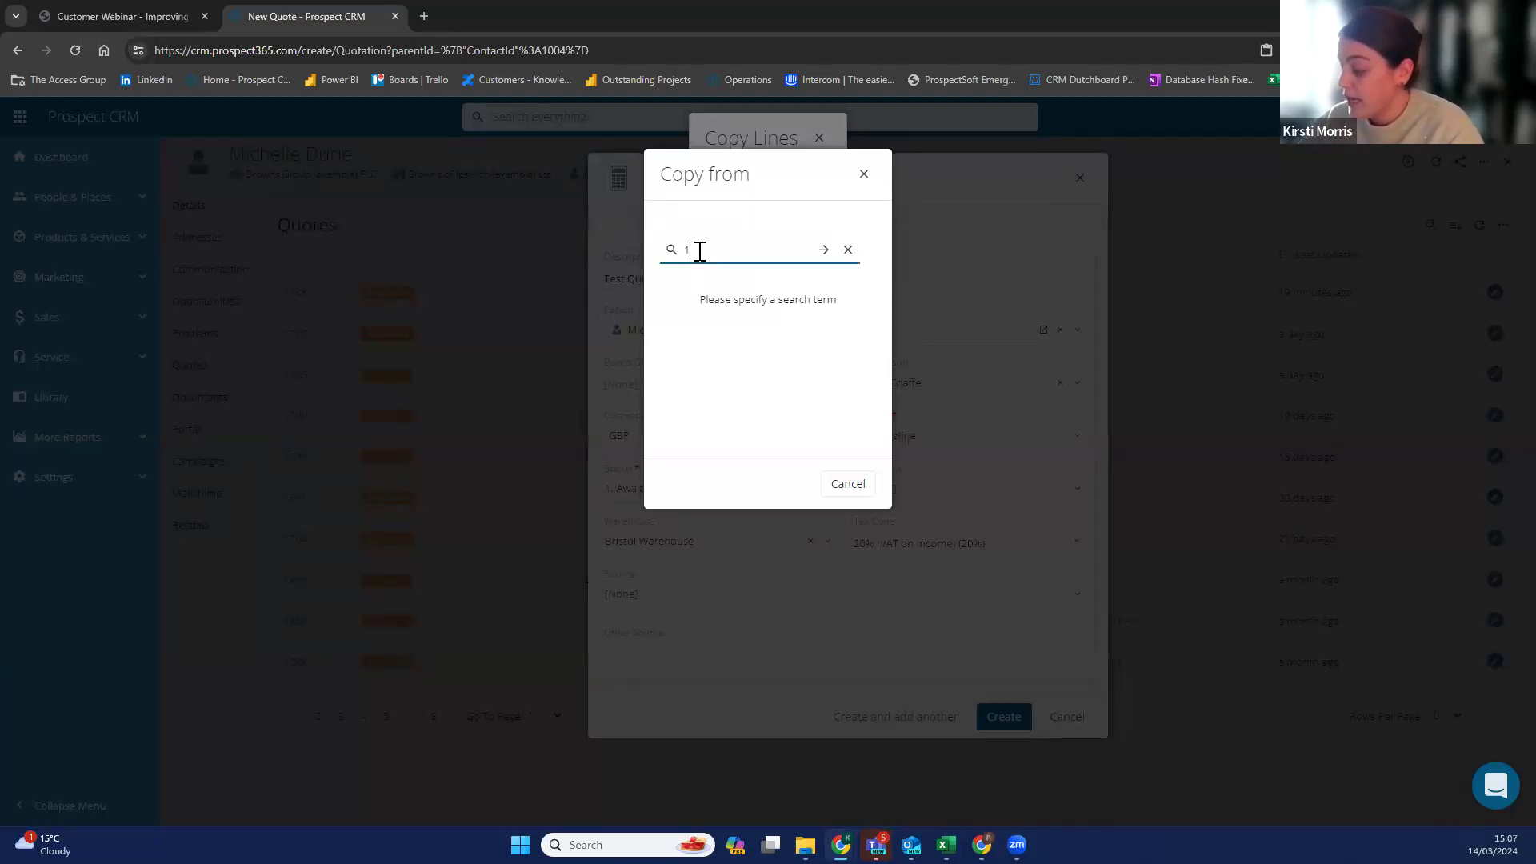
{"action": "key", "text": "BackSpace"}
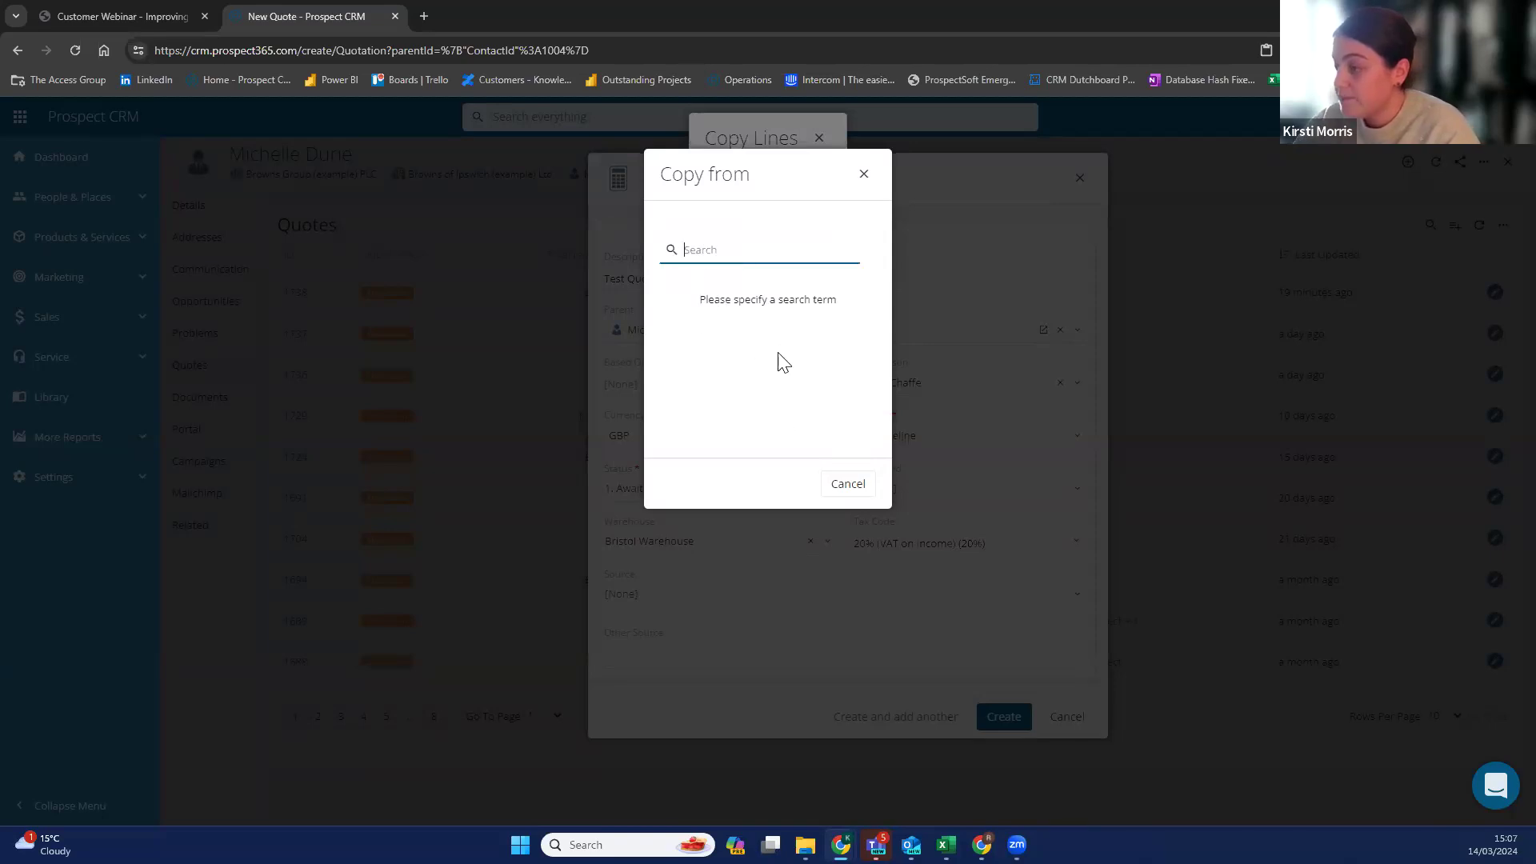
{"action": "type", "text": "1738"}
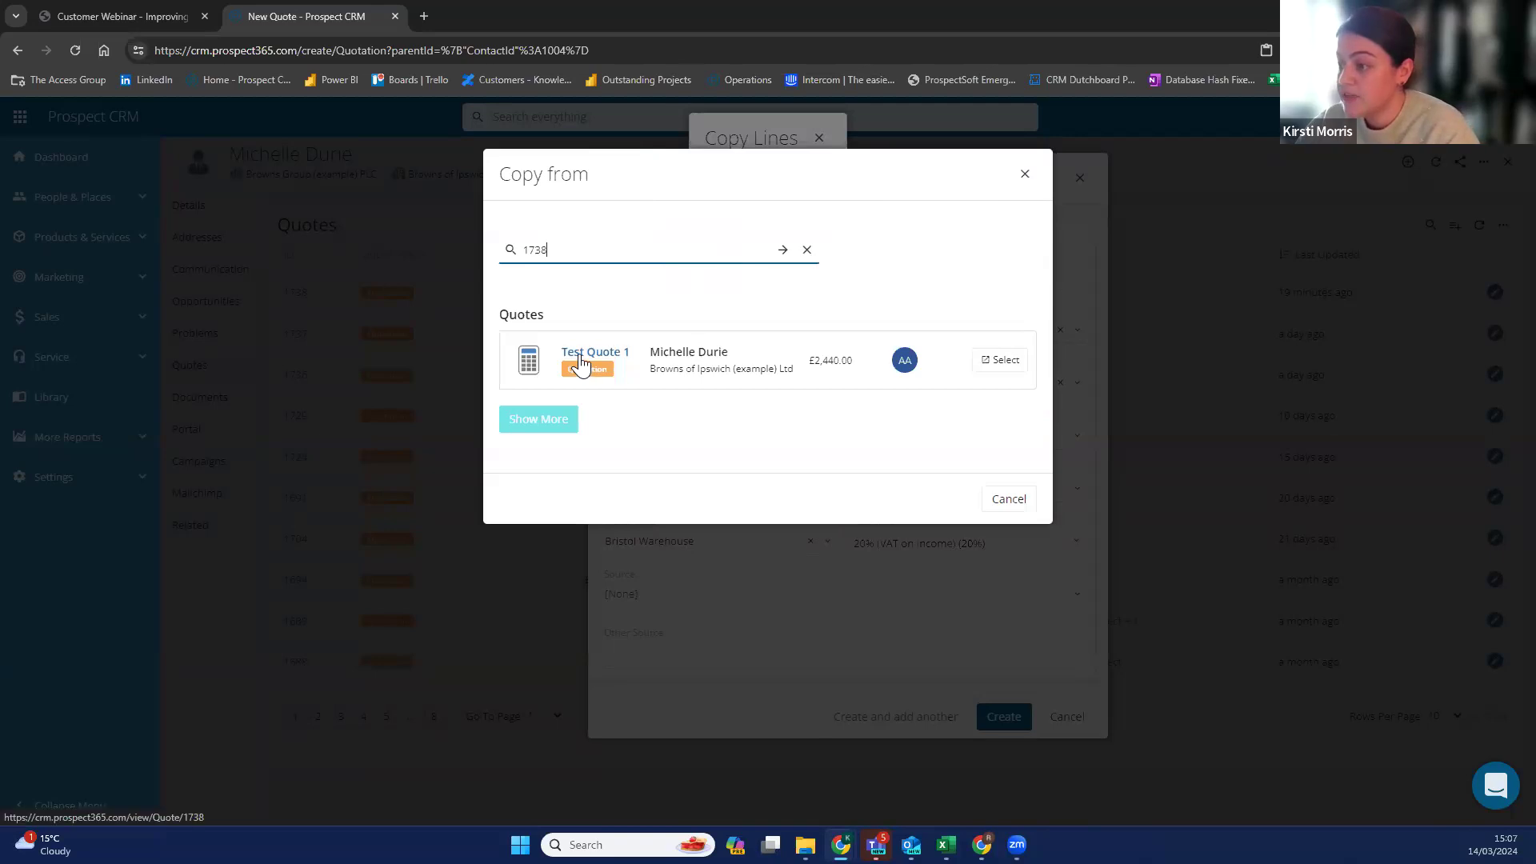
{"action": "left_click", "coordinate": [579, 354]}
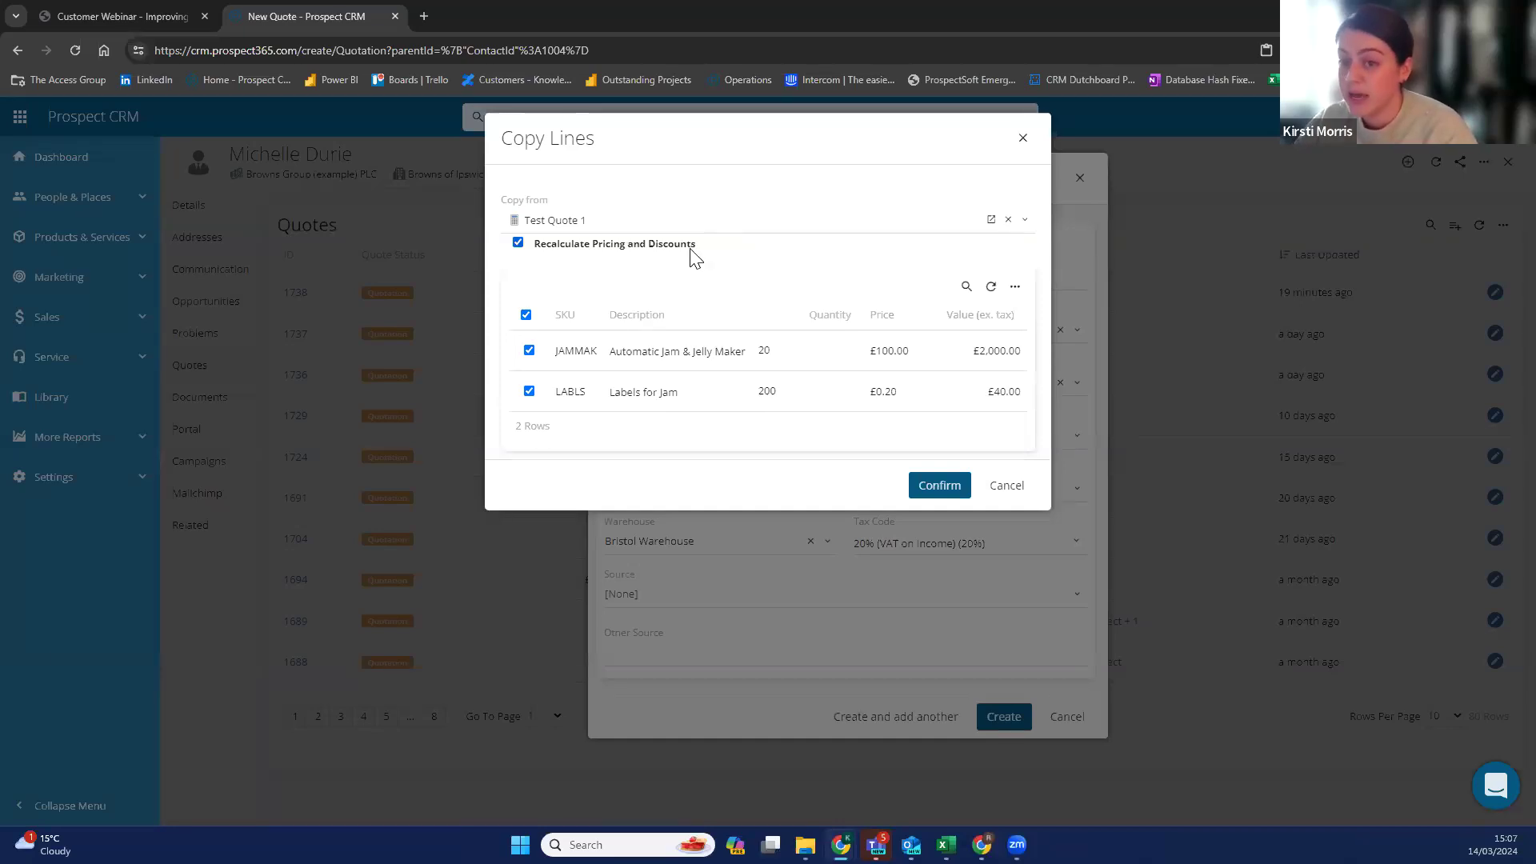
{"action": "left_click", "coordinate": [520, 245]}
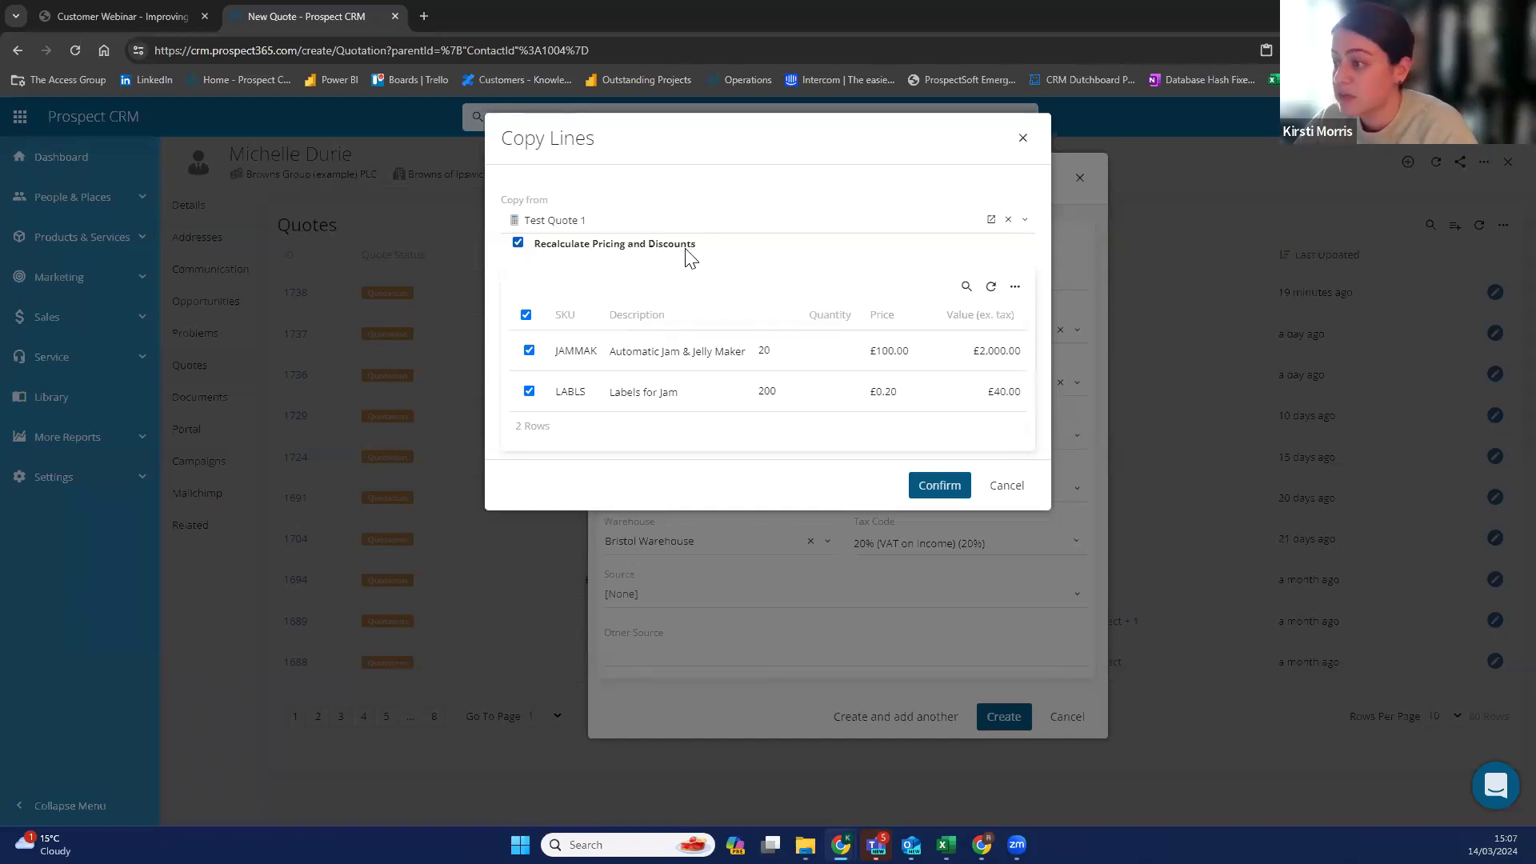
{"action": "left_click", "coordinate": [930, 485]}
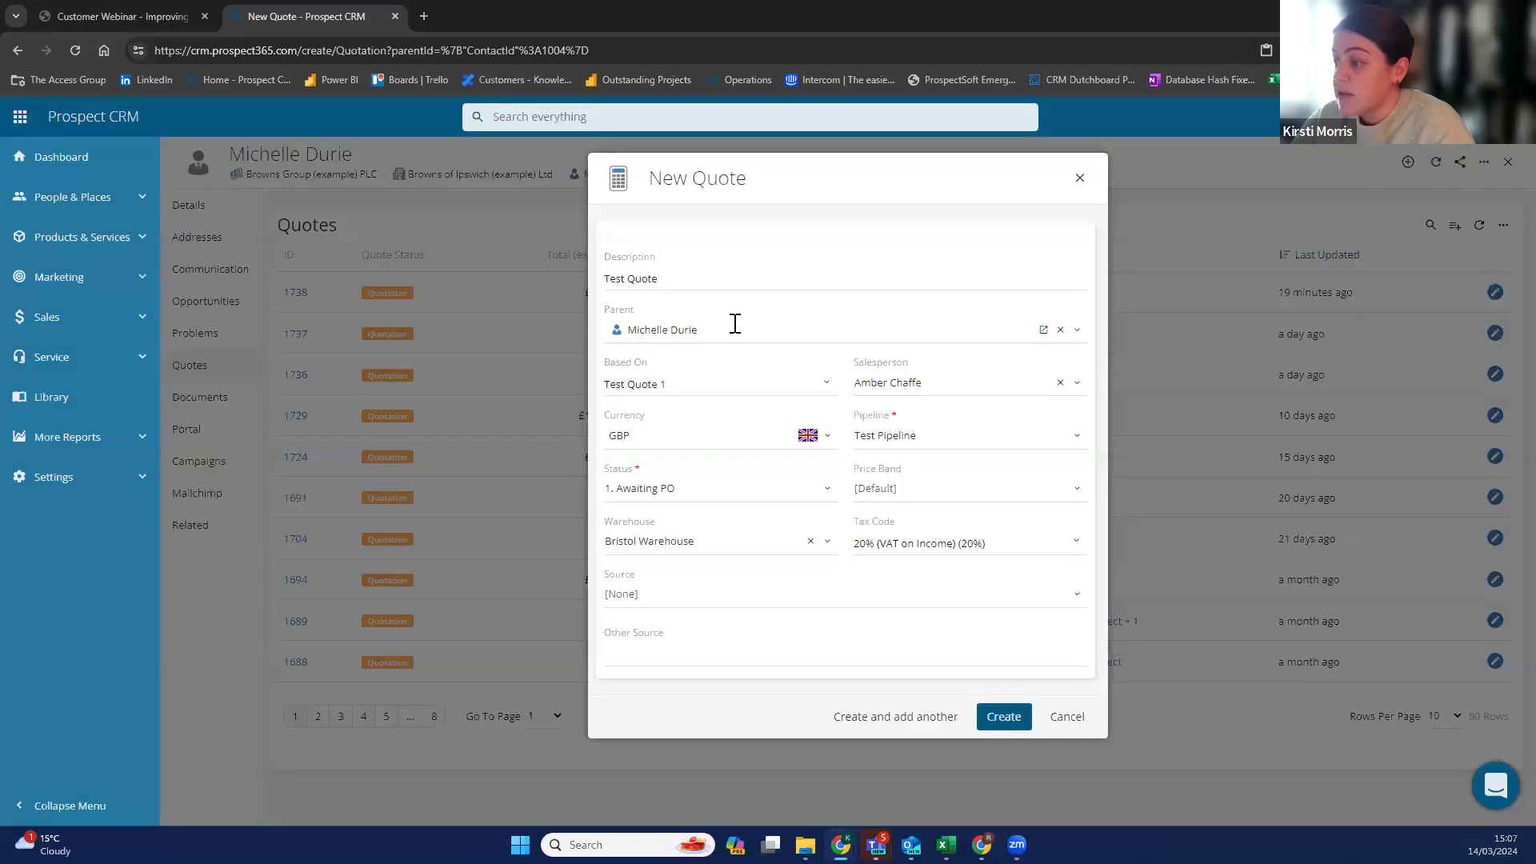
{"action": "left_click", "coordinate": [1005, 723]}
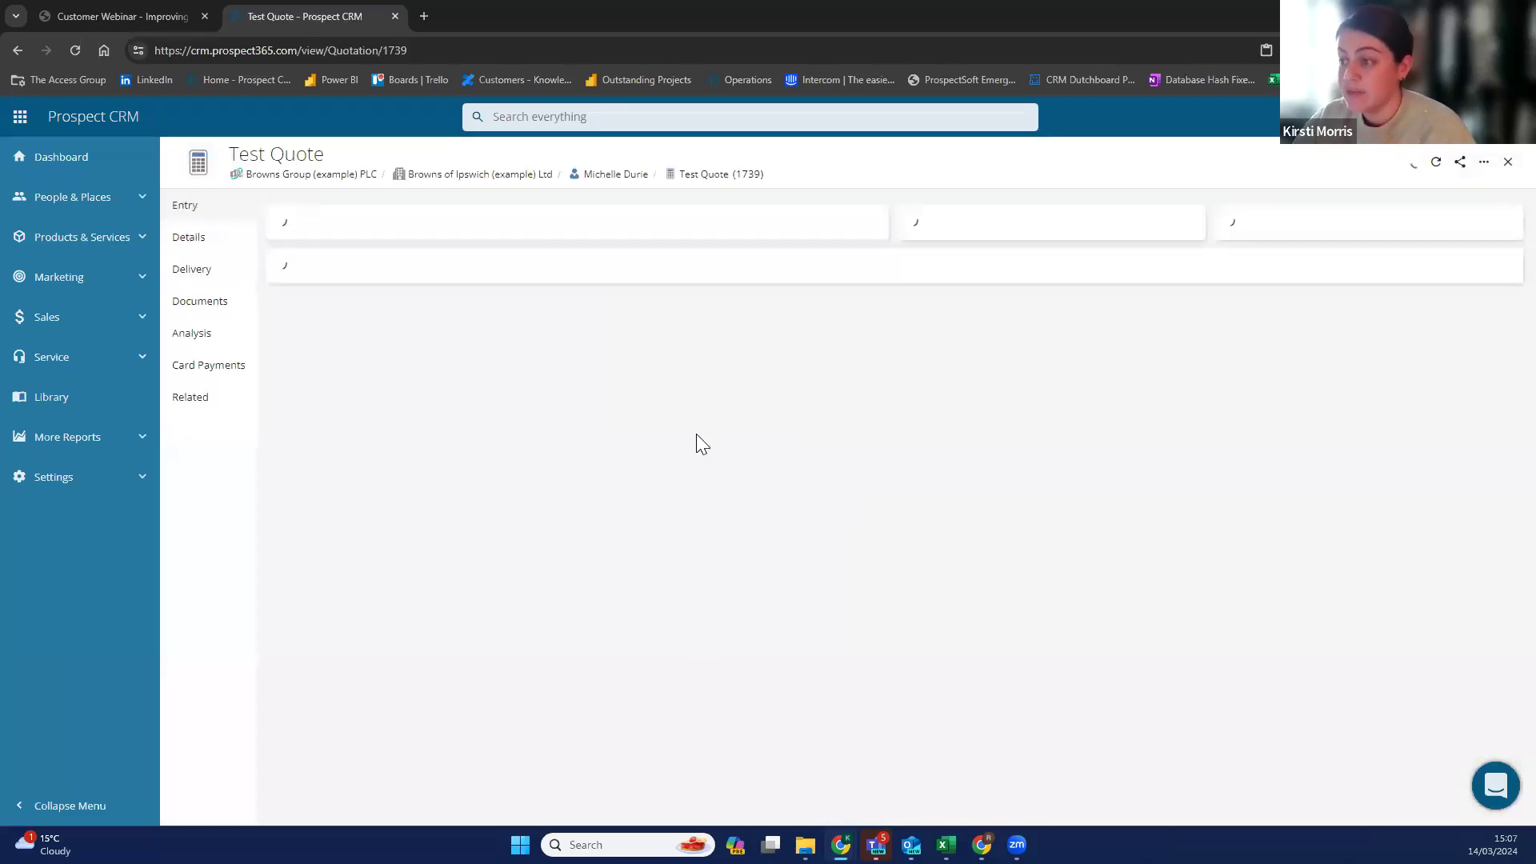
Delete the JAMMAK and LABLS lines from Test Quote (1739), then search for 1738.
{"action": "scroll", "coordinate": [520, 641], "scroll_direction": "down", "scroll_amount": 2}
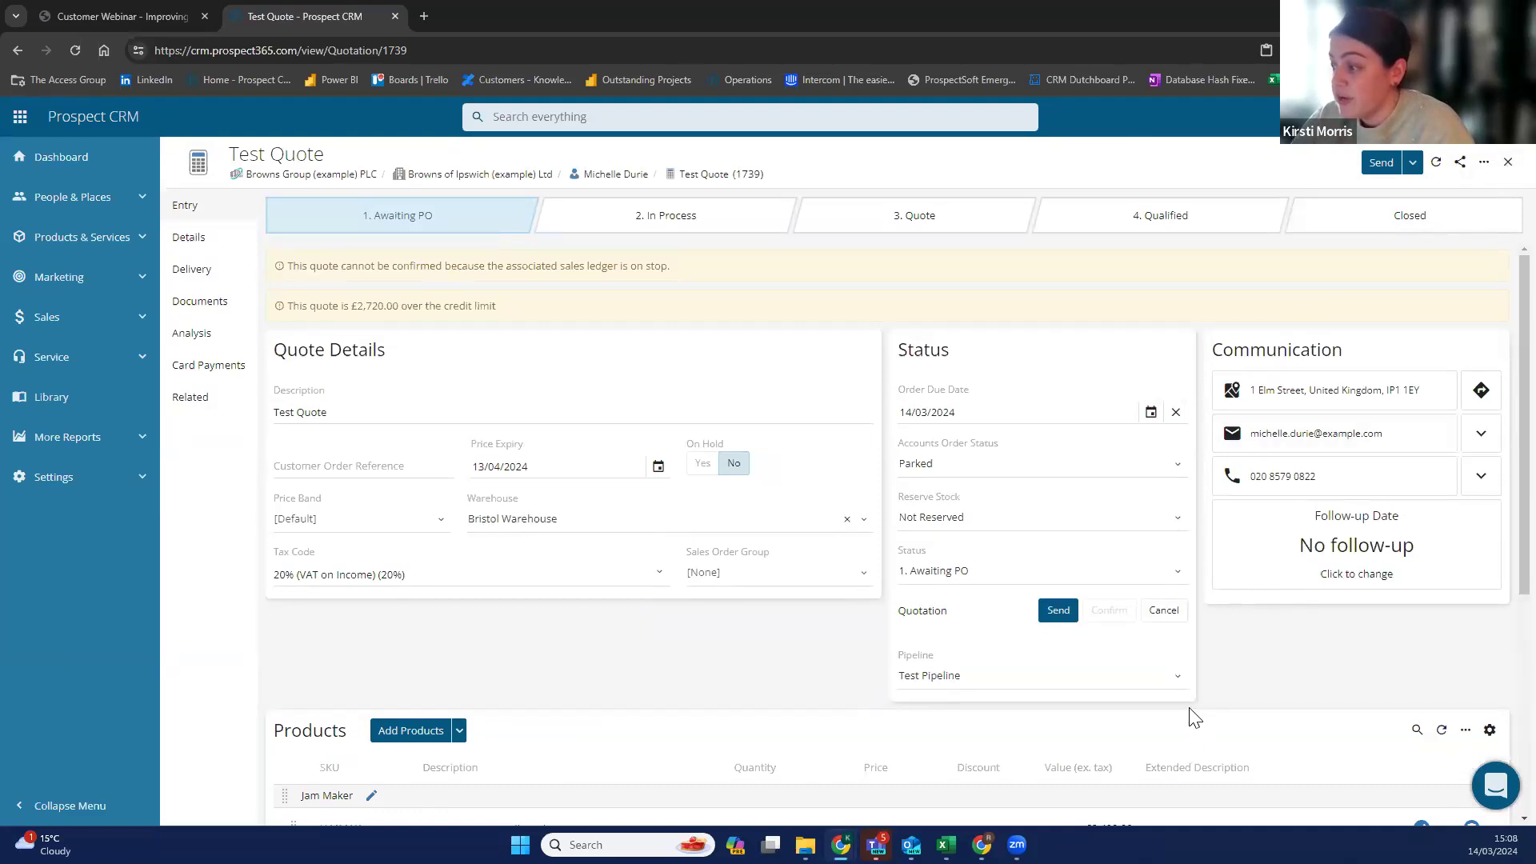
{"action": "scroll", "coordinate": [1190, 713], "scroll_direction": "down", "scroll_amount": 1}
{"action": "left_click", "coordinate": [522, 118]}
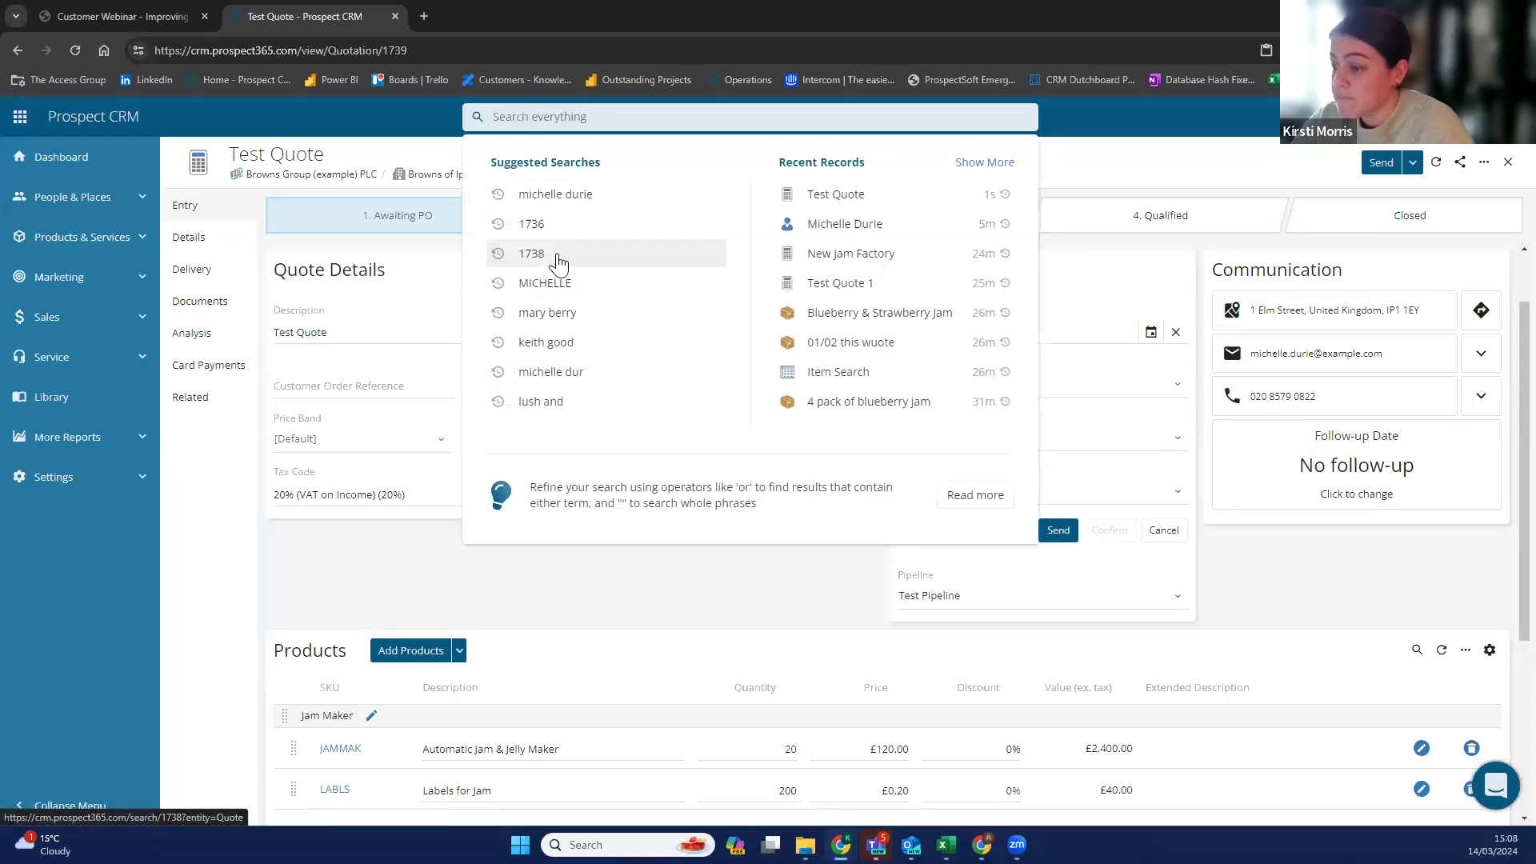
{"action": "left_click", "coordinate": [1360, 796]}
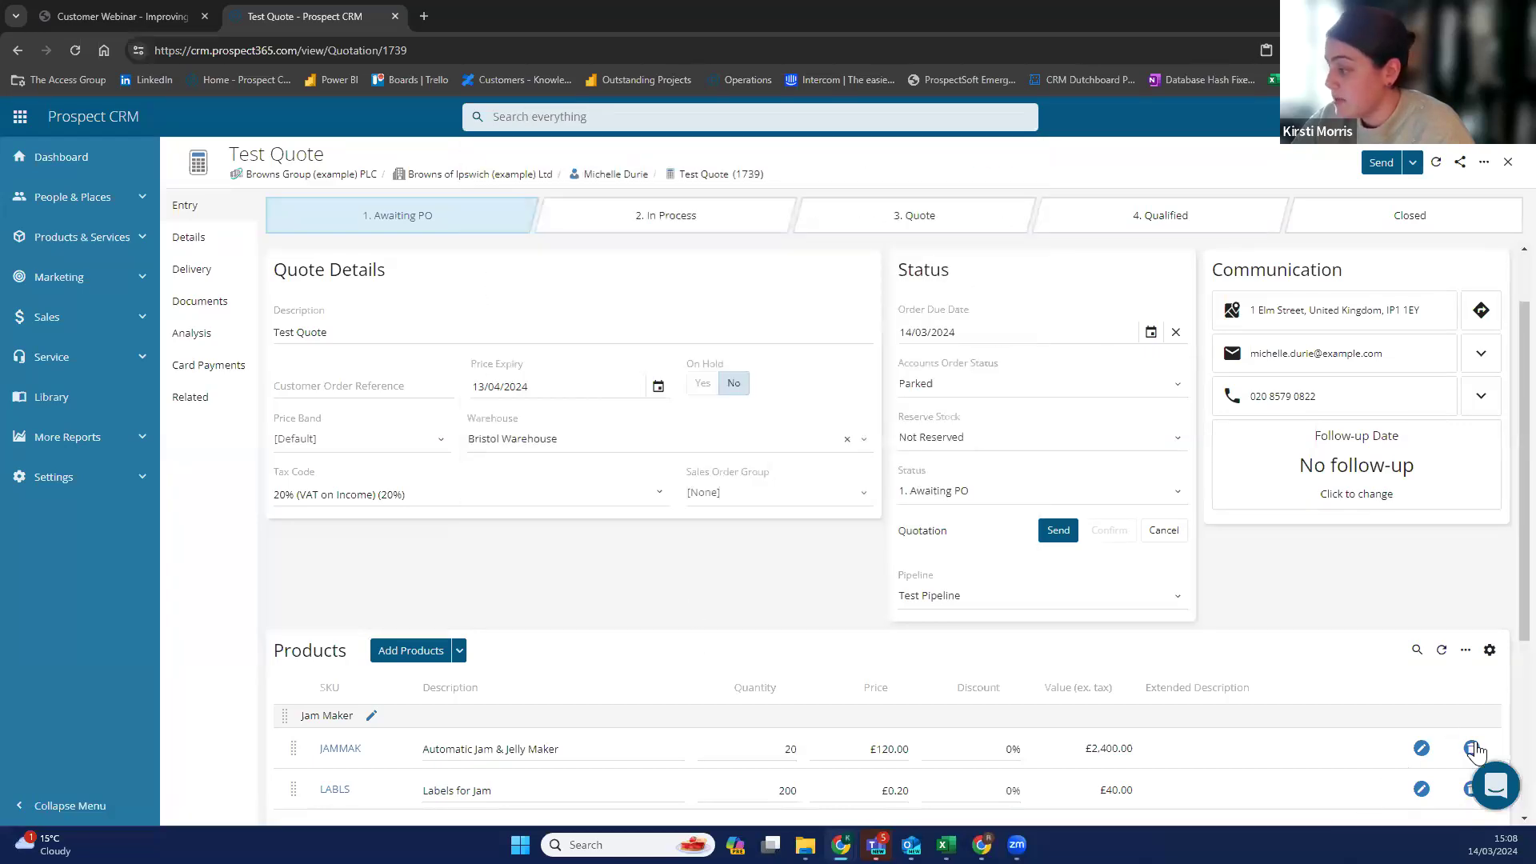
{"action": "left_click", "coordinate": [1469, 749]}
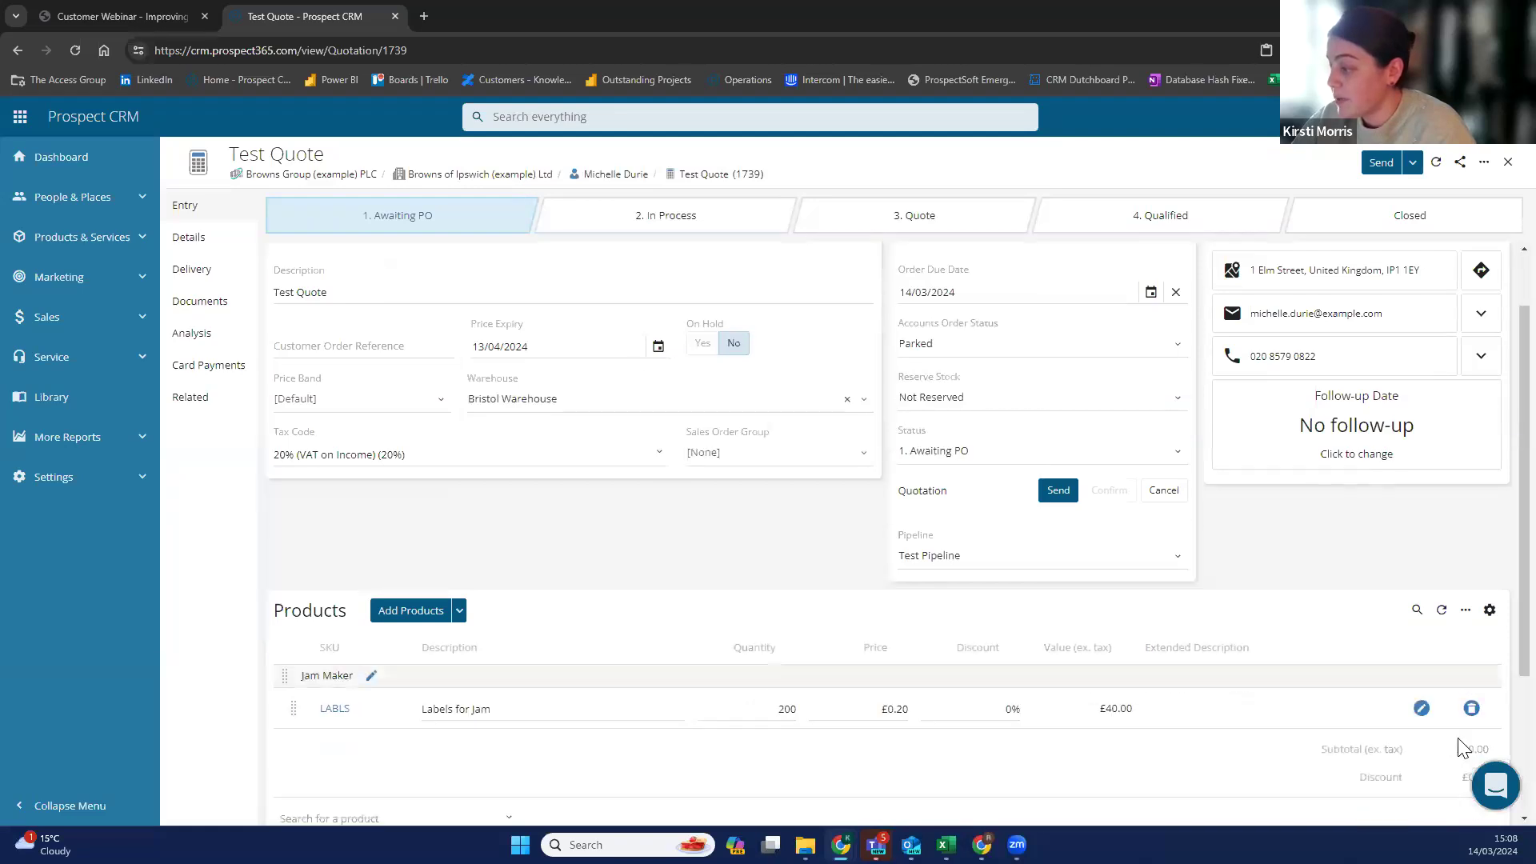
{"action": "left_click", "coordinate": [1470, 713]}
{"action": "left_click", "coordinate": [1464, 707]}
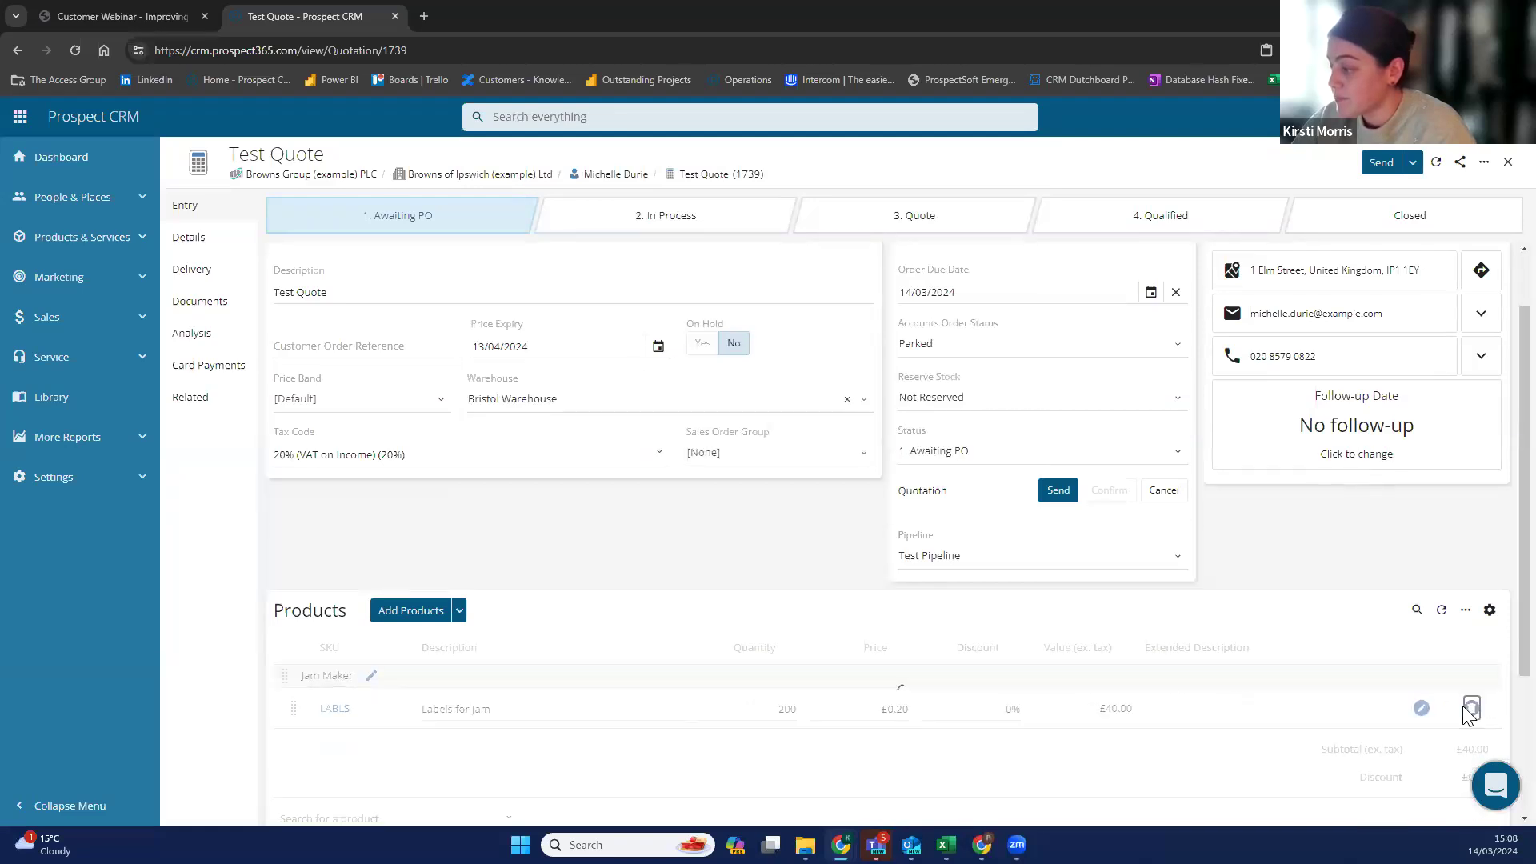
{"action": "left_click", "coordinate": [701, 118]}
{"action": "type", "text": "17"}
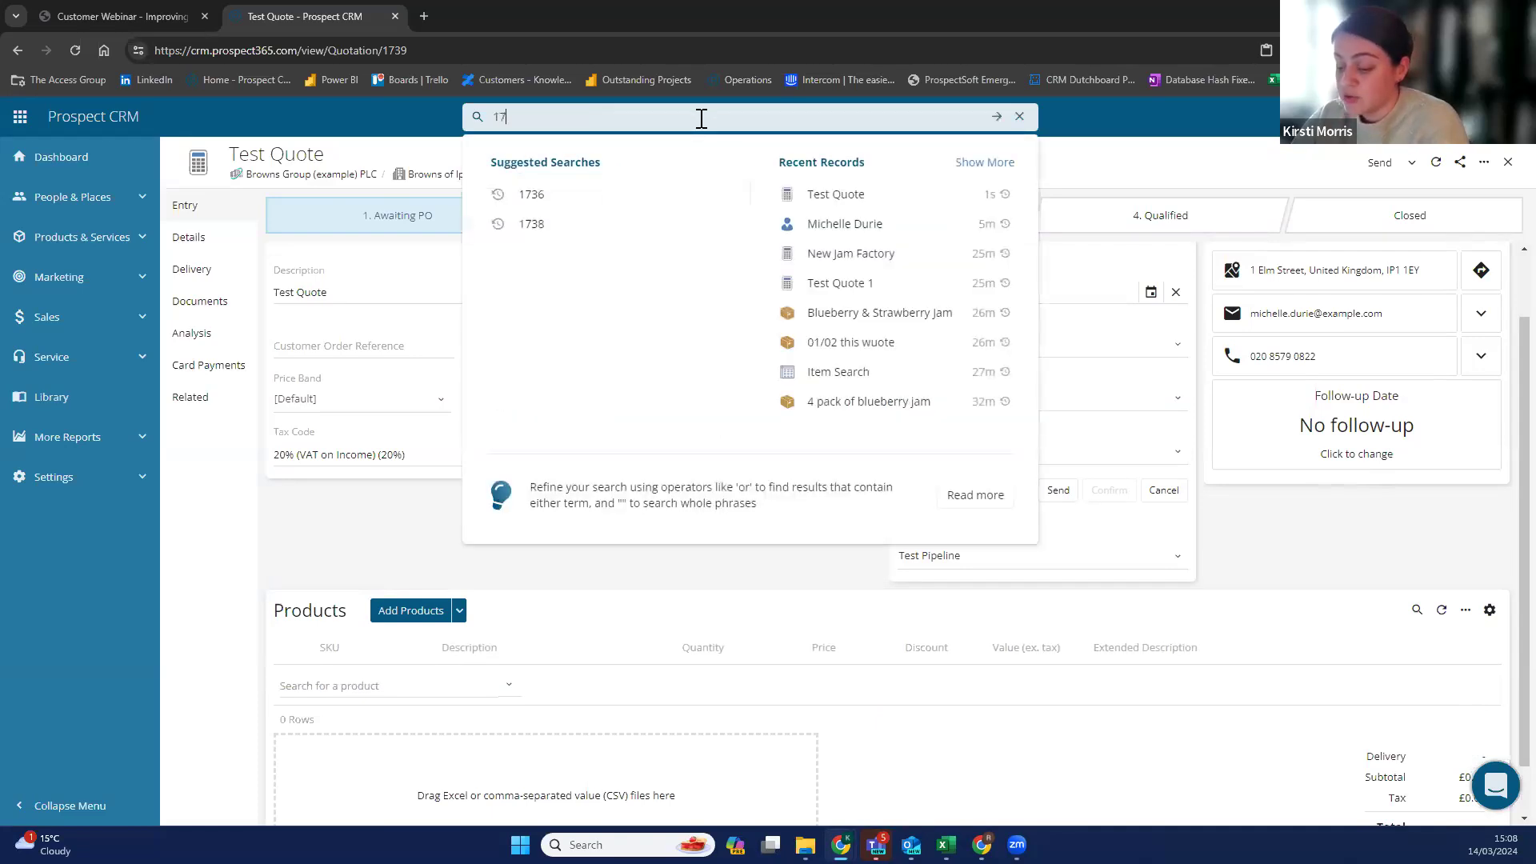
{"action": "type", "text": "38"}
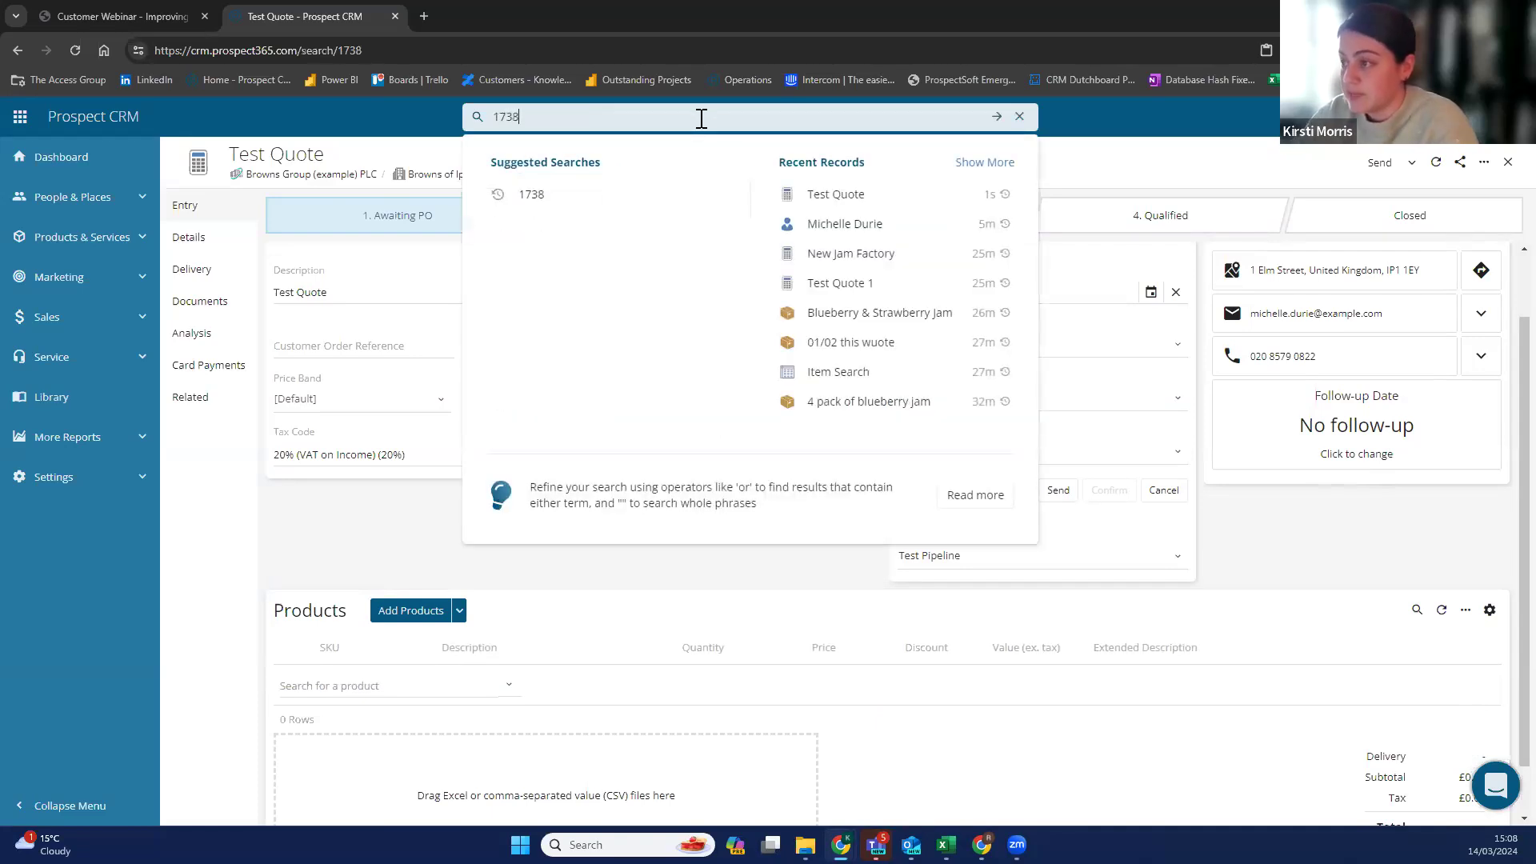
Search for quote 1738 and open Test Quote 1 to view its JAMMAK and LABLS lines.
{"action": "key", "text": "Return"}
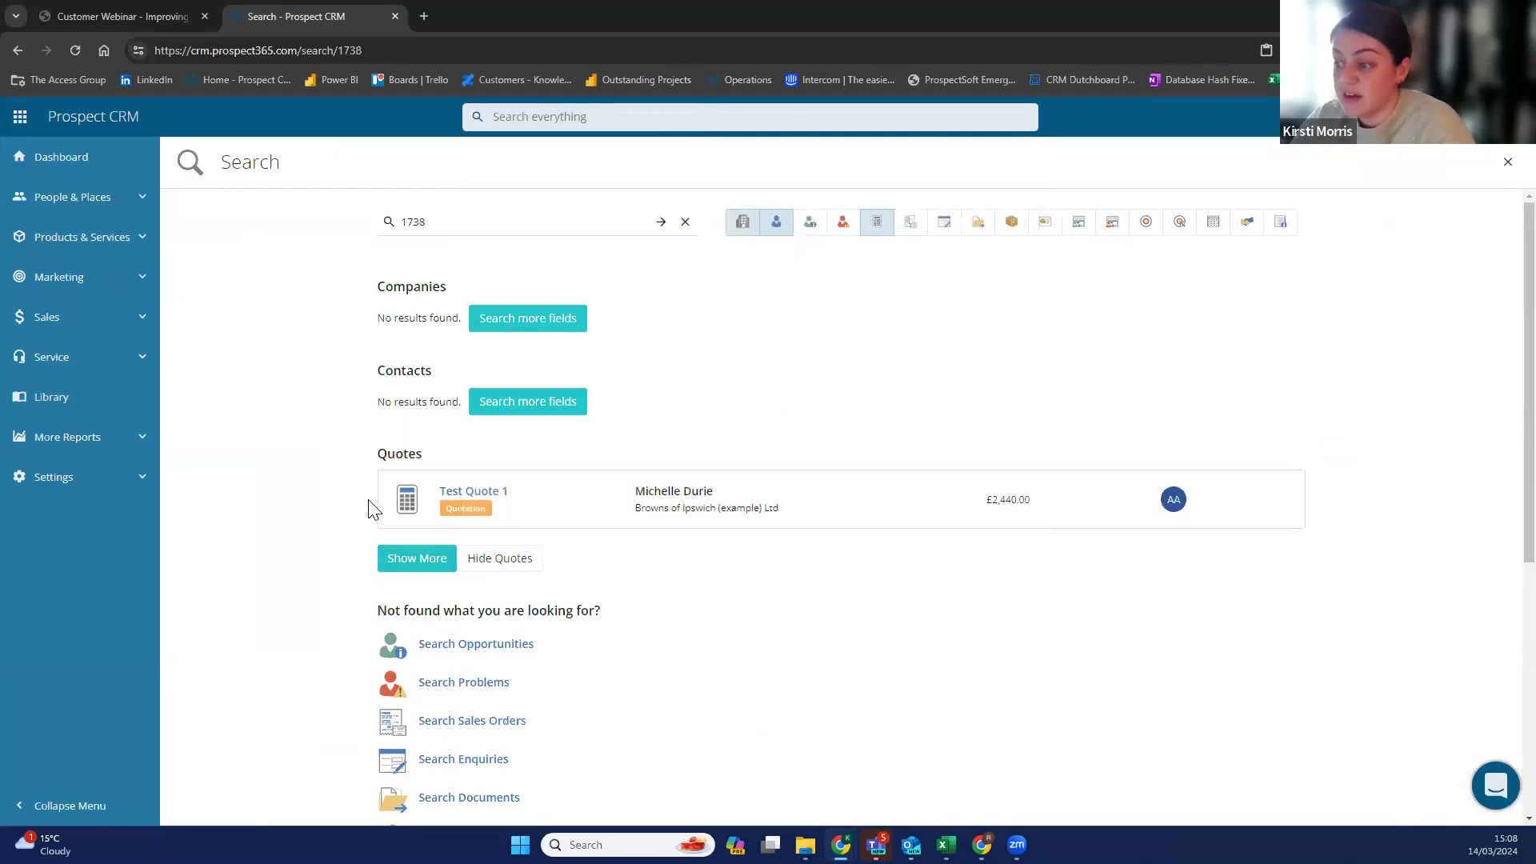
{"action": "left_click", "coordinate": [484, 495]}
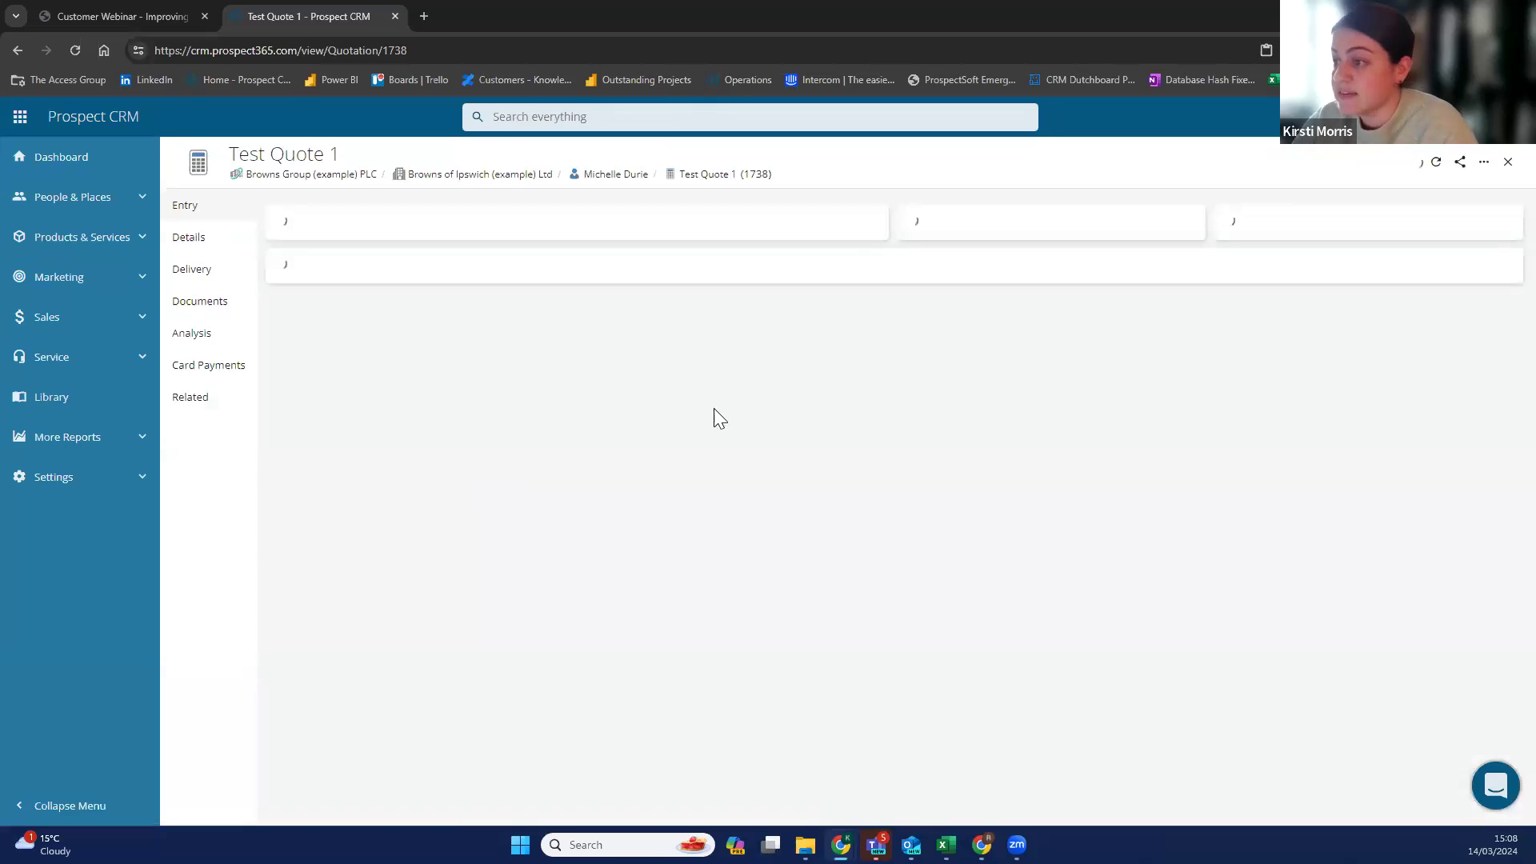
{"action": "scroll", "coordinate": [593, 576], "scroll_direction": "down", "scroll_amount": 2}
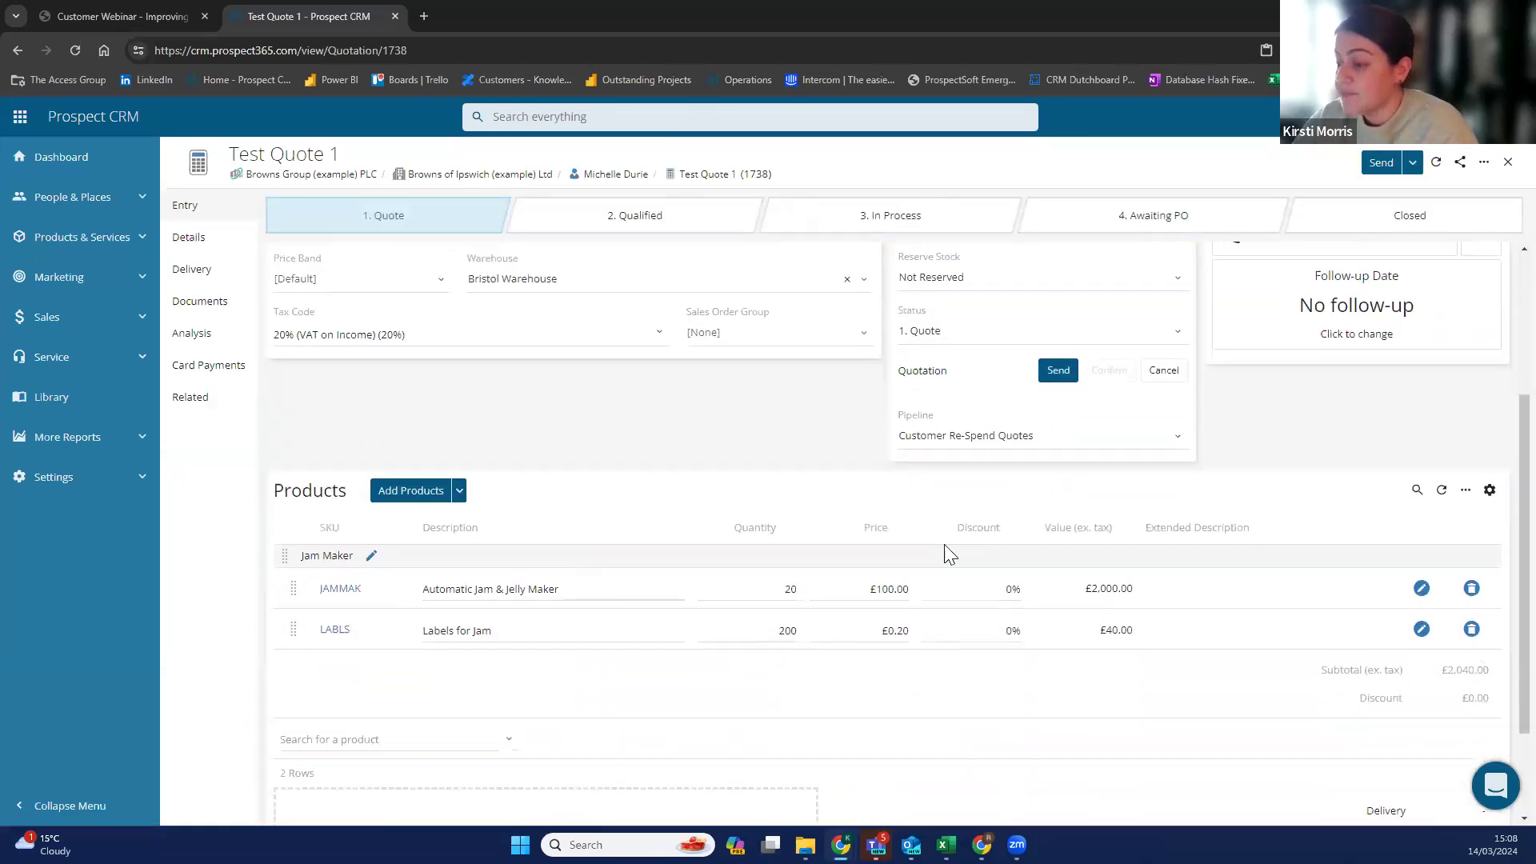
{"action": "left_click", "coordinate": [1467, 491]}
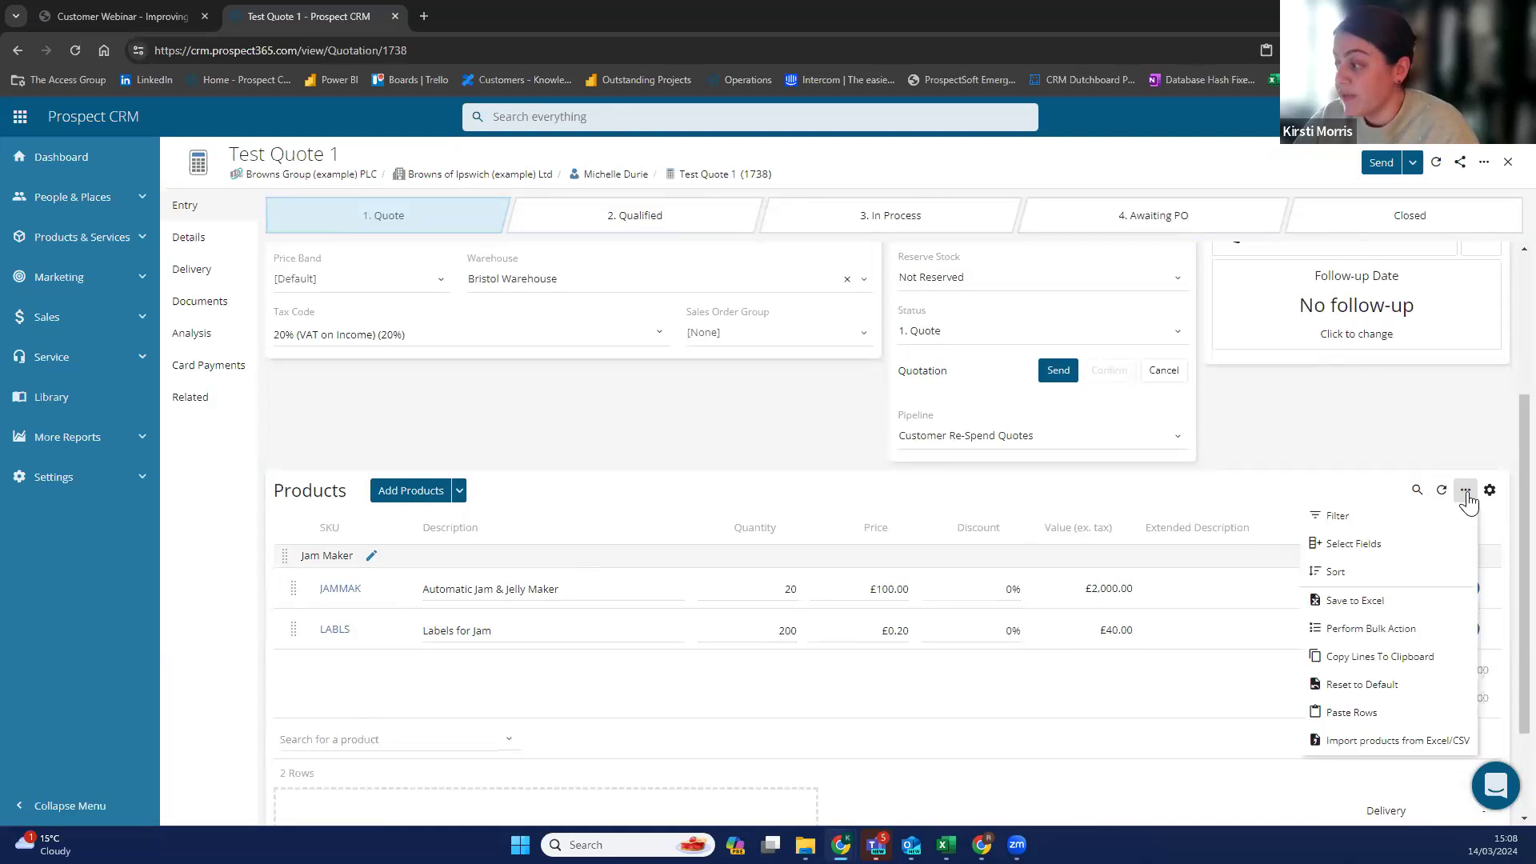
Copy the JAMMAK and LABLS lines to the clipboard, then close Test Quote 1 and the search results.
{"action": "left_click", "coordinate": [1412, 658]}
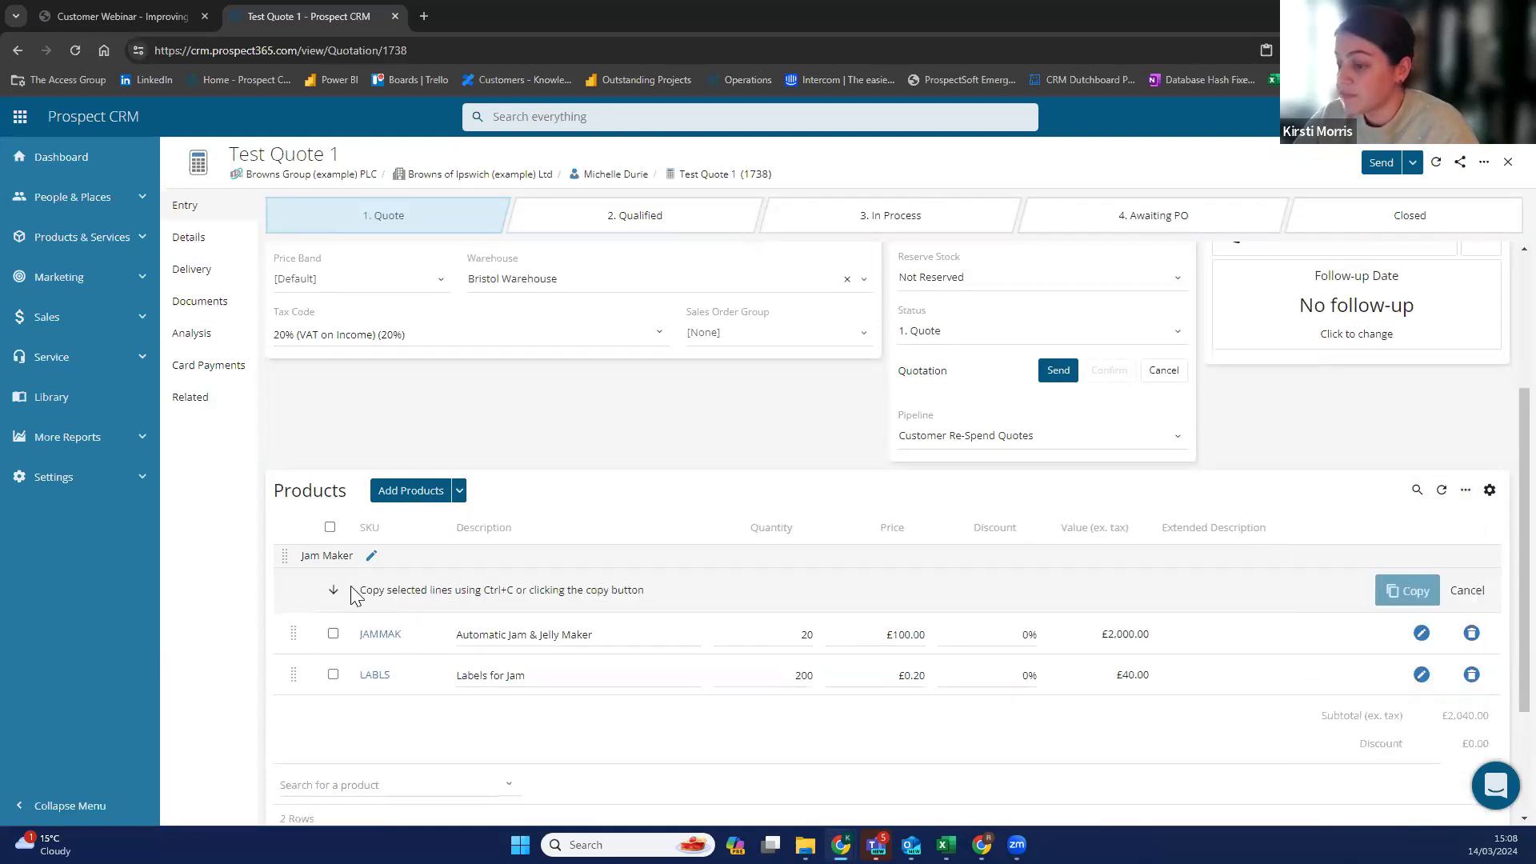
{"action": "left_click", "coordinate": [333, 634]}
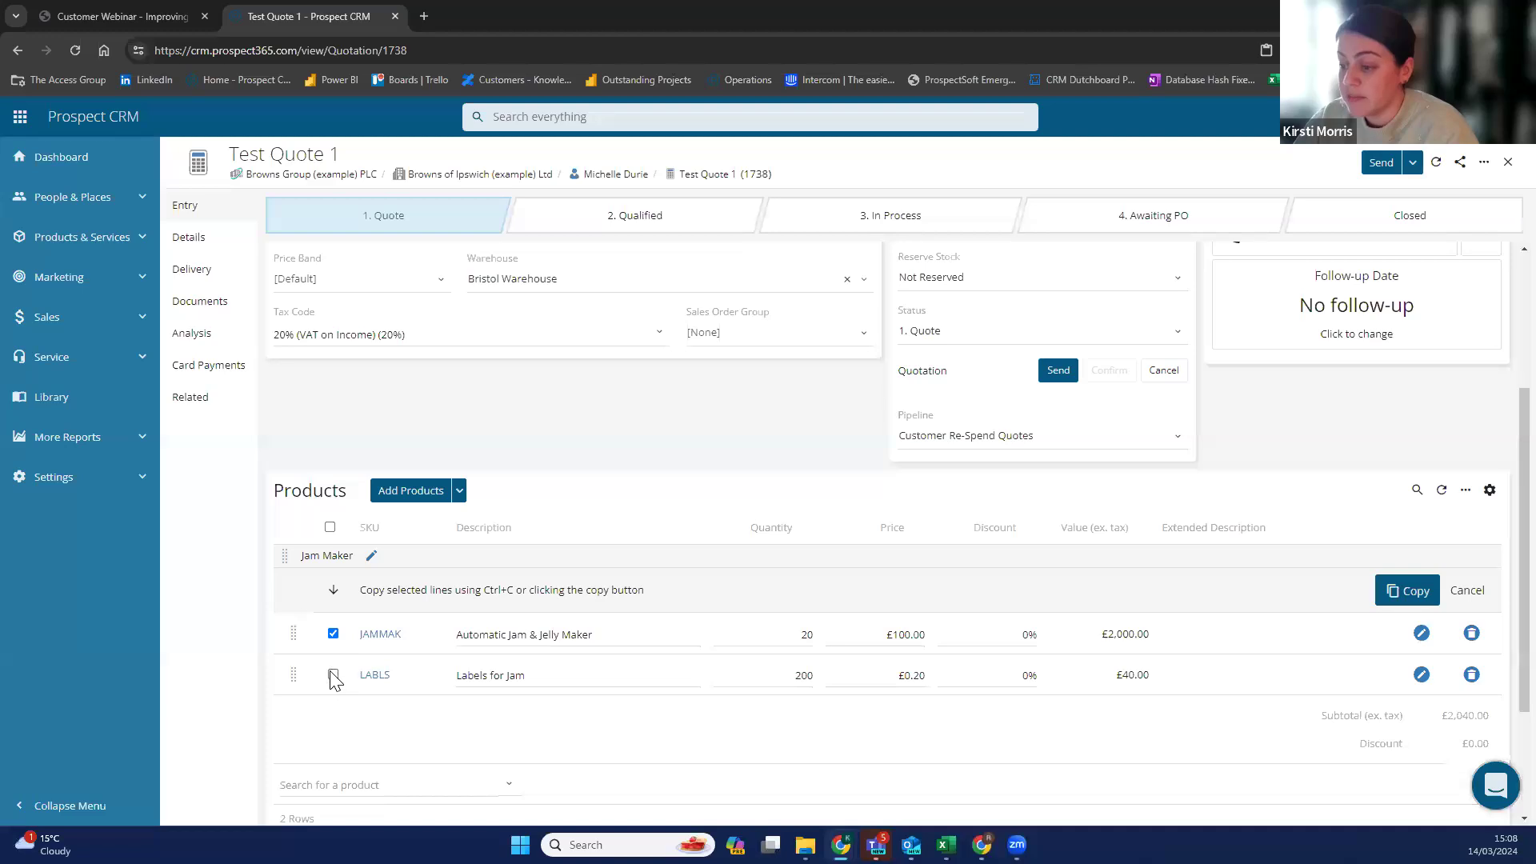
{"action": "left_click", "coordinate": [333, 676]}
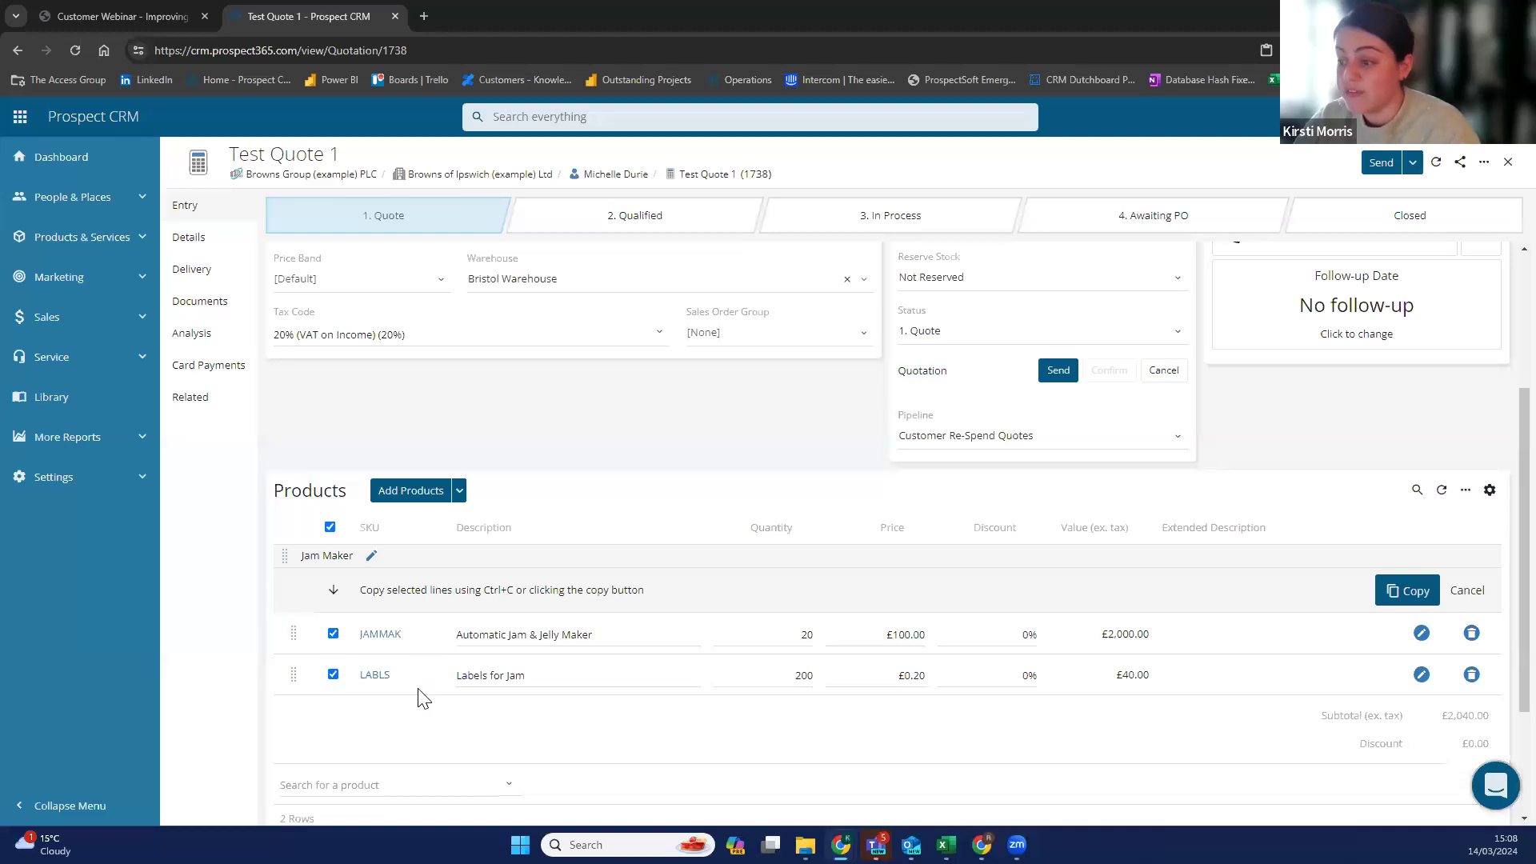
{"action": "left_click", "coordinate": [1397, 598]}
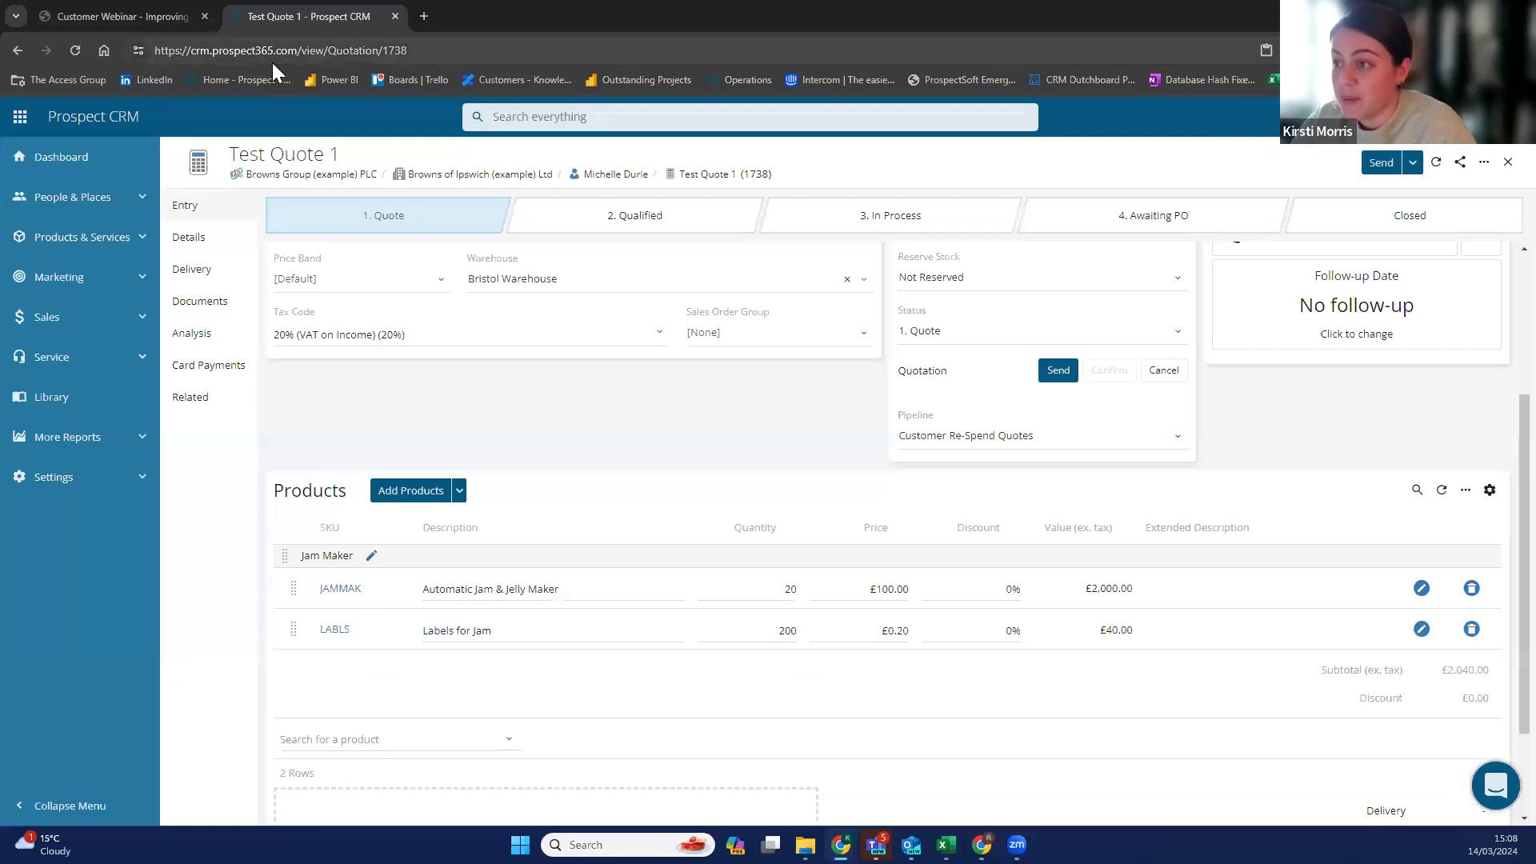
{"action": "left_click", "coordinate": [1508, 162]}
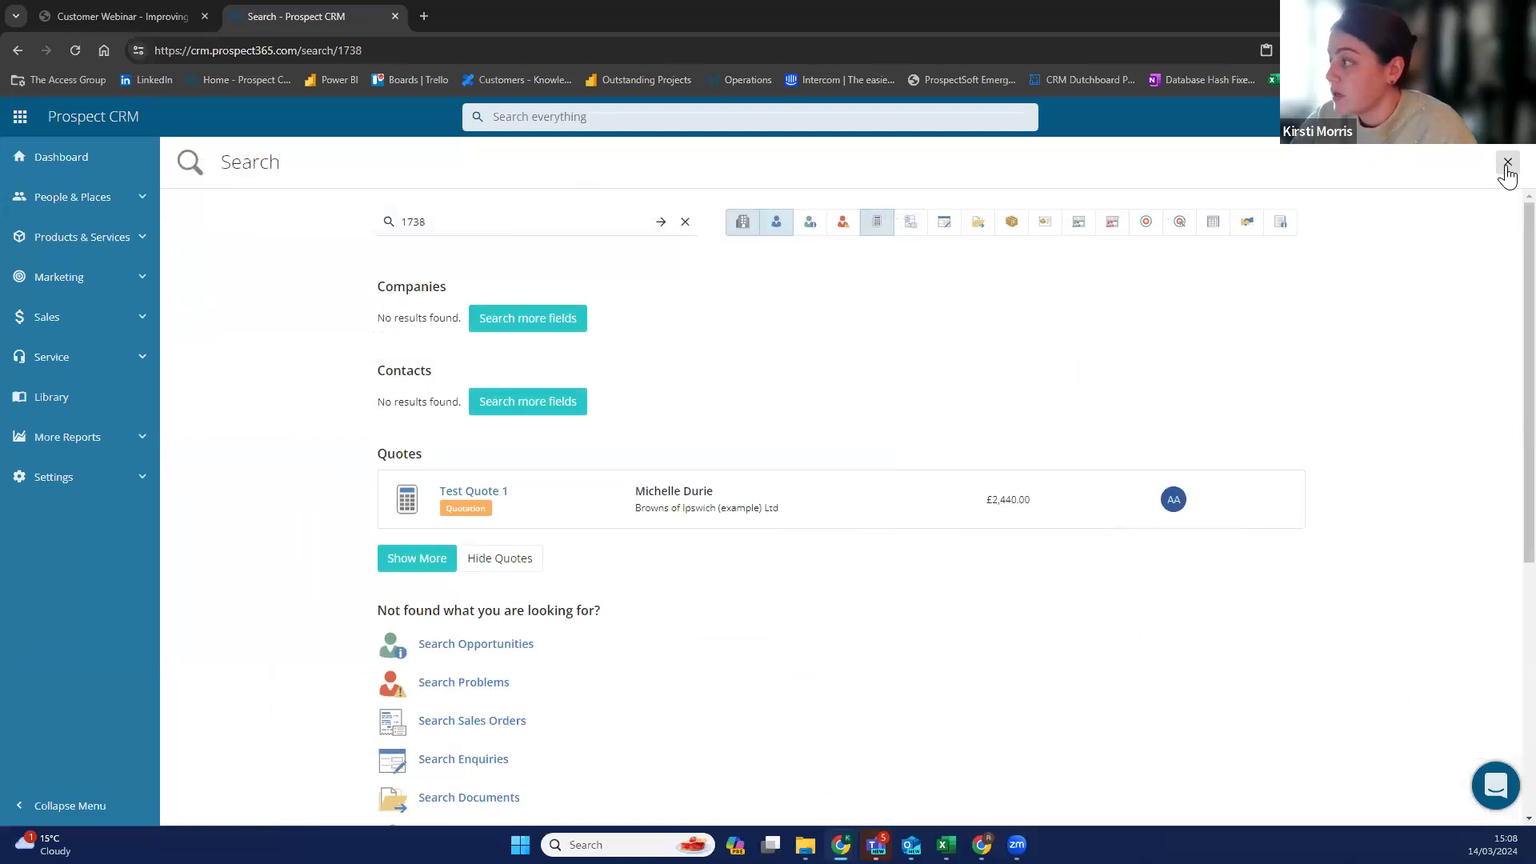
{"action": "left_click", "coordinate": [1509, 162]}
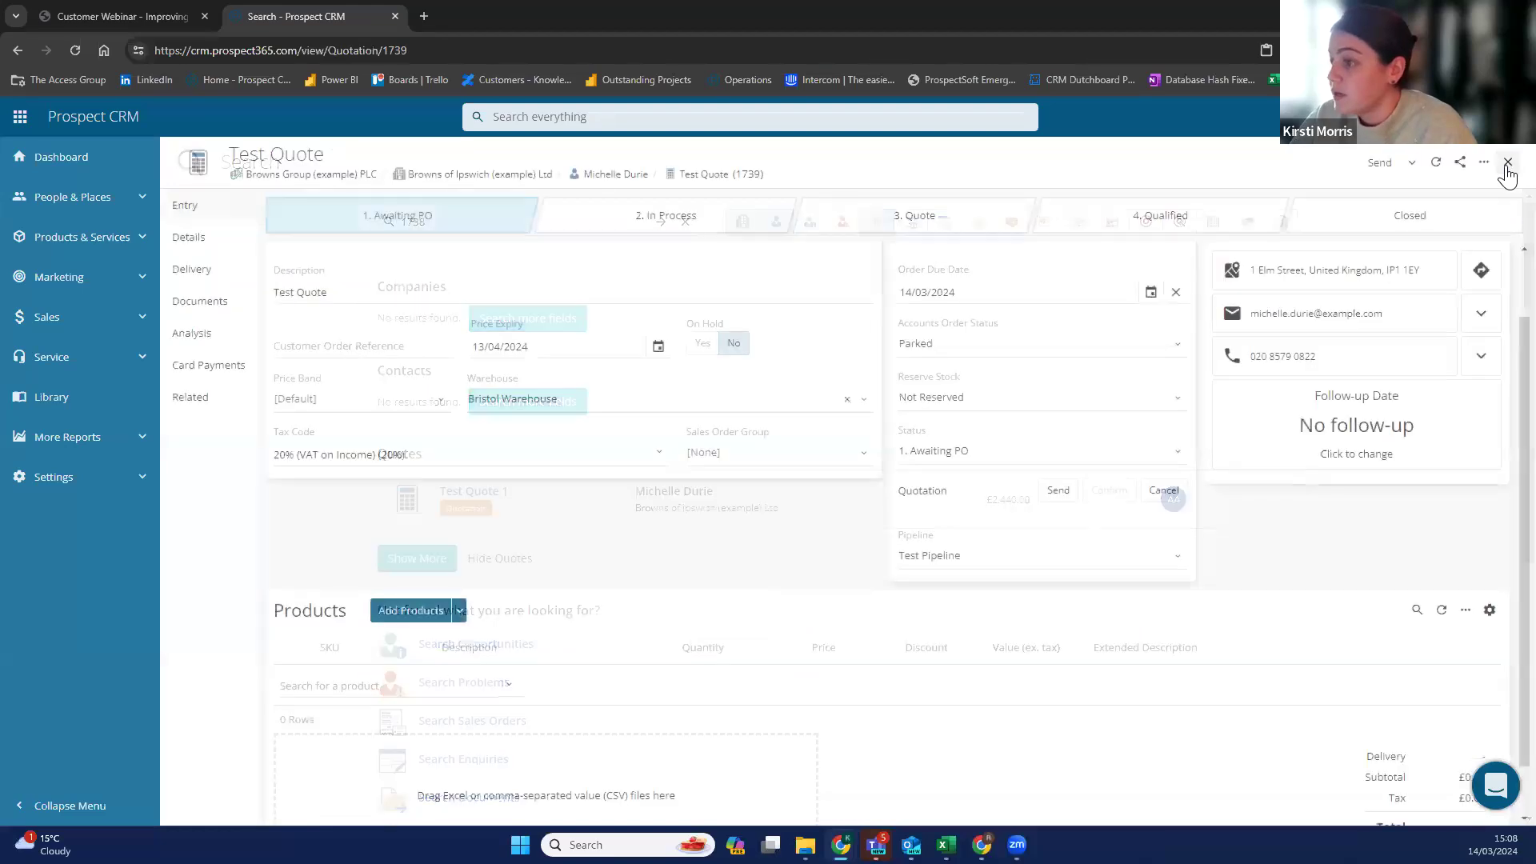
Paste the copied JAMMAK and LABLS rows into Test Quote and import them at £100.00 and £0.20.
{"action": "left_click", "coordinate": [1466, 610]}
{"action": "scroll", "coordinate": [1409, 684], "scroll_direction": "down", "scroll_amount": 1}
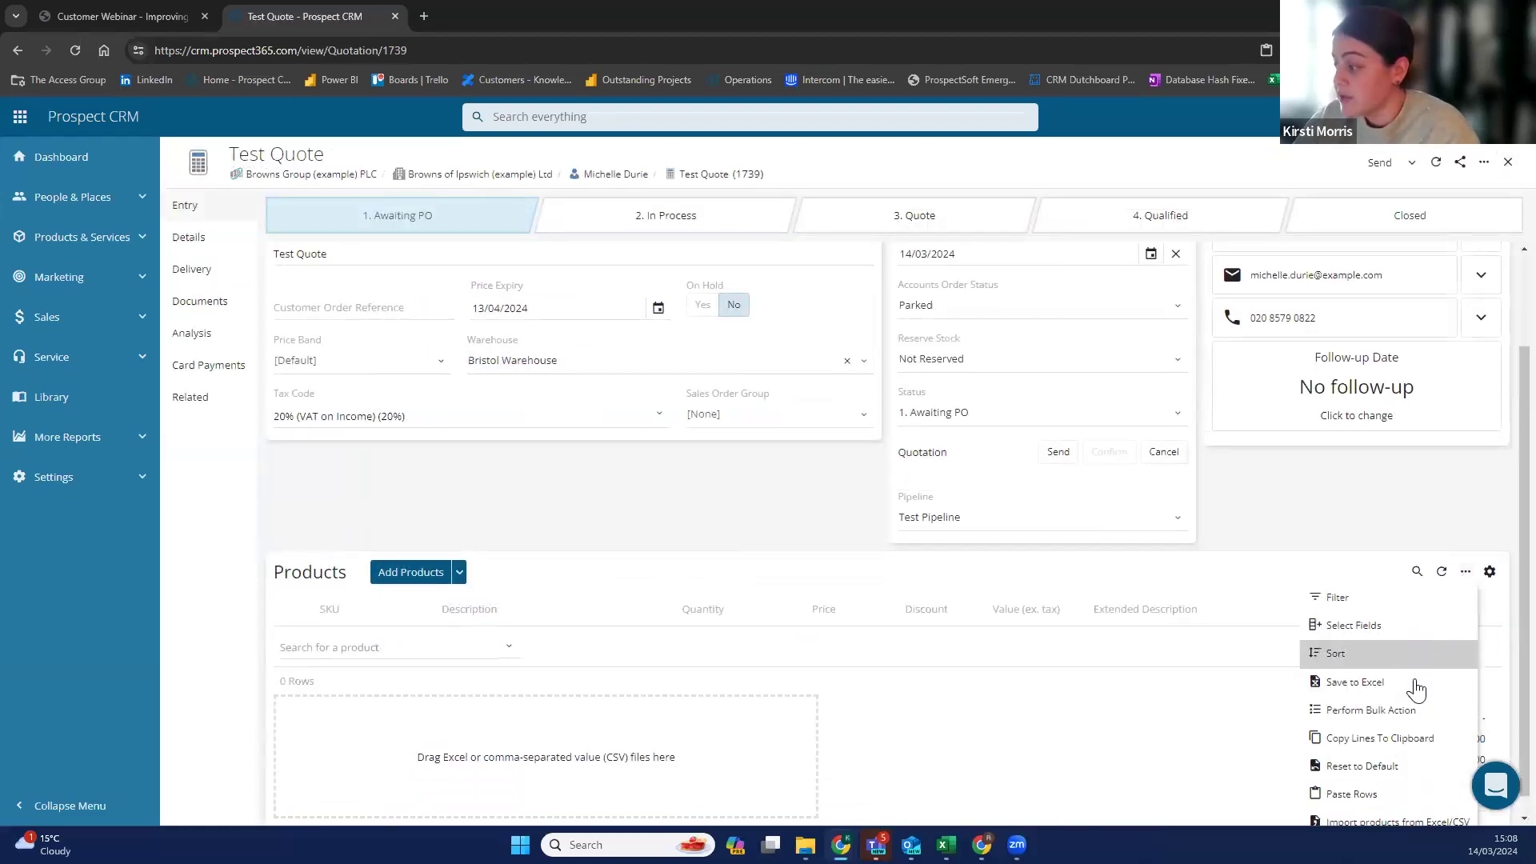
{"action": "left_click", "coordinate": [1380, 774]}
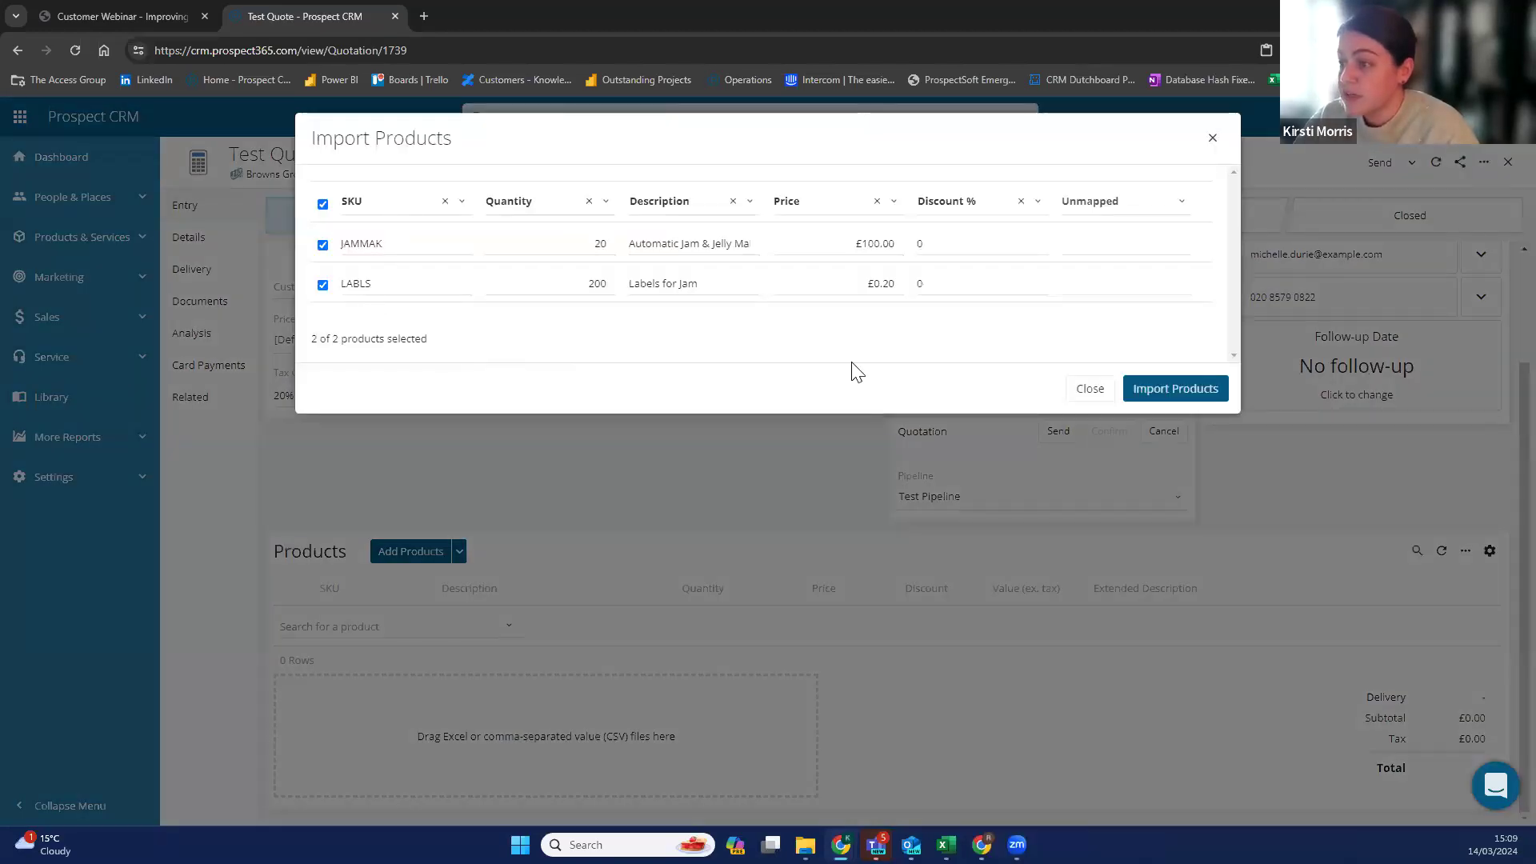
{"action": "left_click", "coordinate": [1149, 389]}
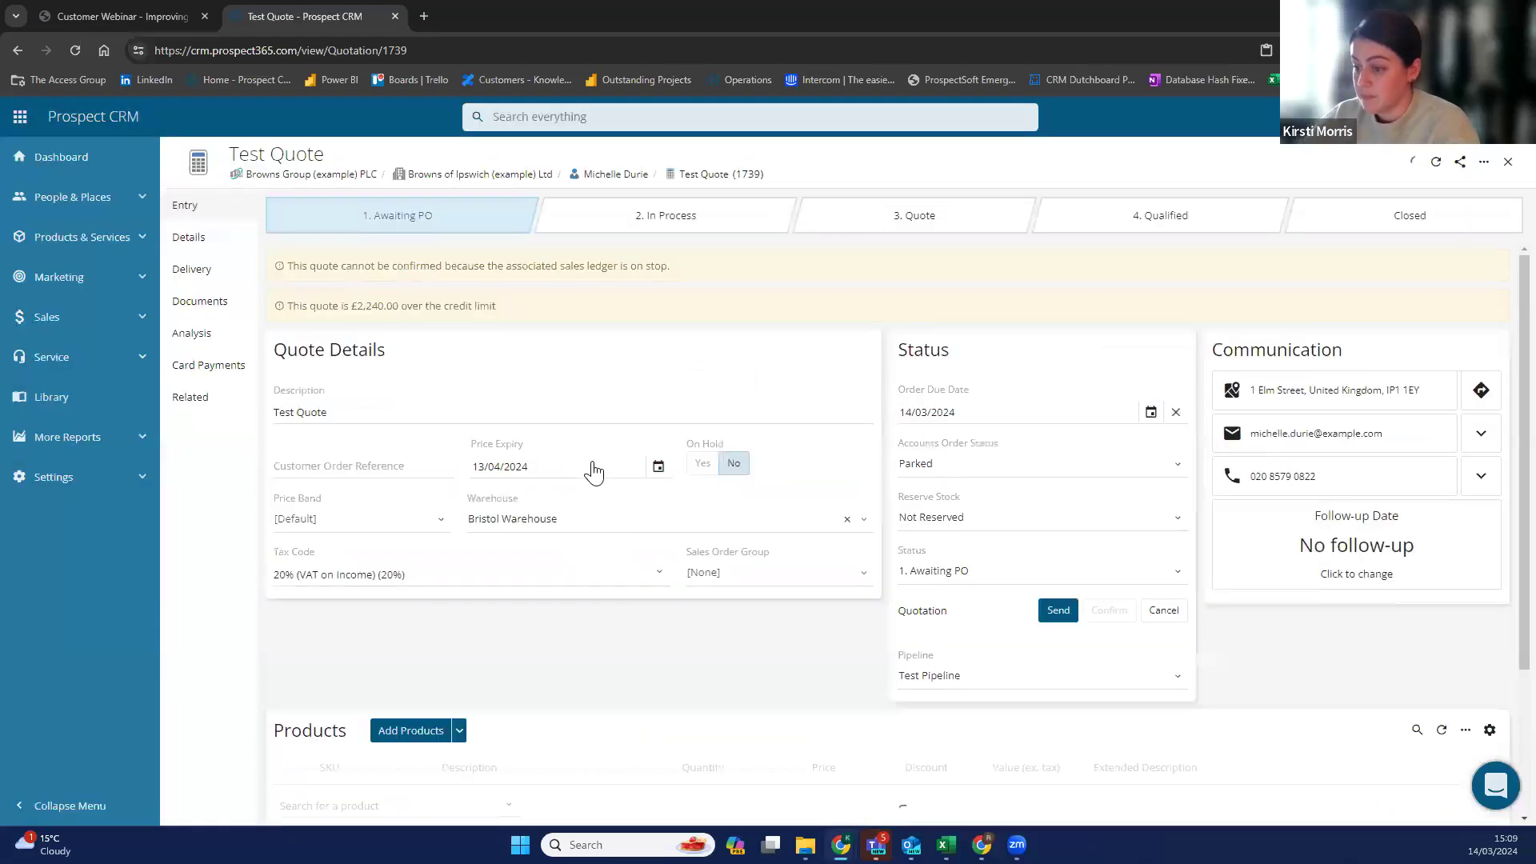
{"action": "scroll", "coordinate": [502, 669], "scroll_direction": "down", "scroll_amount": 3}
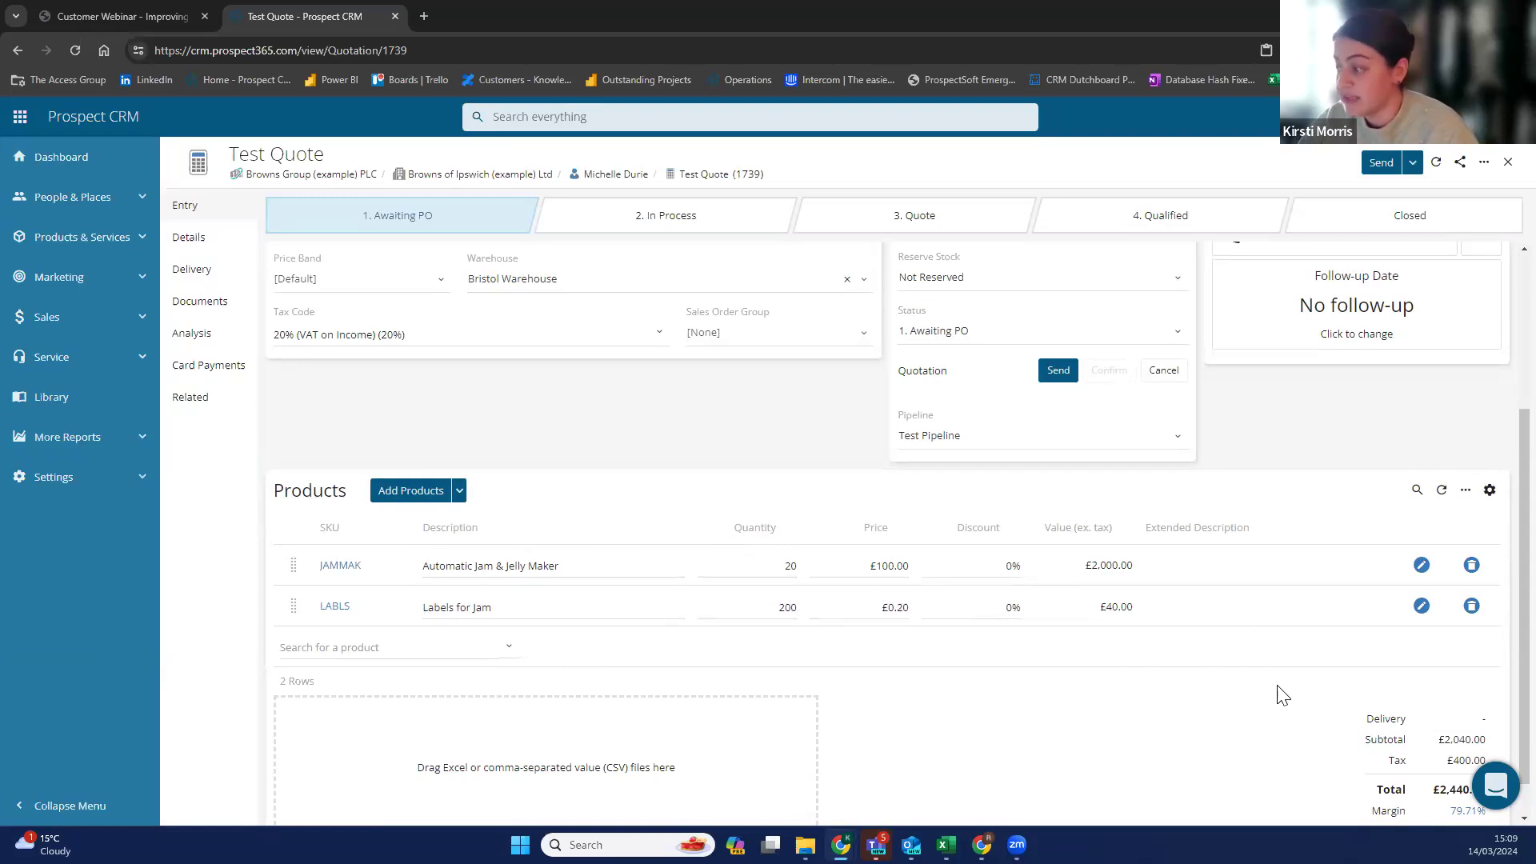
{"action": "scroll", "coordinate": [732, 540], "scroll_direction": "up", "scroll_amount": 2}
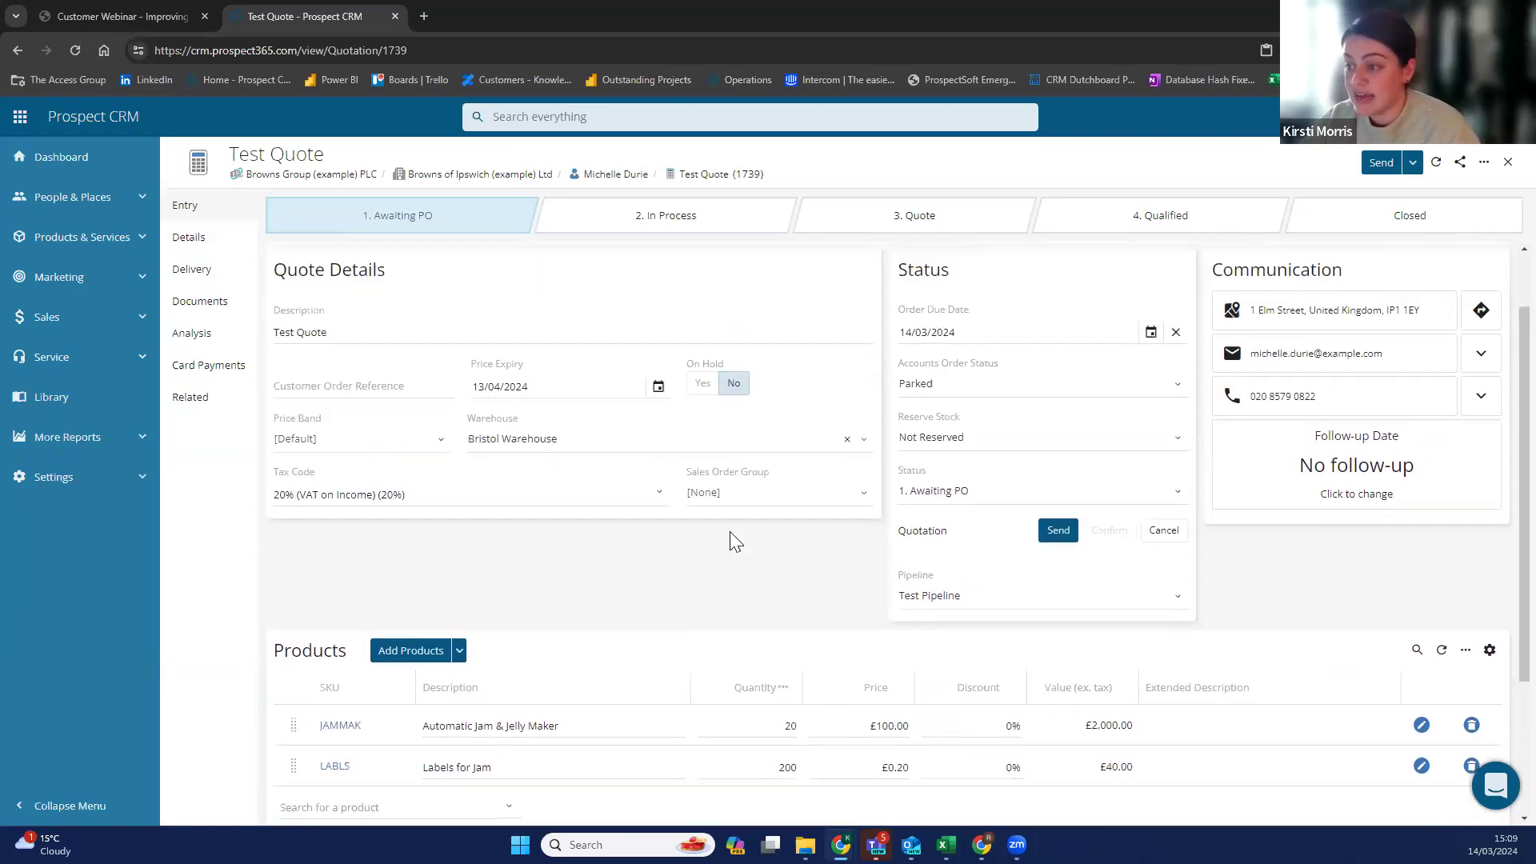
{"action": "scroll", "coordinate": [730, 532], "scroll_direction": "down", "scroll_amount": 1}
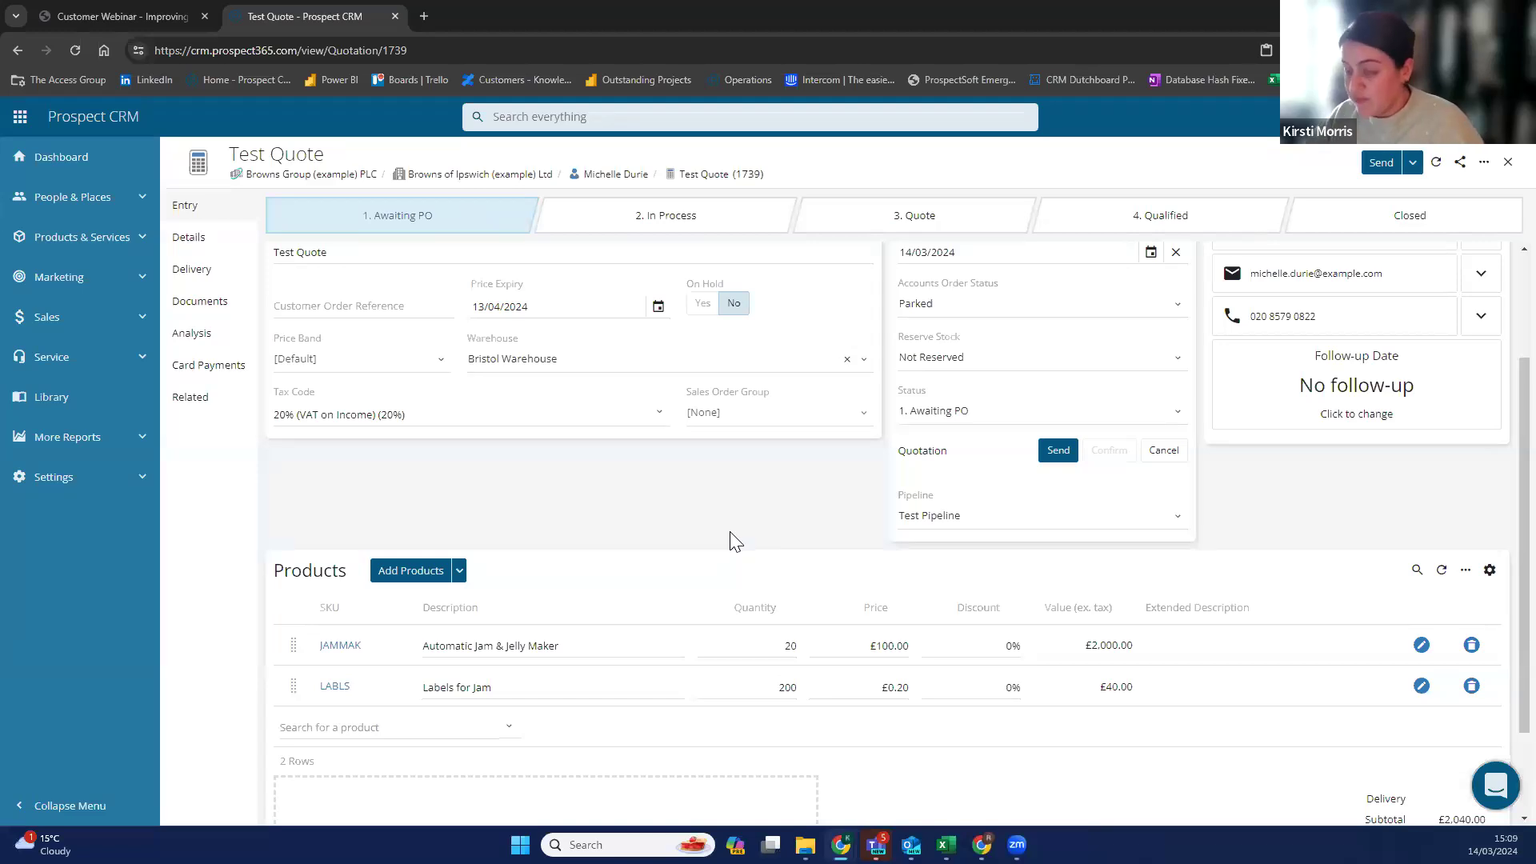
{"action": "left_click", "coordinate": [459, 576]}
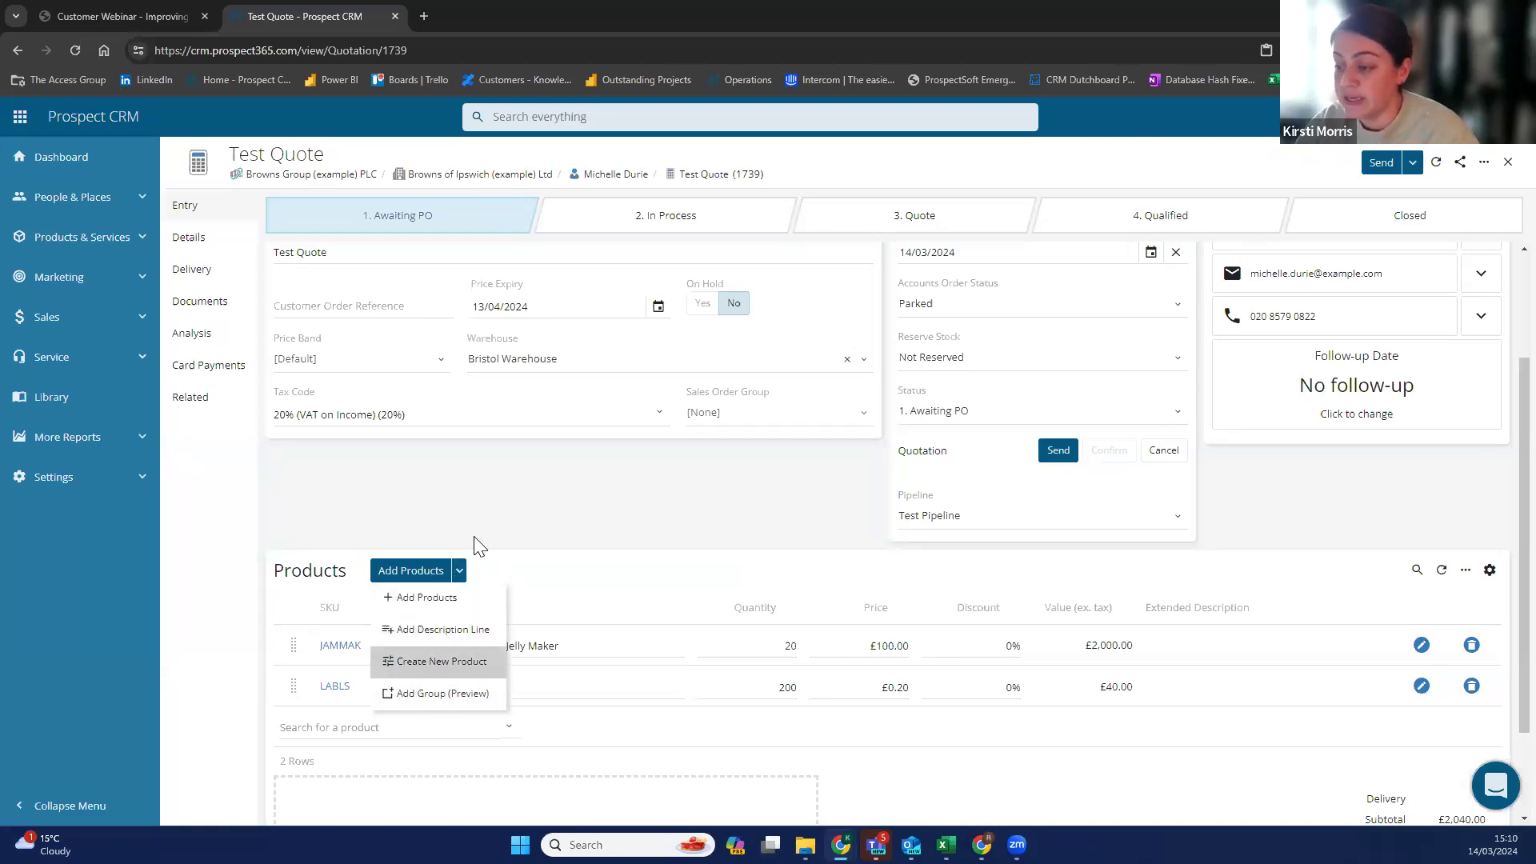
Create a preview group containing all rows, titled 'Jam Making Equipment'.
{"action": "left_click", "coordinate": [460, 575]}
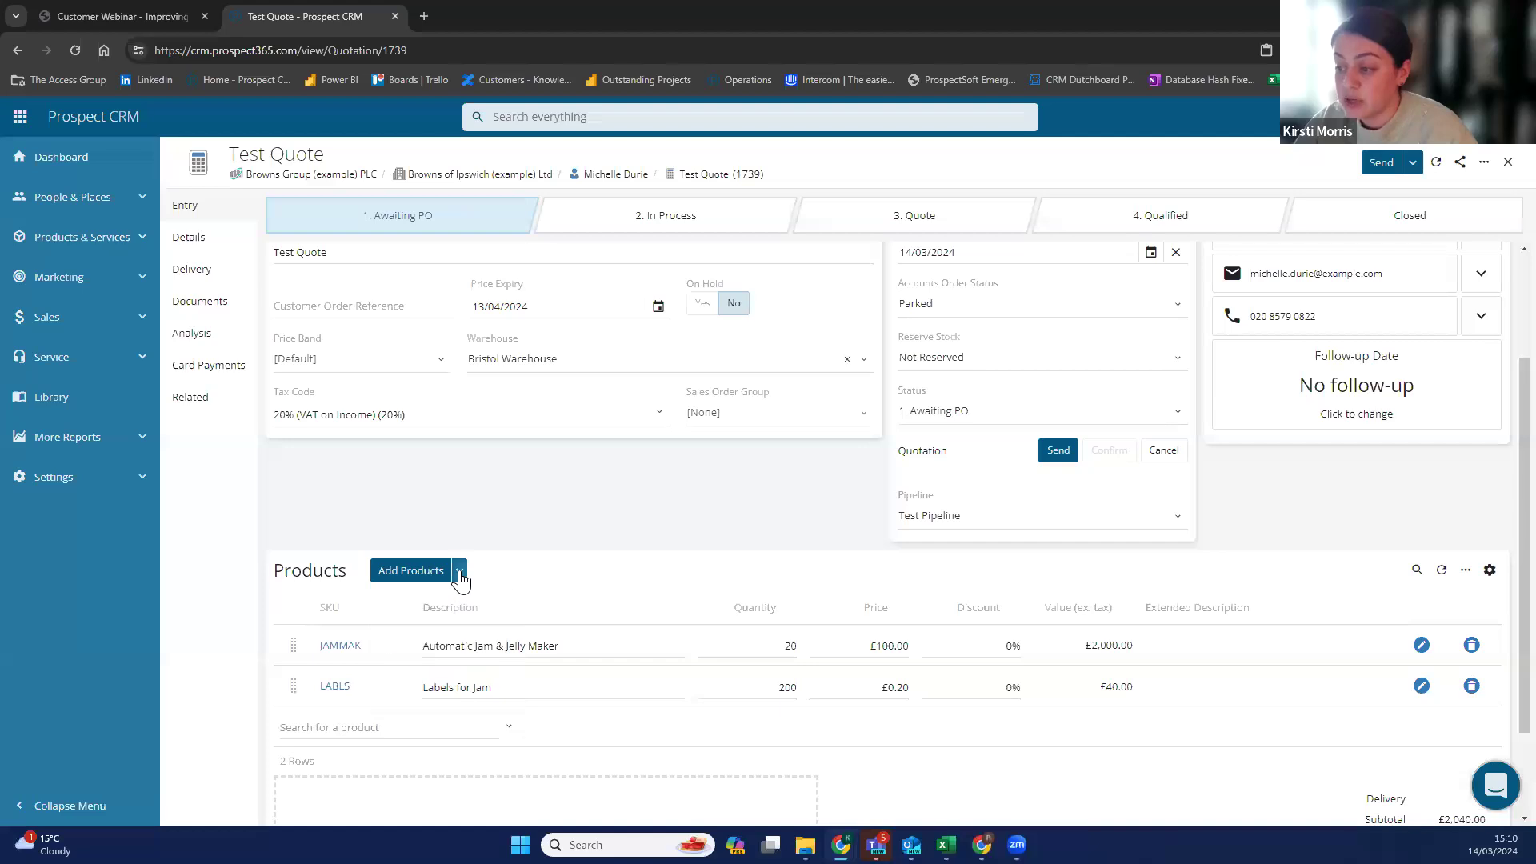
{"action": "left_click", "coordinate": [460, 575]}
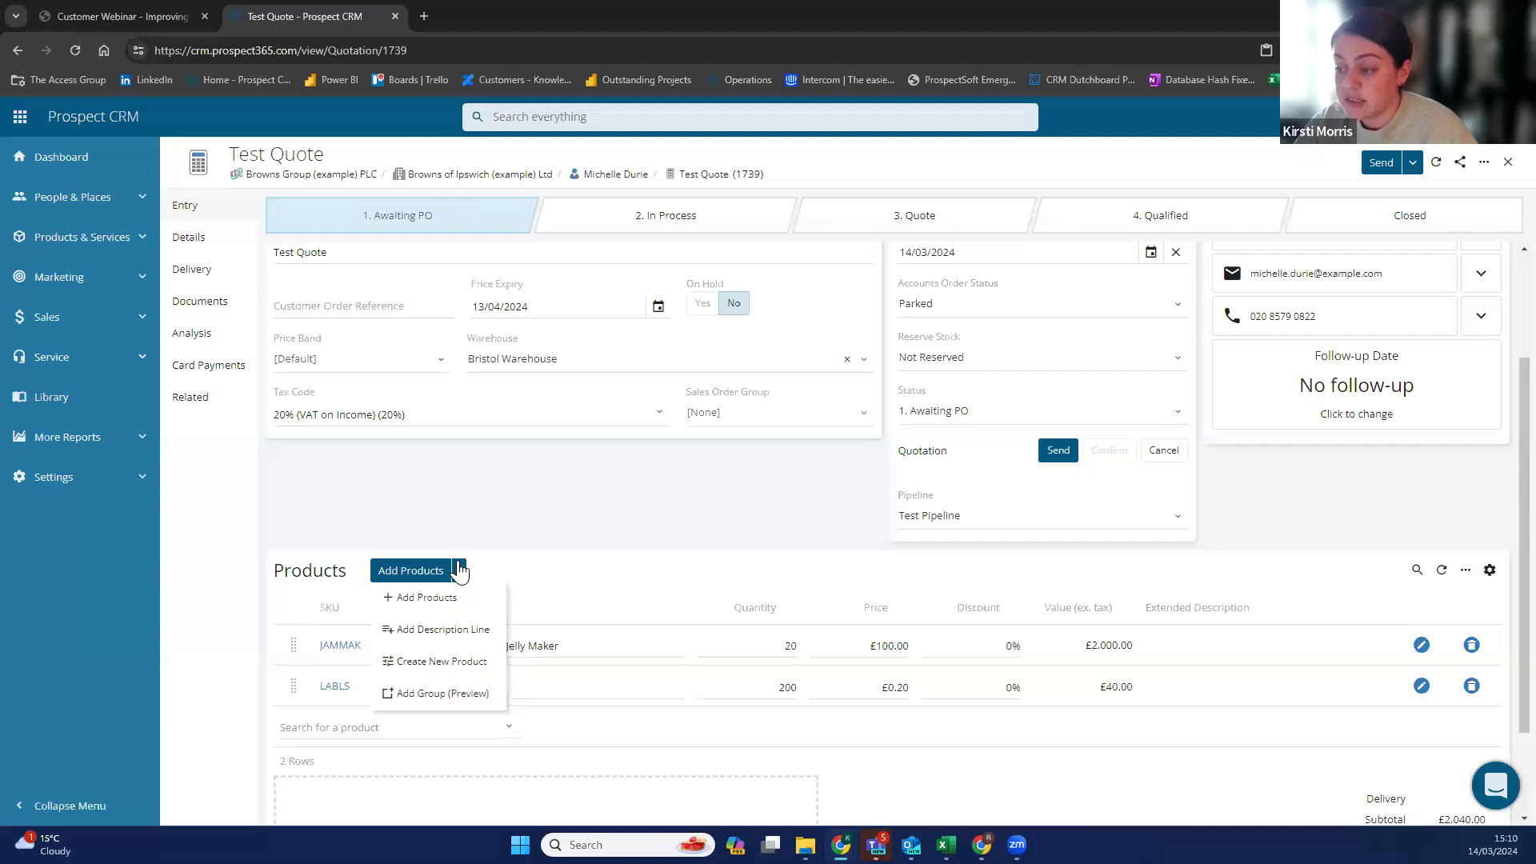
{"action": "left_click", "coordinate": [424, 695]}
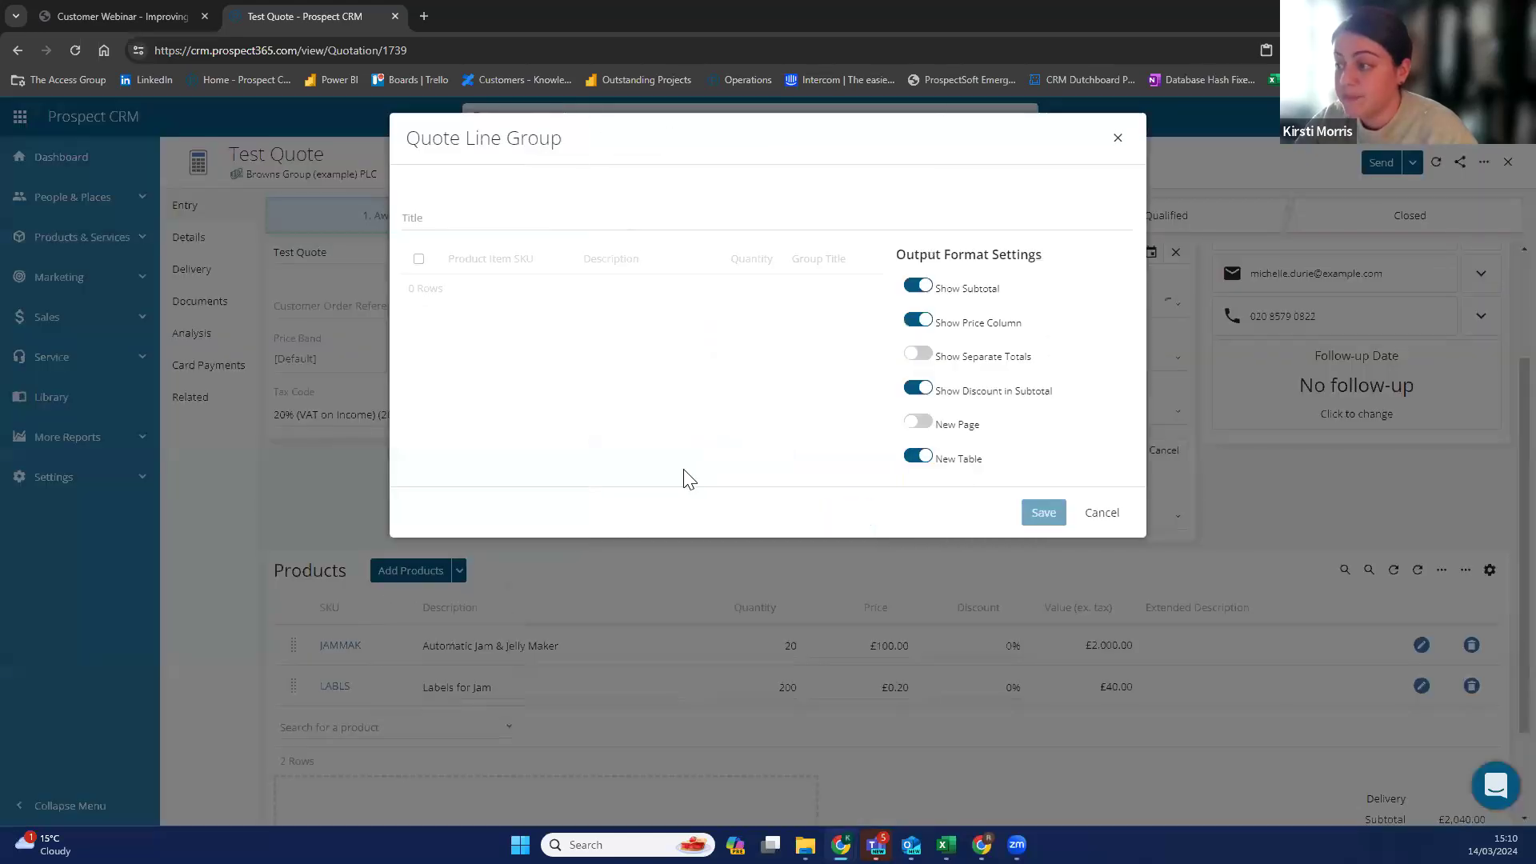
{"action": "left_click", "coordinate": [382, 258]}
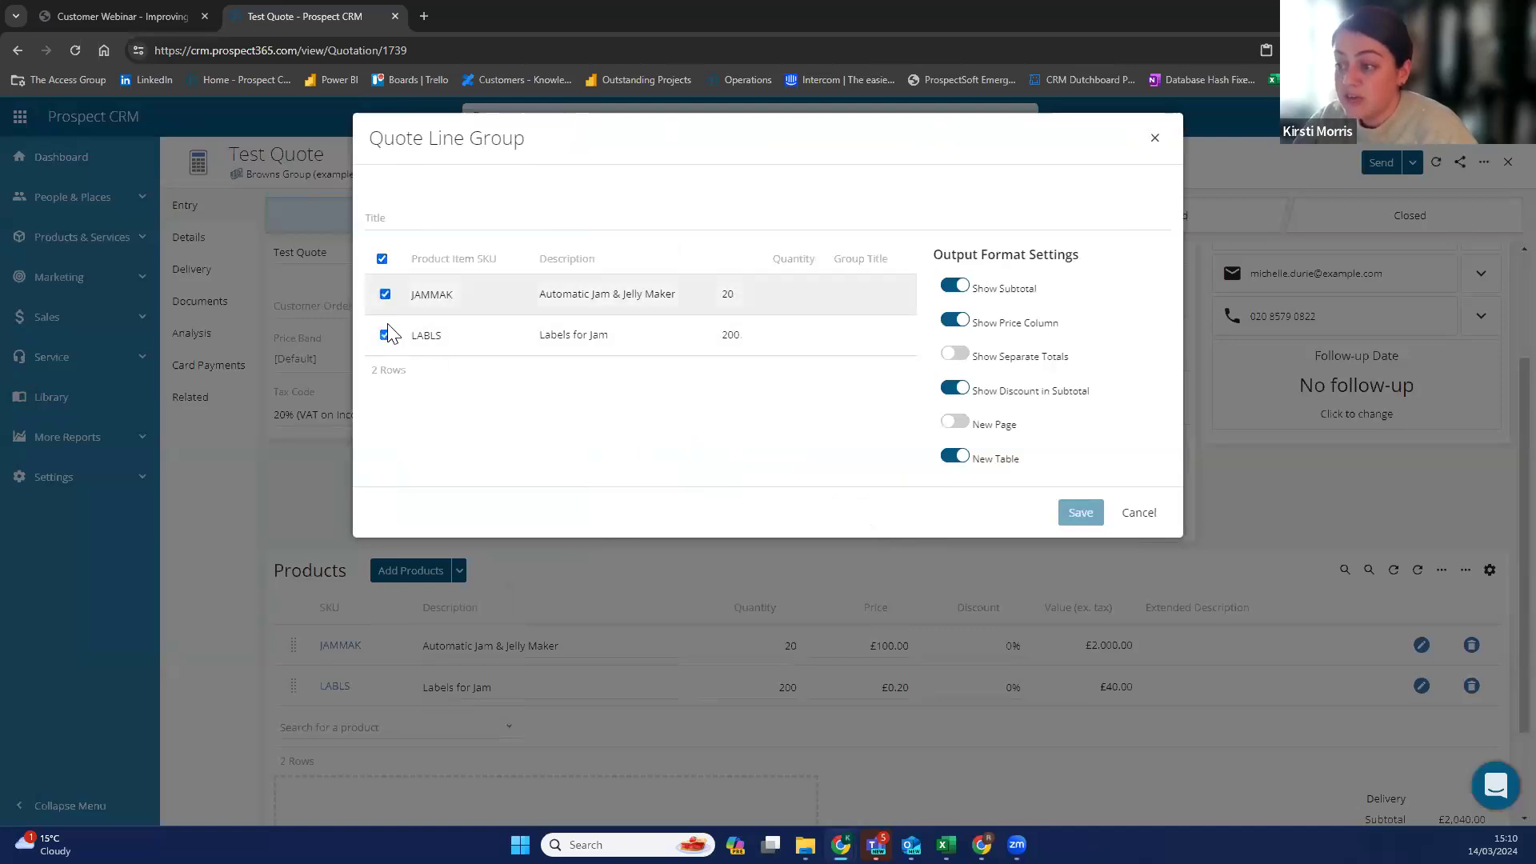
{"action": "left_click", "coordinate": [380, 220]}
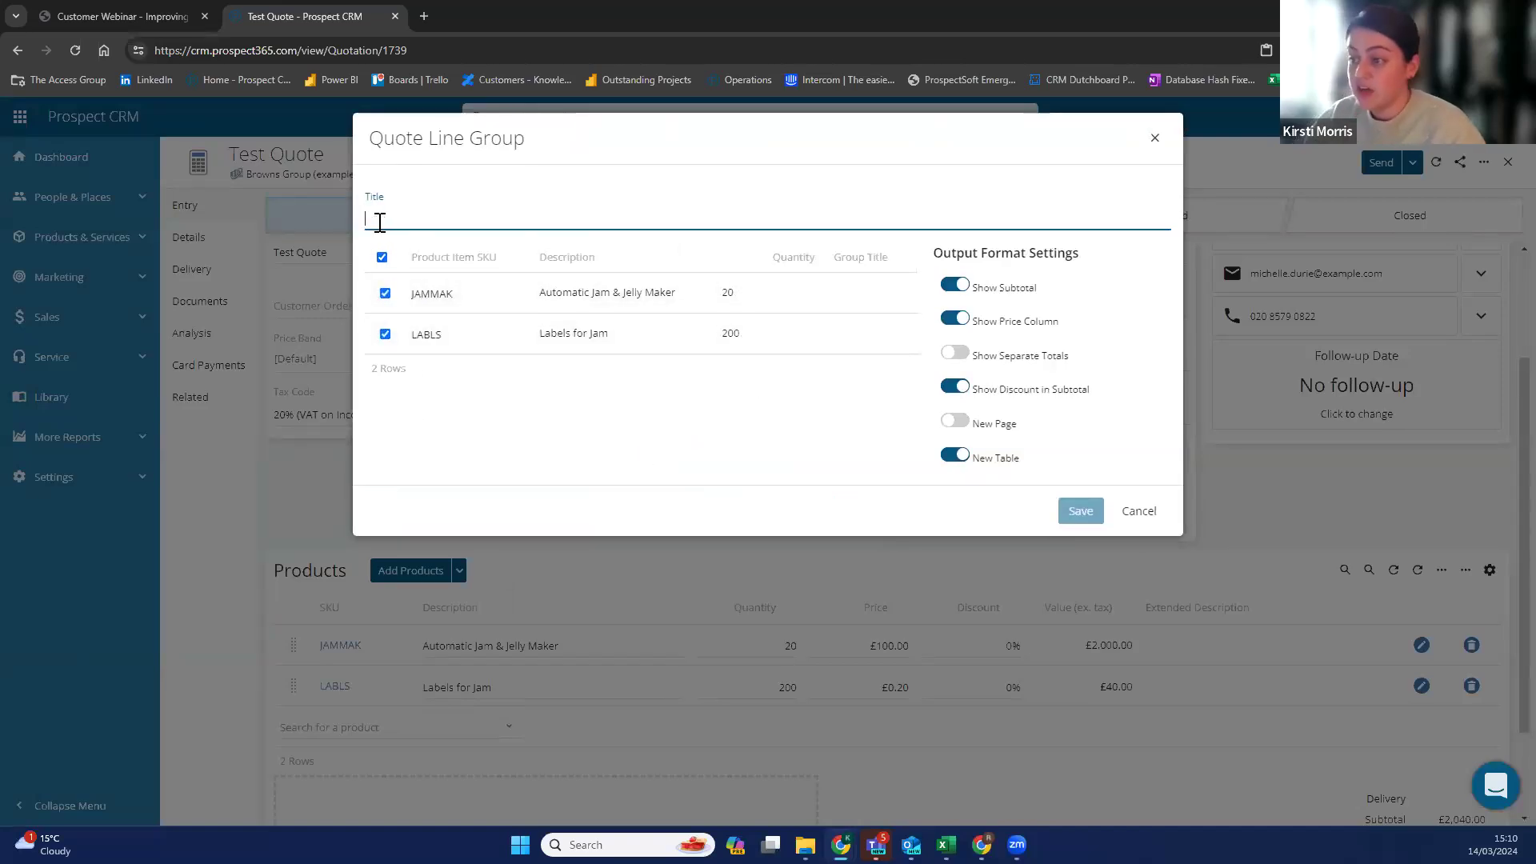
{"action": "type", "text": "Jam"}
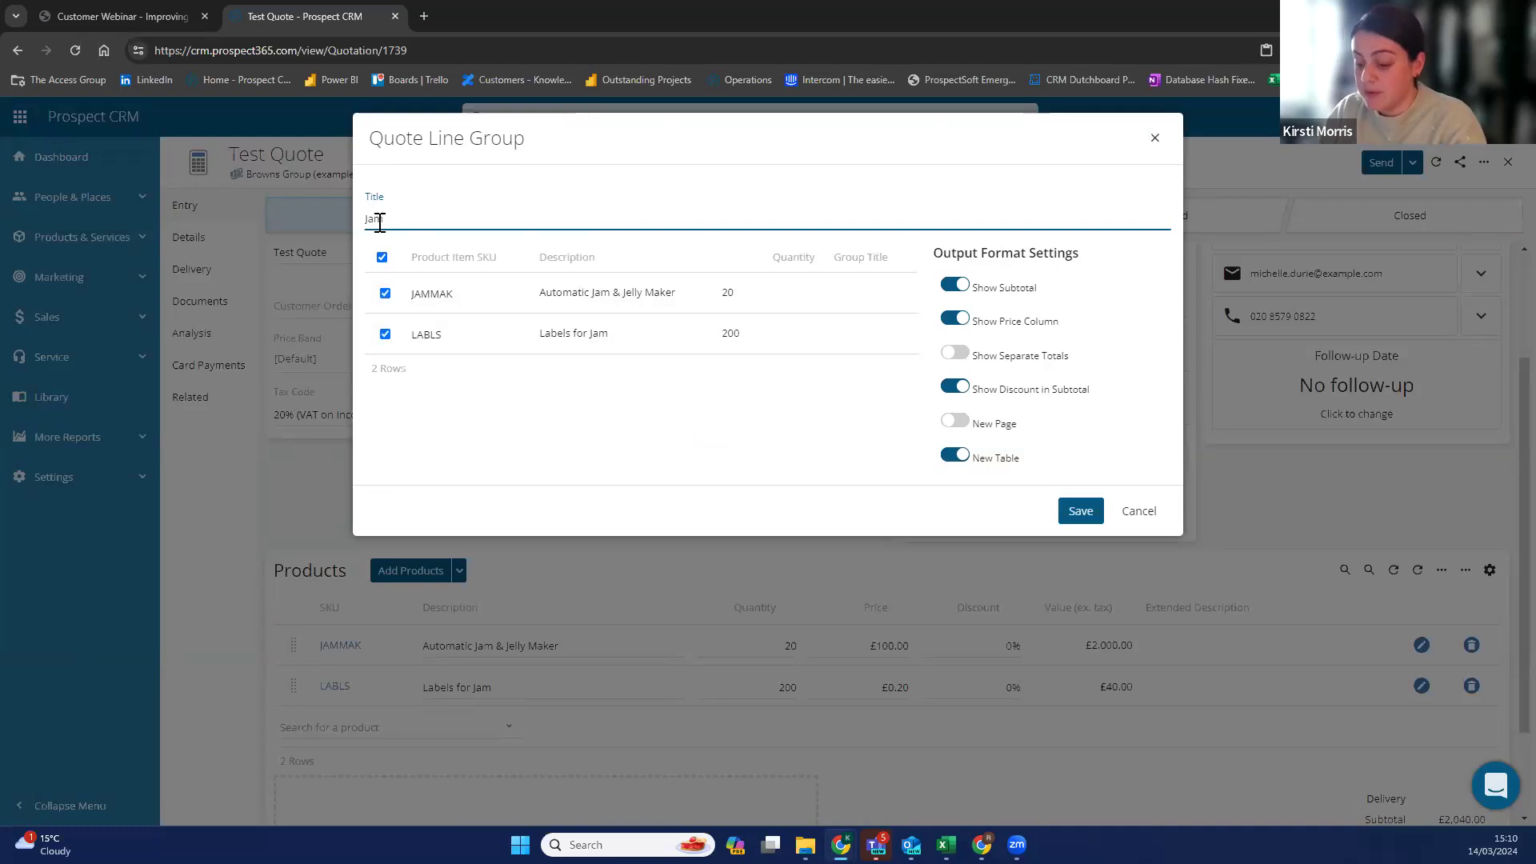
{"action": "type", "text": " Making Equipment"}
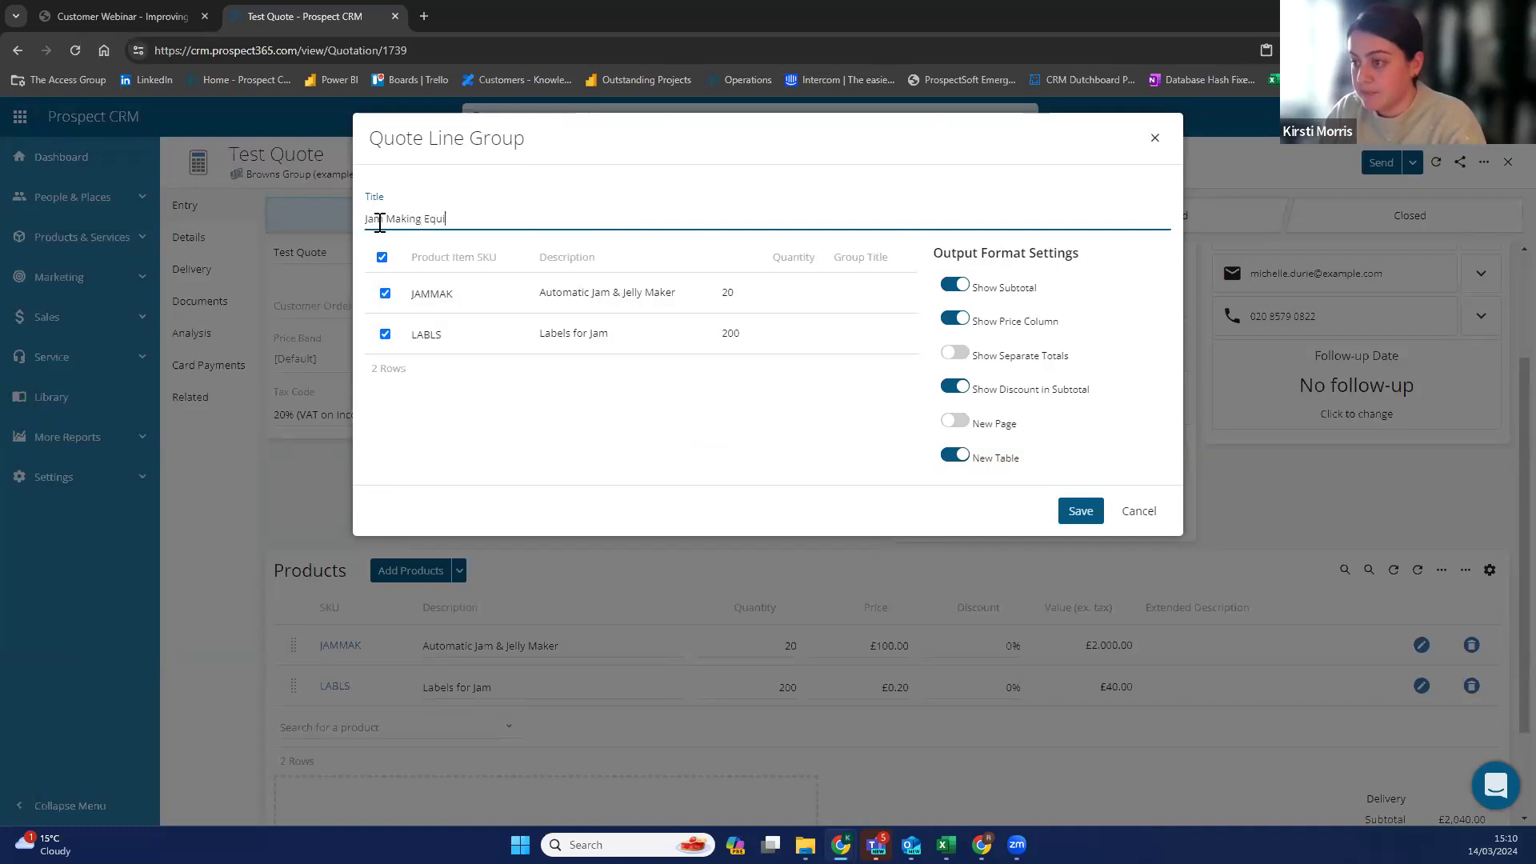
{"action": "left_click", "coordinate": [1074, 516]}
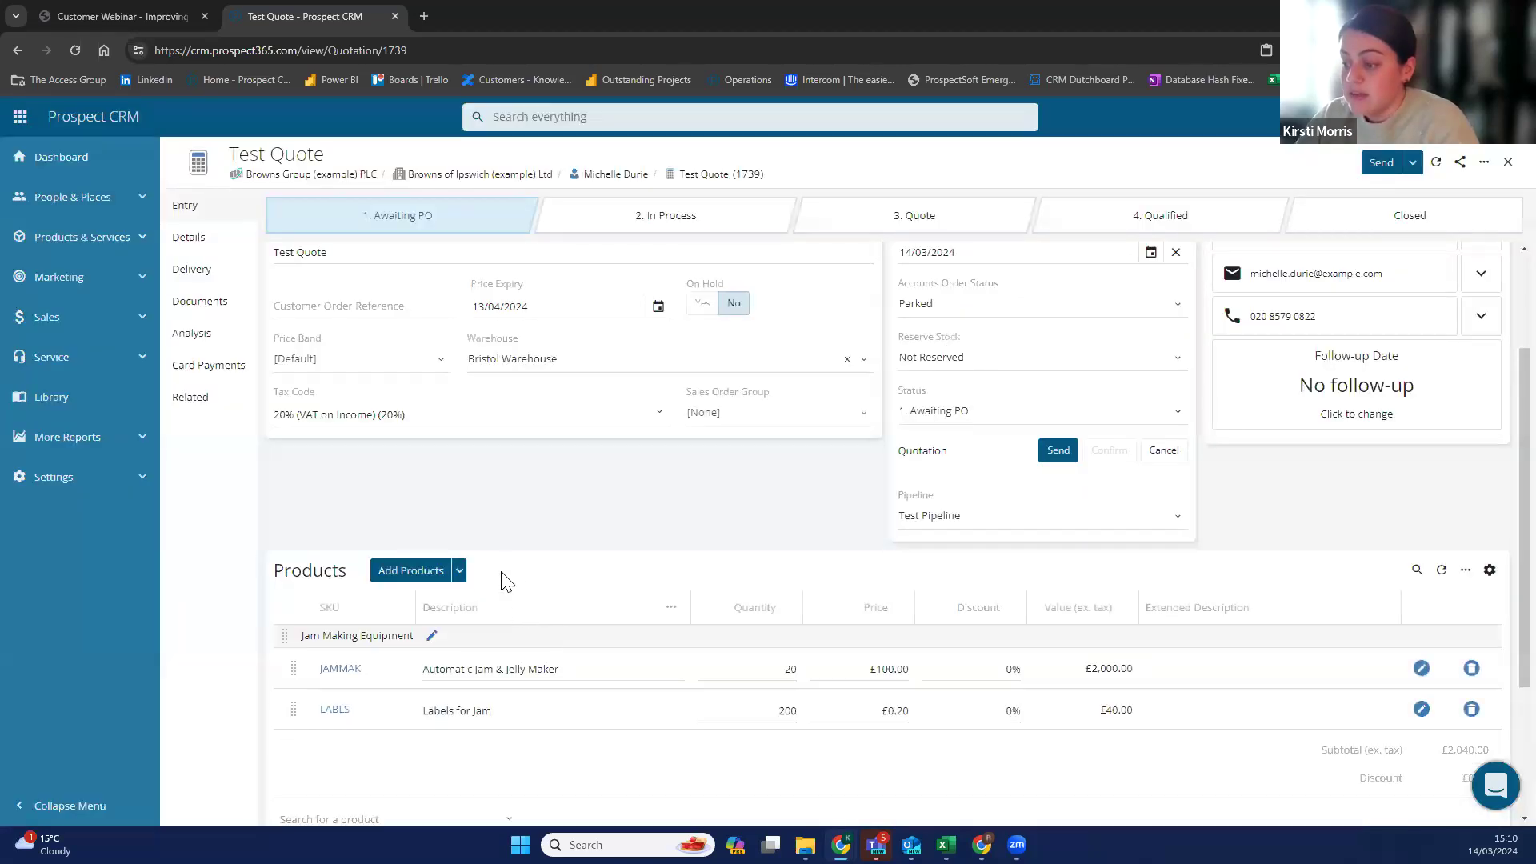
{"action": "scroll", "coordinate": [392, 608], "scroll_direction": "down", "scroll_amount": 1}
{"action": "scroll", "coordinate": [384, 728], "scroll_direction": "down", "scroll_amount": 1}
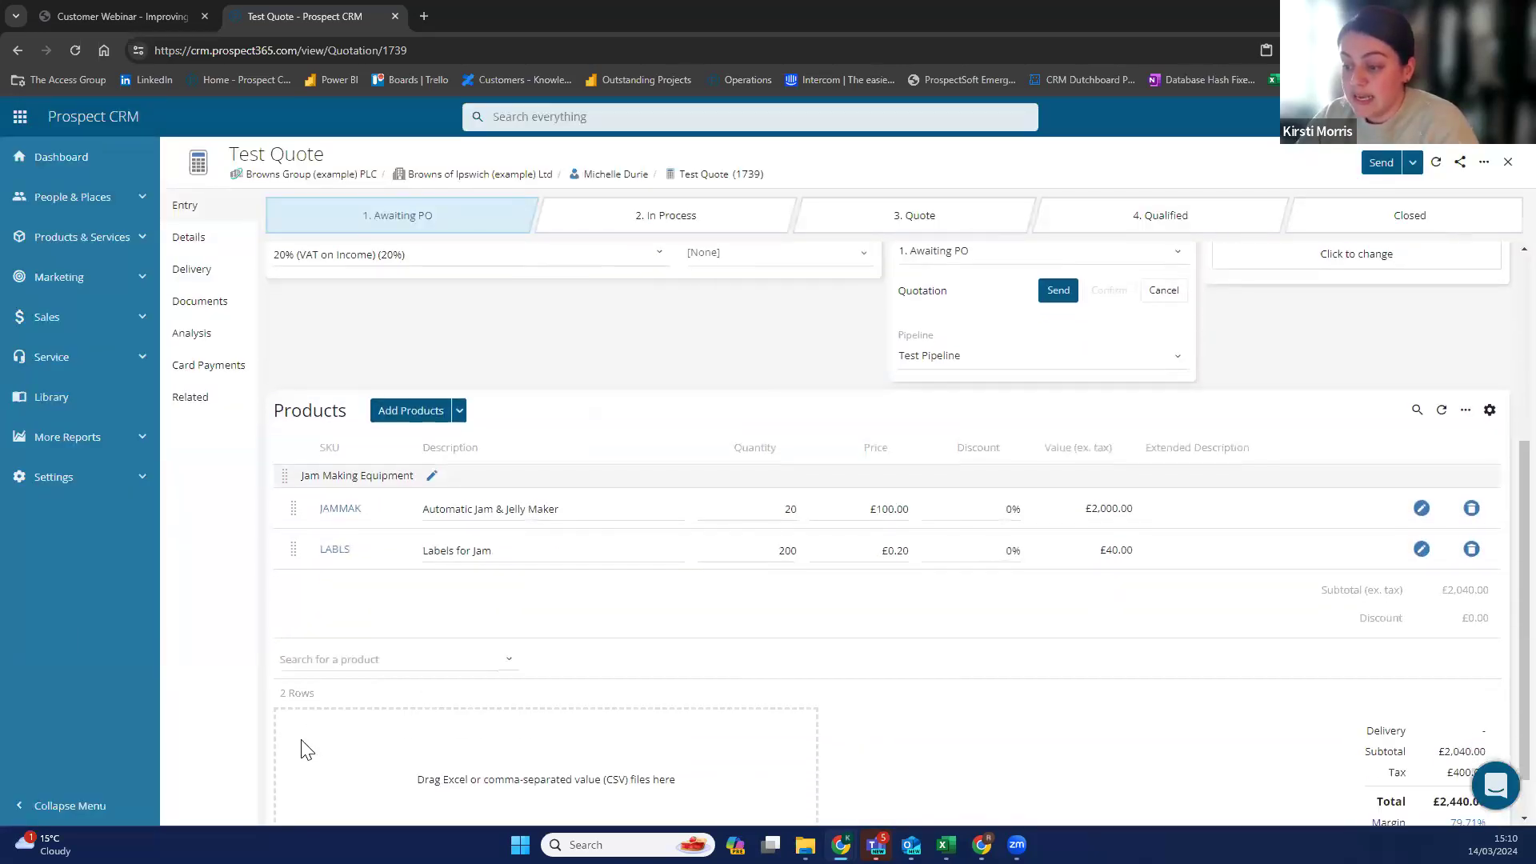
Add 3 Pack - Blissful Blueberry and Straight-Up Strawberry Jam, then start a group for them.
{"action": "left_click", "coordinate": [308, 659]}
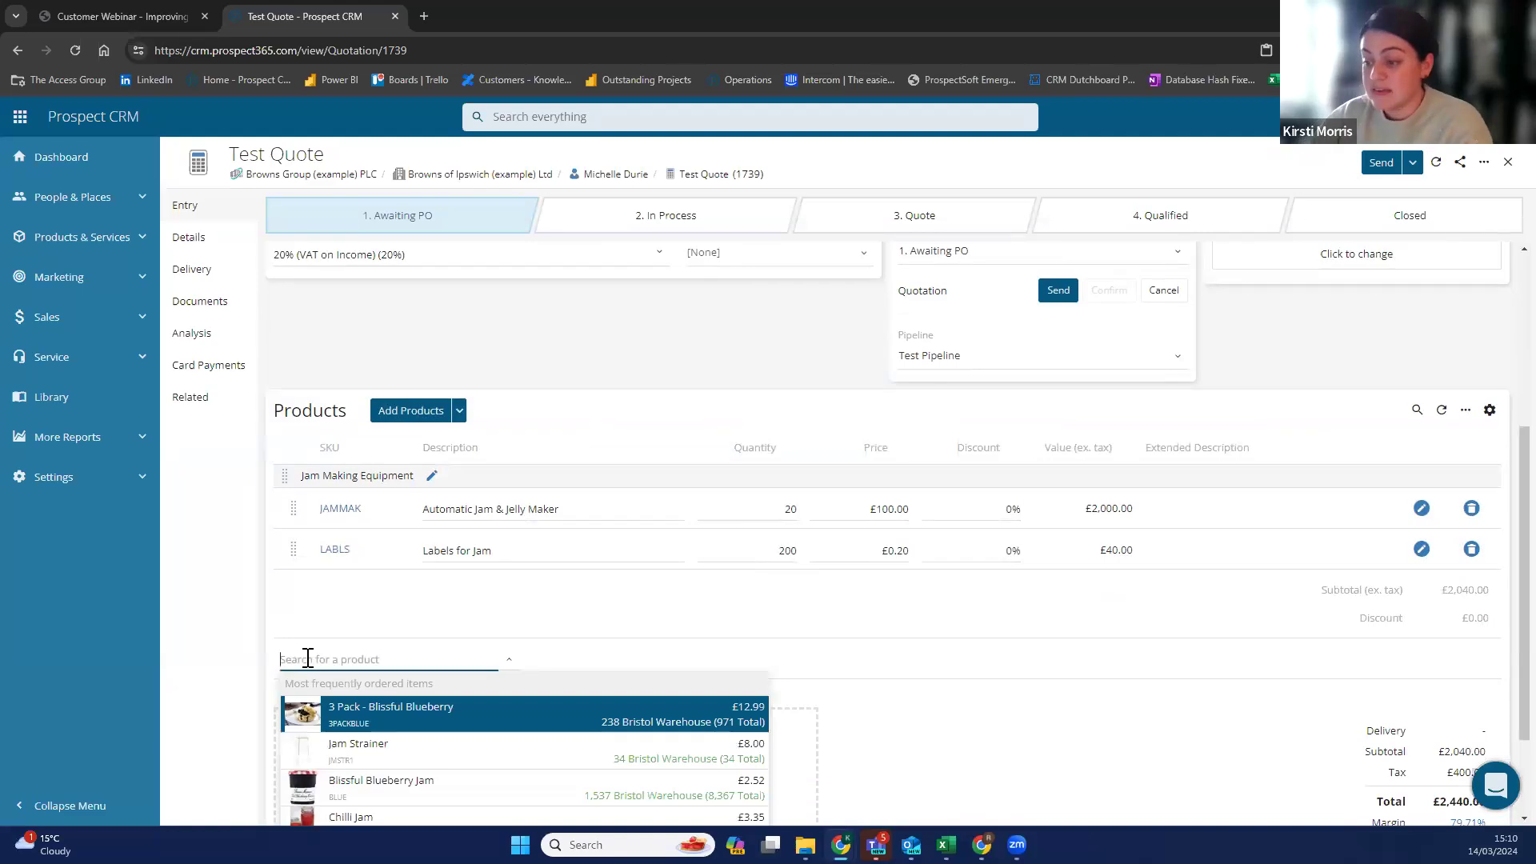
{"action": "left_click", "coordinate": [362, 723]}
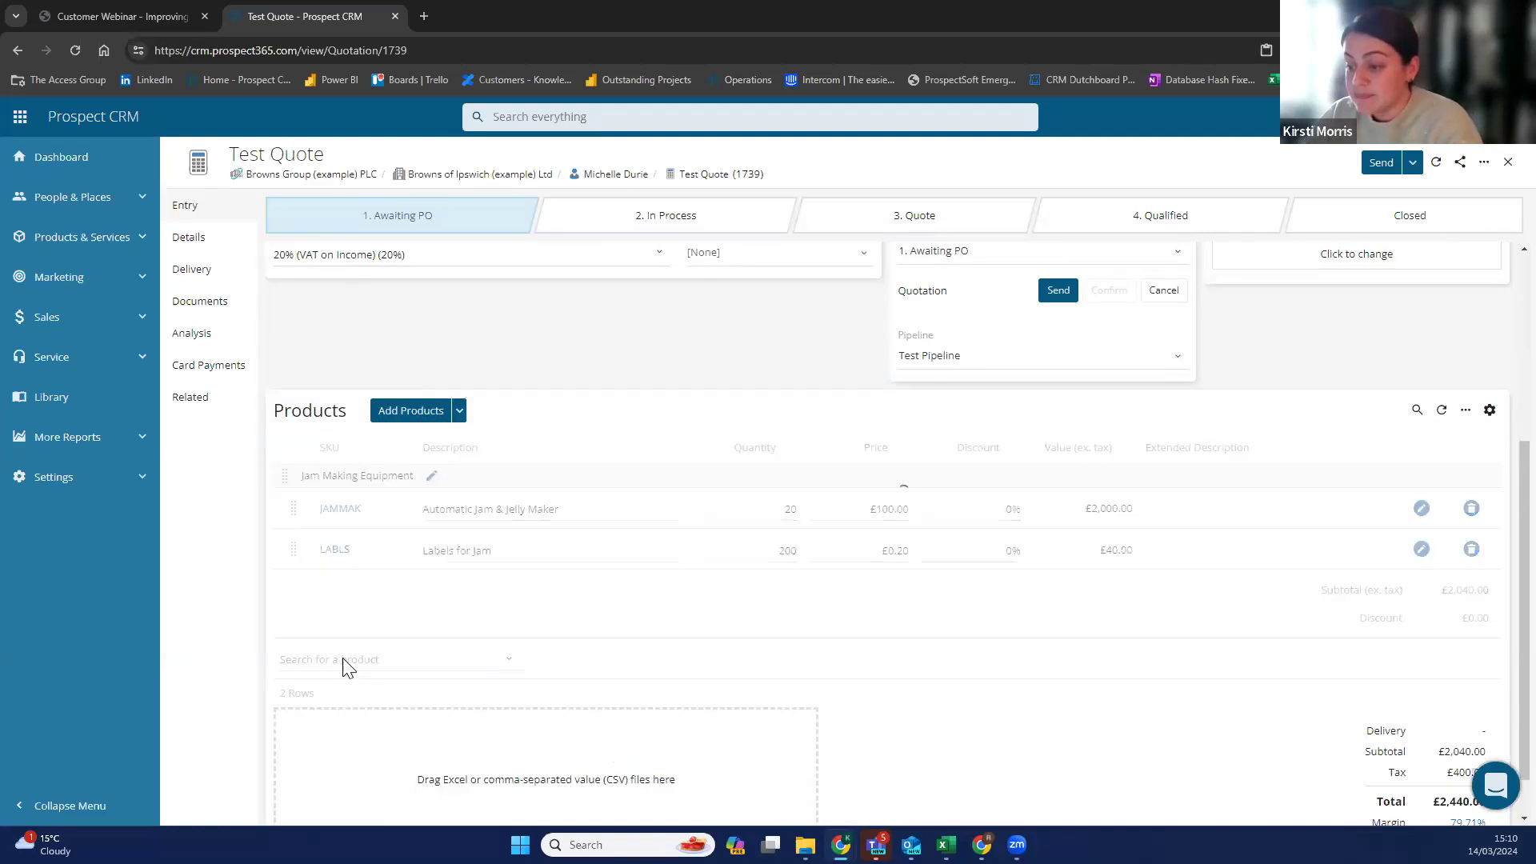
{"action": "scroll", "coordinate": [420, 636], "scroll_direction": "up", "scroll_amount": 1}
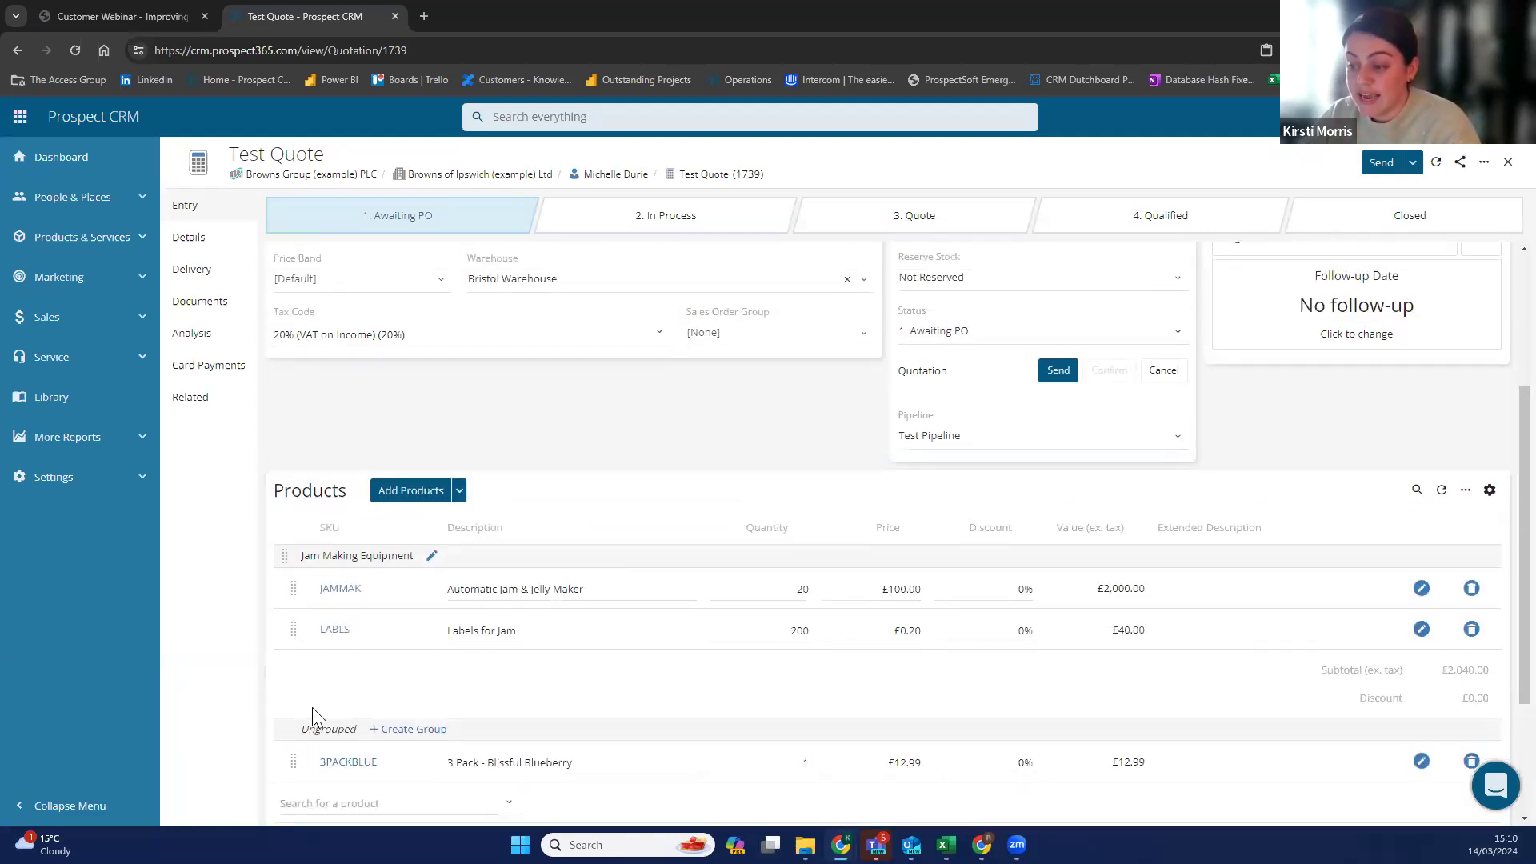
{"action": "scroll", "coordinate": [384, 680], "scroll_direction": "down", "scroll_amount": 1}
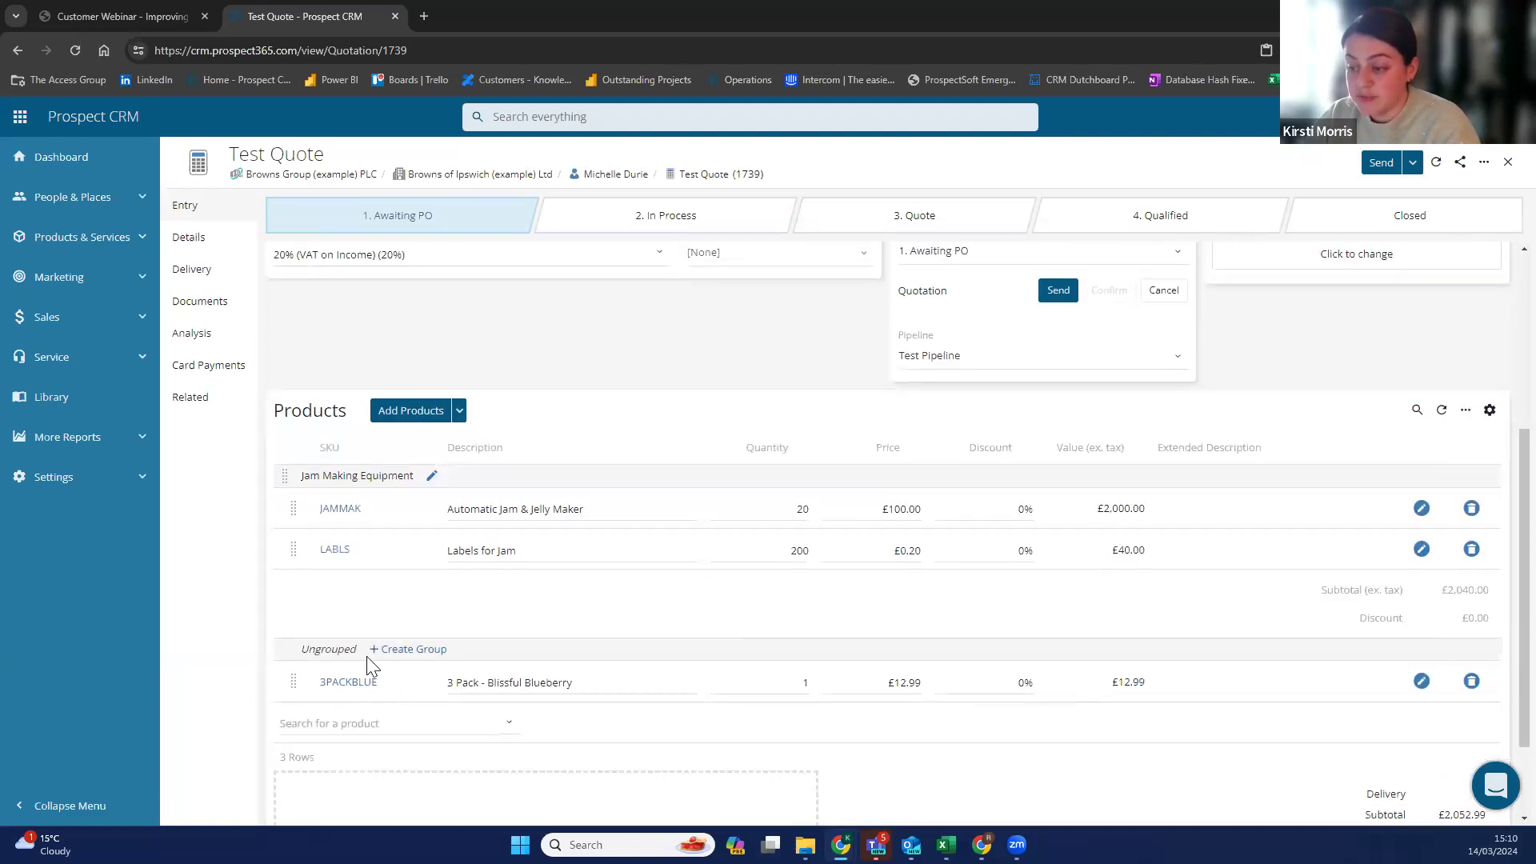
{"action": "left_click", "coordinate": [360, 725]}
{"action": "scroll", "coordinate": [439, 813], "scroll_direction": "down", "scroll_amount": 1}
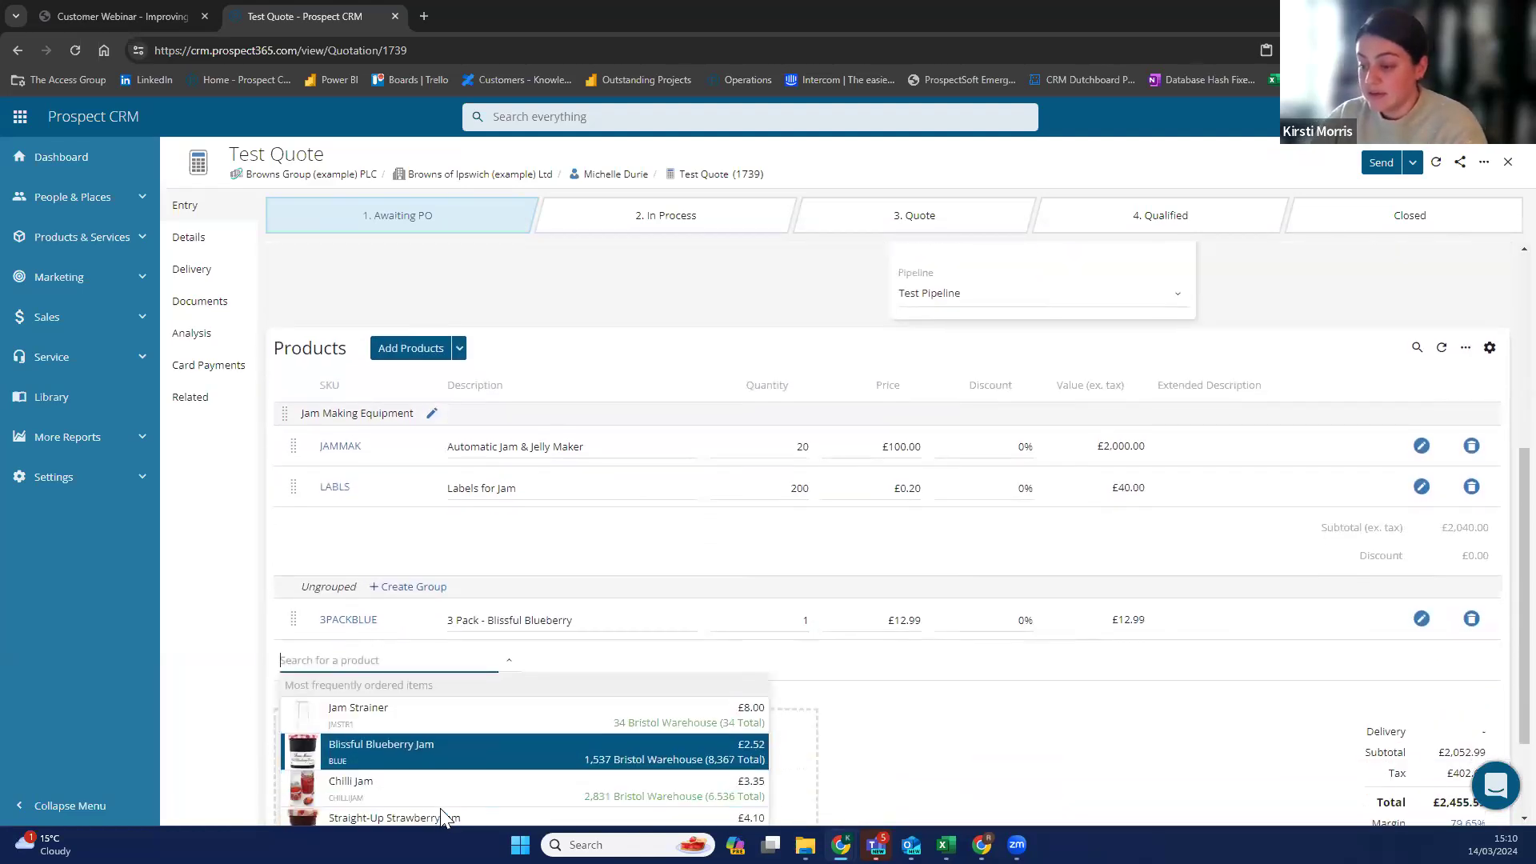
{"action": "scroll", "coordinate": [435, 807], "scroll_direction": "down", "scroll_amount": 1}
{"action": "left_click", "coordinate": [437, 744]}
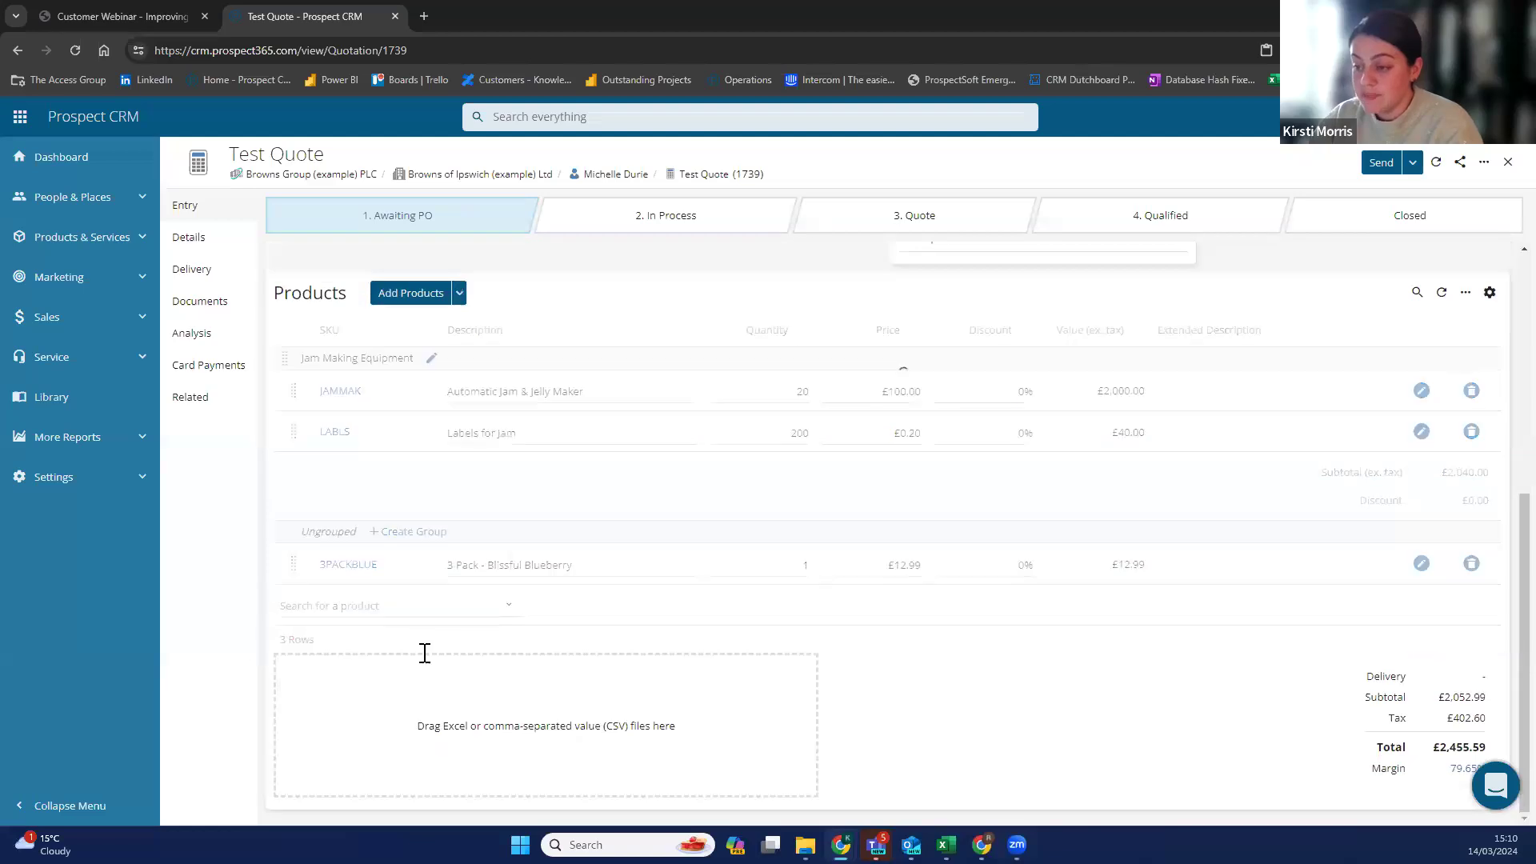
{"action": "left_click", "coordinate": [401, 490]}
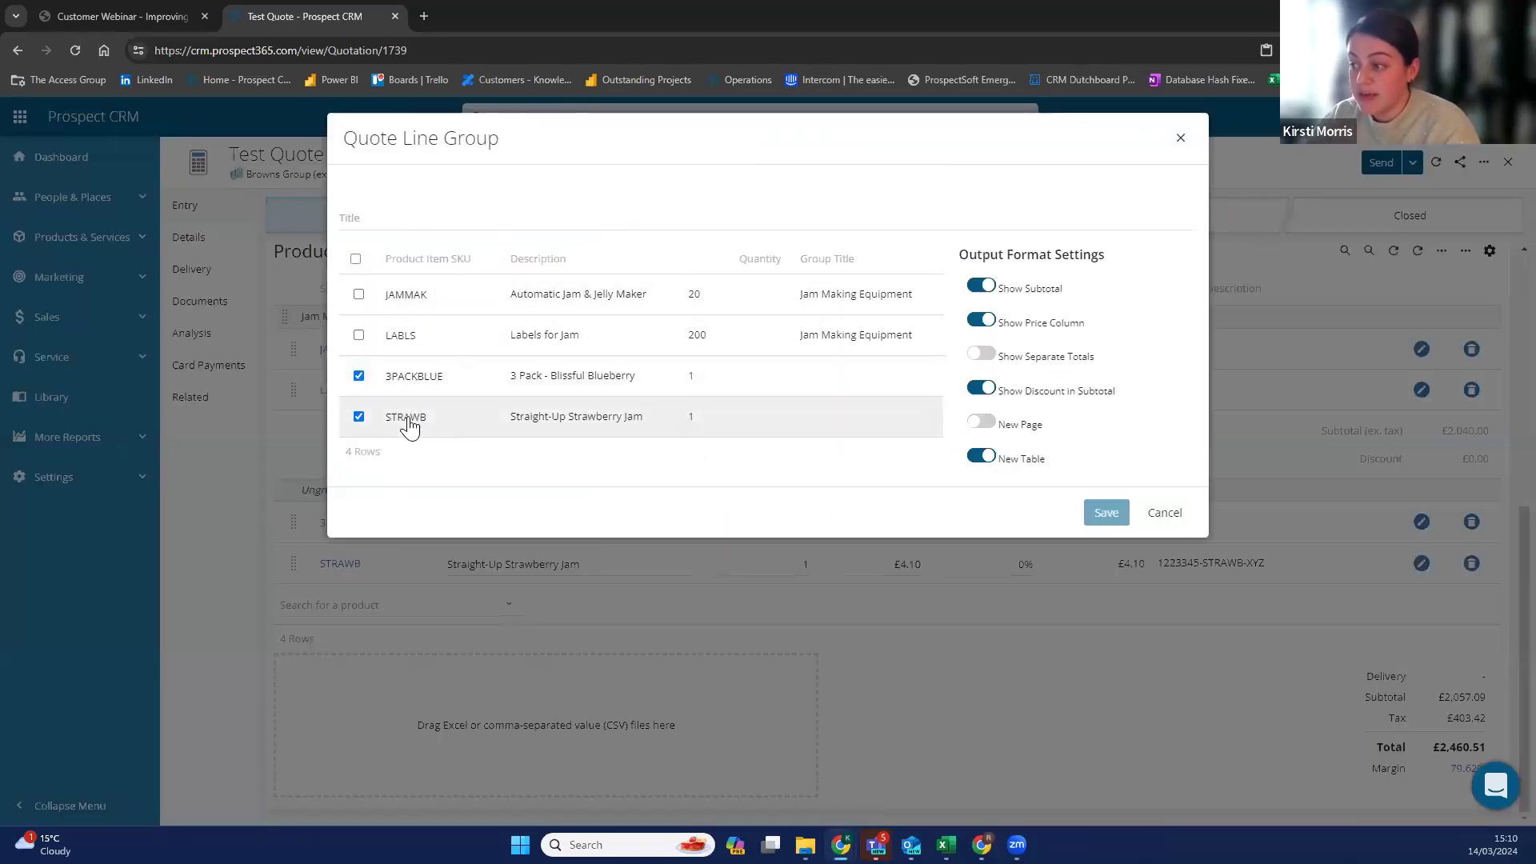
Save the 3PACKBLUE and STRAWB lines as a quote group titled 'Jam'.
{"action": "left_click", "coordinate": [380, 227]}
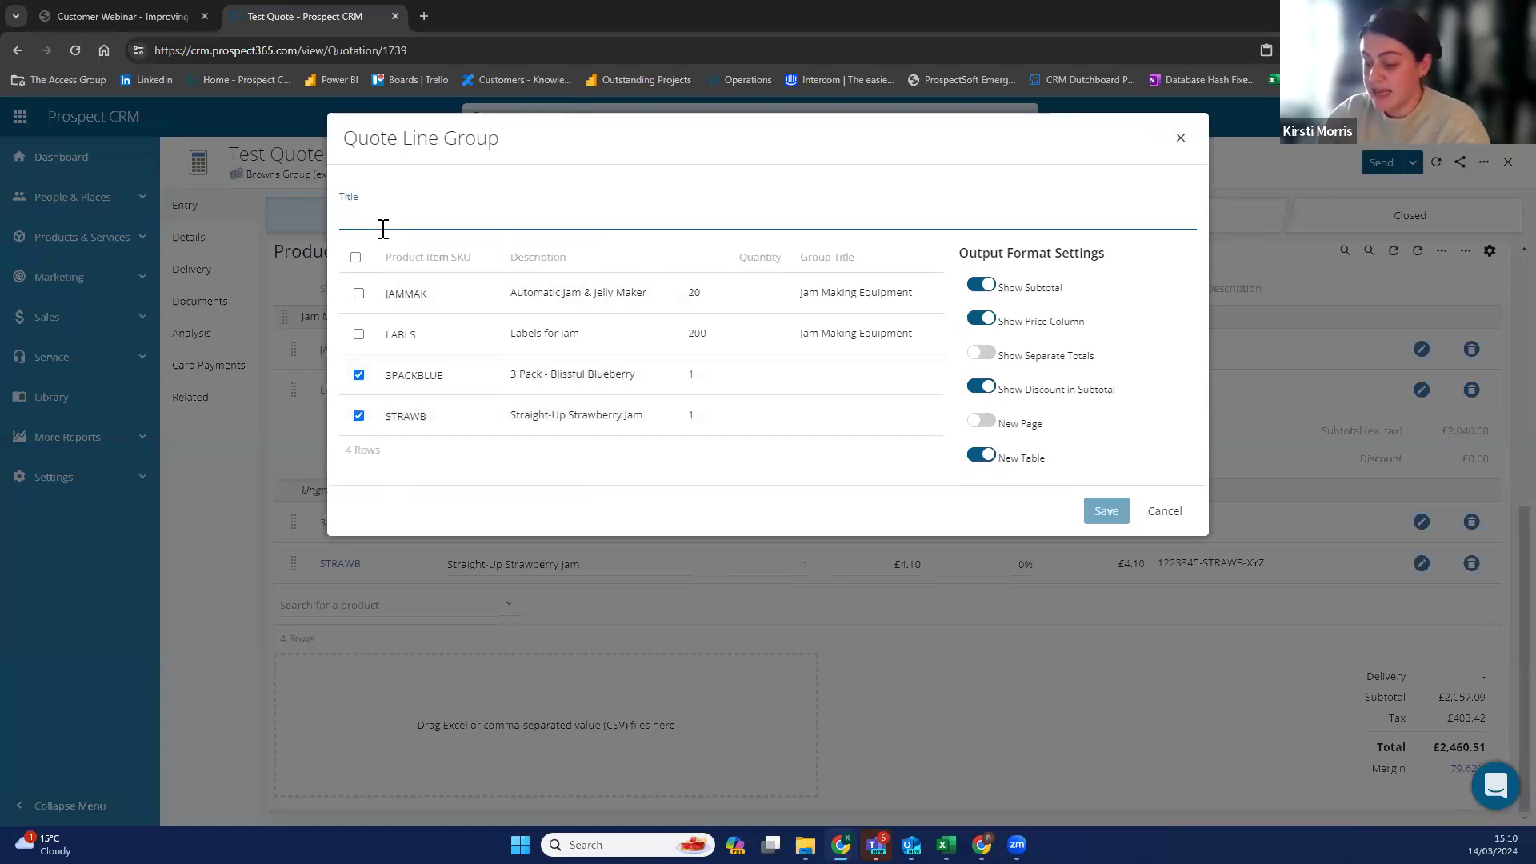
{"action": "type", "text": "Jam"}
{"action": "left_click", "coordinate": [1092, 511]}
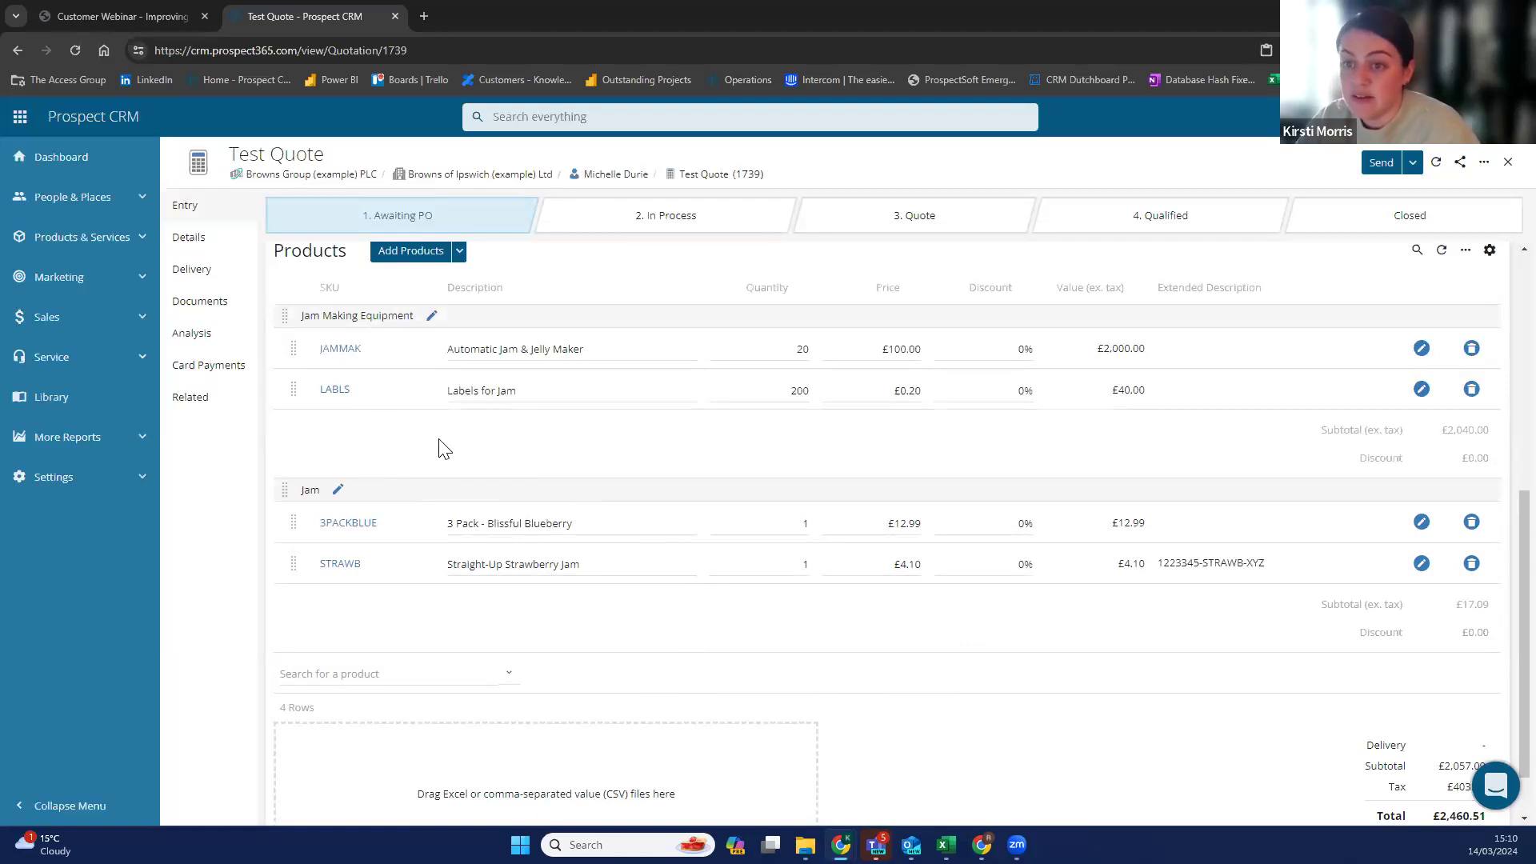
{"action": "scroll", "coordinate": [480, 432], "scroll_direction": "up", "scroll_amount": 2}
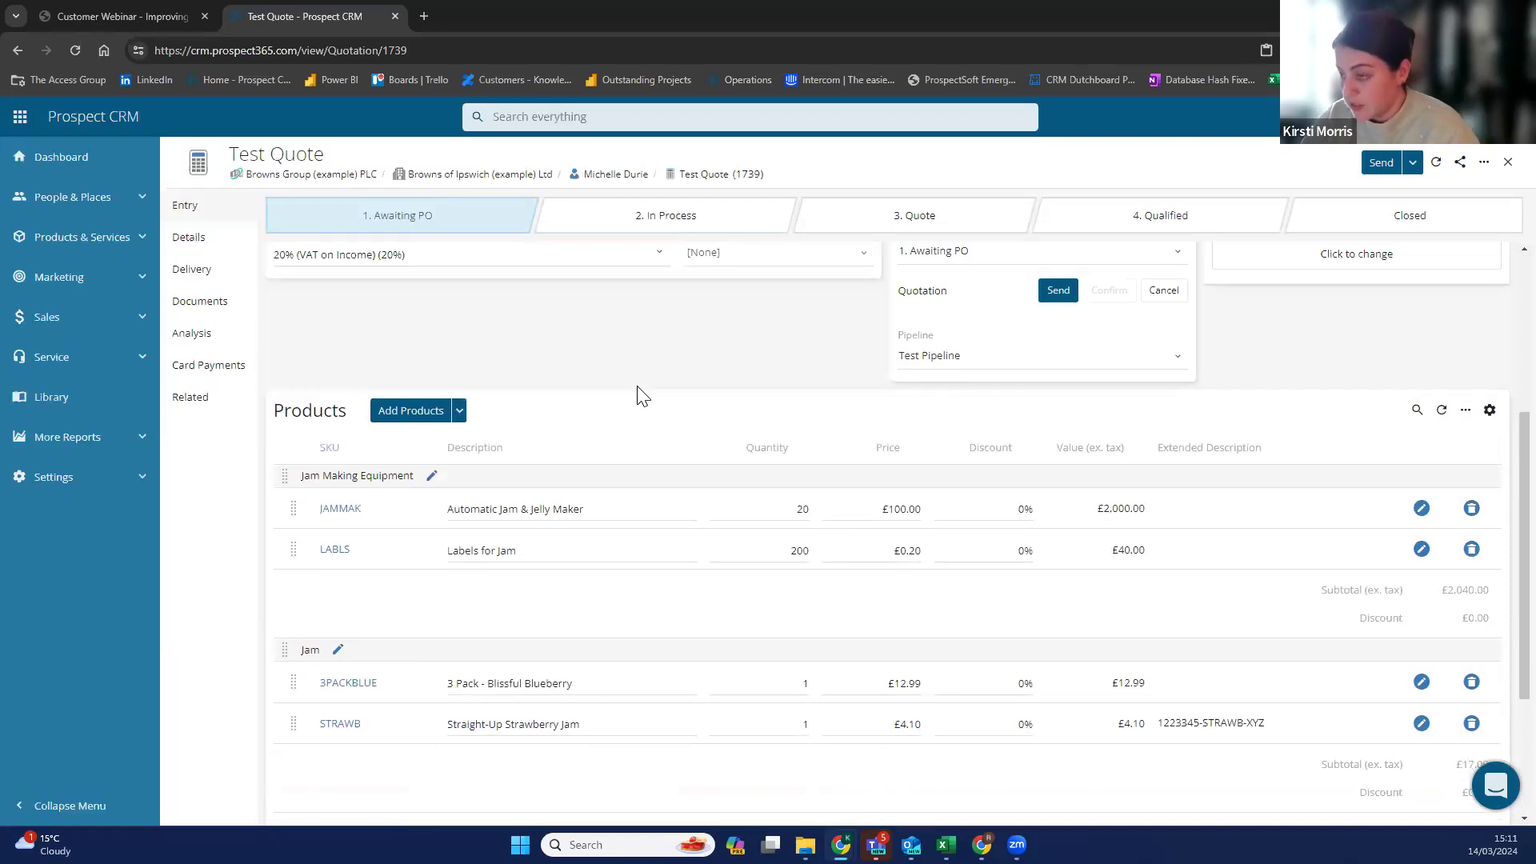
{"action": "scroll", "coordinate": [548, 520], "scroll_direction": "down", "scroll_amount": 2}
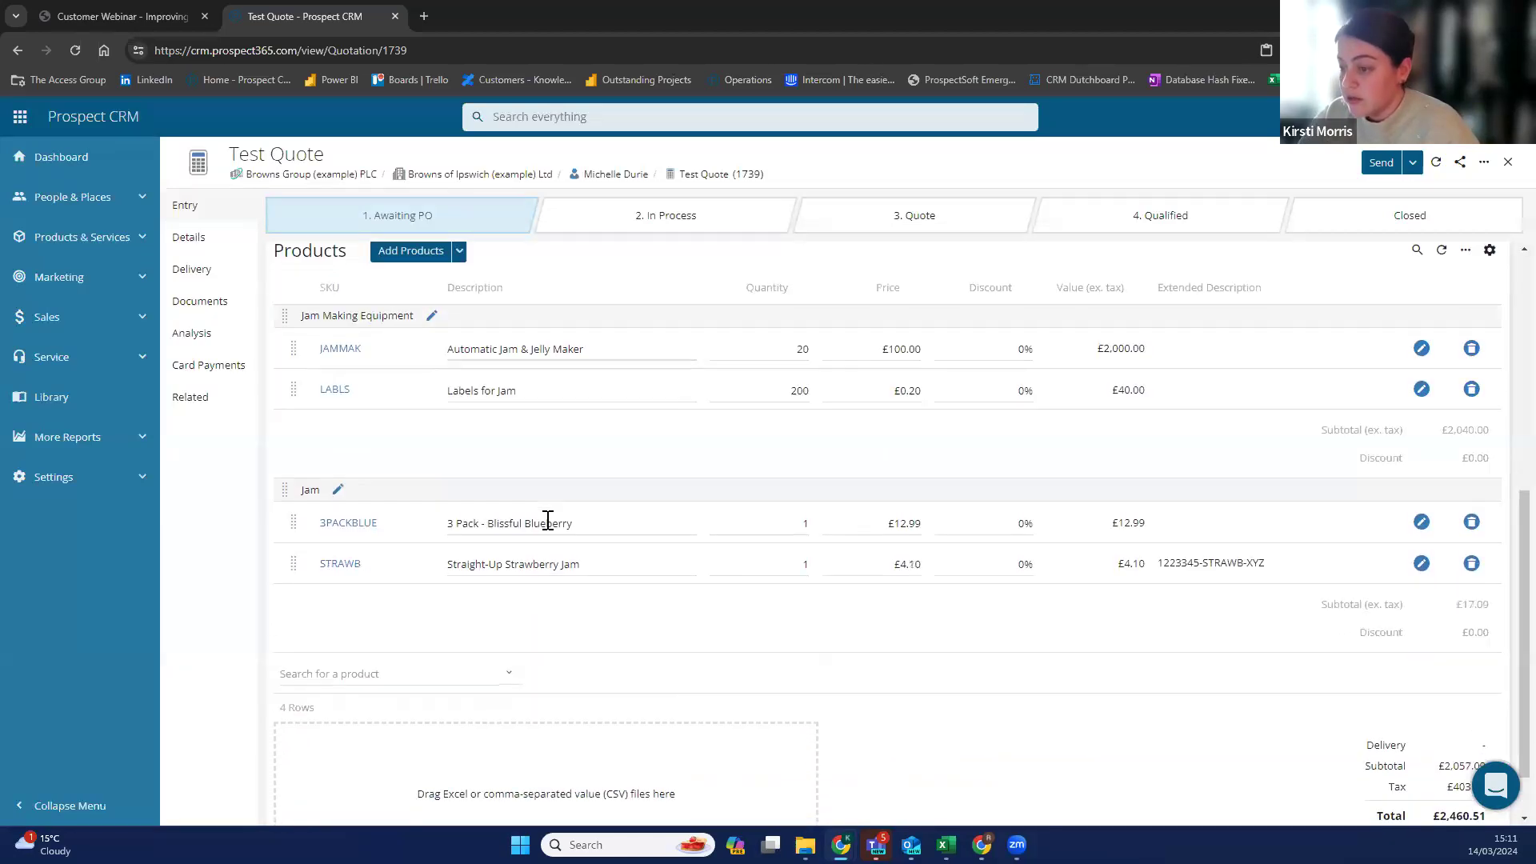
{"action": "left_click", "coordinate": [317, 676]}
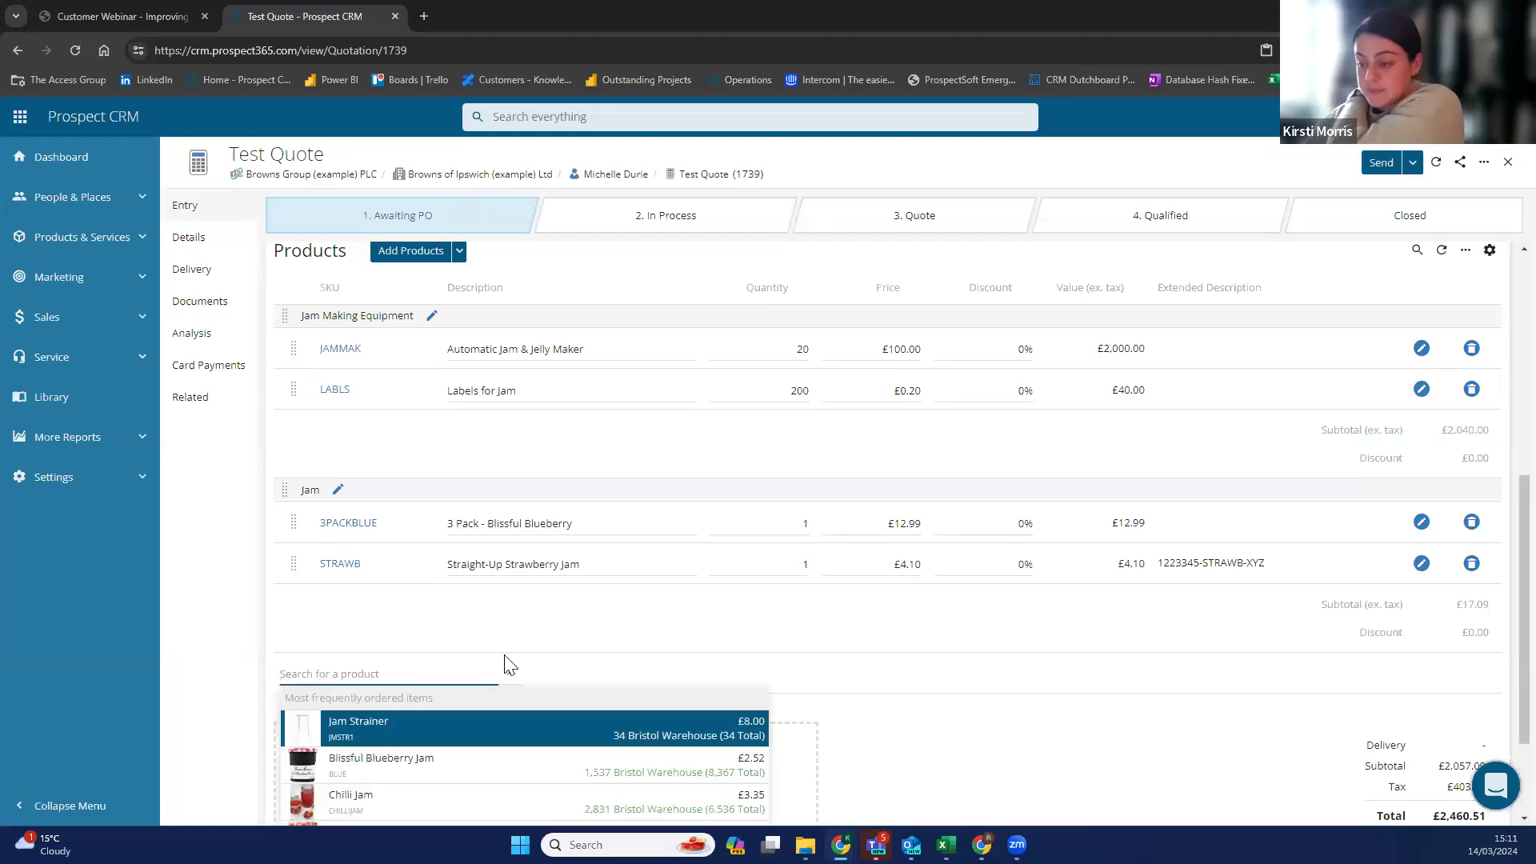
Bring up the Search for a product dropdown showing its Create New Product option.
{"action": "scroll", "coordinate": [504, 661], "scroll_direction": "down", "scroll_amount": 2}
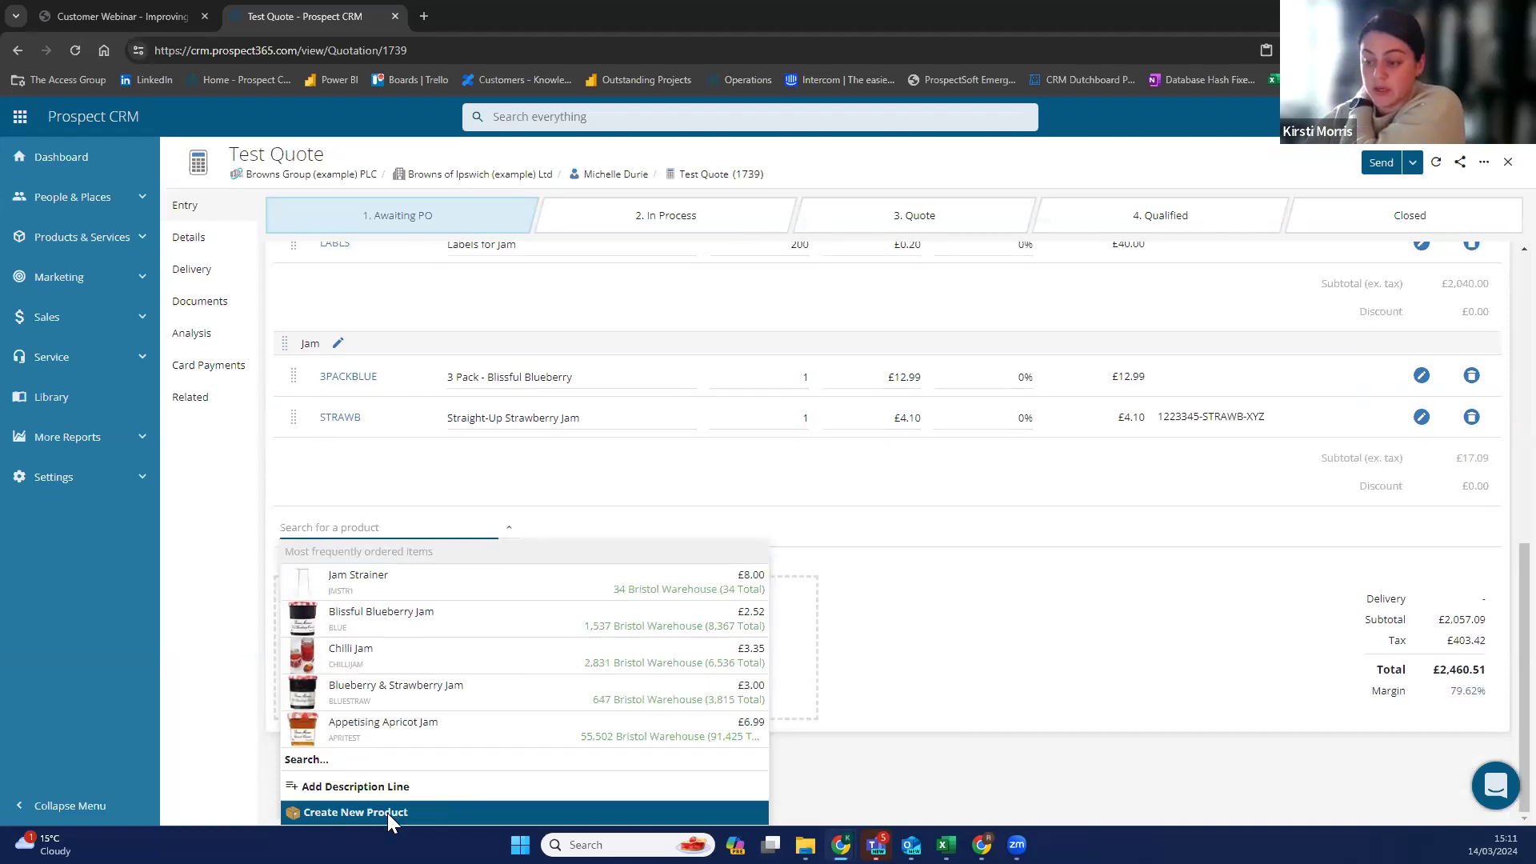
{"action": "left_click", "coordinate": [388, 813]}
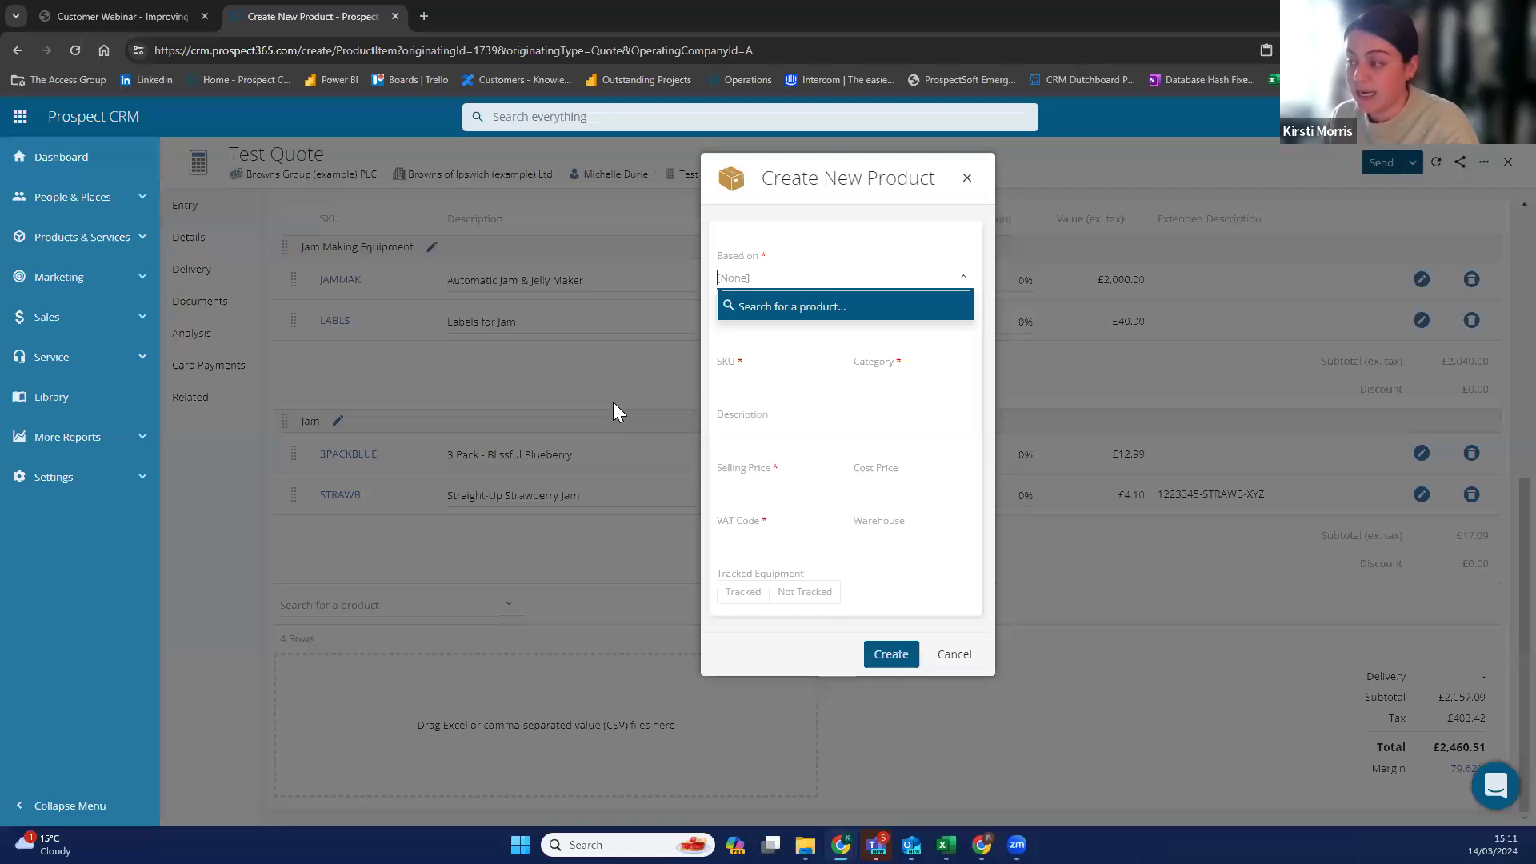
{"action": "left_click", "coordinate": [960, 654]}
{"action": "left_click", "coordinate": [503, 608]}
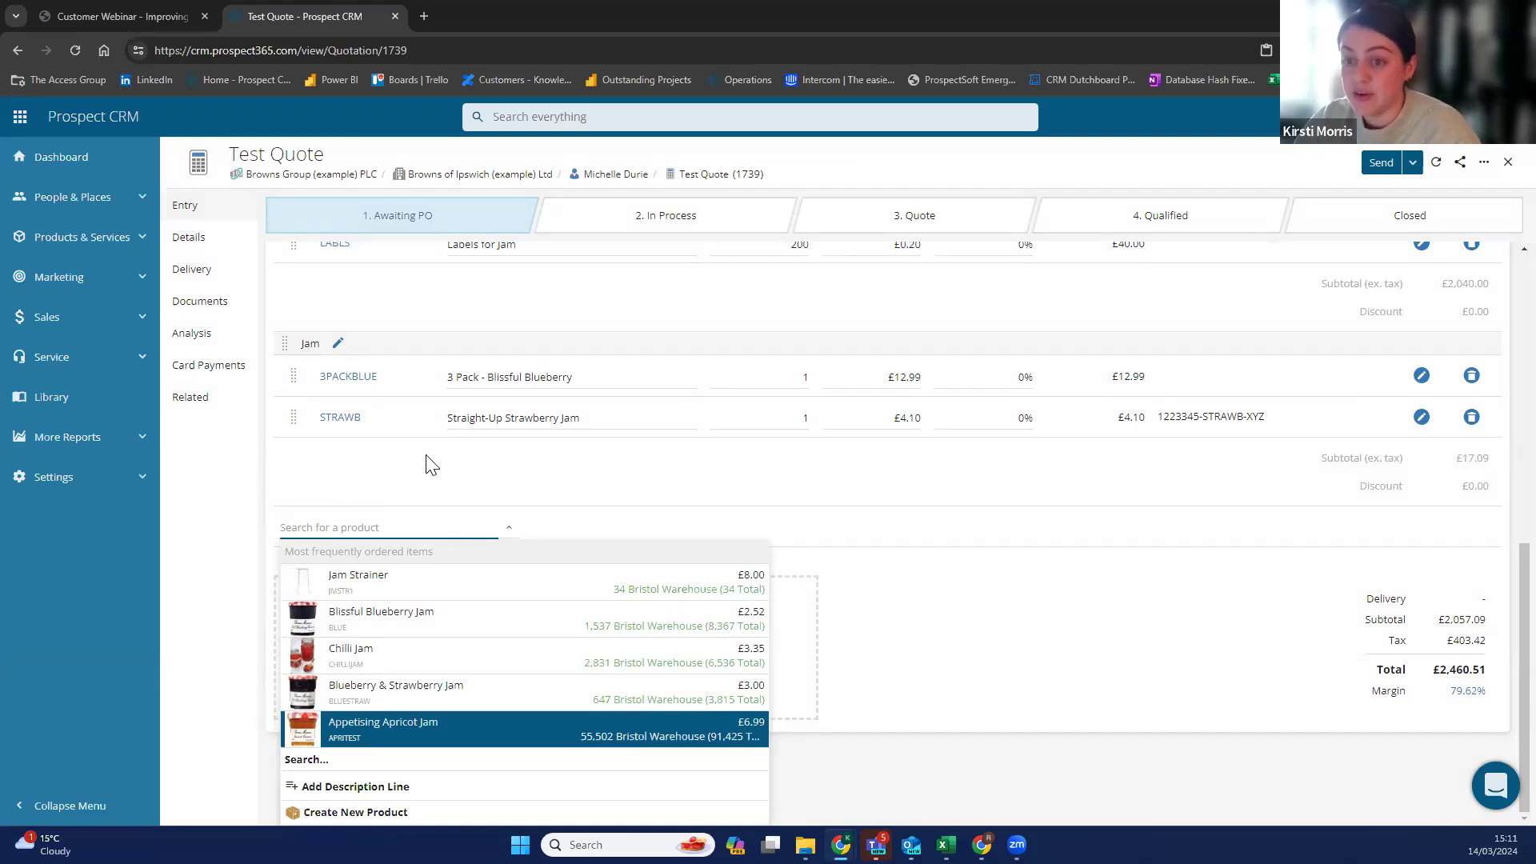
{"action": "left_click", "coordinate": [56, 478]}
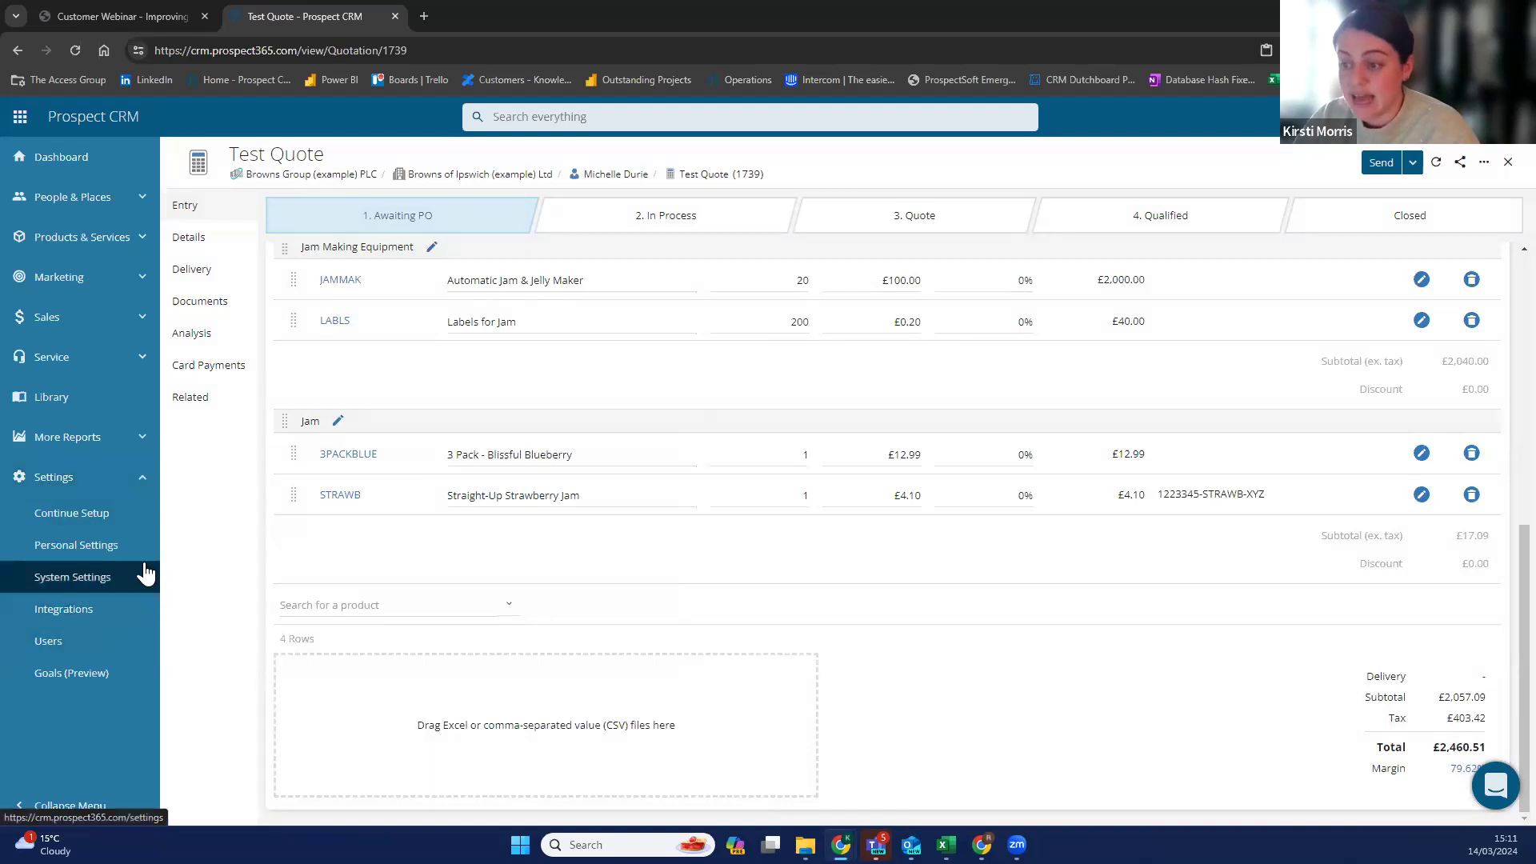
{"action": "left_click", "coordinate": [126, 488]}
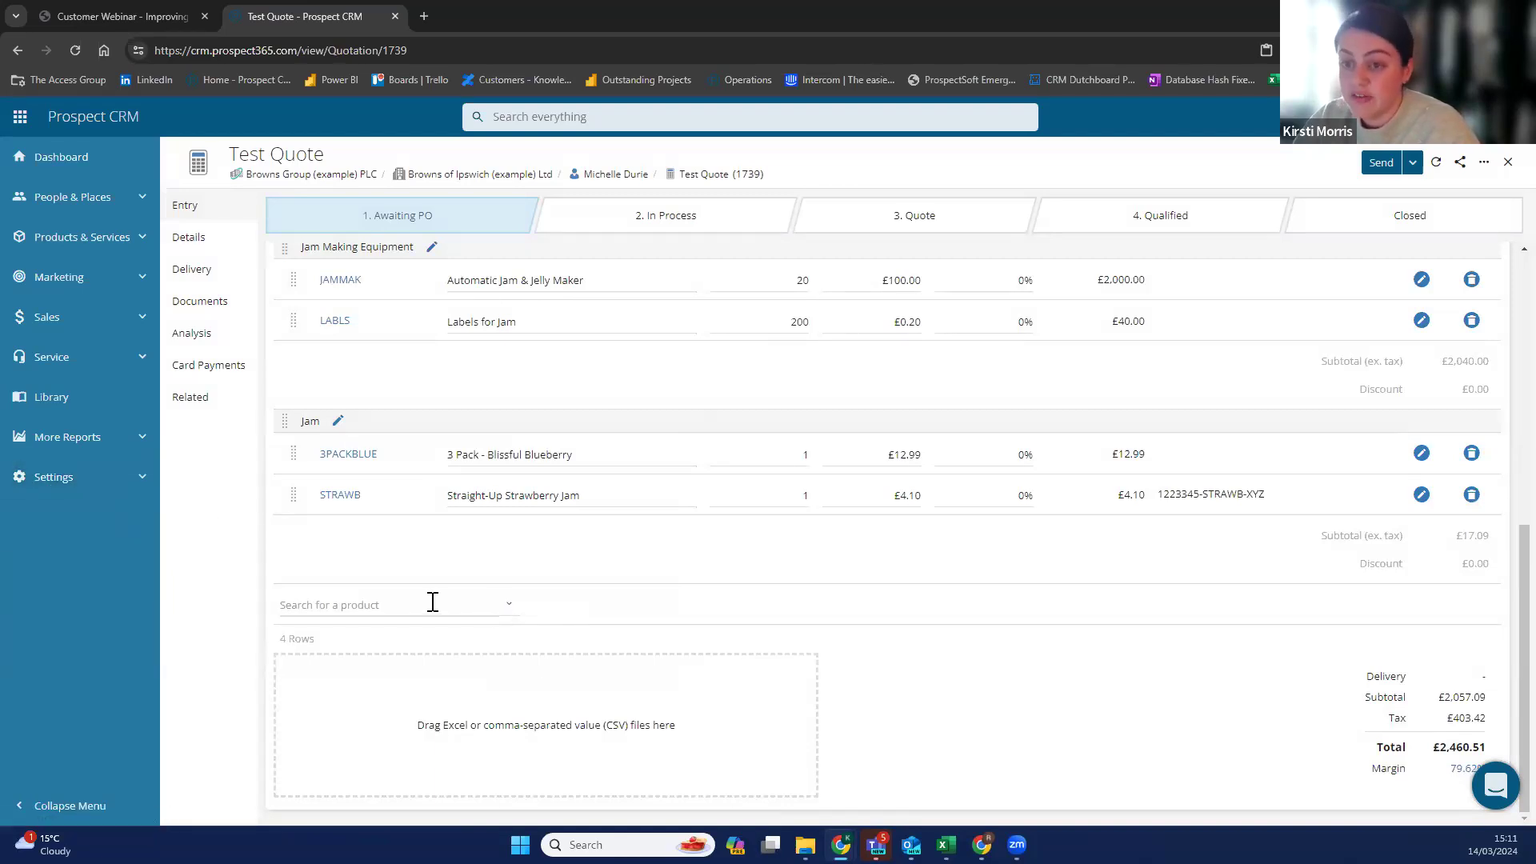
{"action": "left_click", "coordinate": [512, 612]}
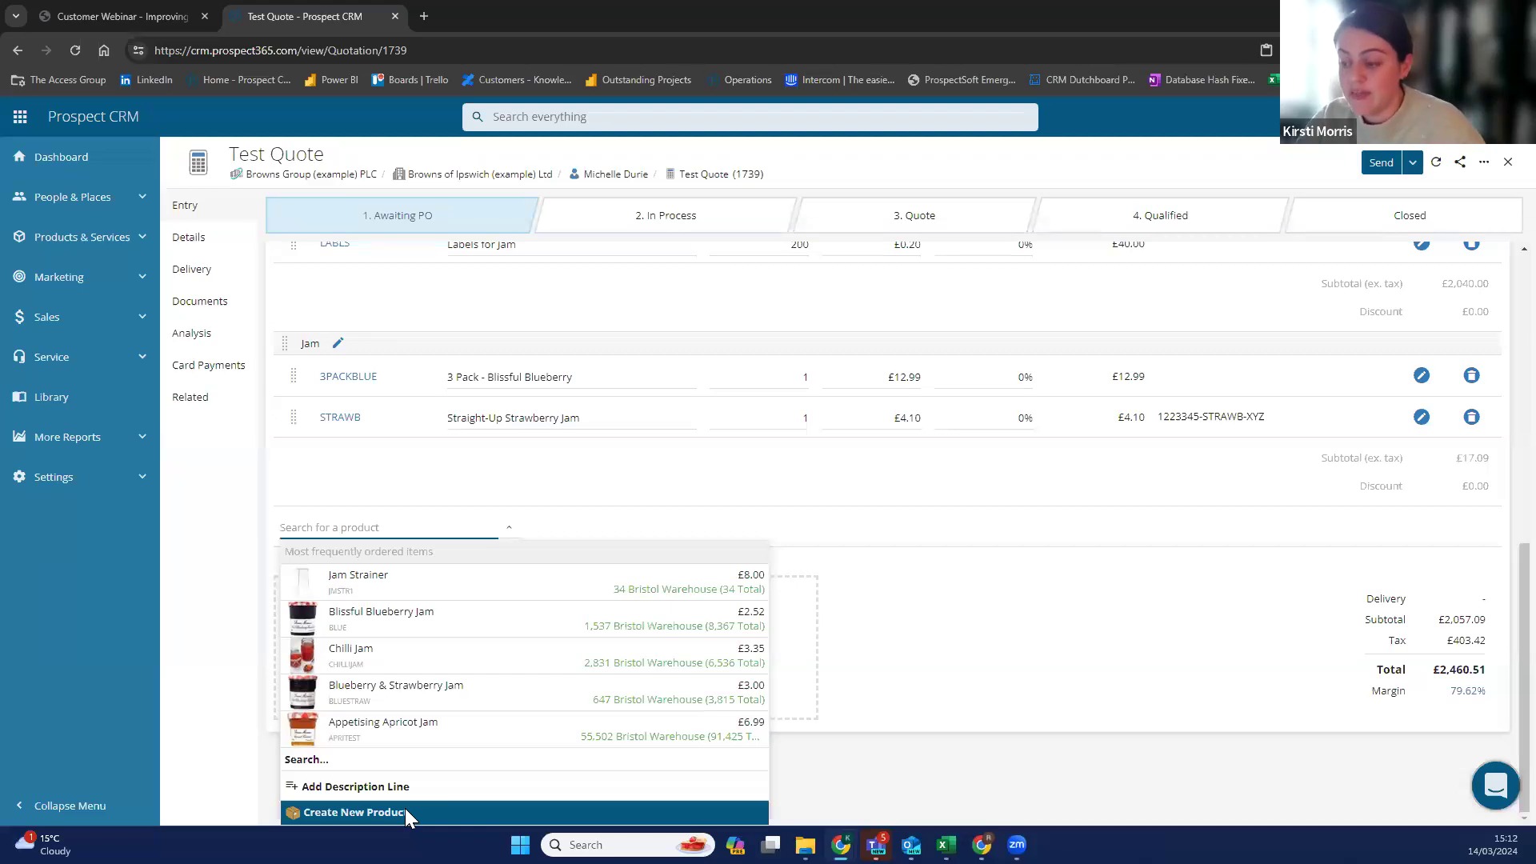
Search 'Blueberry' in Based on product and choose 4PACKBLUE to prefill a new product.
{"action": "left_click", "coordinate": [406, 811]}
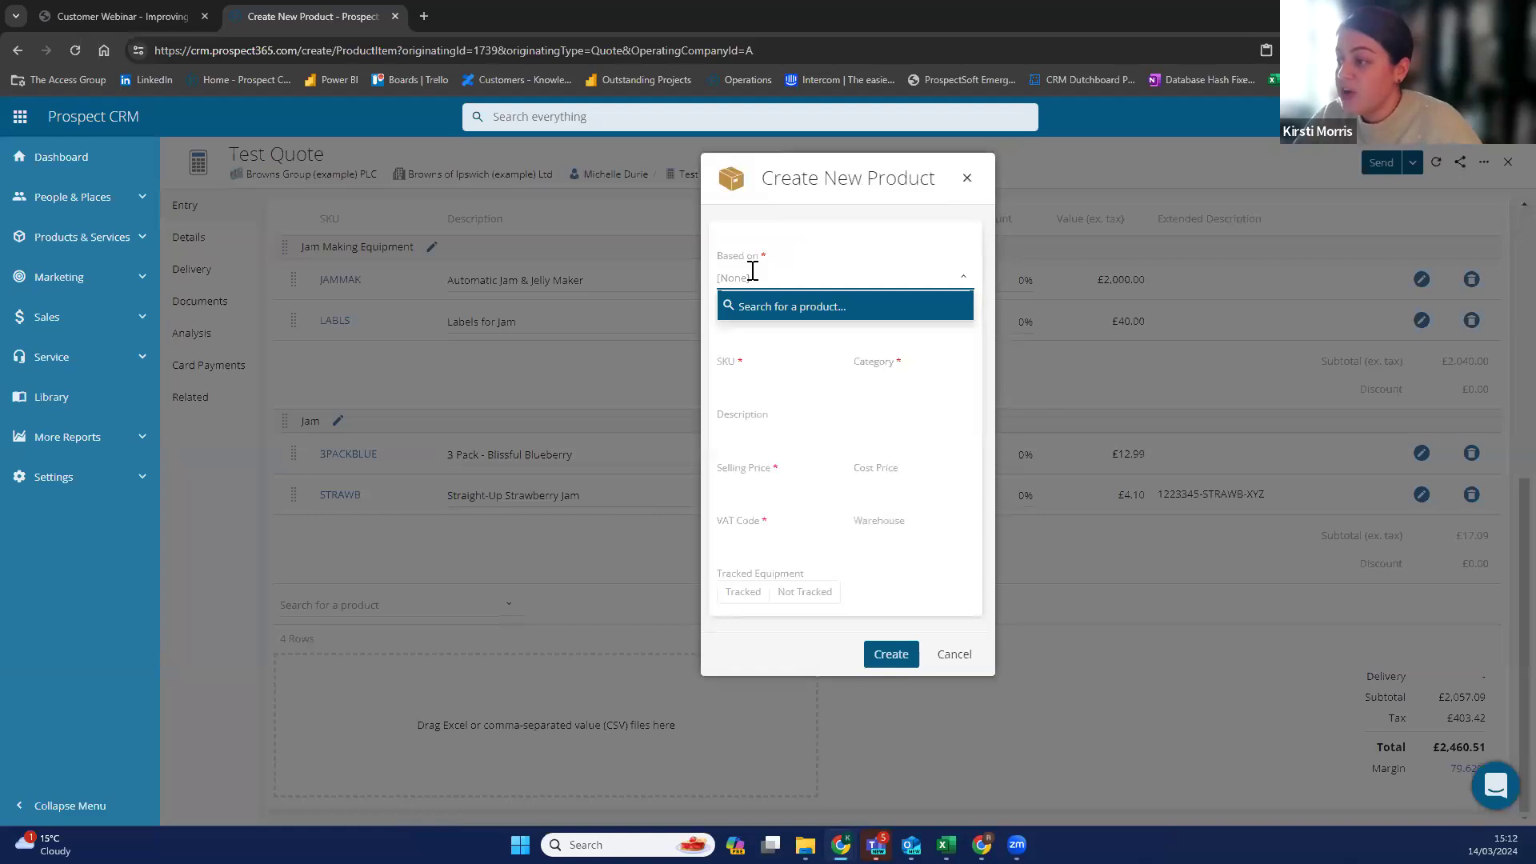
{"action": "type", "text": "jam"}
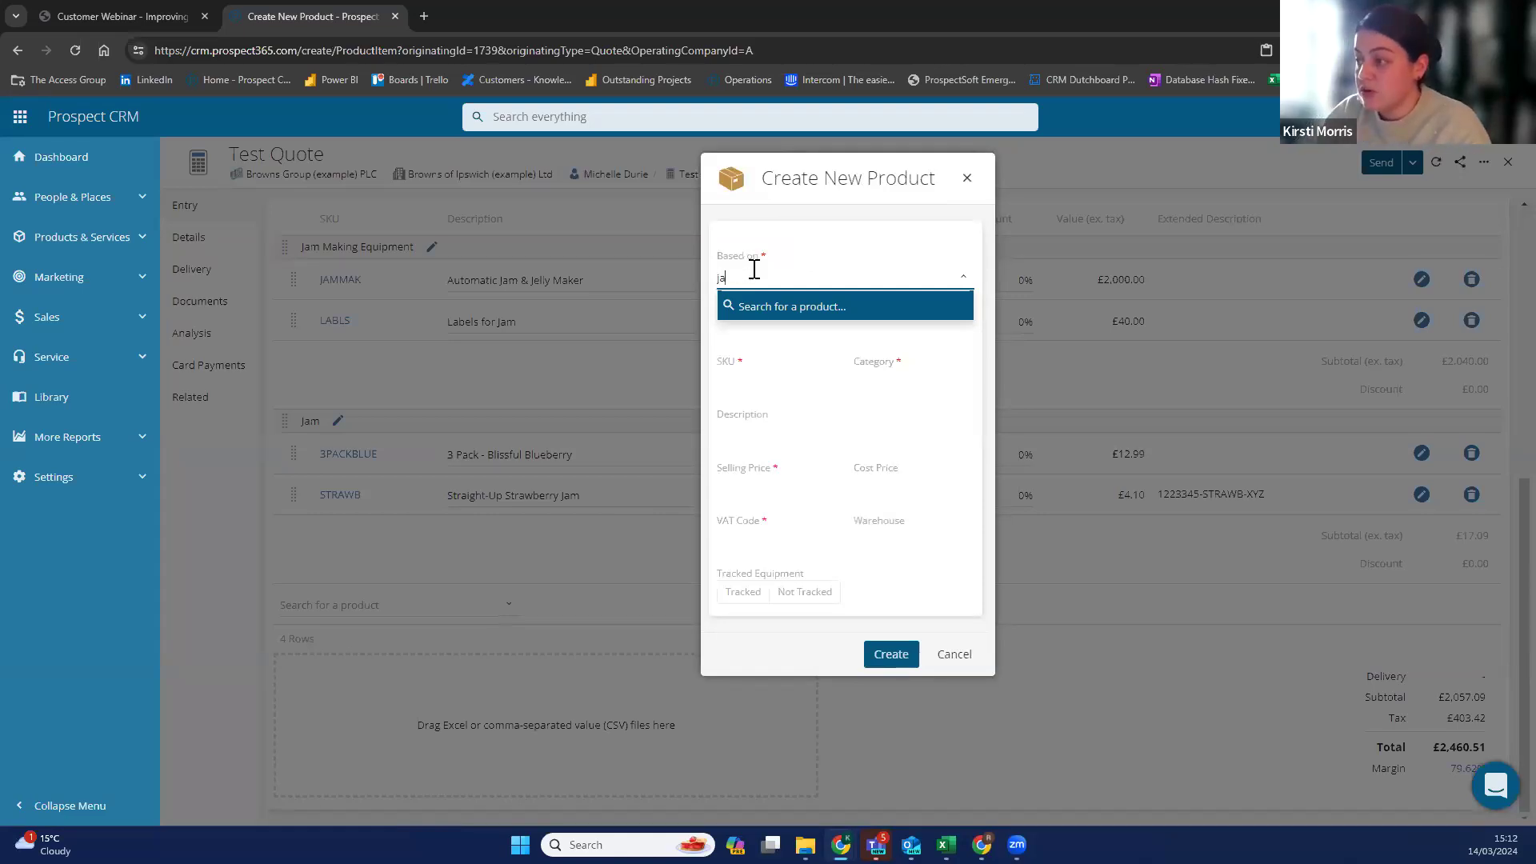
{"action": "left_click", "coordinate": [773, 305]}
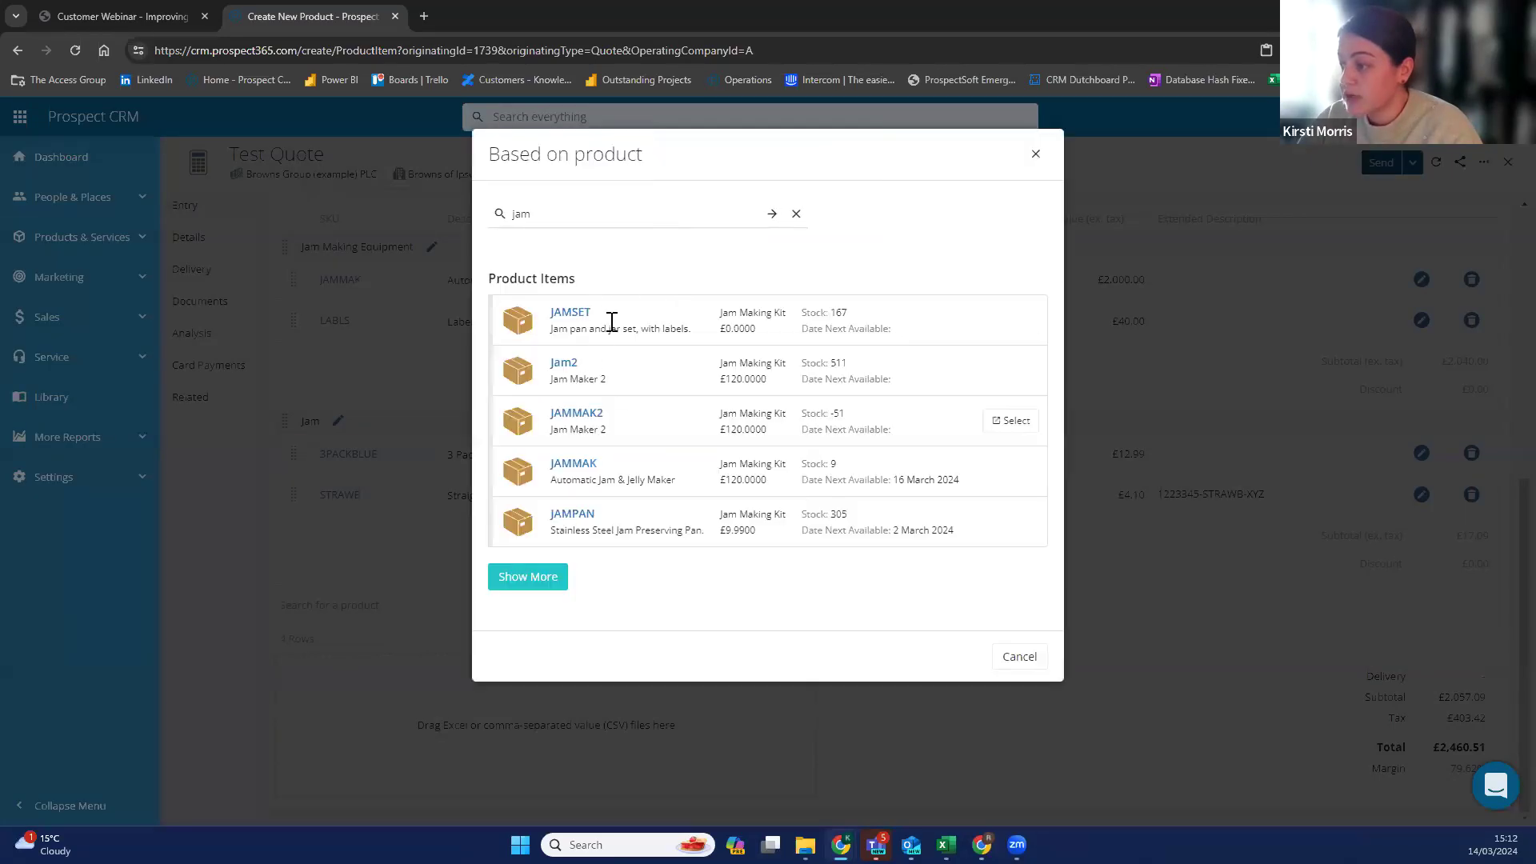
{"action": "left_click_drag", "start_coordinate": [549, 213], "coordinate": [490, 213]}
{"action": "type", "text": "Blue"}
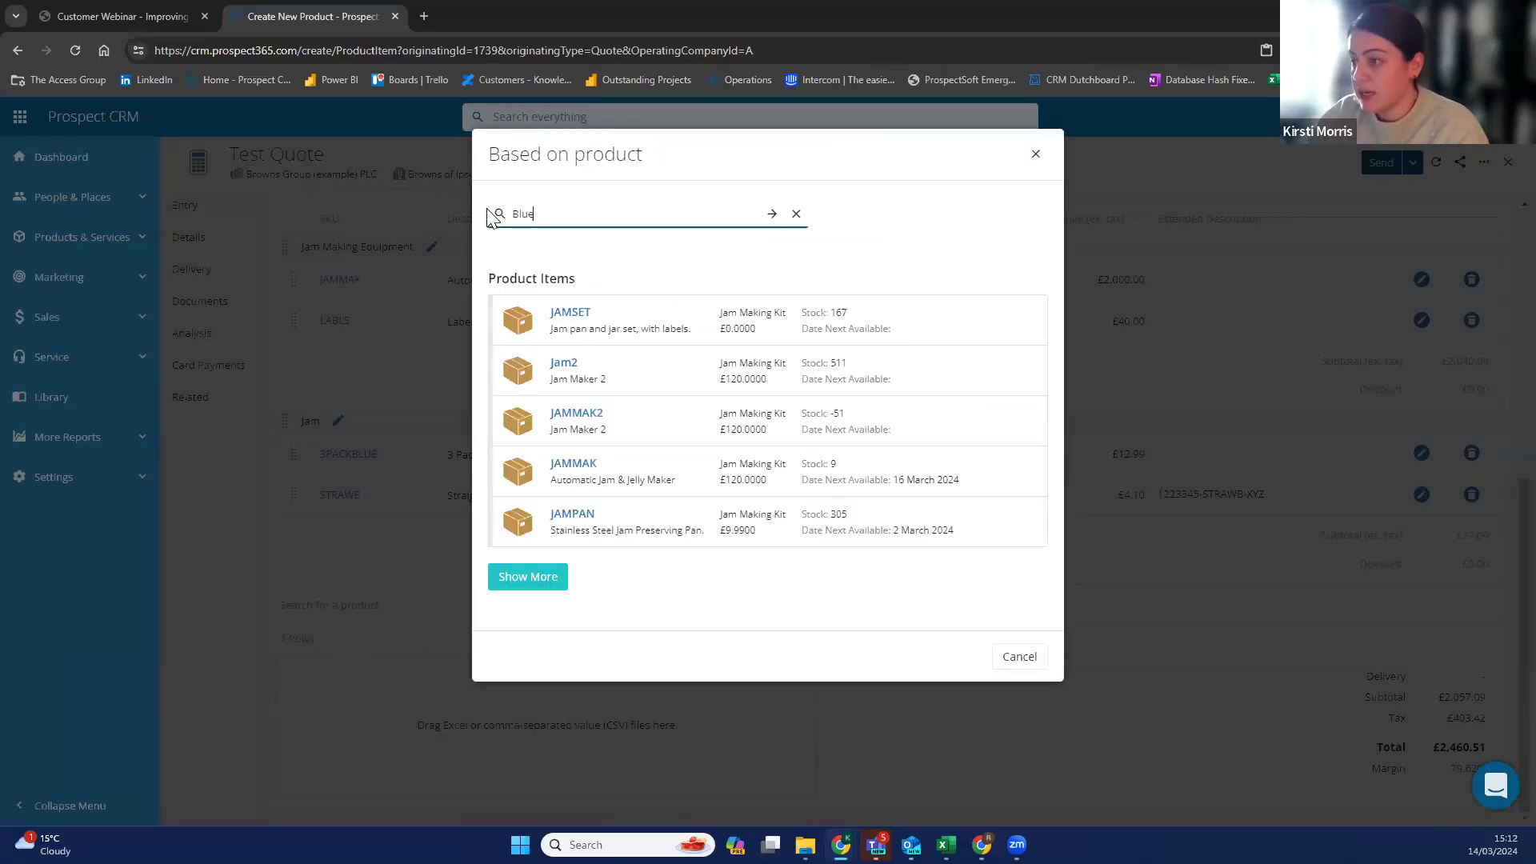
{"action": "type", "text": "berry"}
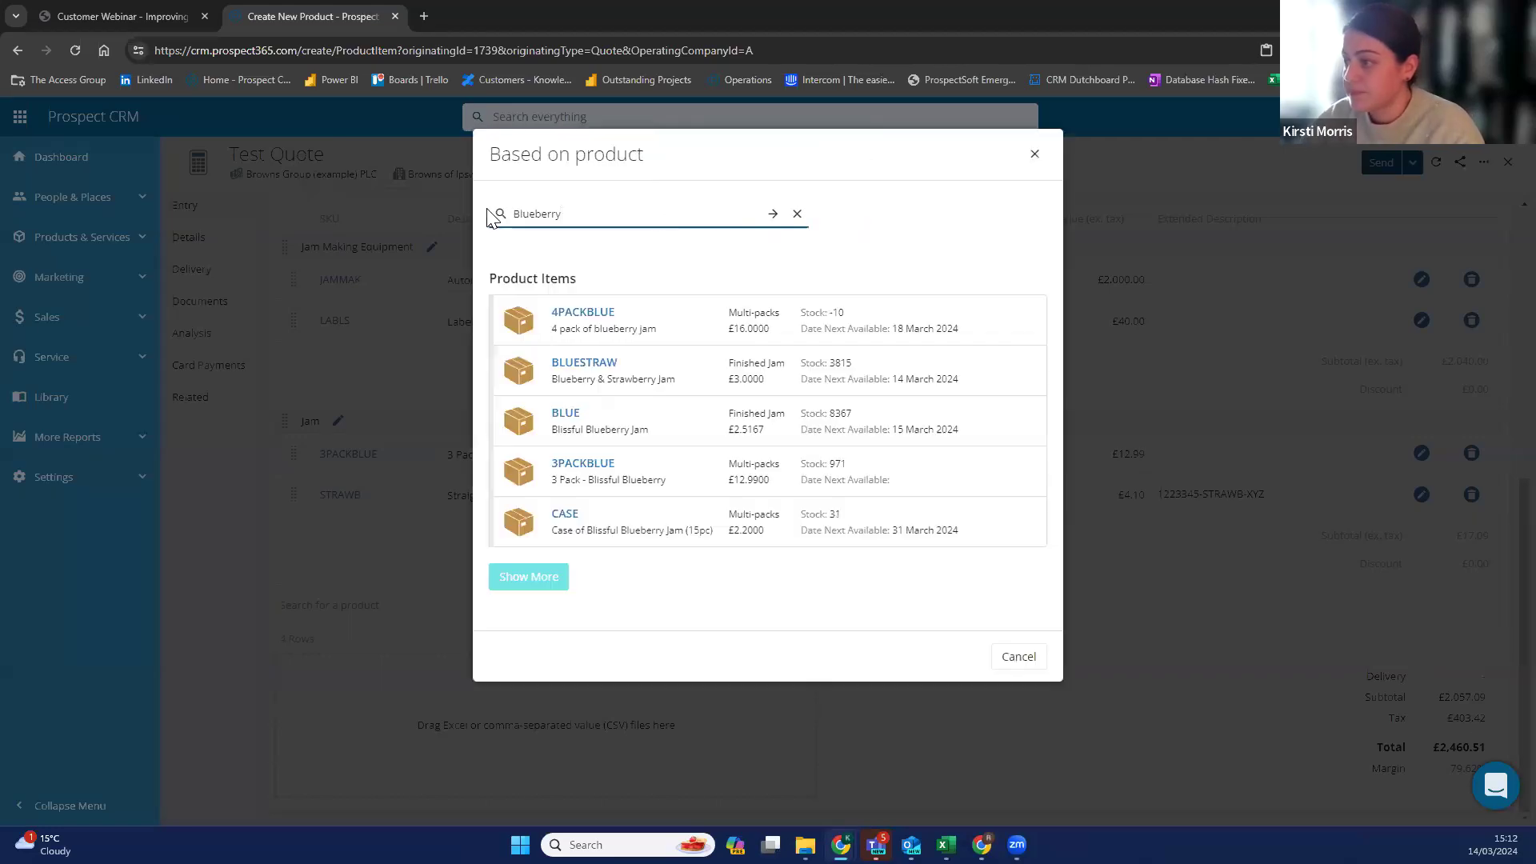
{"action": "left_click", "coordinate": [582, 312]}
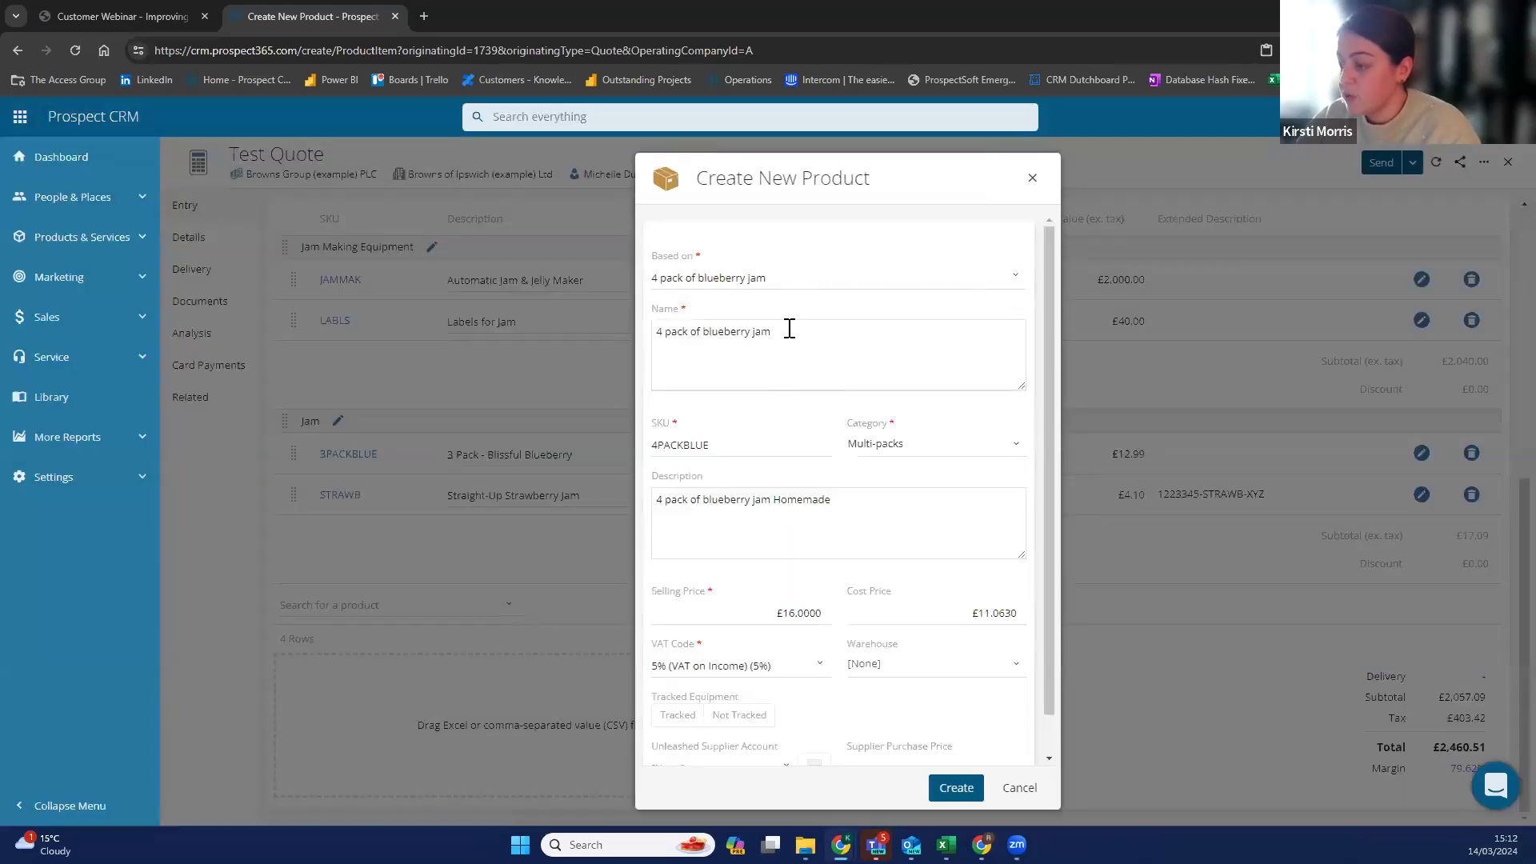
Rename the new product to '8 Blueberry & Strawberry Mix Jam'.
{"action": "left_click", "coordinate": [788, 330]}
{"action": "left_click", "coordinate": [778, 281]}
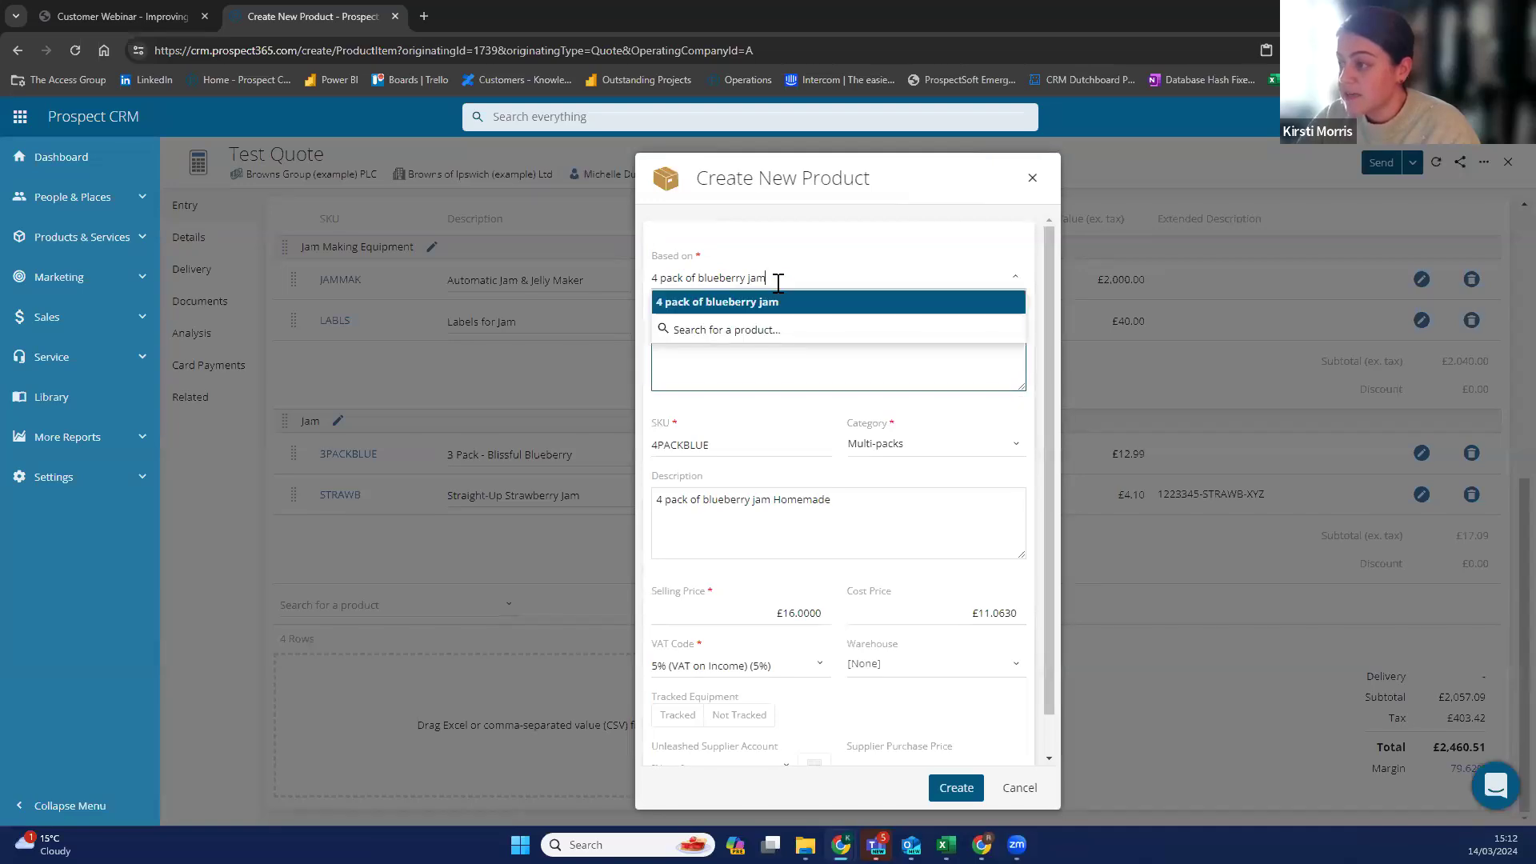
{"action": "left_click", "coordinate": [782, 343]}
{"action": "left_click_drag", "start_coordinate": [796, 332], "coordinate": [640, 327]}
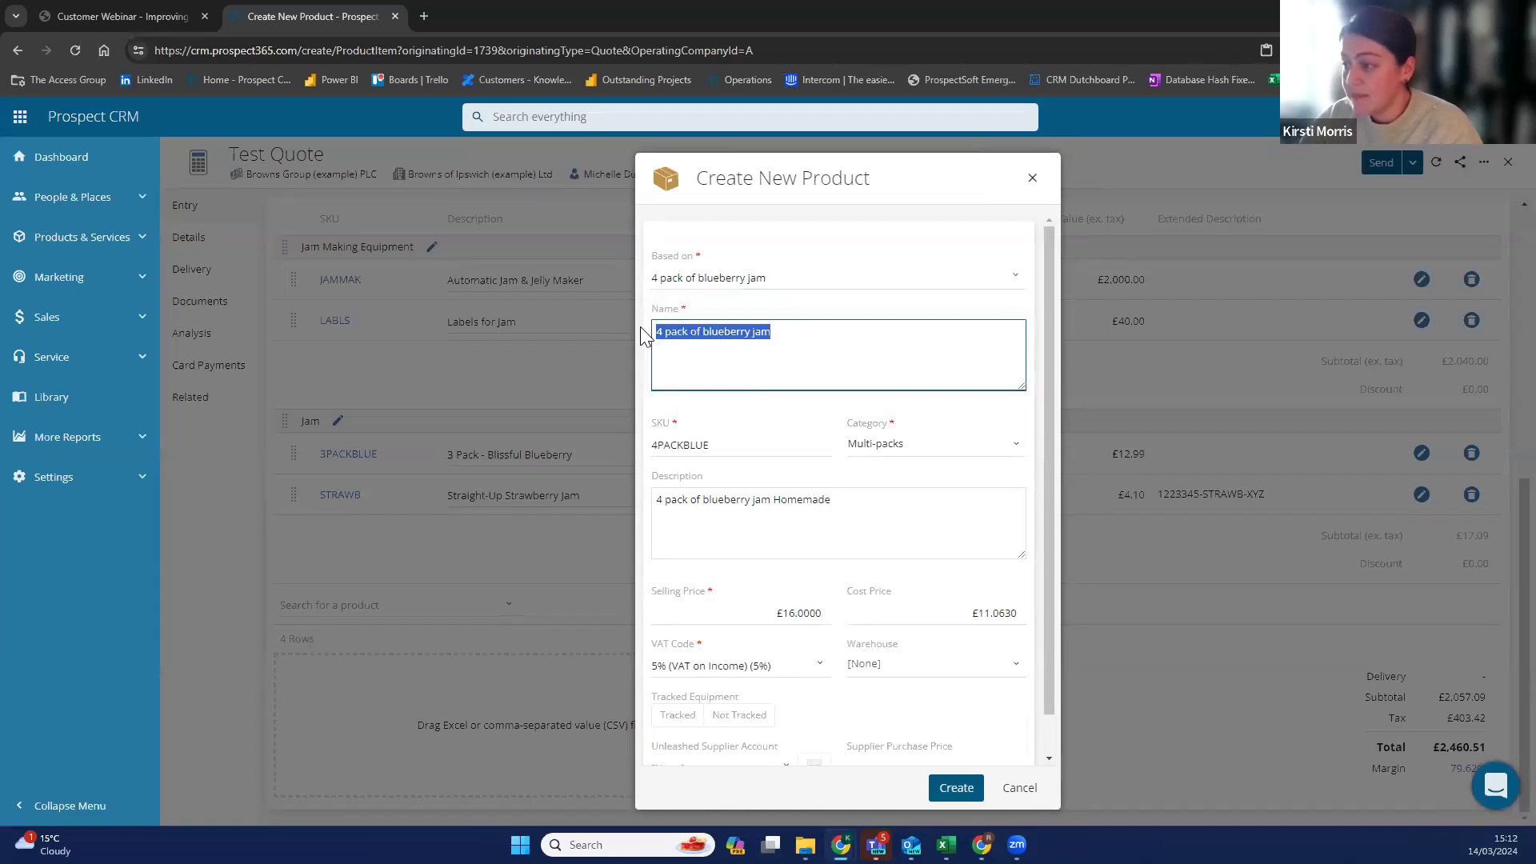
{"action": "type", "text": "8"}
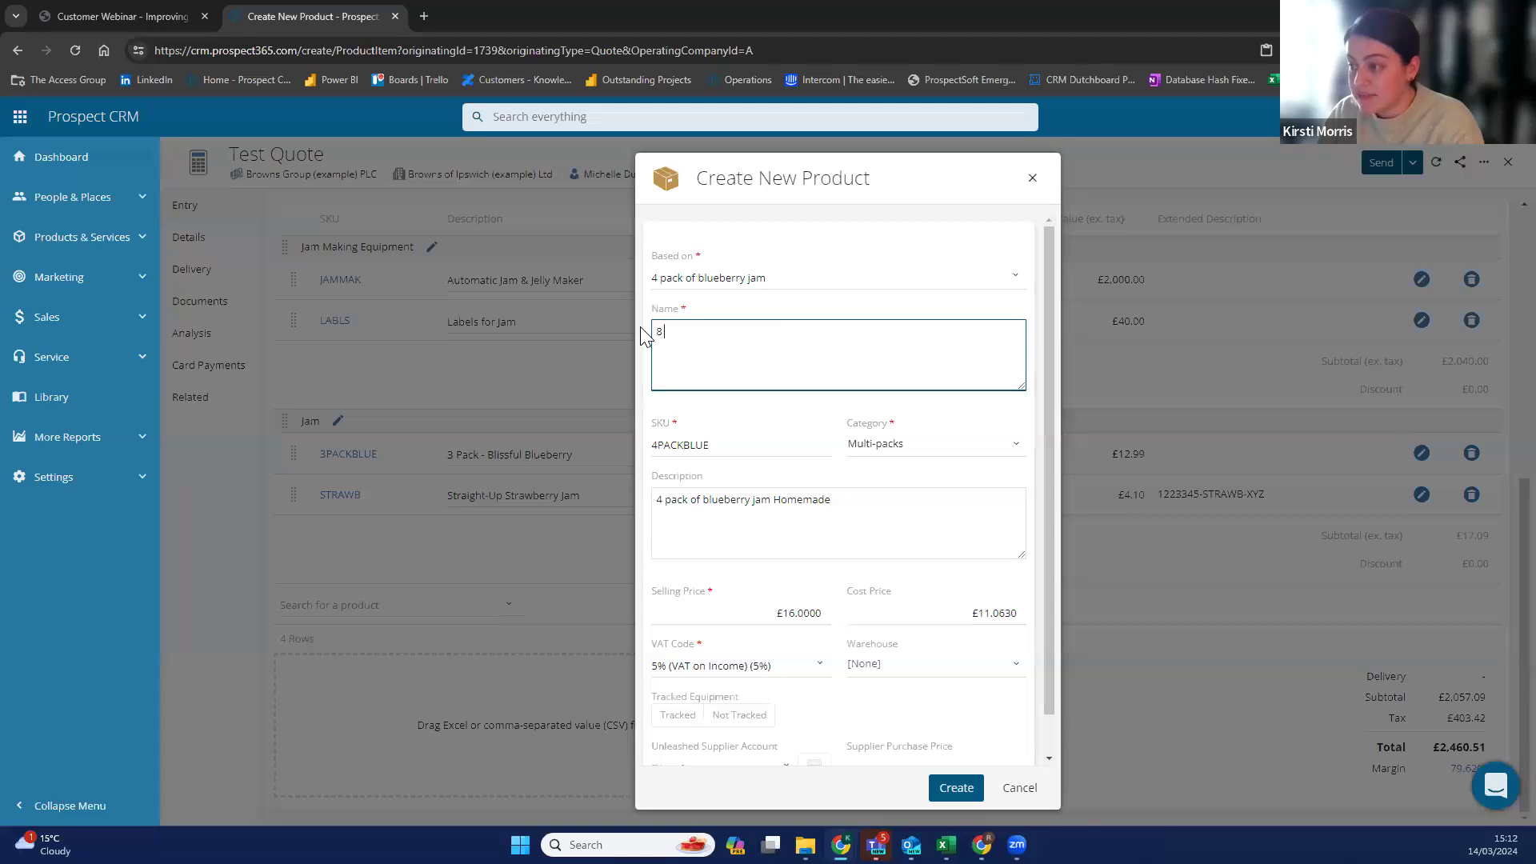
{"action": "type", "text": " Blue be"}
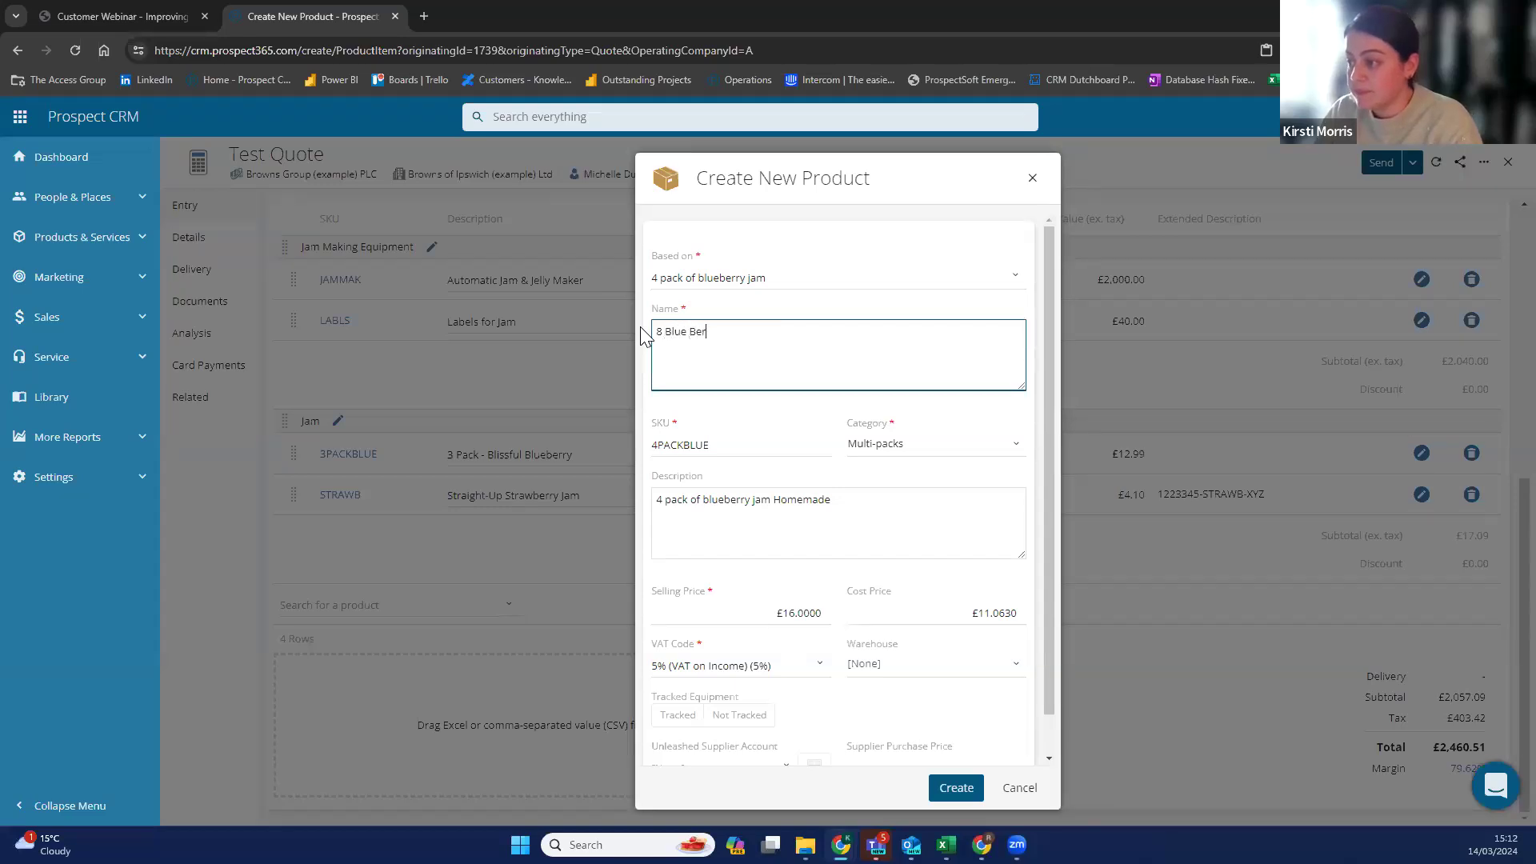
{"action": "key", "text": "BackSpace"}
{"action": "key", "text": "BackSpace"}
{"action": "key", "text": "BackSpace"}
{"action": "key", "text": "BackSpace"}
{"action": "type", "text": "eberr"}
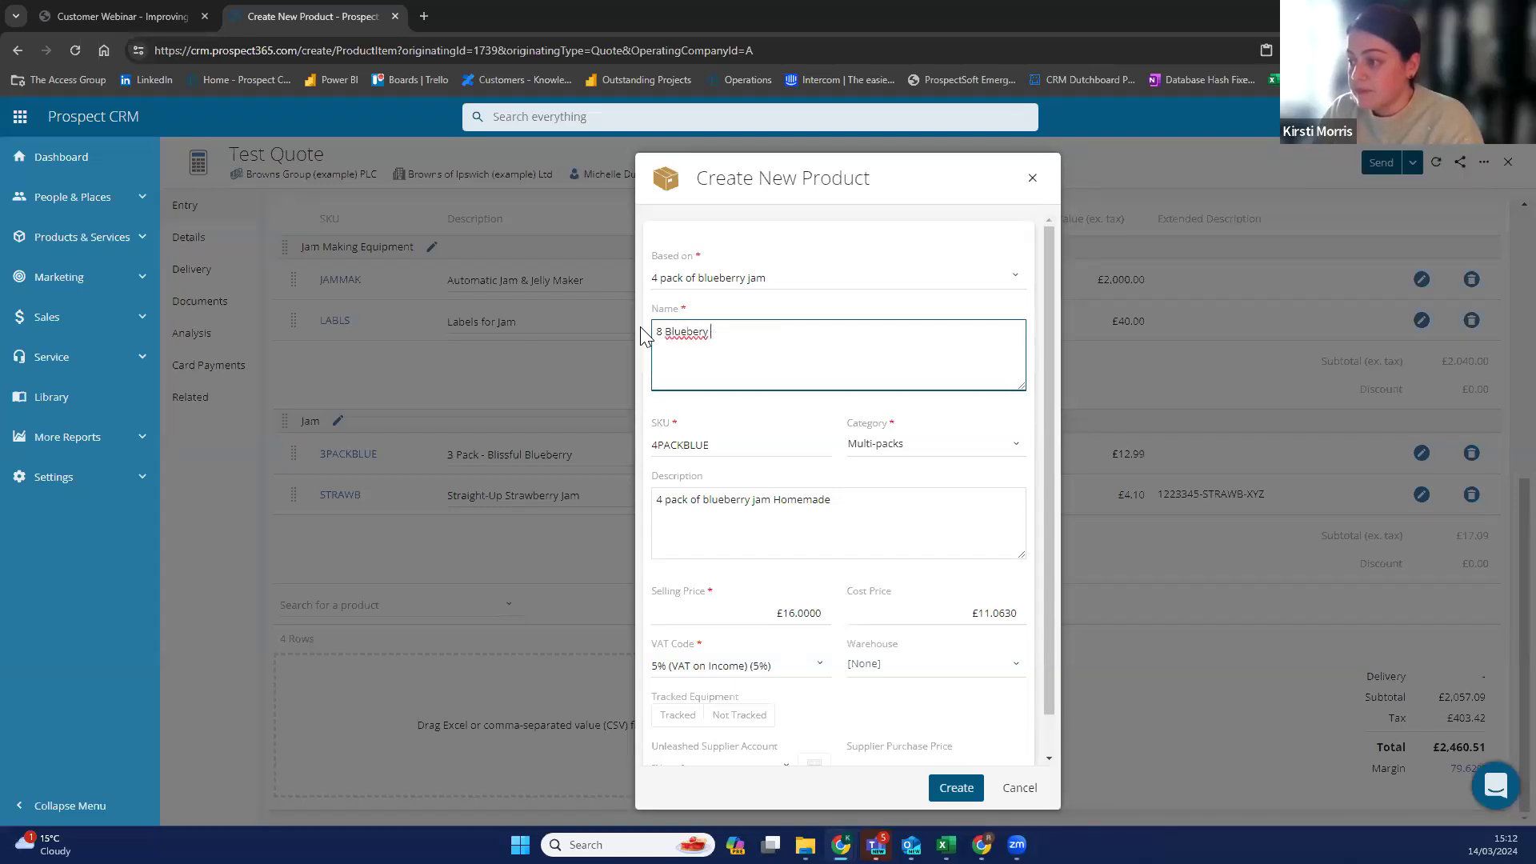
{"action": "type", "text": "y "}
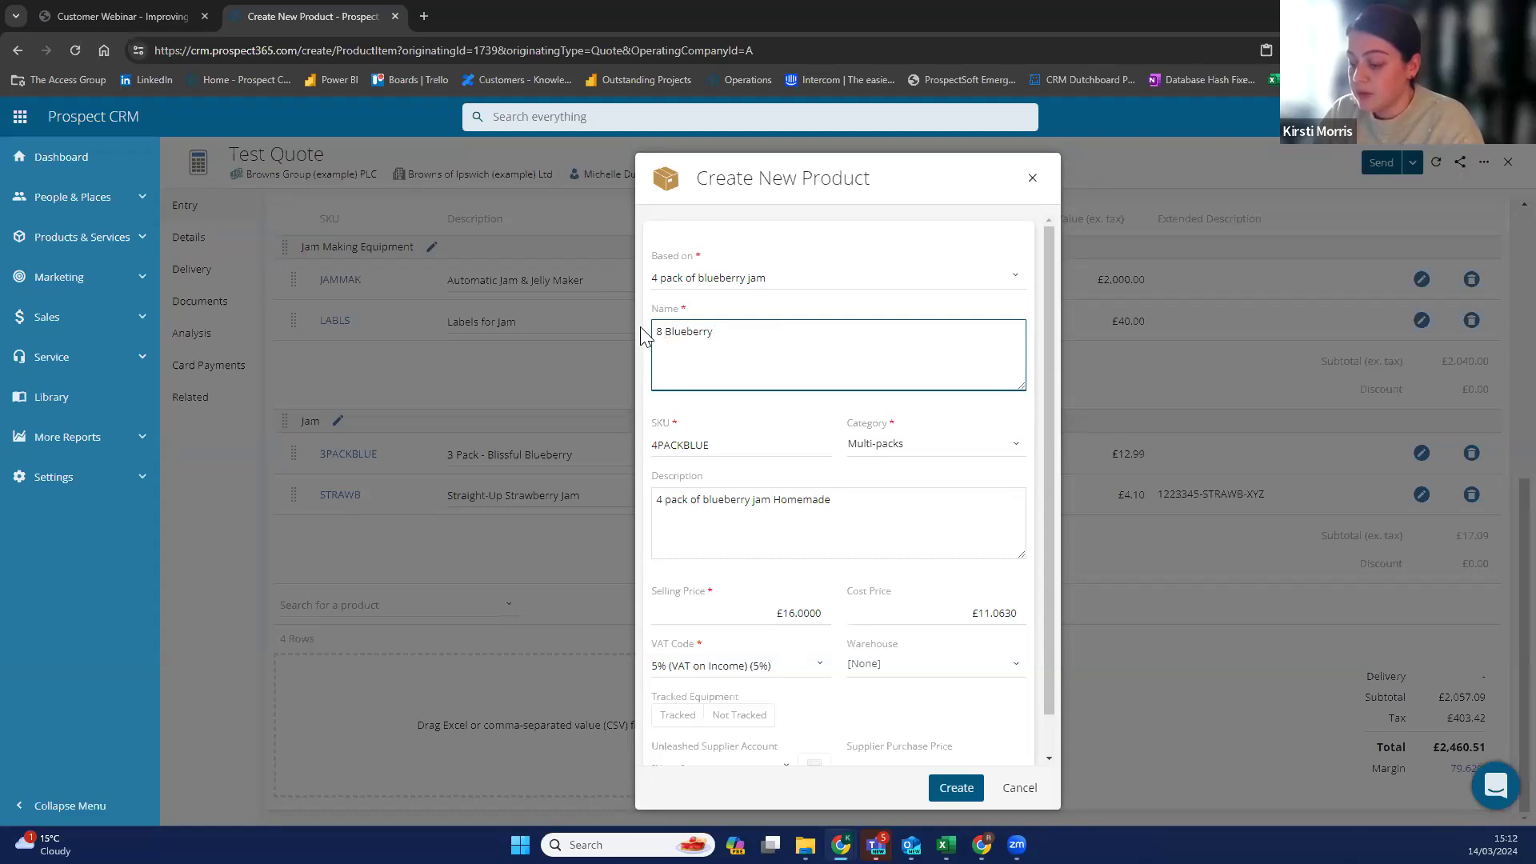
{"action": "type", "text": "& St"}
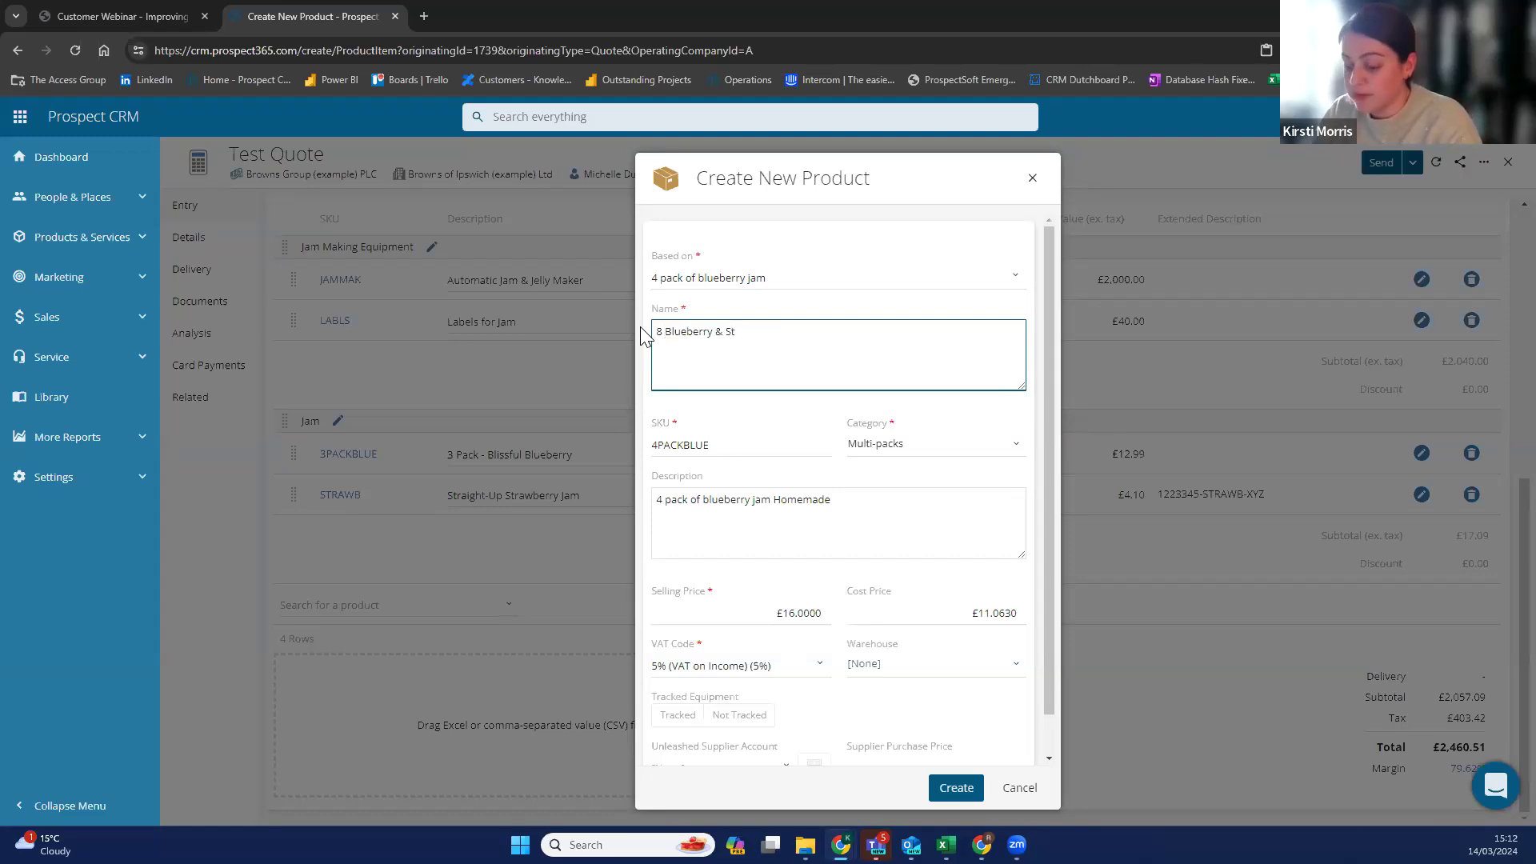
{"action": "type", "text": "rawberry M"}
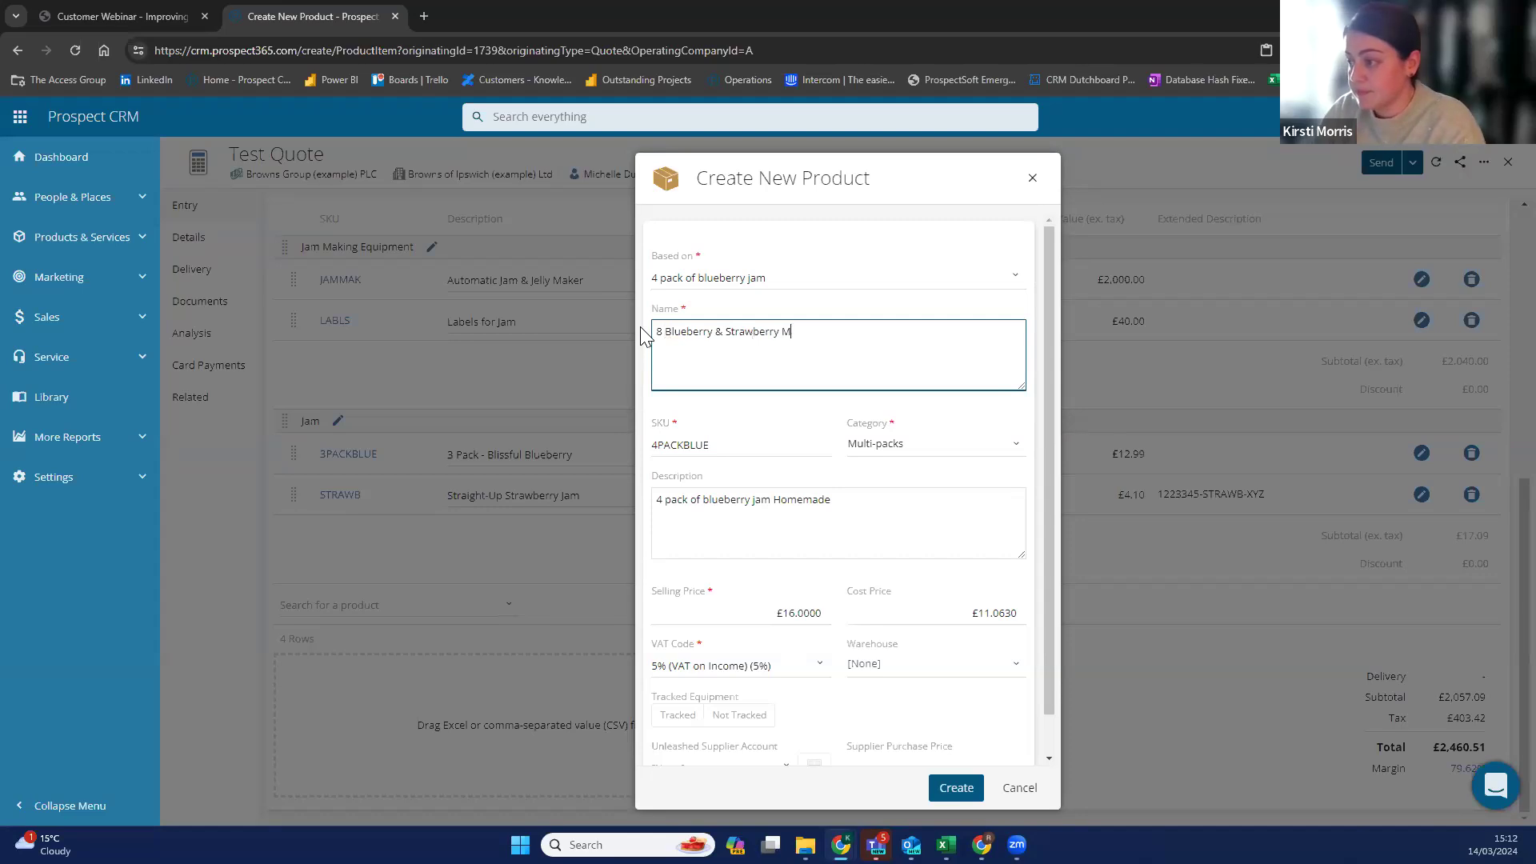
{"action": "type", "text": "ix  Jam"}
{"action": "key", "text": "BackSpace"}
{"action": "key", "text": "BackSpace"}
{"action": "key", "text": "BackSpace"}
{"action": "type", "text": "Jam"}
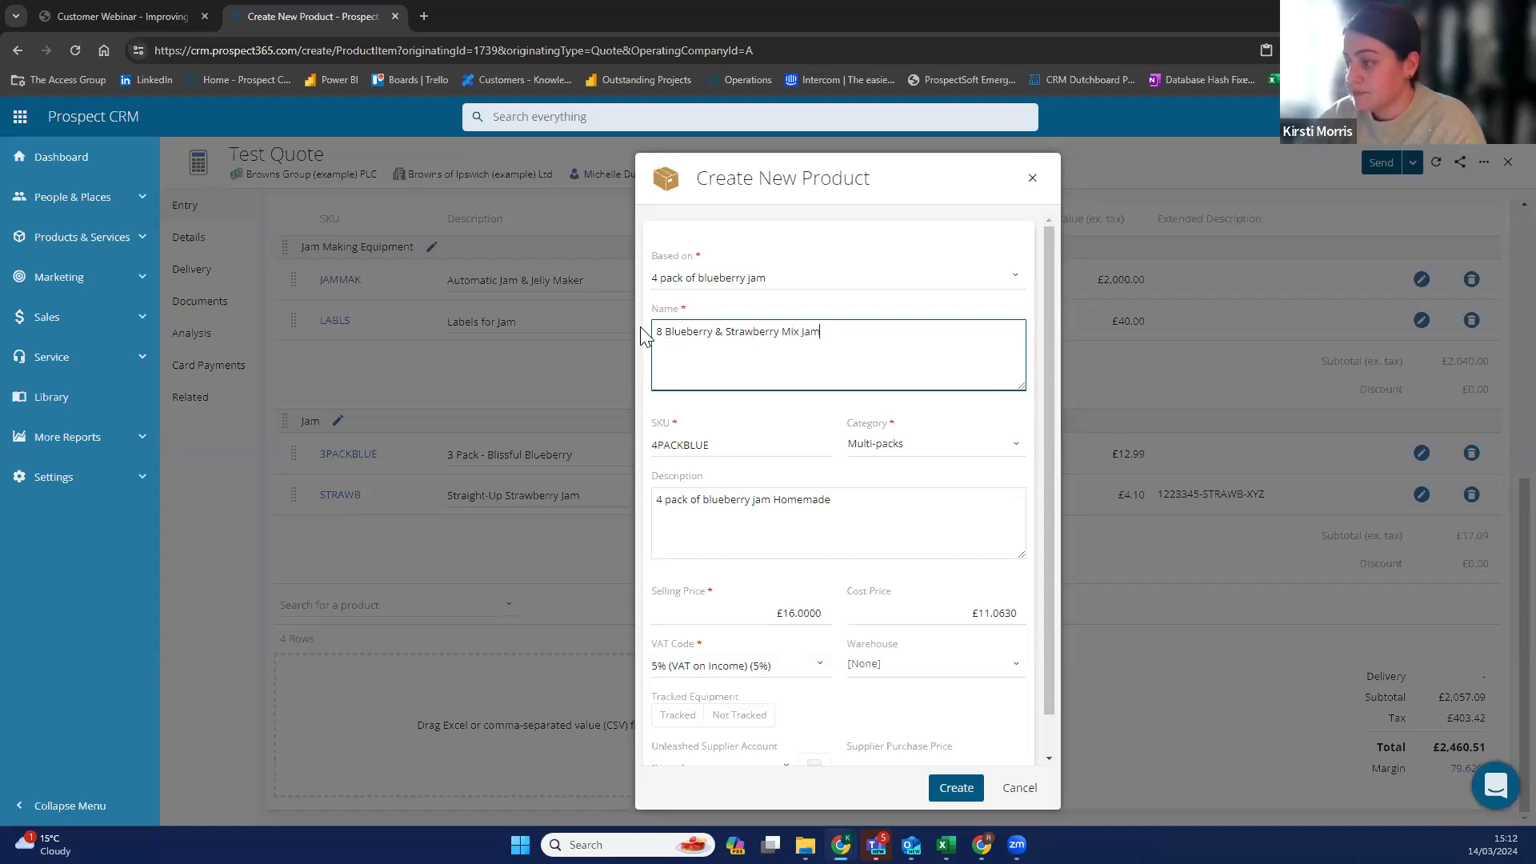
Set the product's VAT code to 20% VAT on Purchases.
{"action": "scroll", "coordinate": [772, 437], "scroll_direction": "down", "scroll_amount": 1}
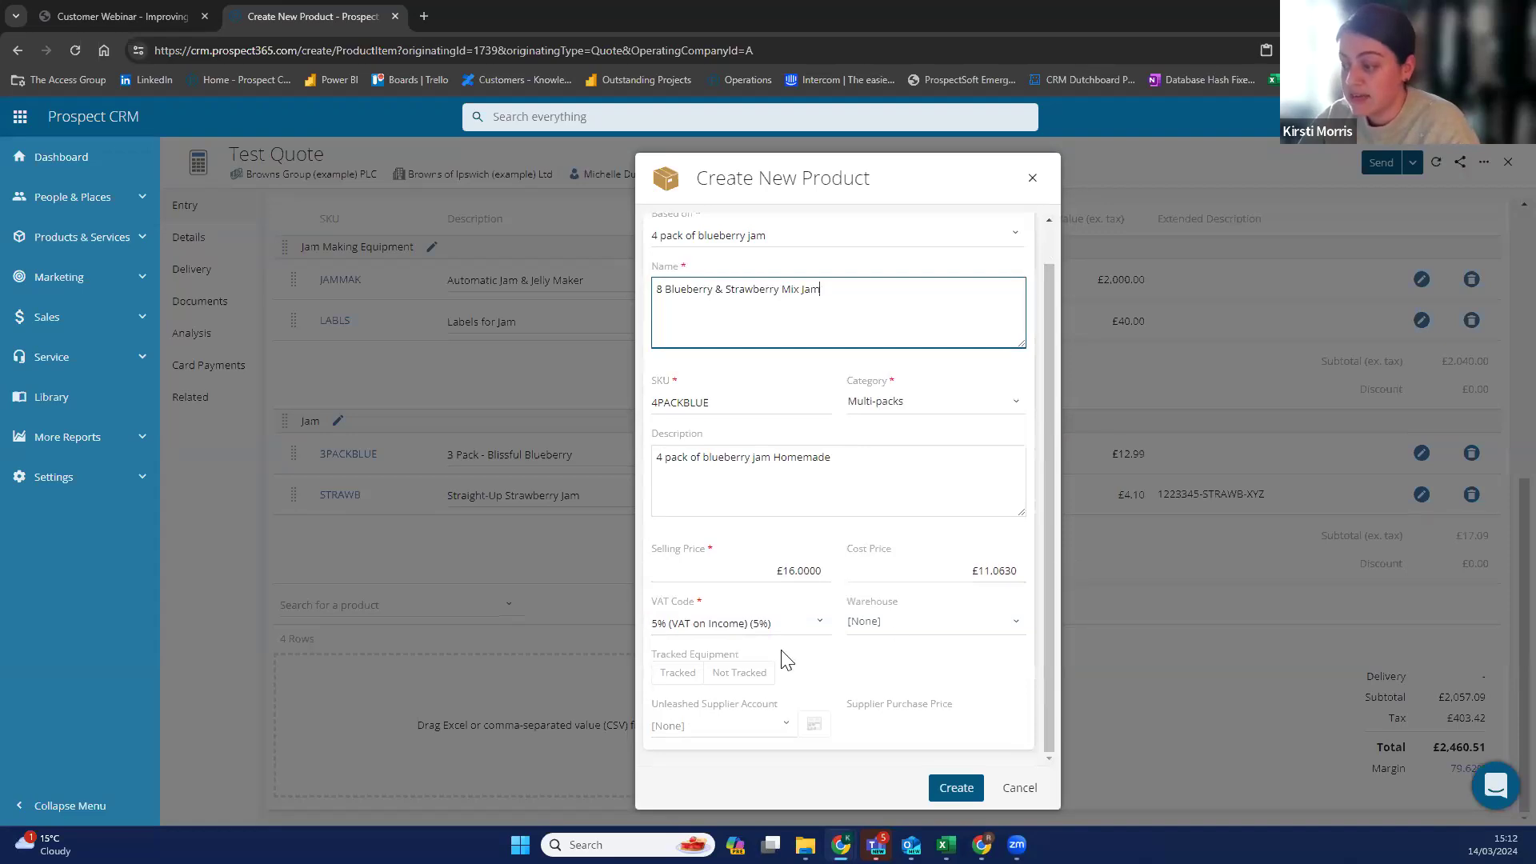
{"action": "left_click", "coordinate": [773, 623]}
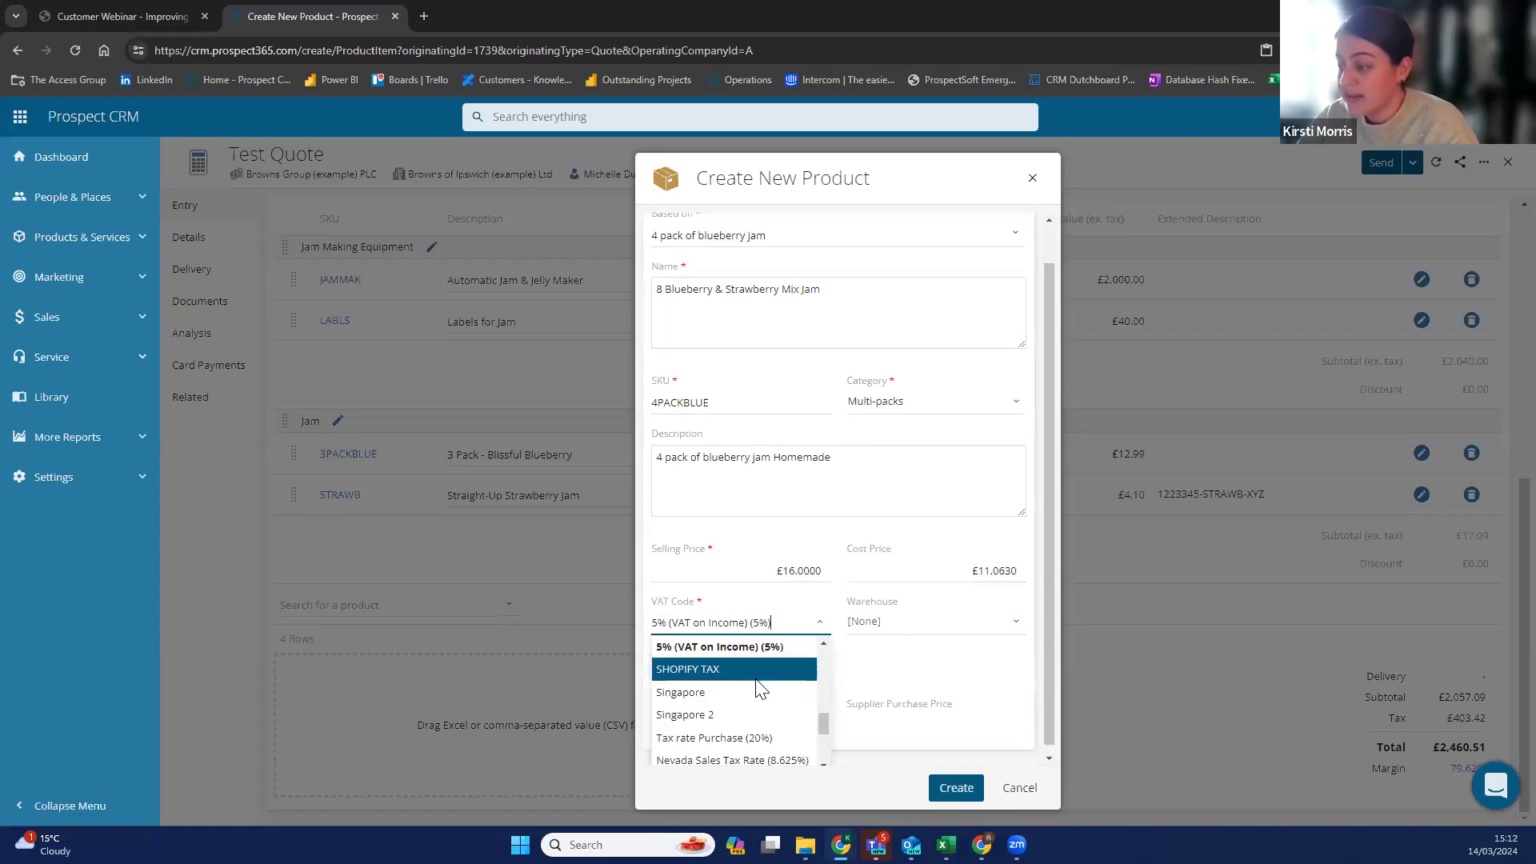
{"action": "scroll", "coordinate": [757, 681], "scroll_direction": "down", "scroll_amount": 1}
{"action": "scroll", "coordinate": [767, 730], "scroll_direction": "down", "scroll_amount": 1}
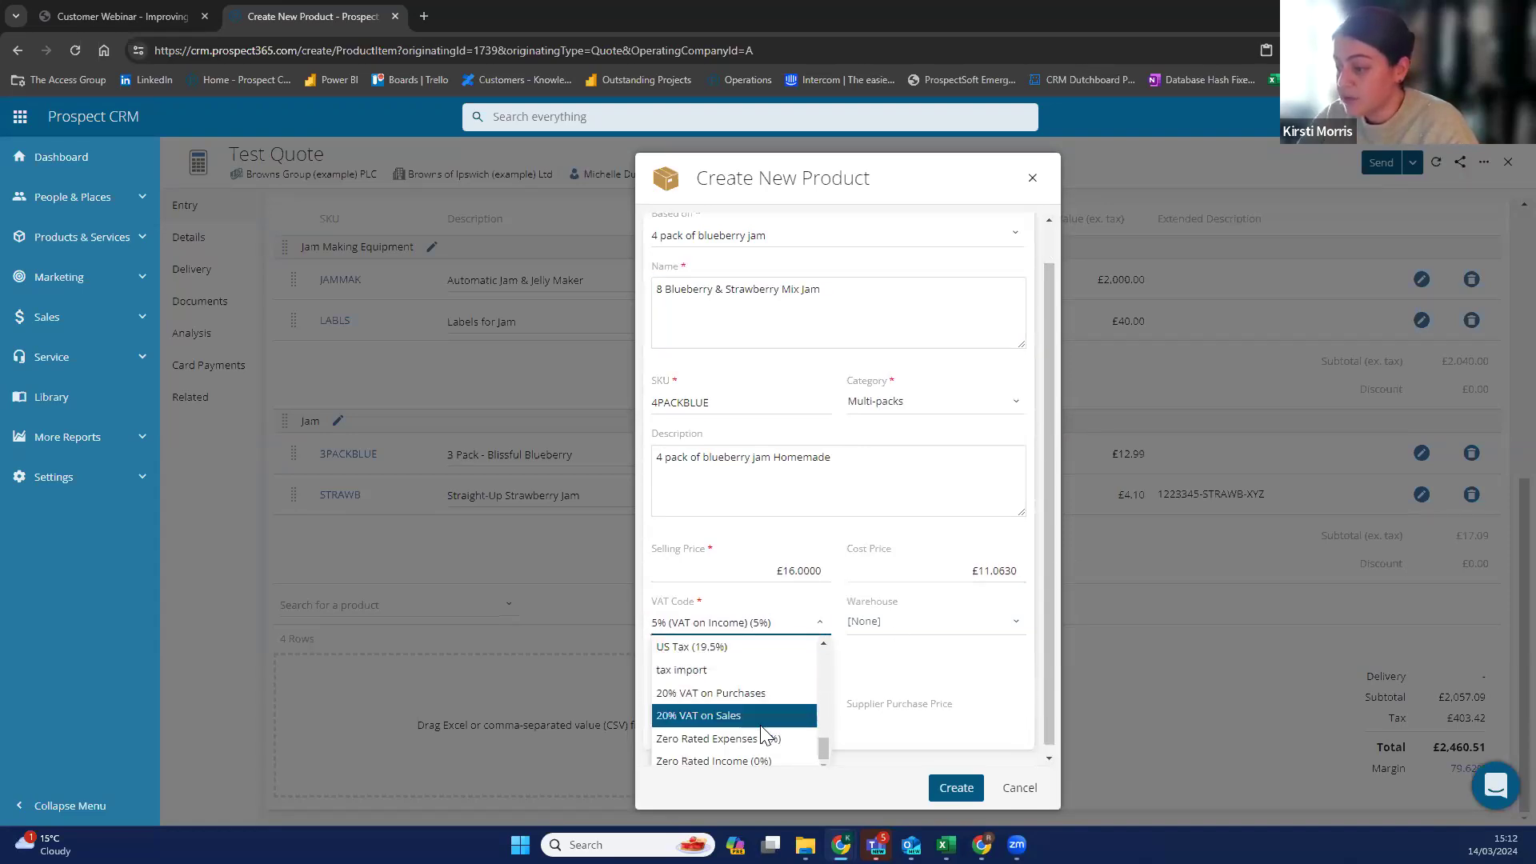
{"action": "left_click", "coordinate": [765, 700]}
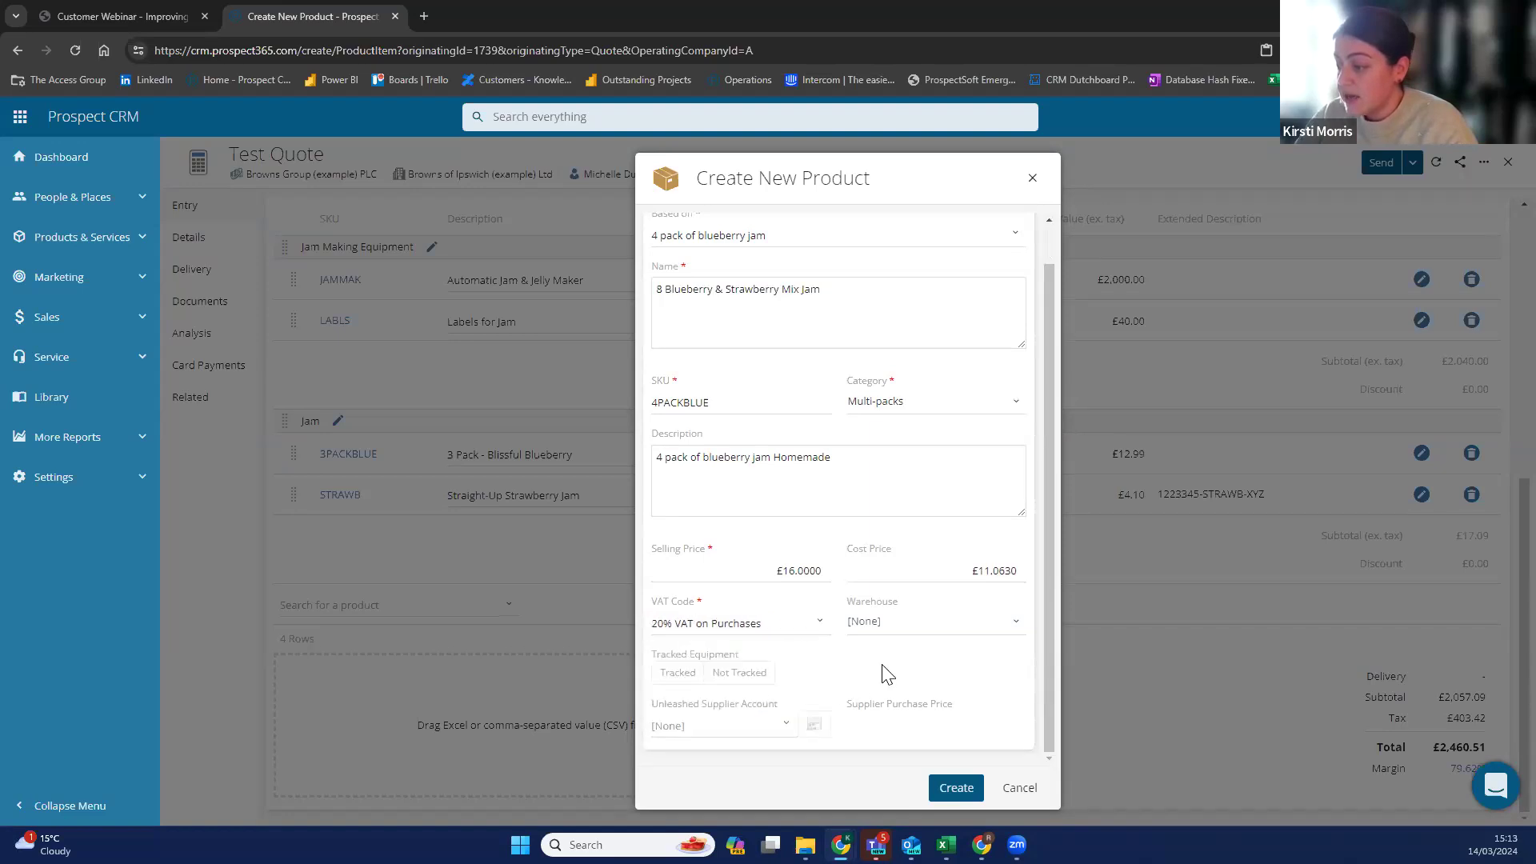
Change the duplicate SKU to 4PACKBLUESTRAW and create the product.
{"action": "mouse_move", "coordinate": [946, 845]}
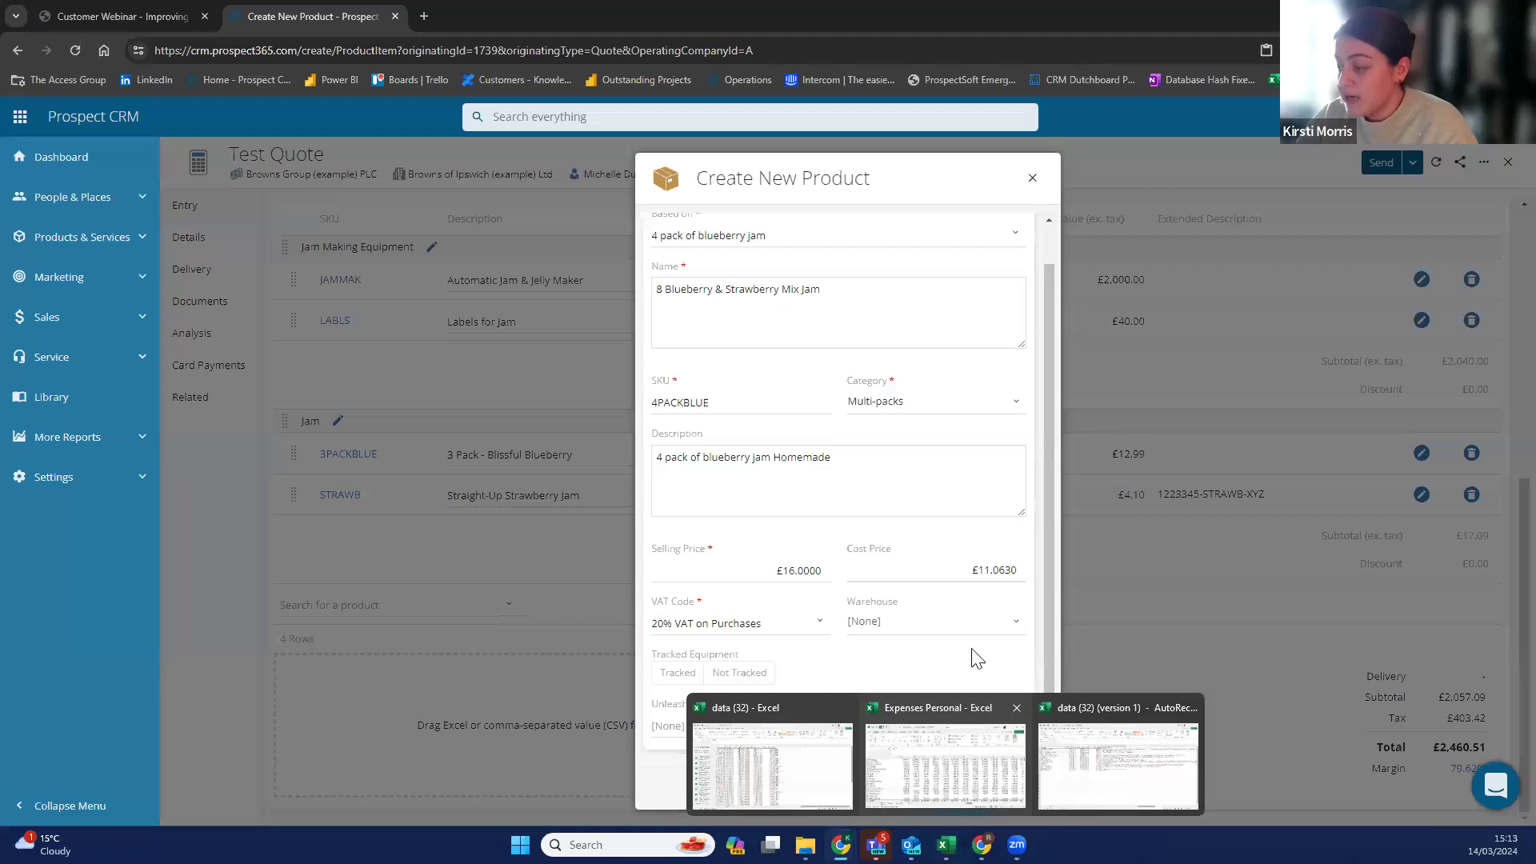
{"action": "left_click", "coordinate": [971, 789]}
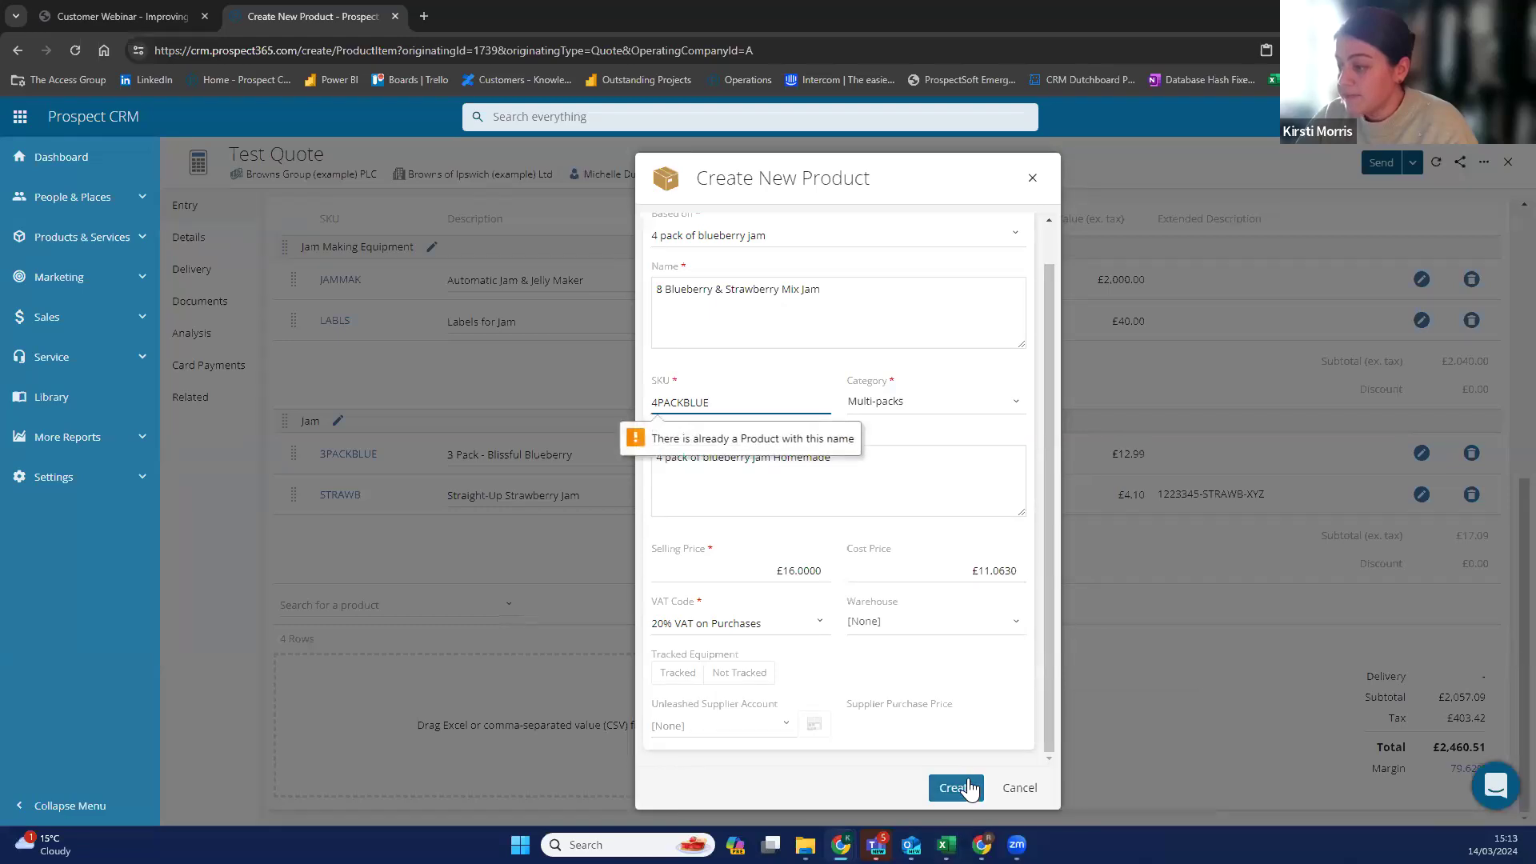
{"action": "double_click", "coordinate": [680, 409]}
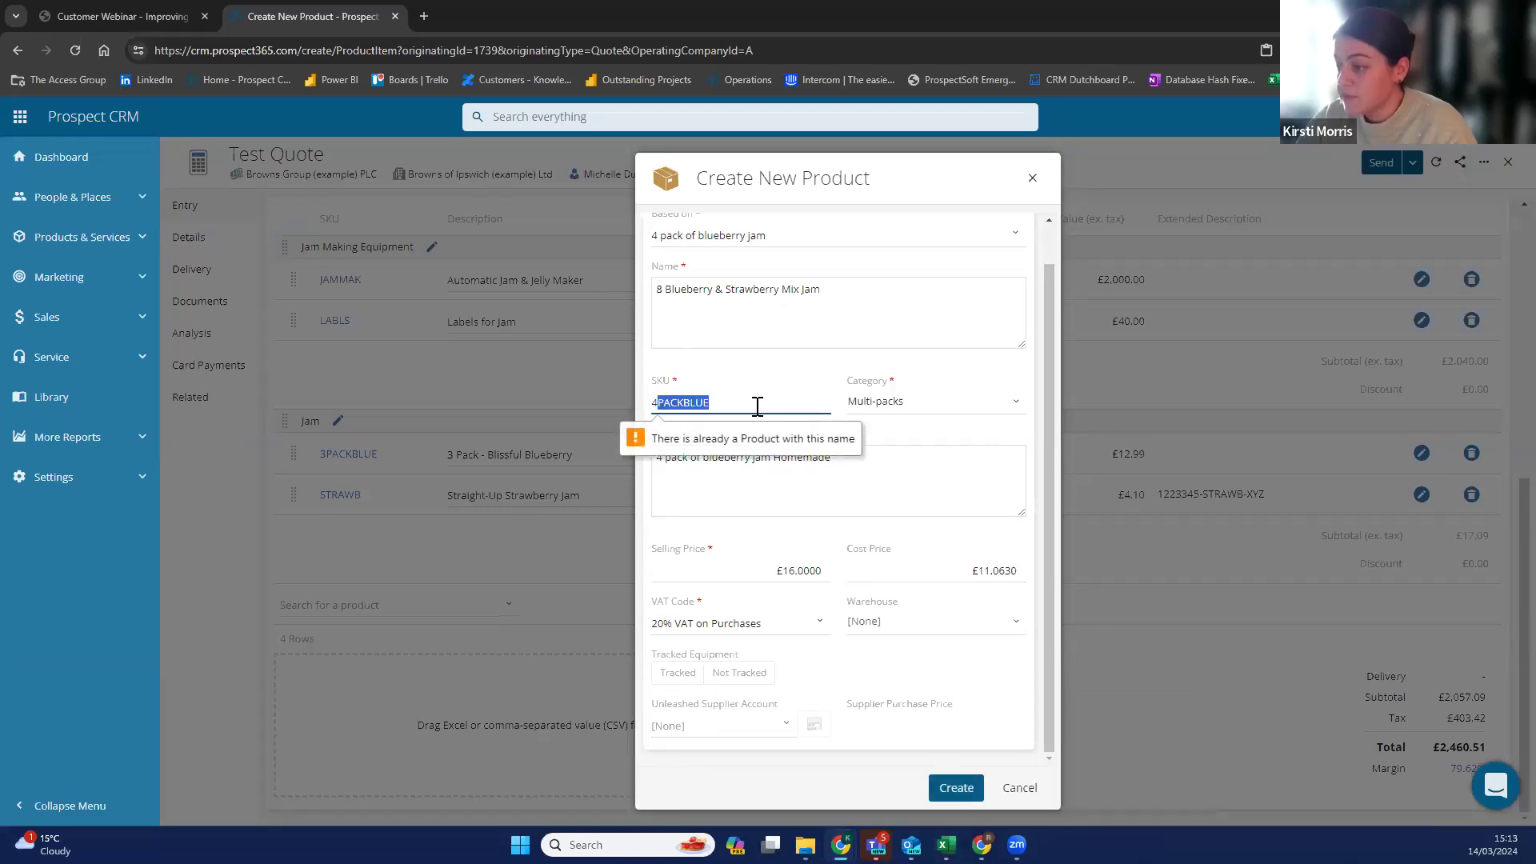
{"action": "left_click", "coordinate": [758, 405]}
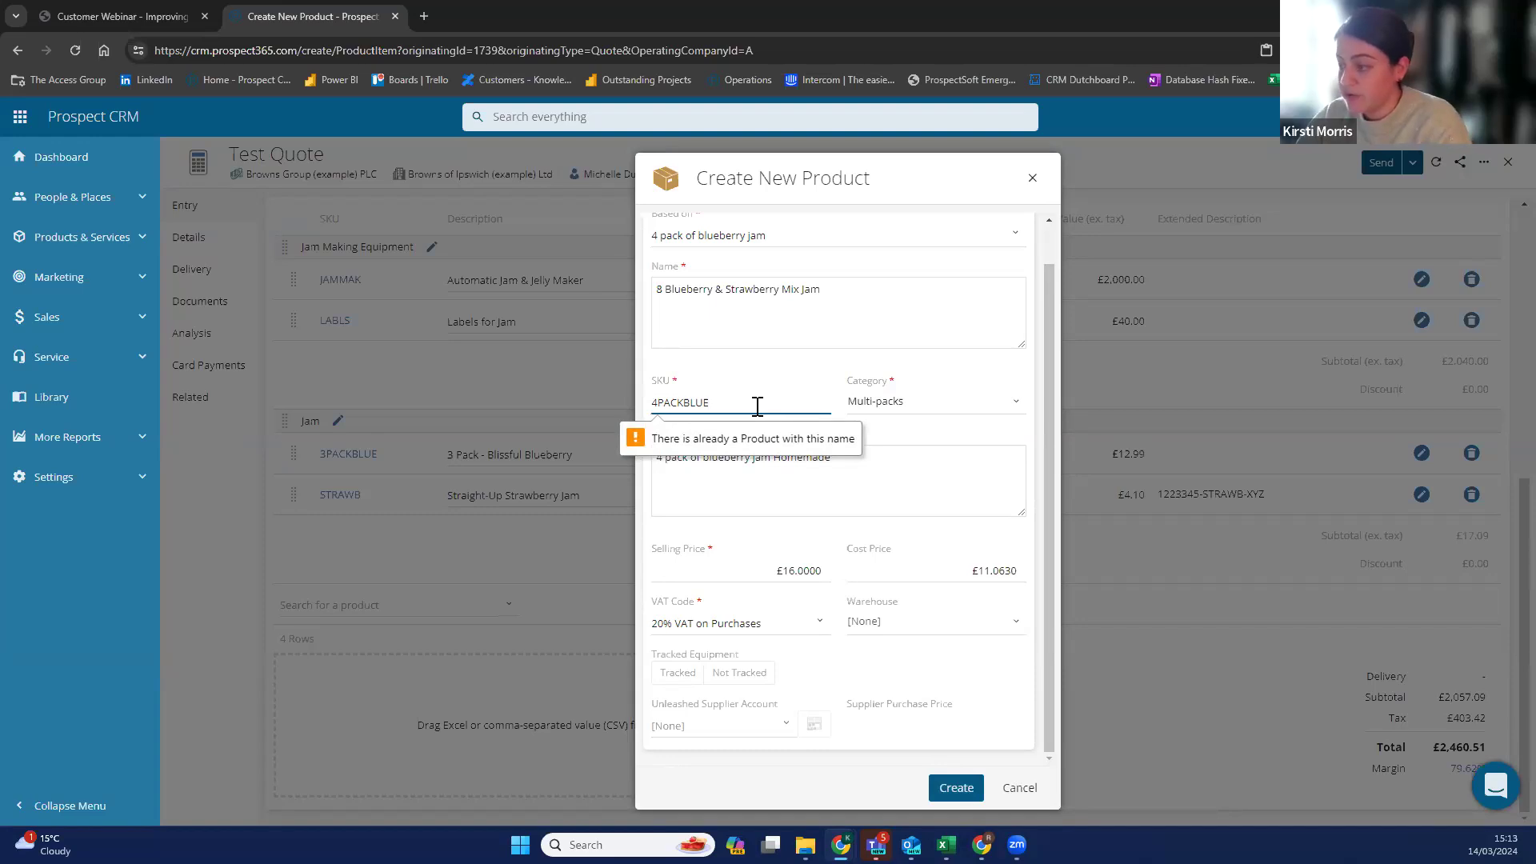
{"action": "type", "text": "str"}
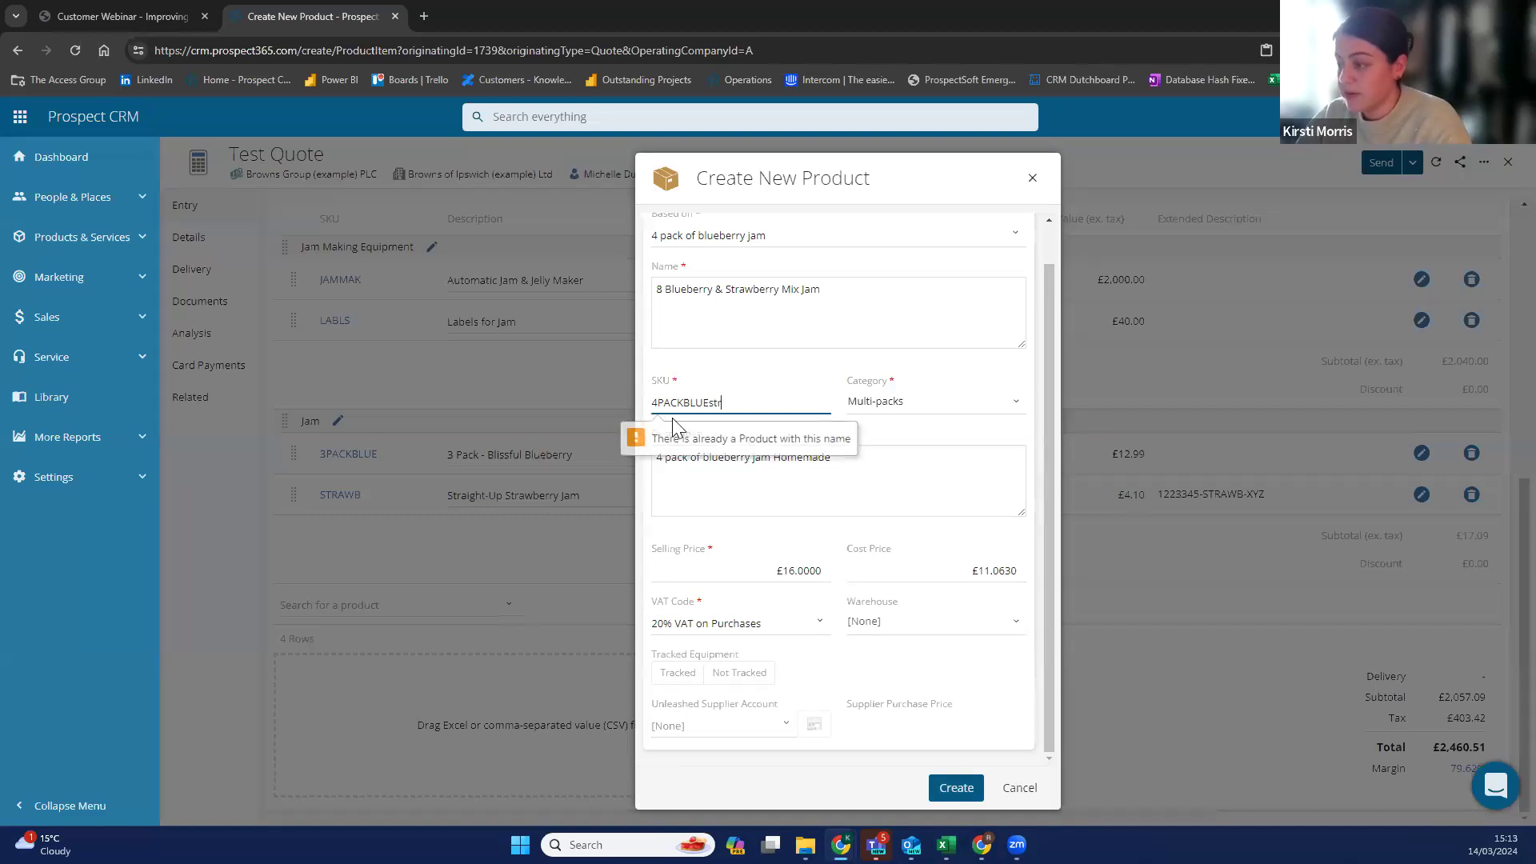
{"action": "type", "text": "a"}
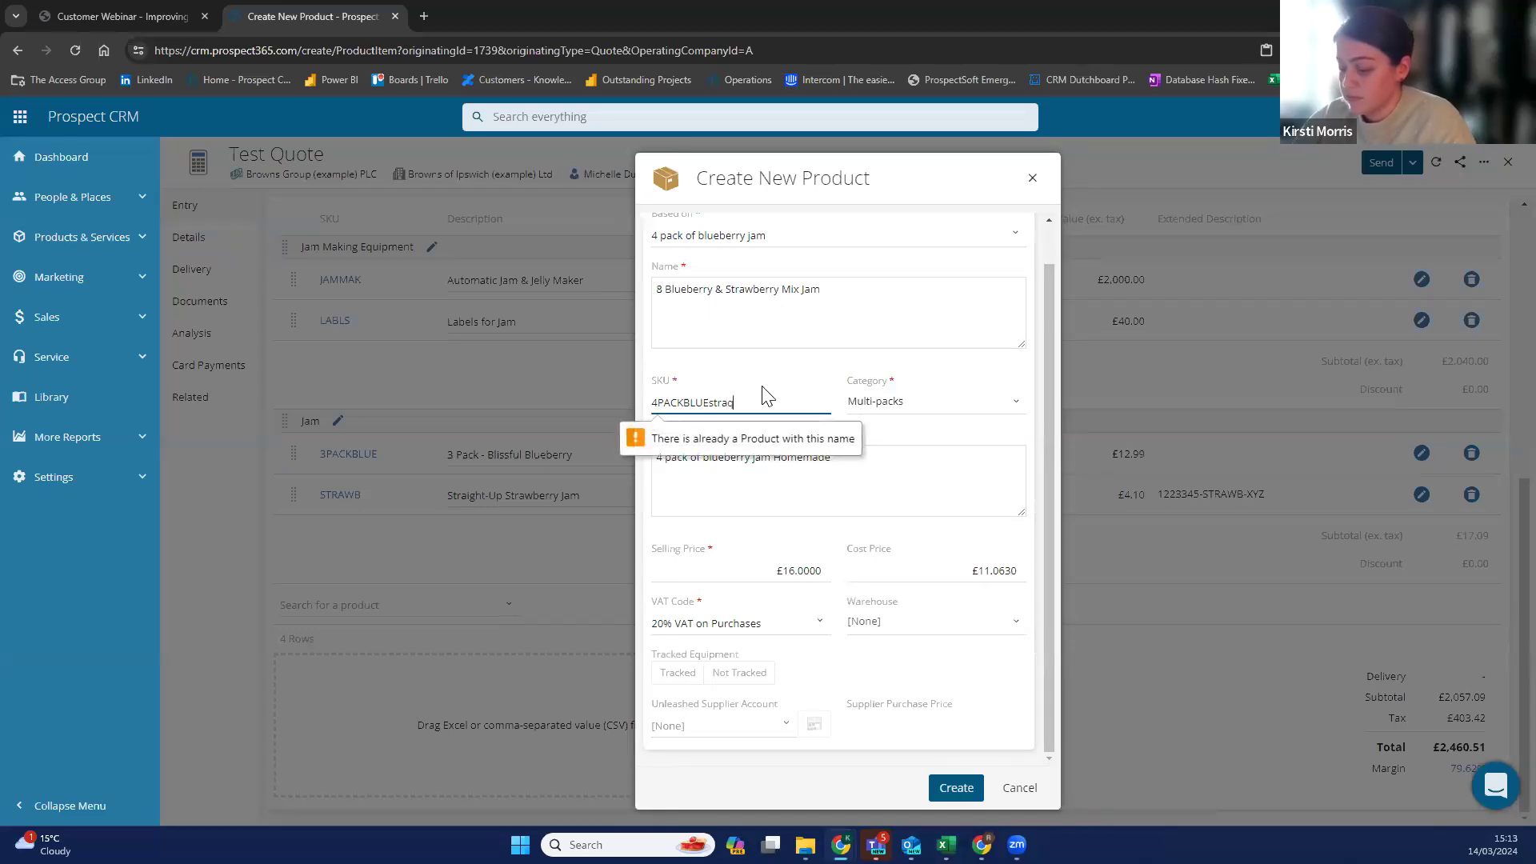
{"action": "type", "text": "w"}
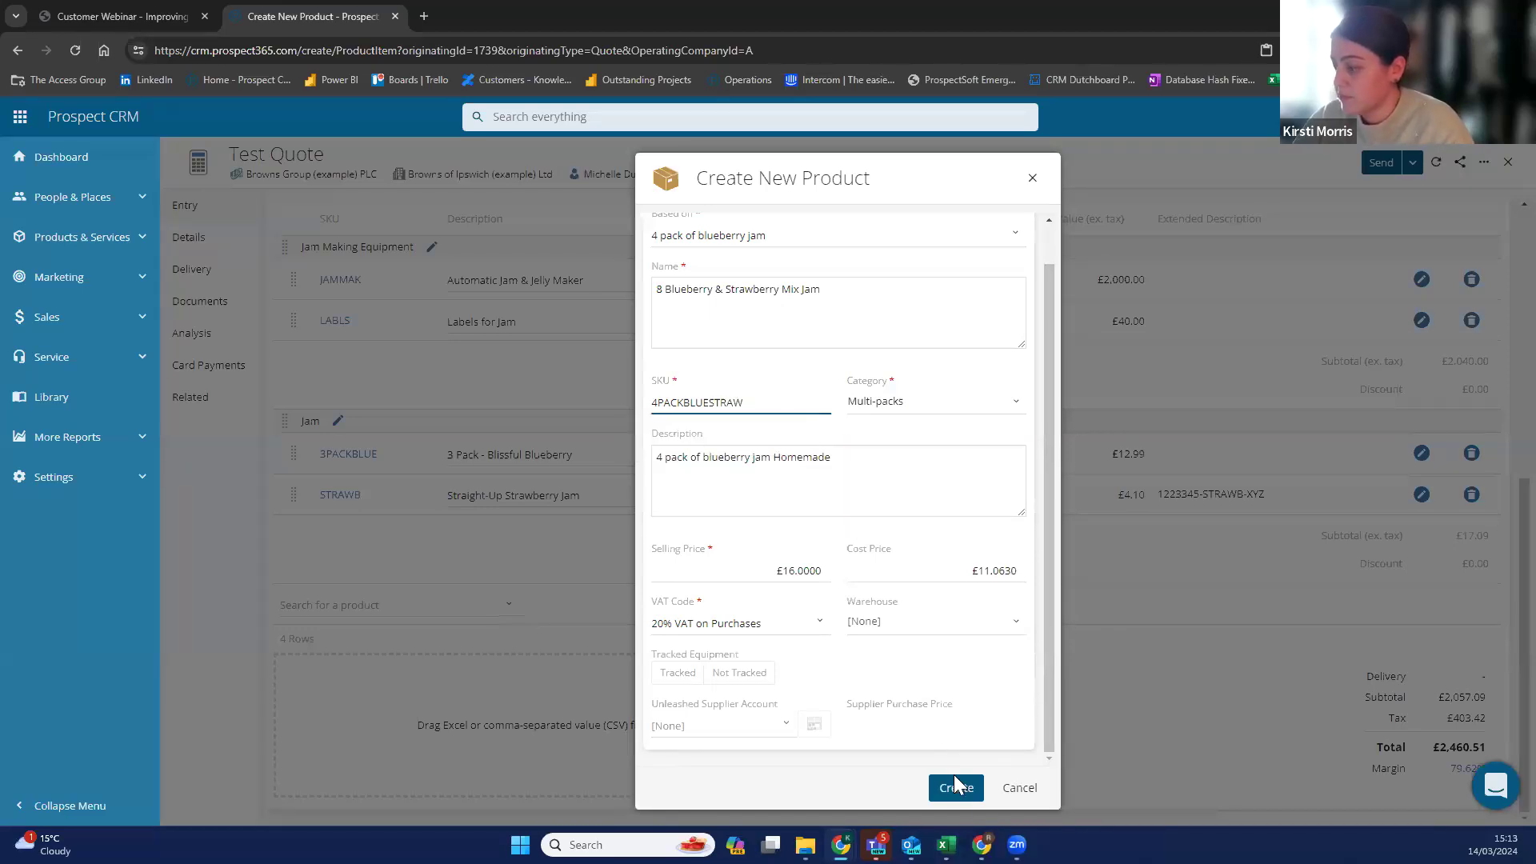
{"action": "left_click", "coordinate": [956, 787]}
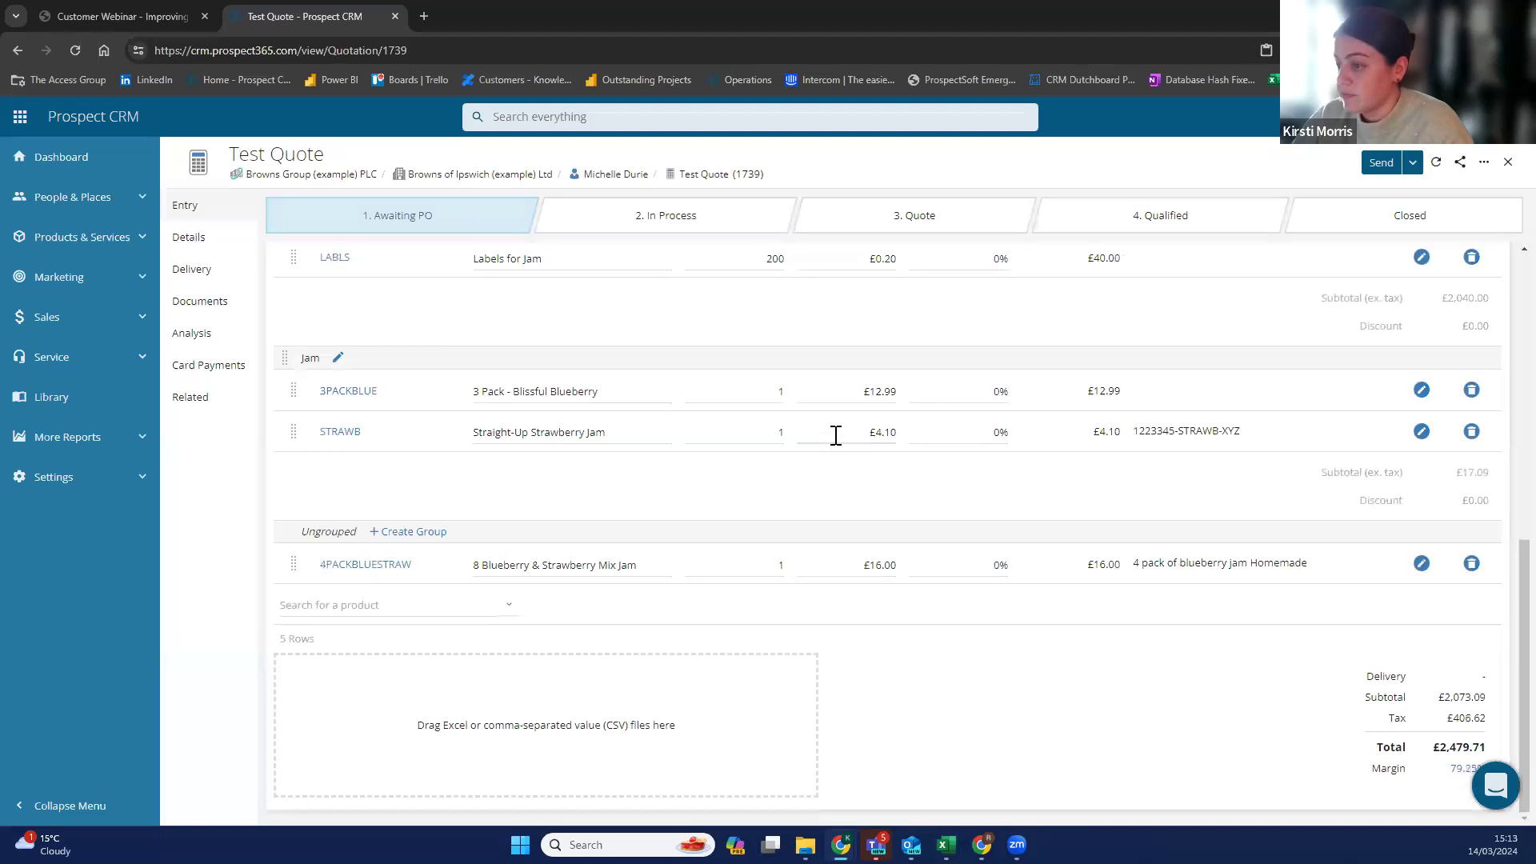
Drag the 4PACKBLUESTRAW line into the Jam group, then scroll back up to Quote Details.
{"action": "scroll", "coordinate": [767, 476], "scroll_direction": "up", "scroll_amount": 1}
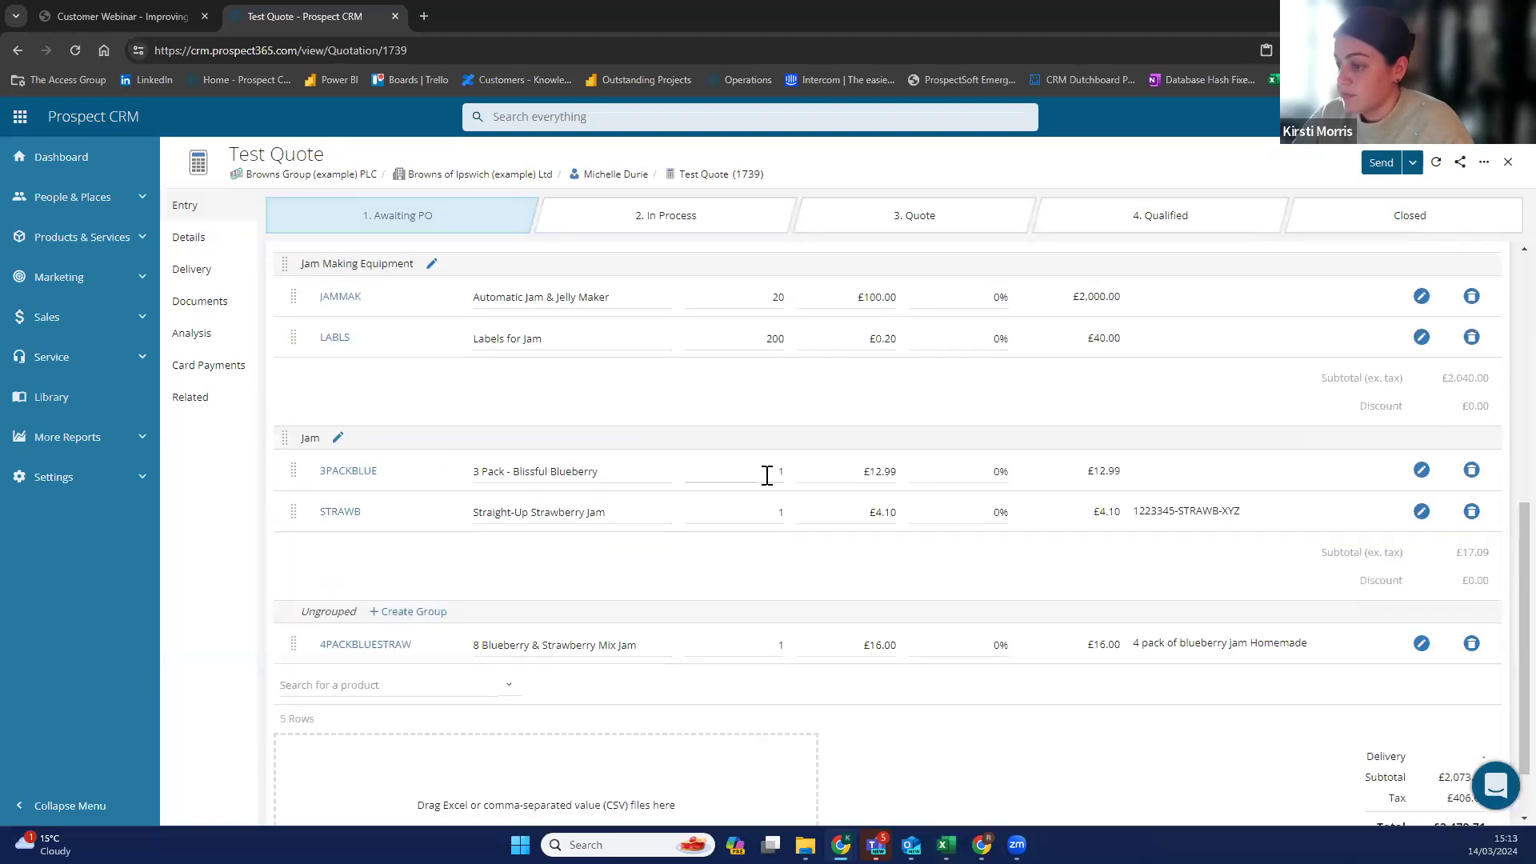
{"action": "scroll", "coordinate": [766, 475], "scroll_direction": "down", "scroll_amount": 1}
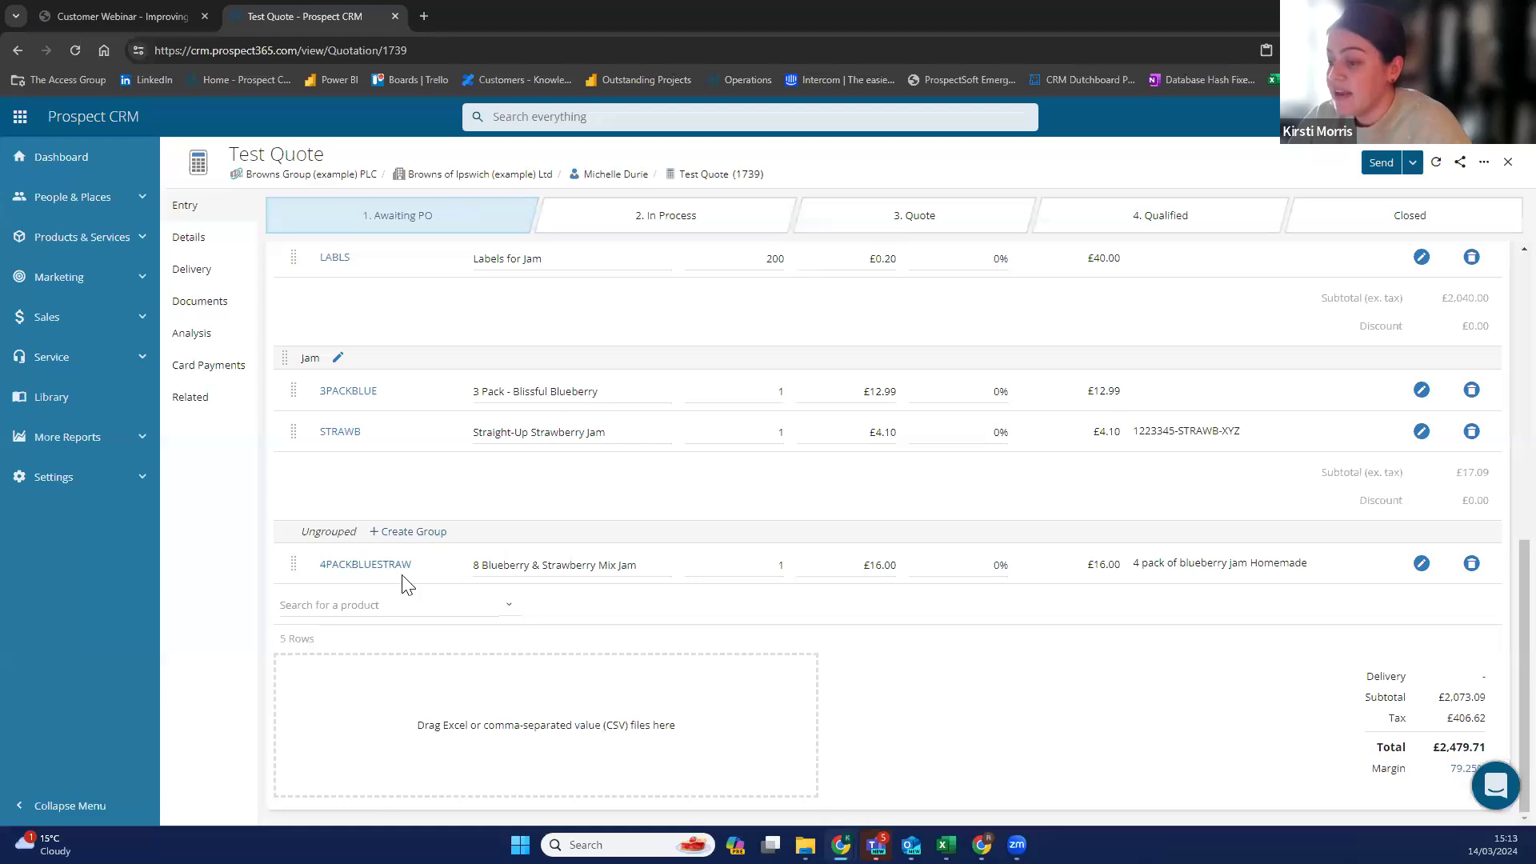
{"action": "left_click_drag", "start_coordinate": [294, 564], "coordinate": [302, 456]}
{"action": "left_click_drag", "start_coordinate": [291, 560], "coordinate": [295, 401]}
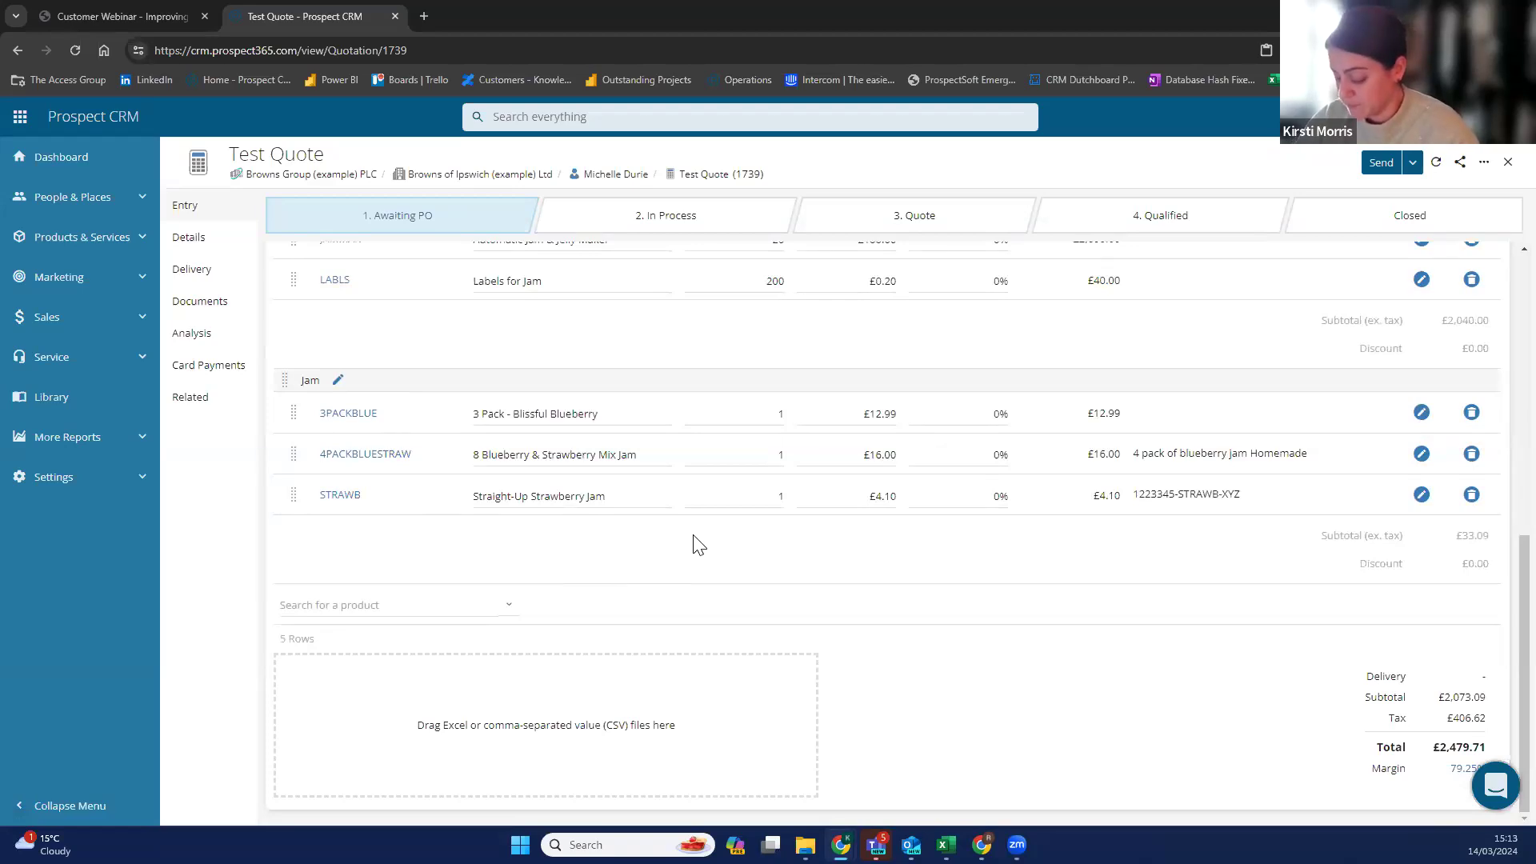
{"action": "scroll", "coordinate": [696, 539], "scroll_direction": "up", "scroll_amount": 2}
{"action": "scroll", "coordinate": [697, 532], "scroll_direction": "up", "scroll_amount": 2}
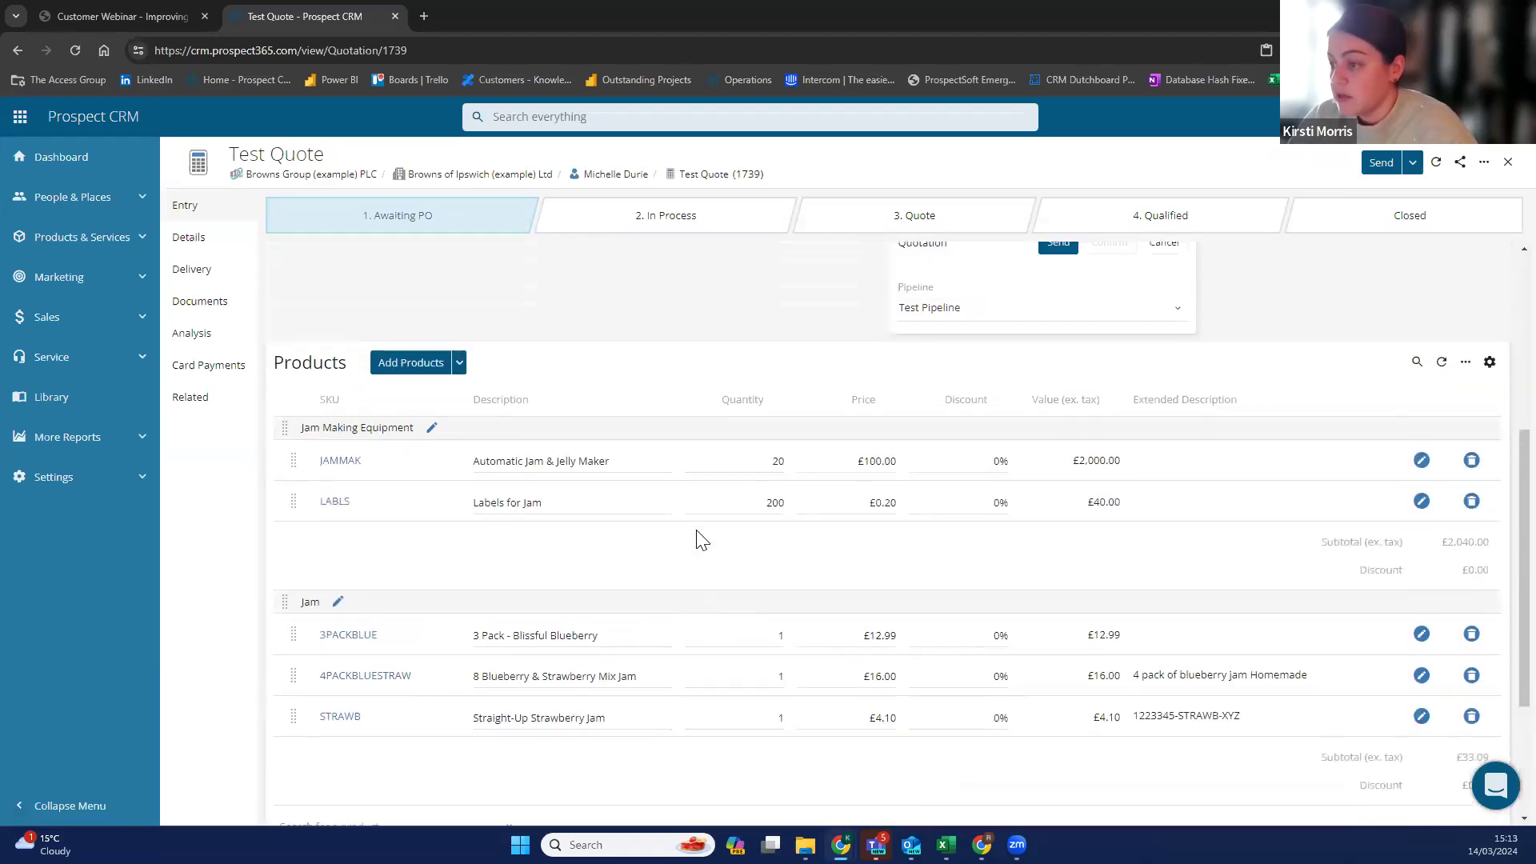
{"action": "scroll", "coordinate": [696, 532], "scroll_direction": "down", "scroll_amount": 1}
{"action": "scroll", "coordinate": [697, 532], "scroll_direction": "down", "scroll_amount": 2}
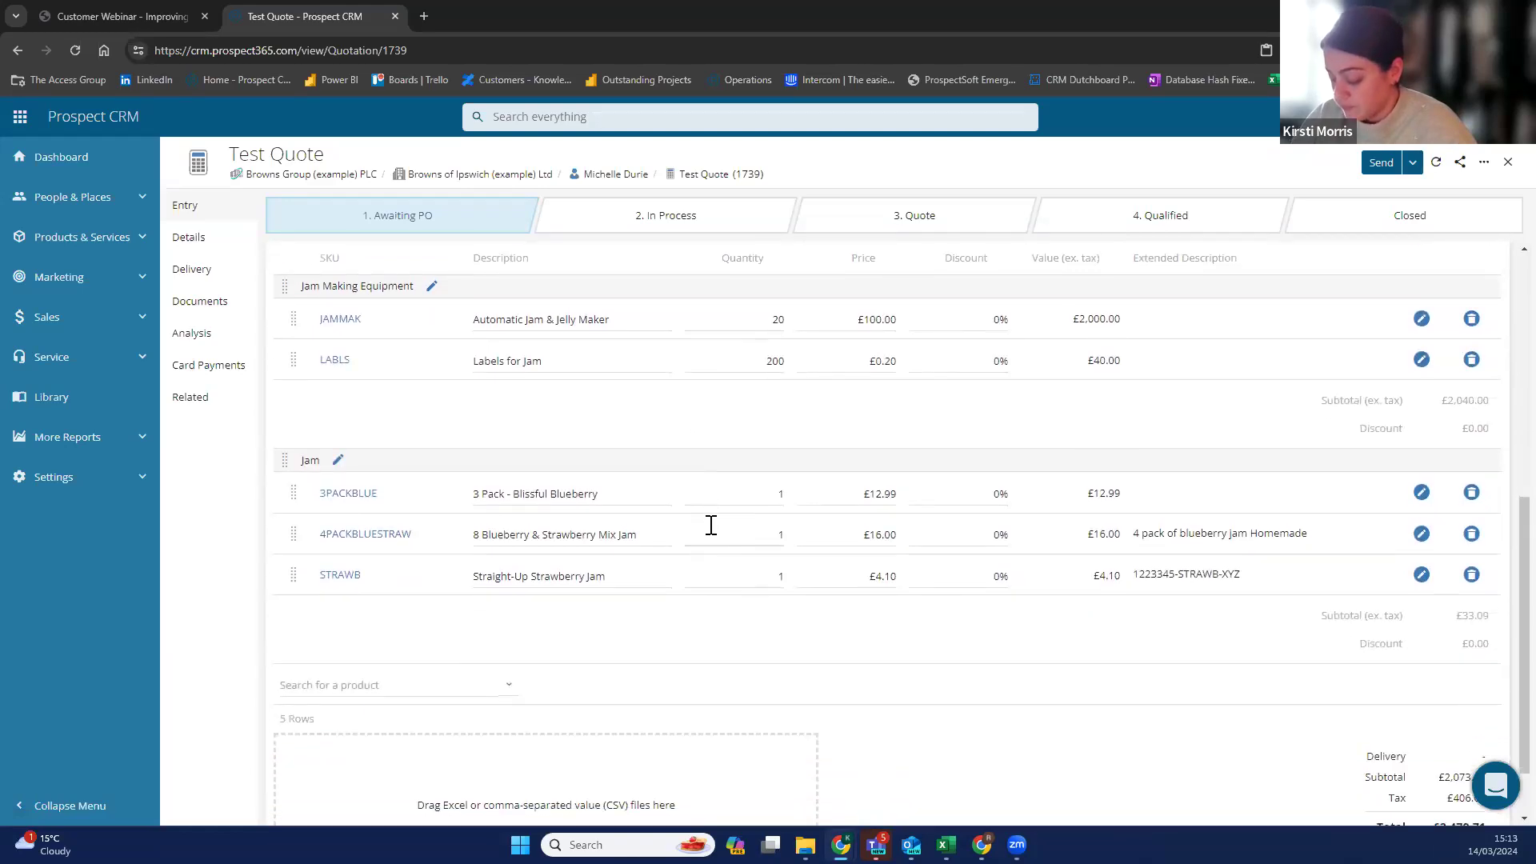
{"action": "scroll", "coordinate": [816, 491], "scroll_direction": "up", "scroll_amount": 2}
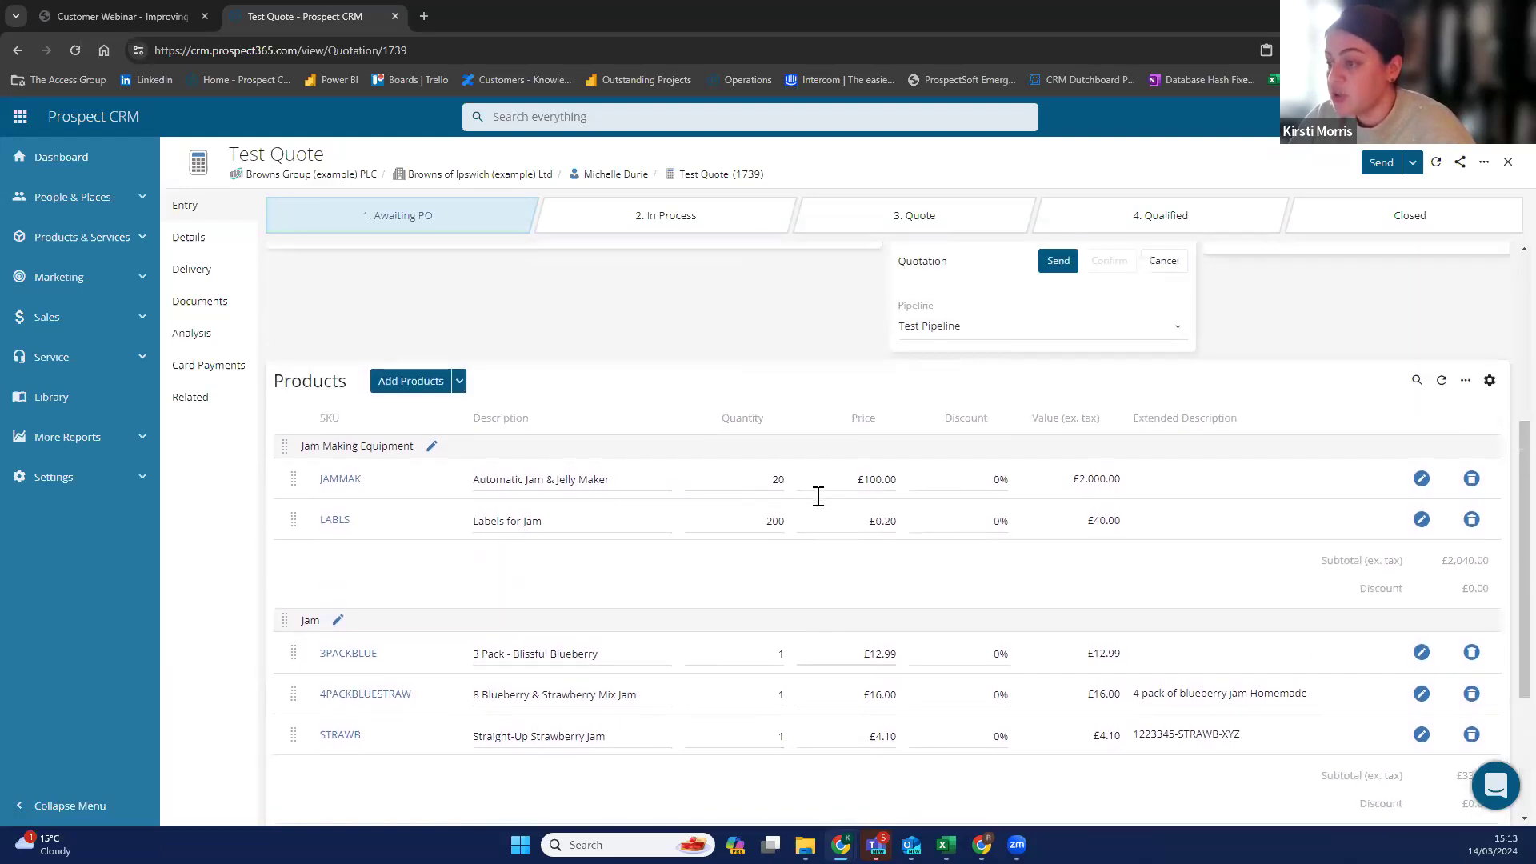
{"action": "scroll", "coordinate": [822, 502], "scroll_direction": "up", "scroll_amount": 4}
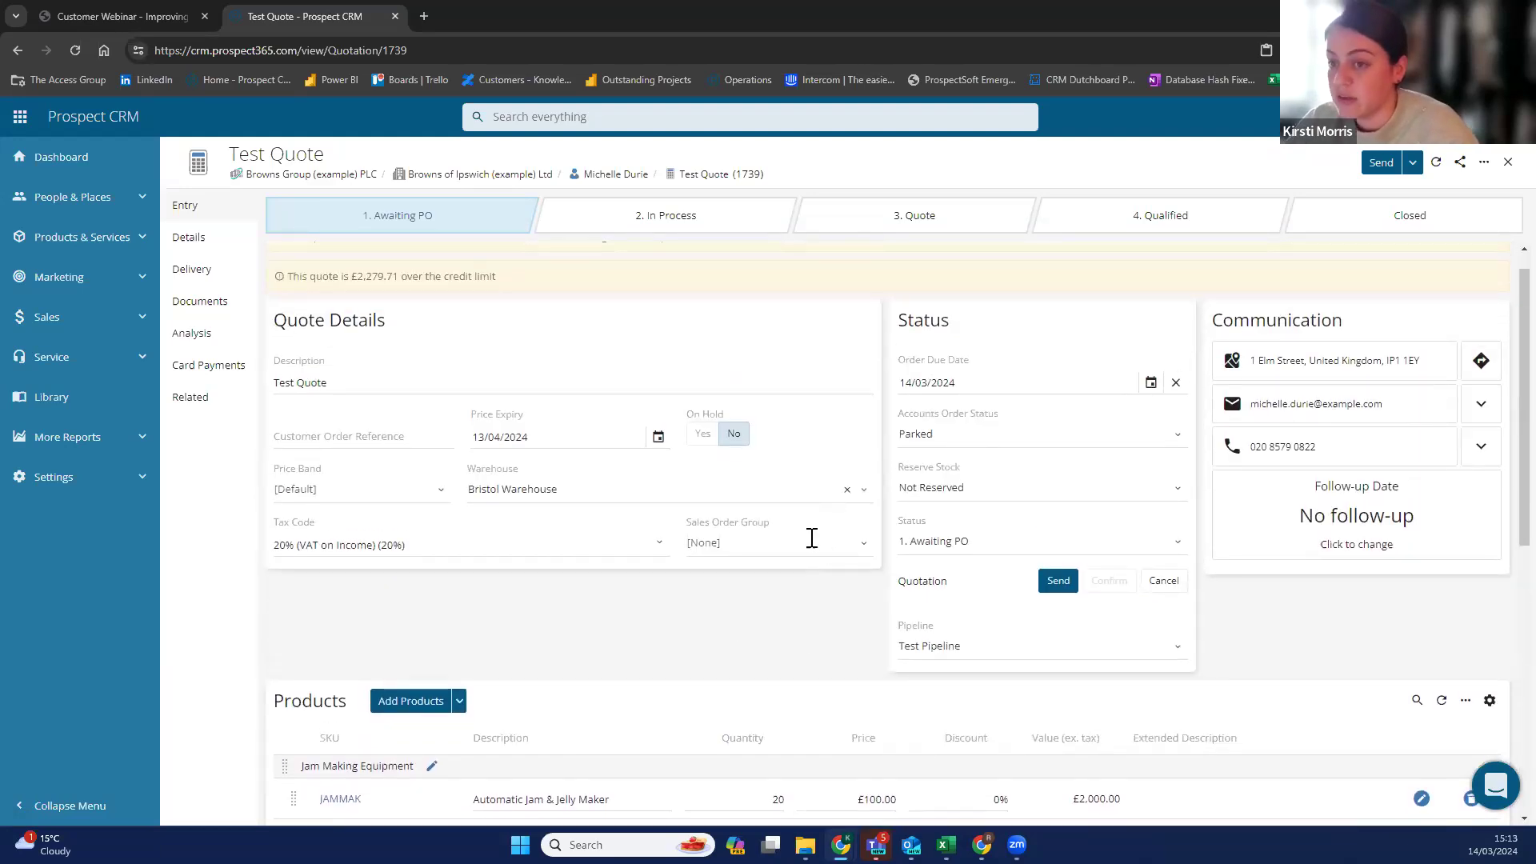
Draft a Test Quote email from the Basic Email Quote template, review its body, and close it unsent.
{"action": "left_click", "coordinate": [1358, 411]}
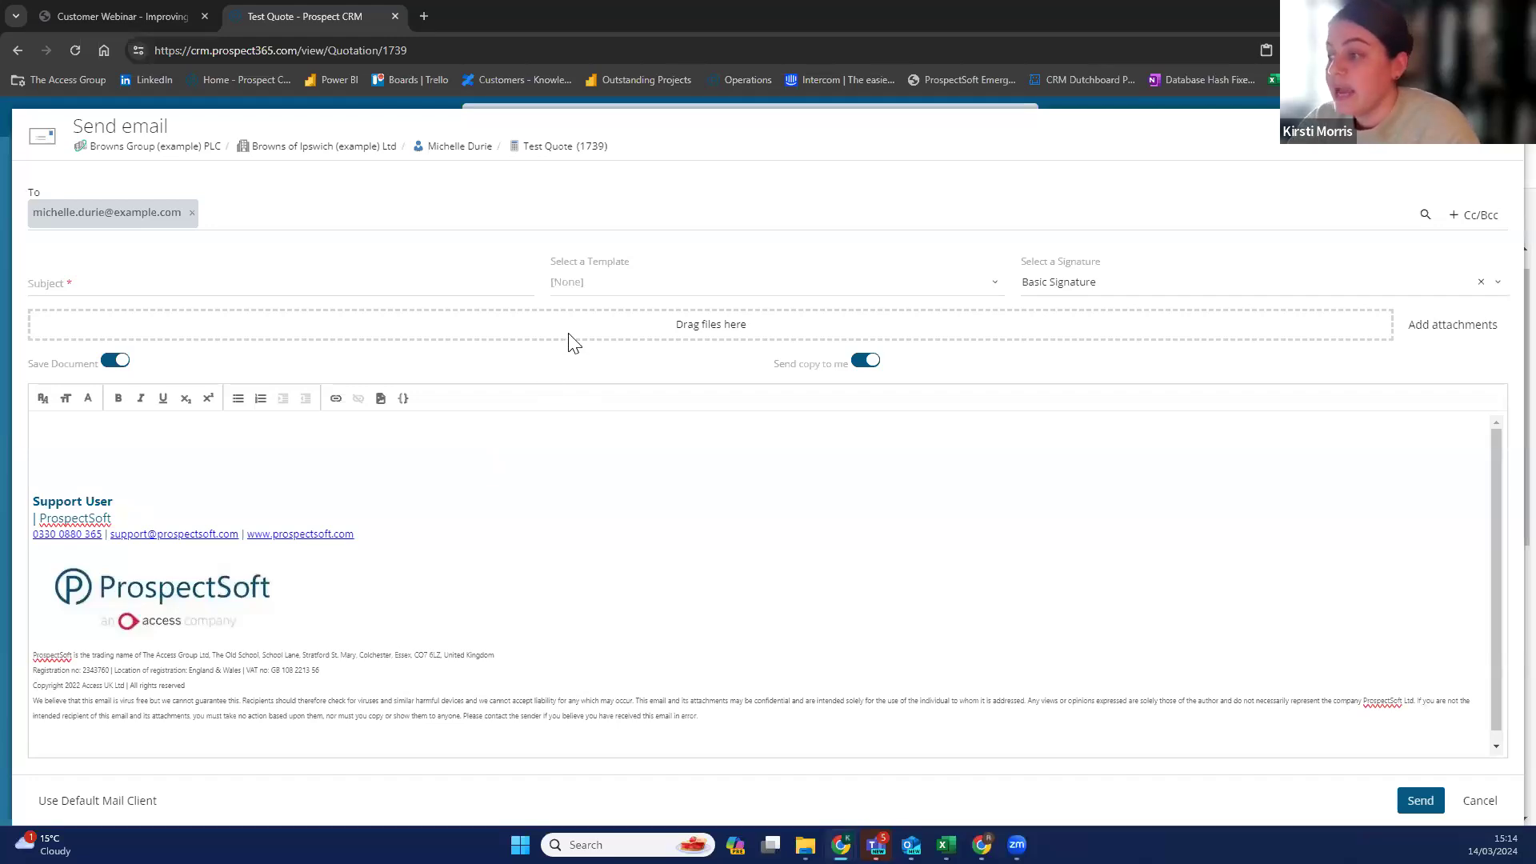
{"action": "left_click", "coordinate": [596, 284]}
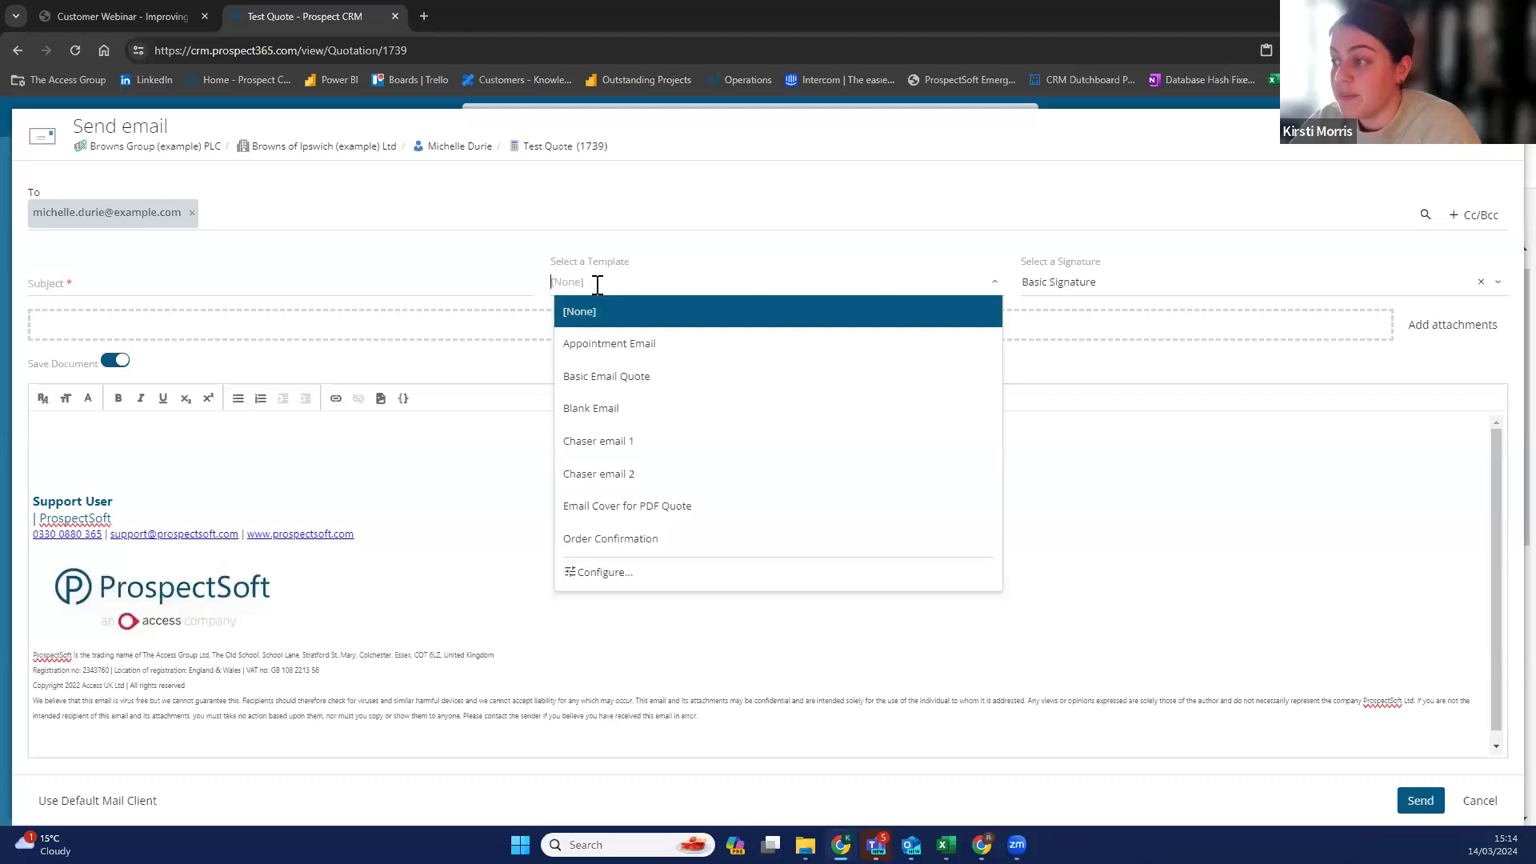
{"action": "left_click", "coordinate": [621, 378]}
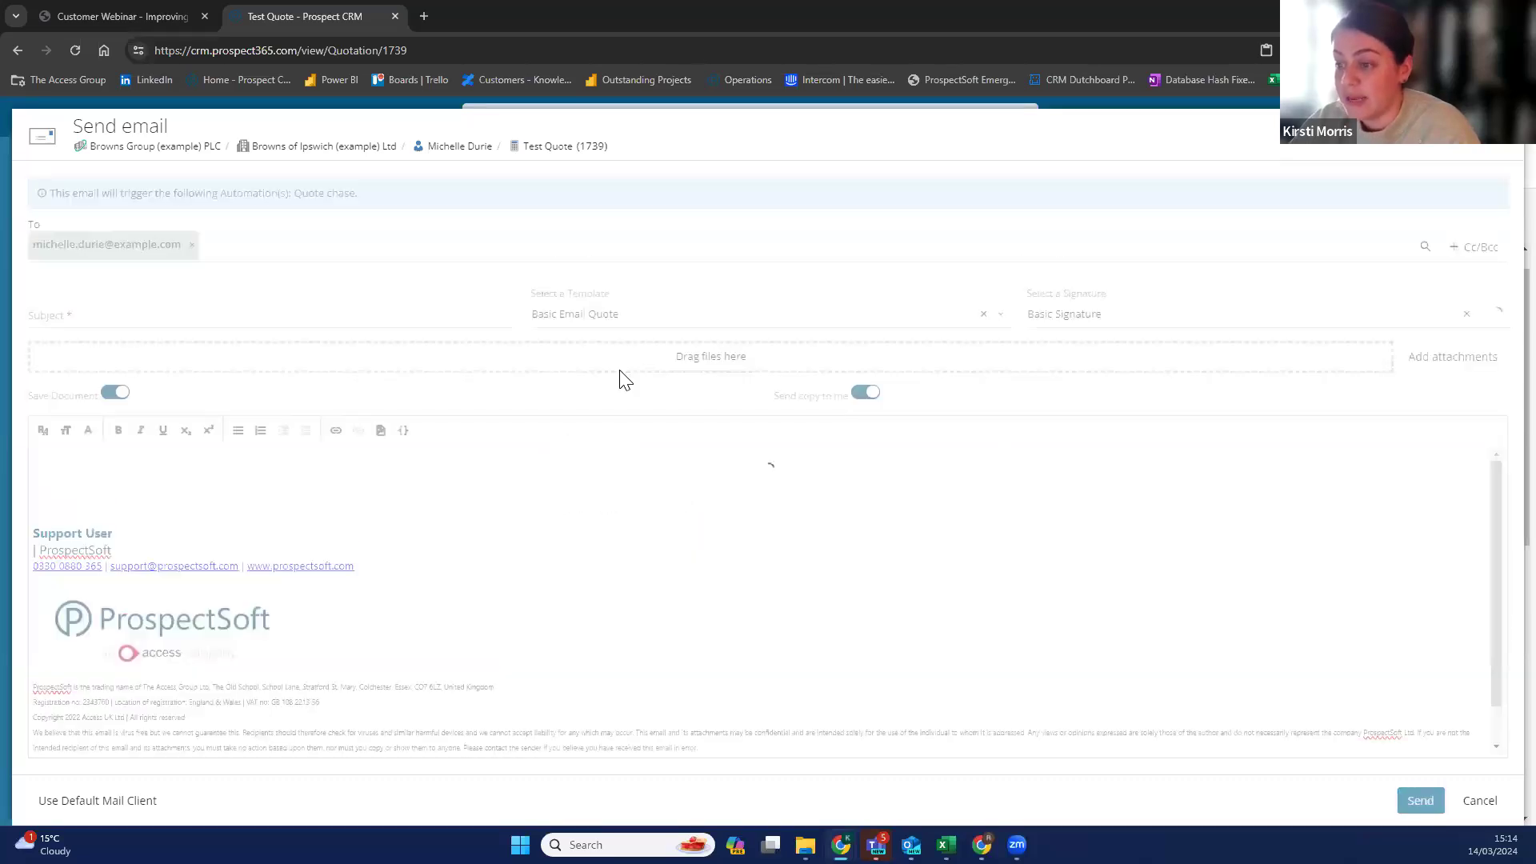
{"action": "scroll", "coordinate": [262, 483], "scroll_direction": "down", "scroll_amount": 3}
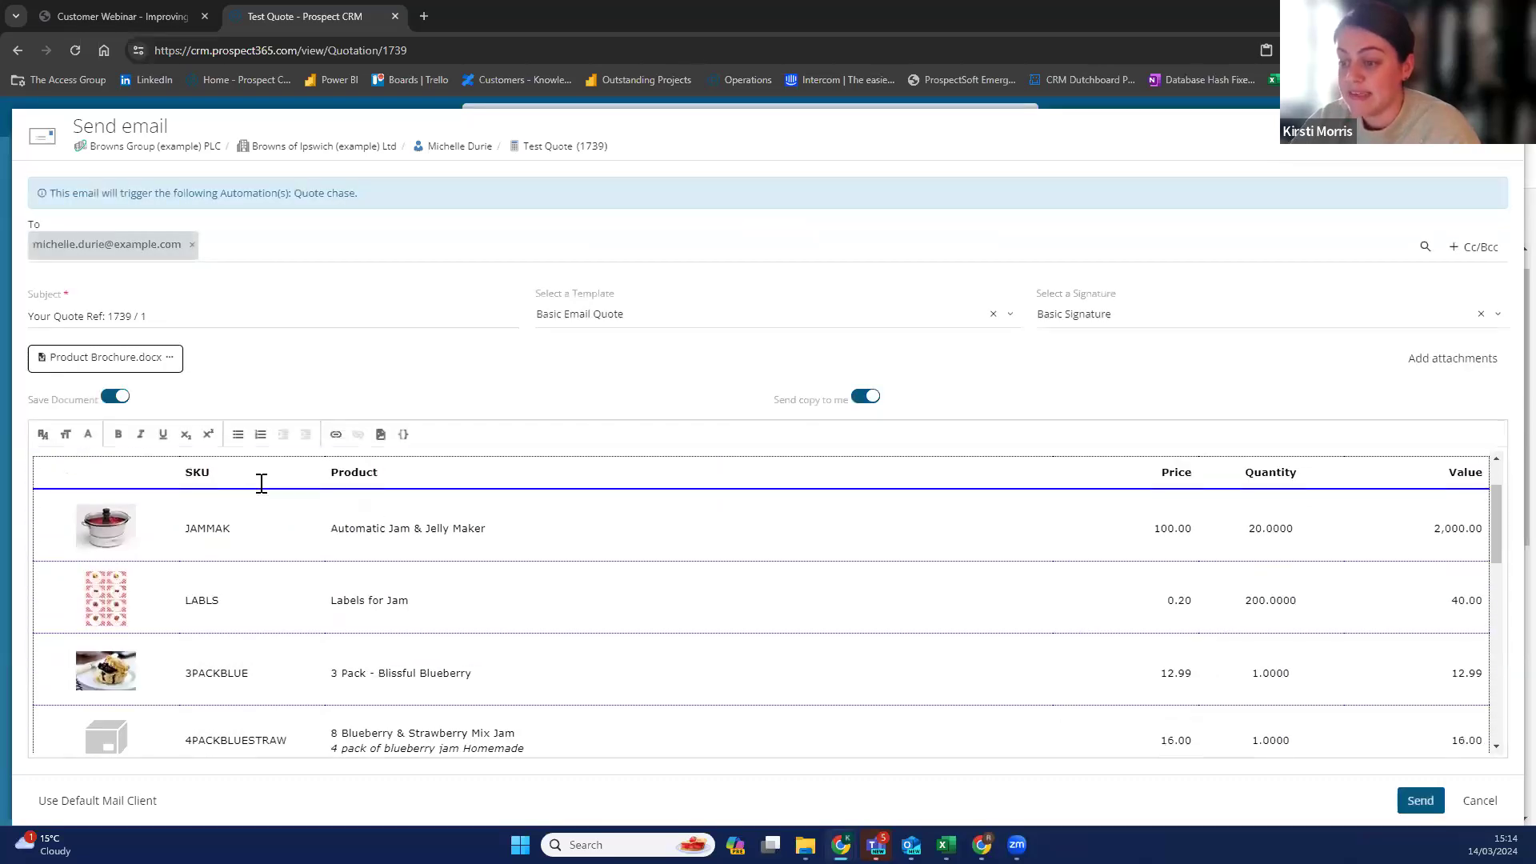
{"action": "scroll", "coordinate": [216, 598], "scroll_direction": "up", "scroll_amount": 3}
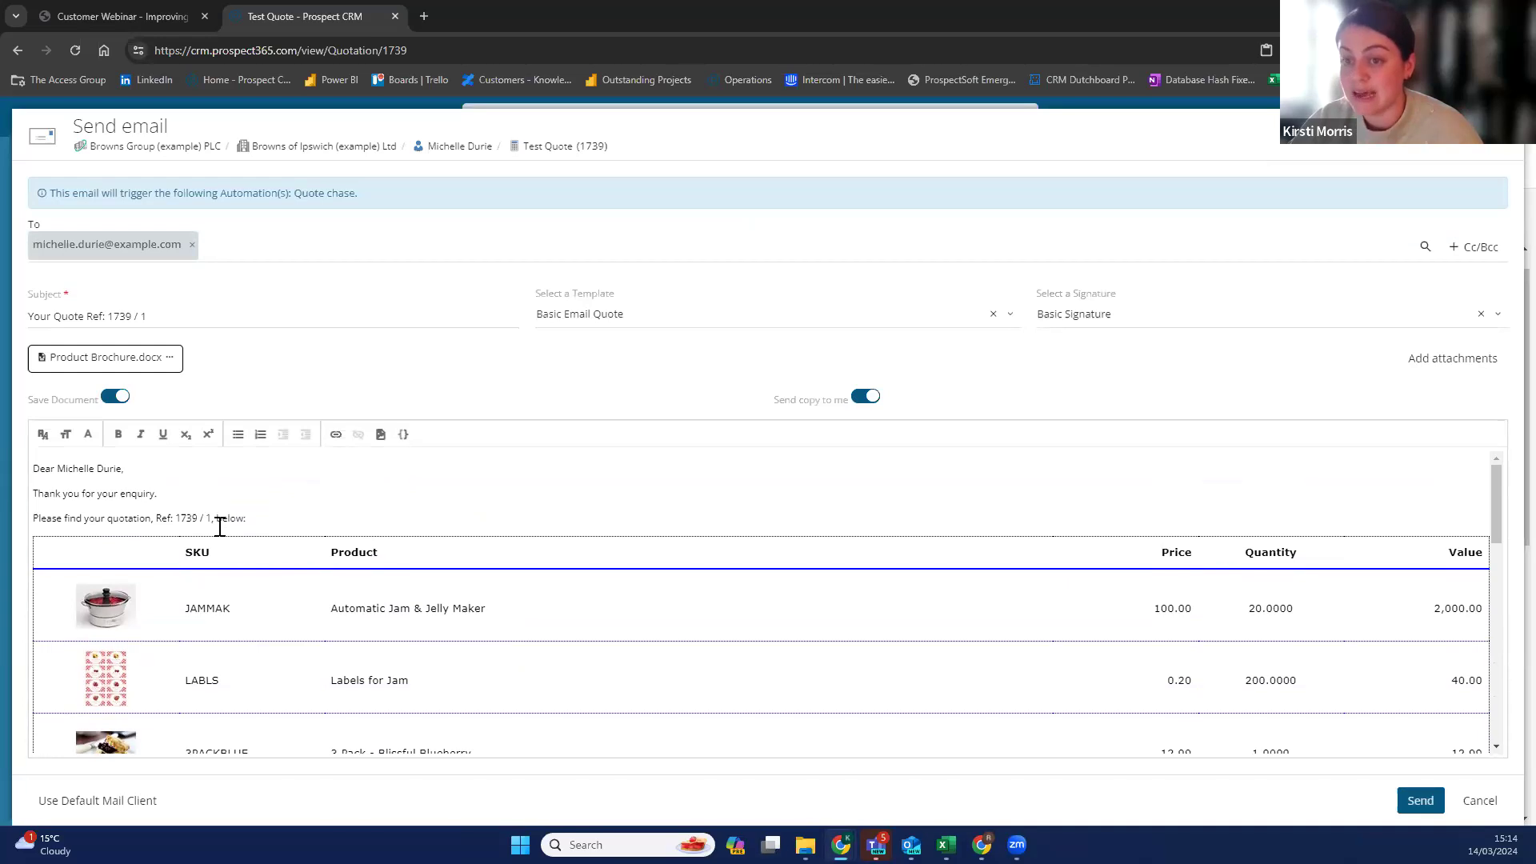
{"action": "scroll", "coordinate": [220, 527], "scroll_direction": "down", "scroll_amount": 5}
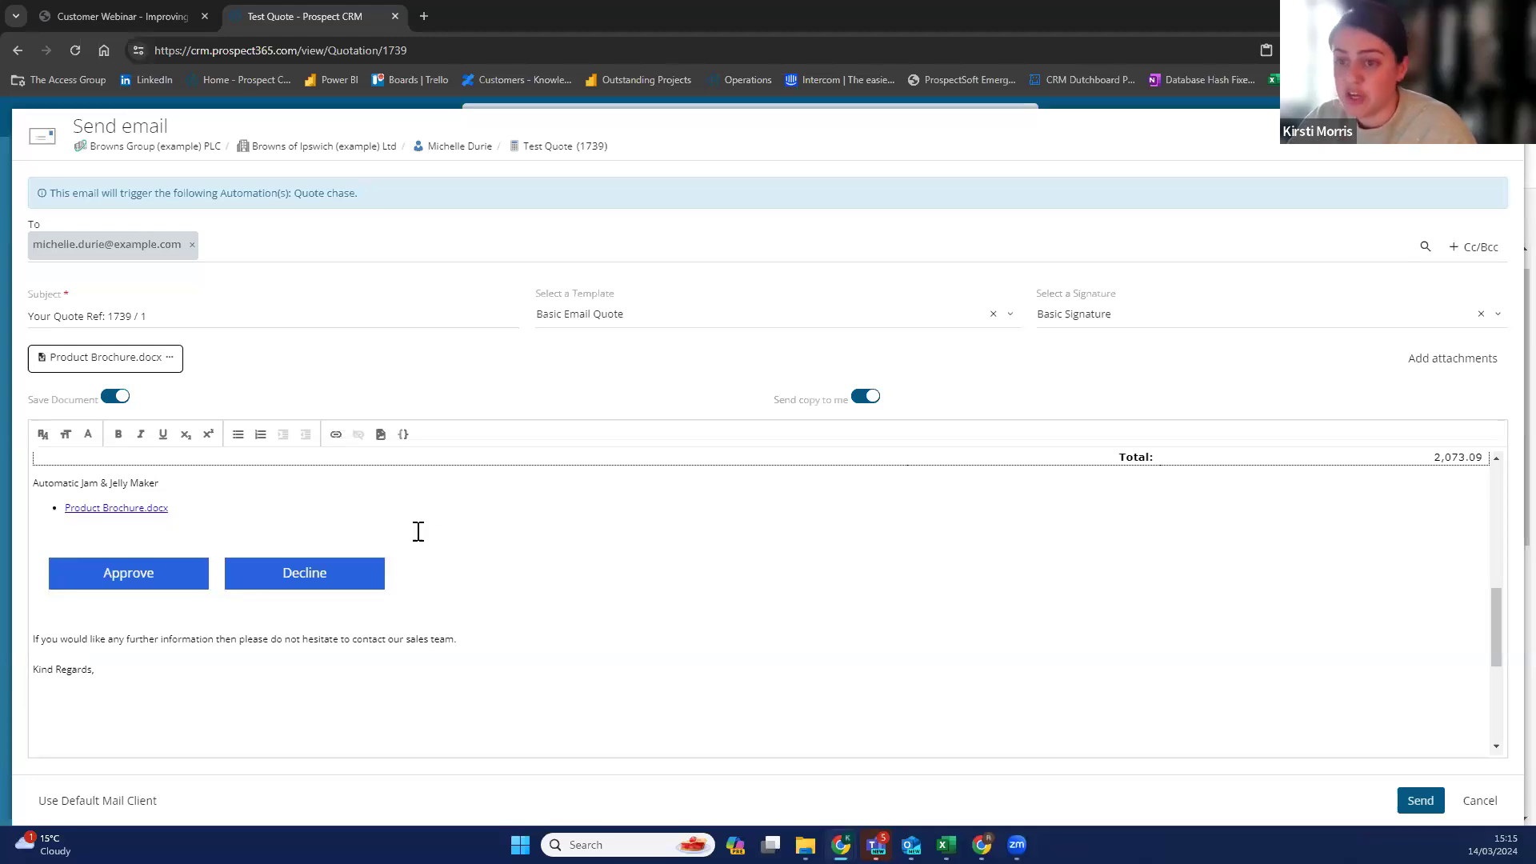
{"action": "scroll", "coordinate": [544, 672], "scroll_direction": "up", "scroll_amount": 1}
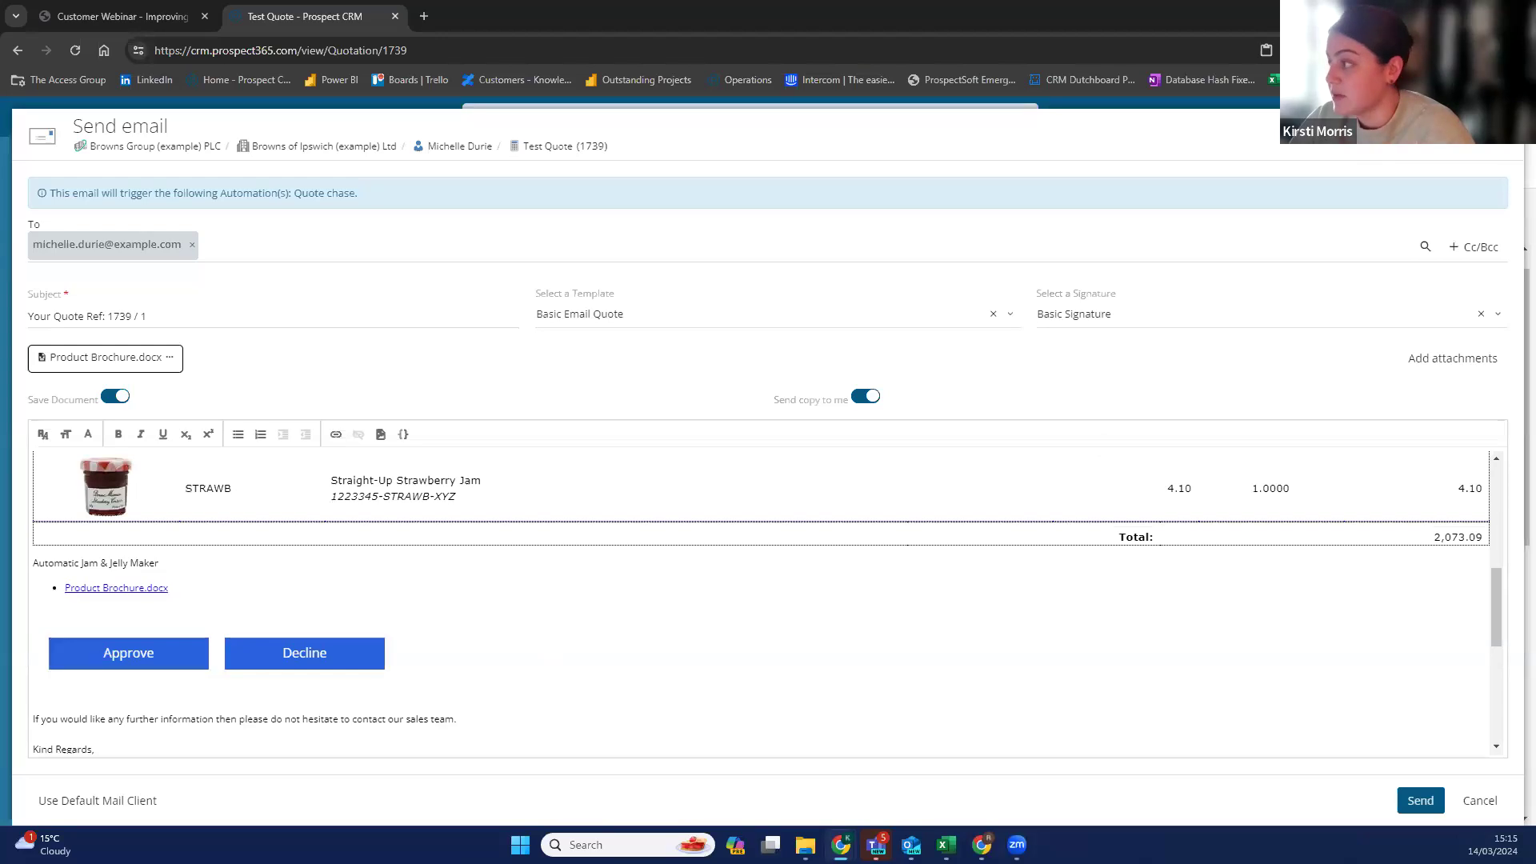
{"action": "key", "text": "Escape"}
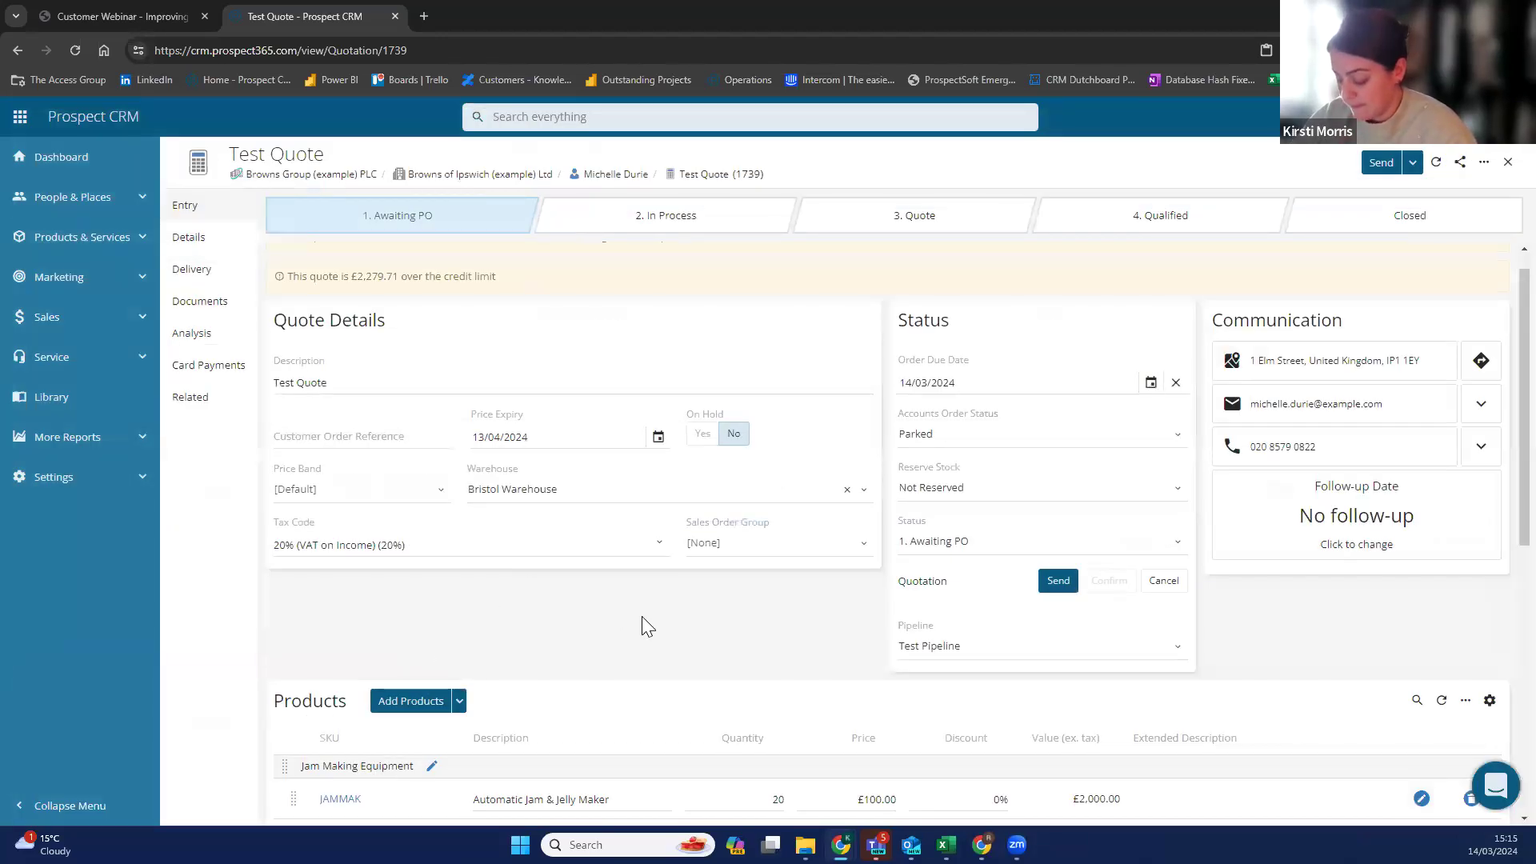
{"action": "scroll", "coordinate": [508, 588], "scroll_direction": "down", "scroll_amount": 3}
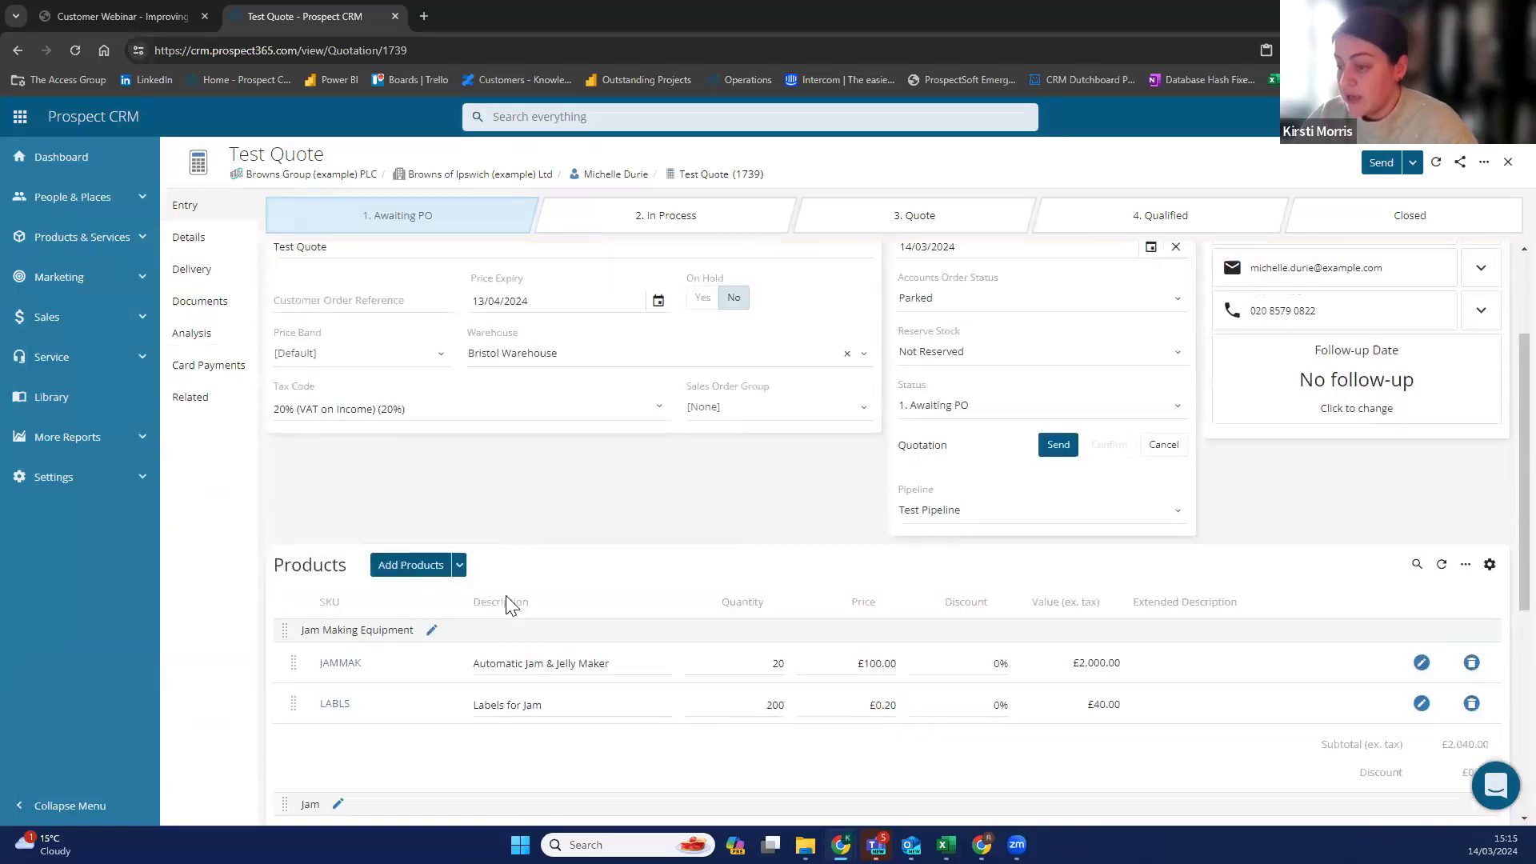
{"action": "scroll", "coordinate": [463, 643], "scroll_direction": "down", "scroll_amount": 1}
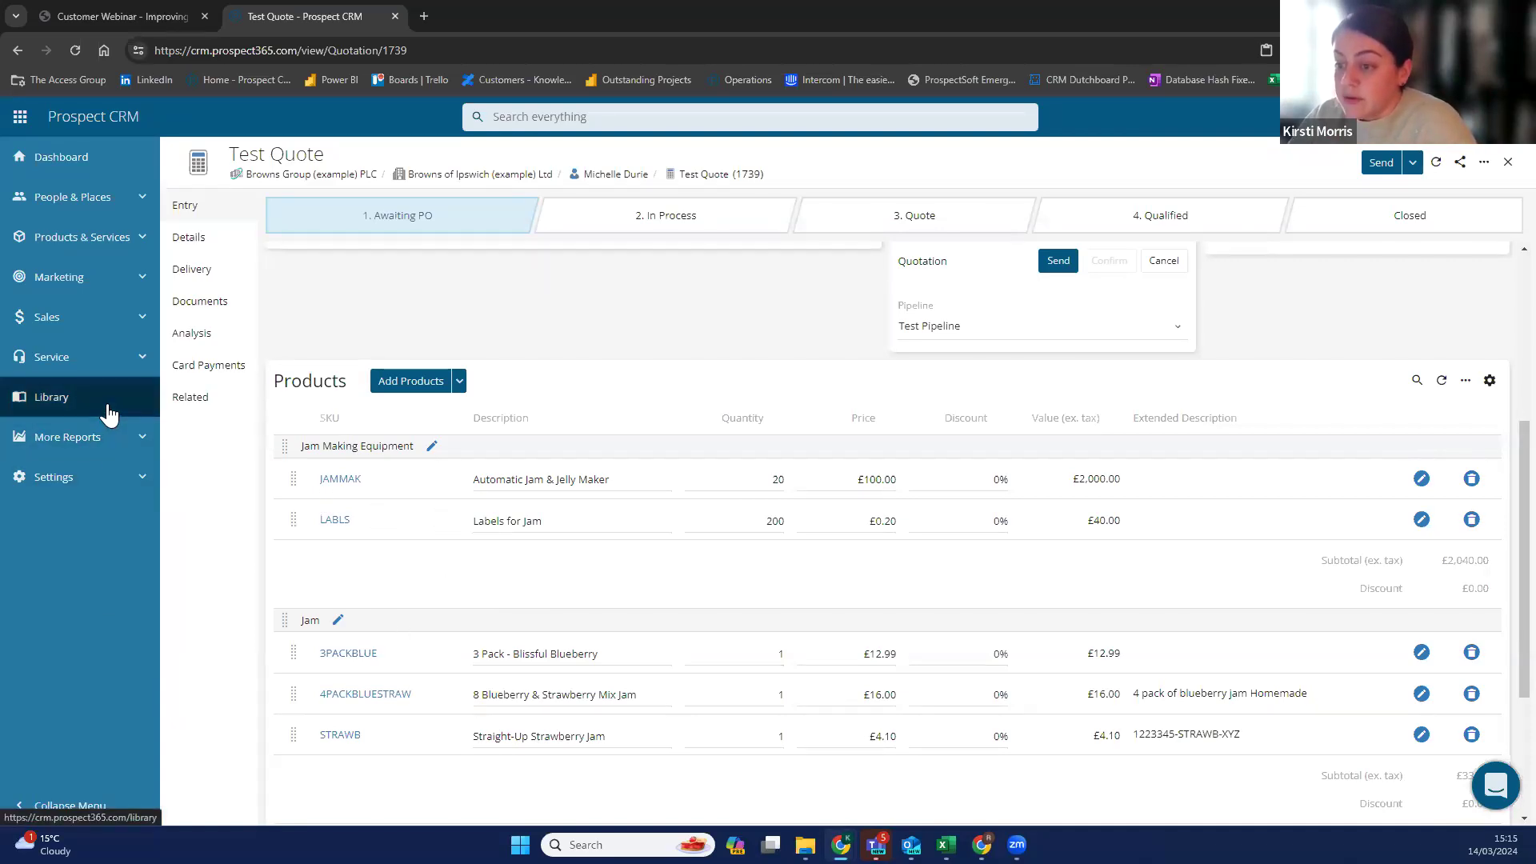
Search Product Items for 'jar', open the JAMSET jam pan and jar set, and add a new upsell link.
{"action": "left_click", "coordinate": [103, 245]}
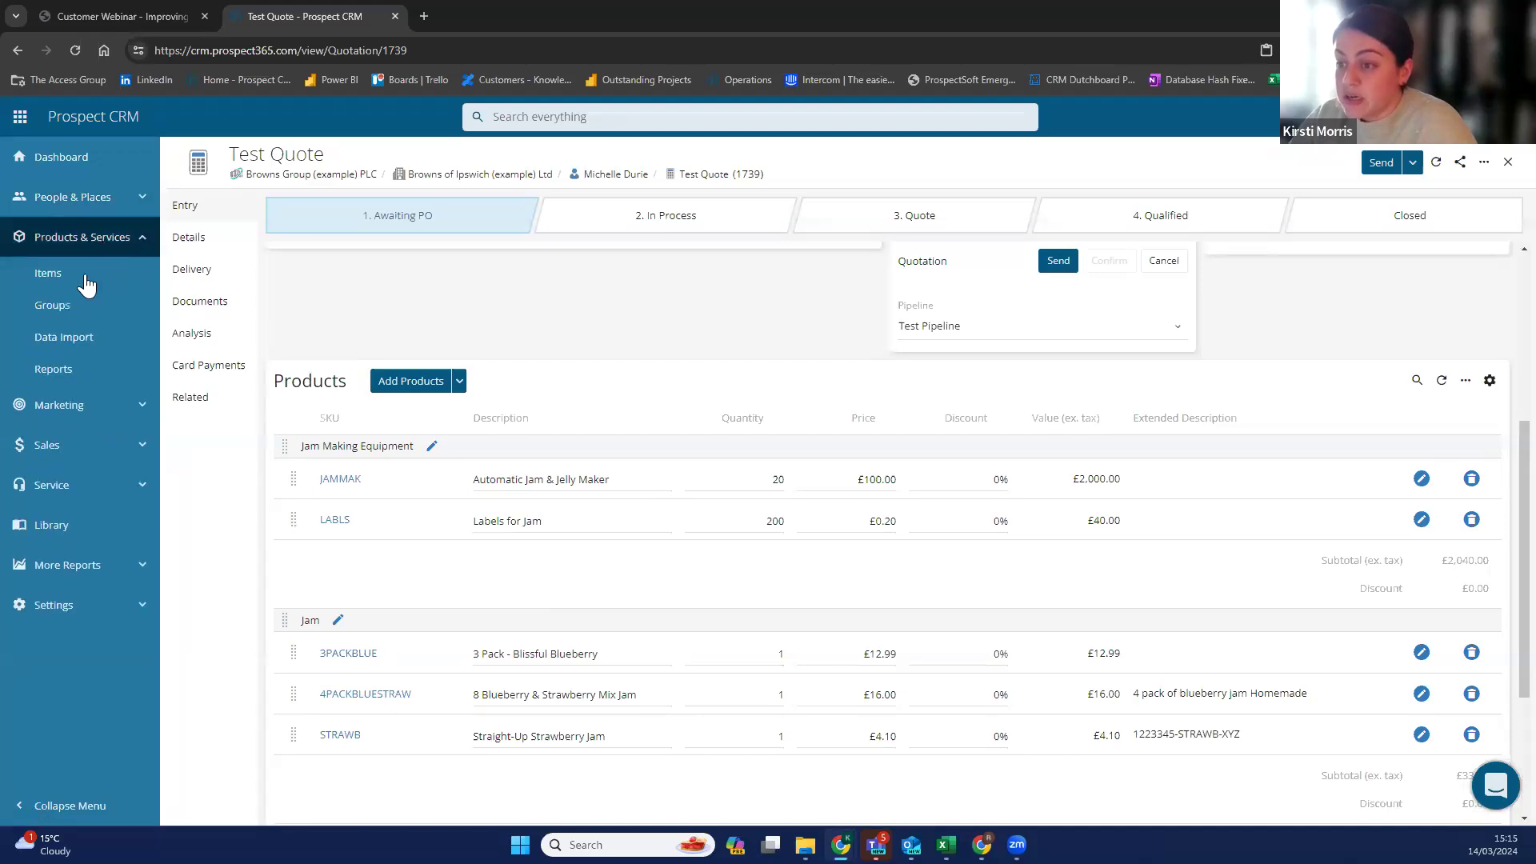
{"action": "left_click", "coordinate": [85, 280]}
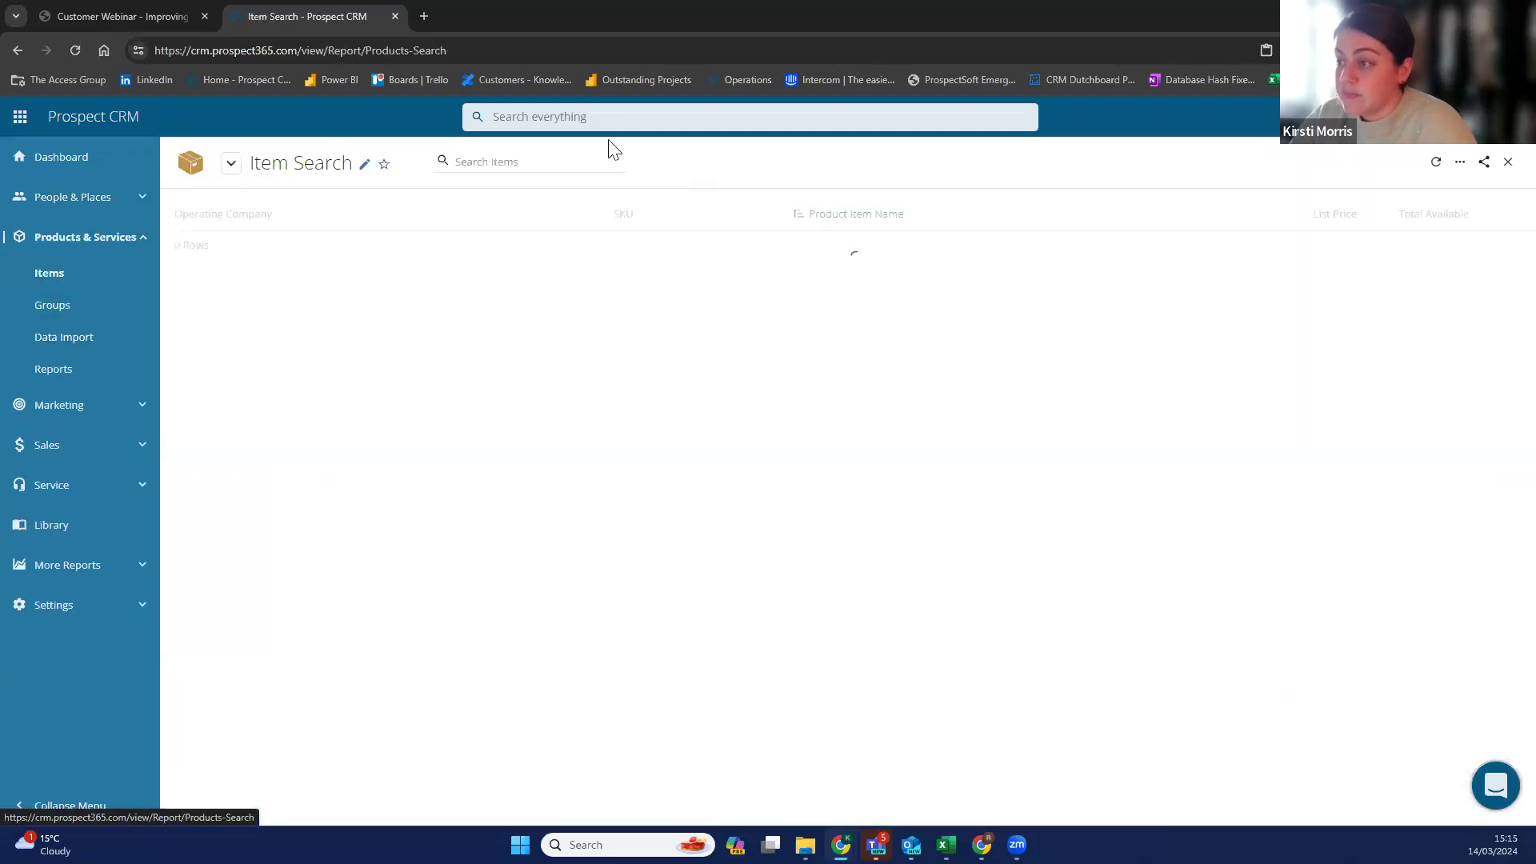
{"action": "left_click", "coordinate": [568, 116]}
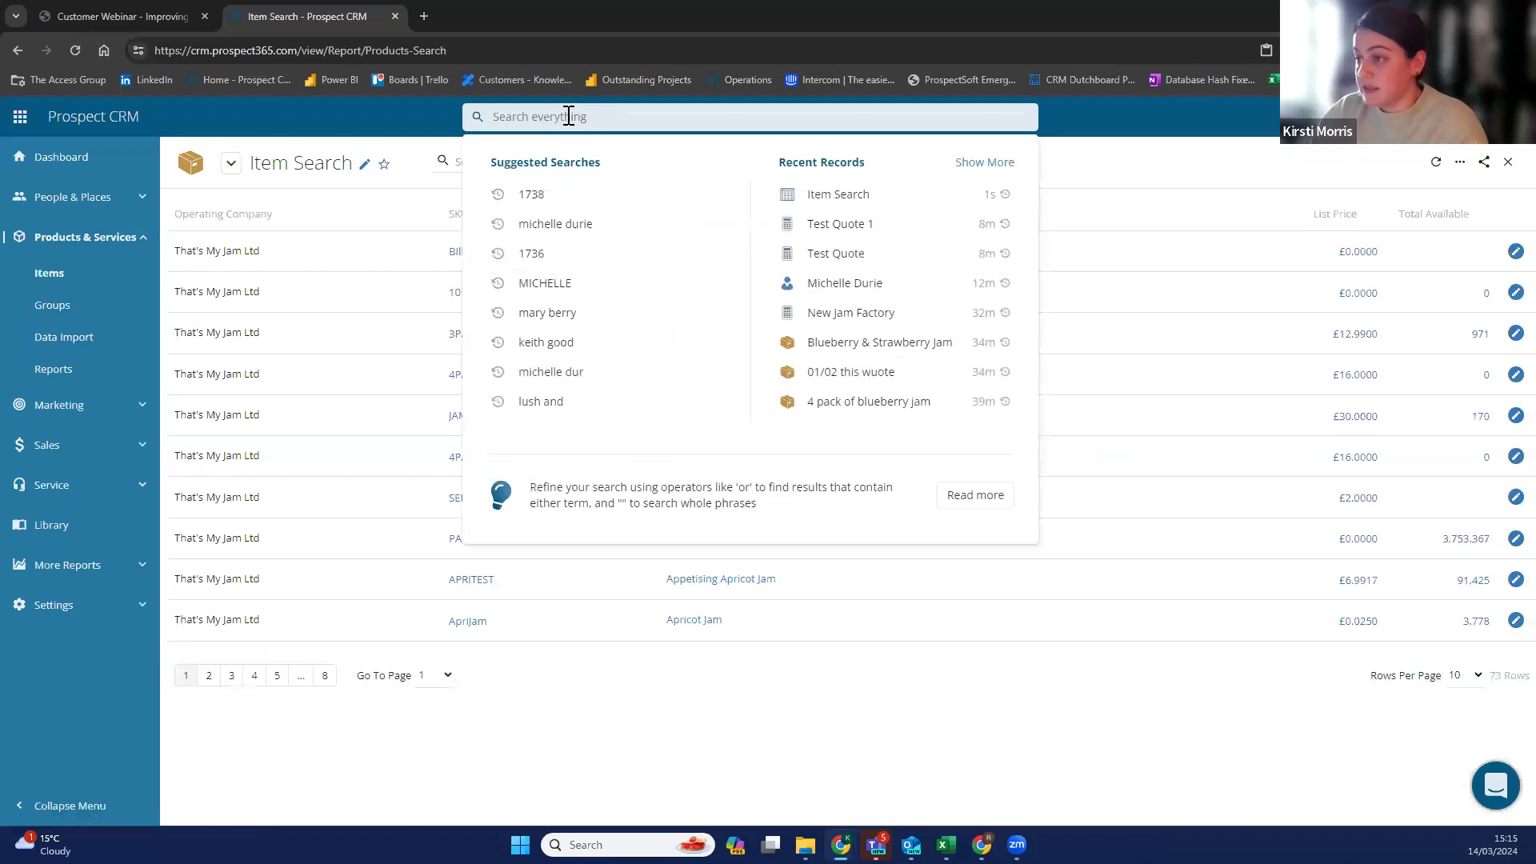
{"action": "left_click", "coordinate": [464, 160]}
{"action": "type", "text": "jars"}
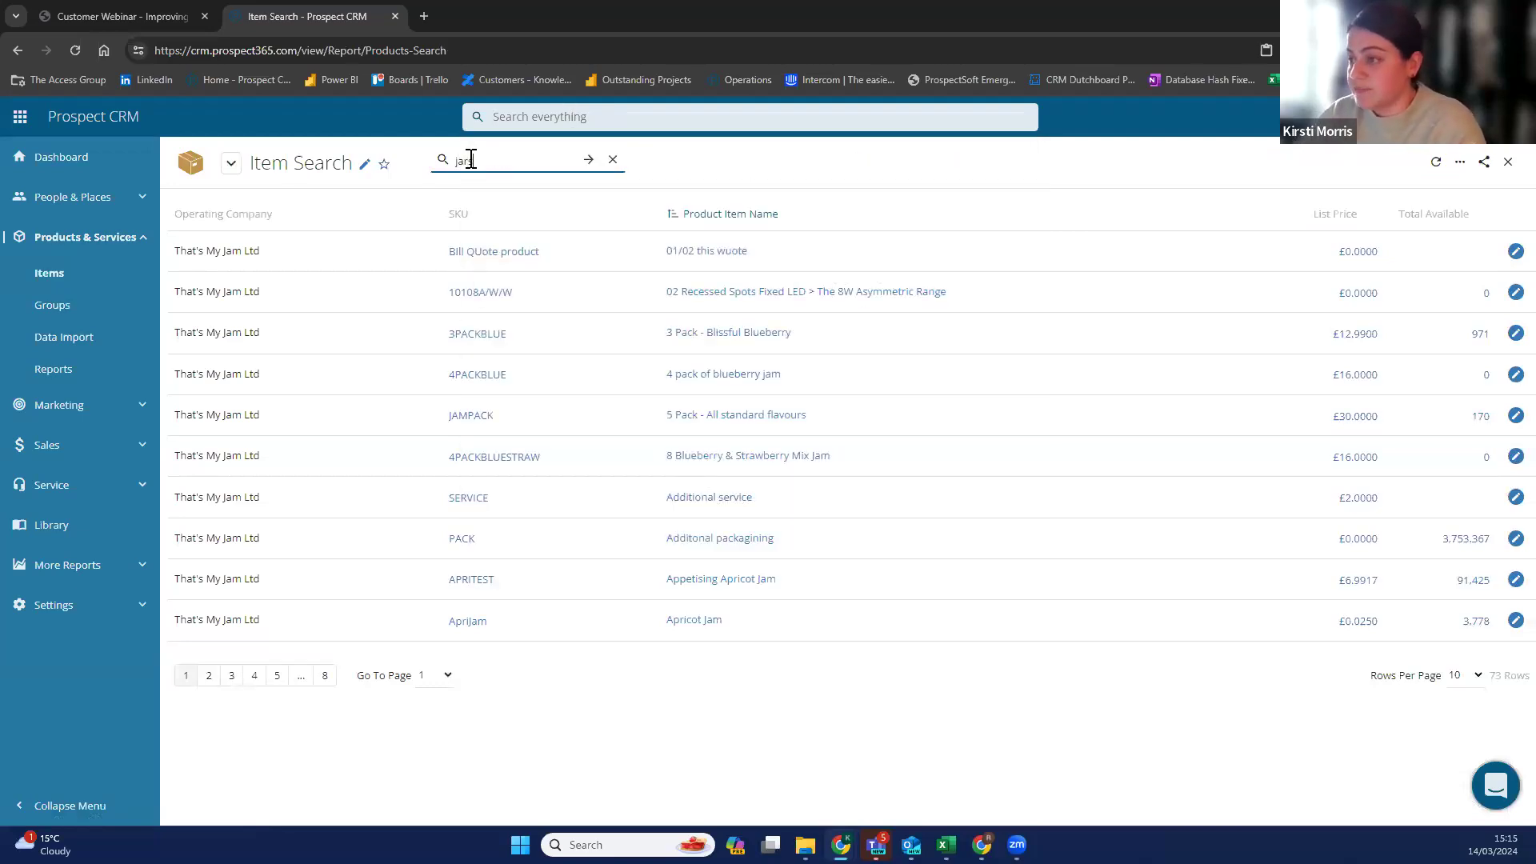
{"action": "key", "text": "Return"}
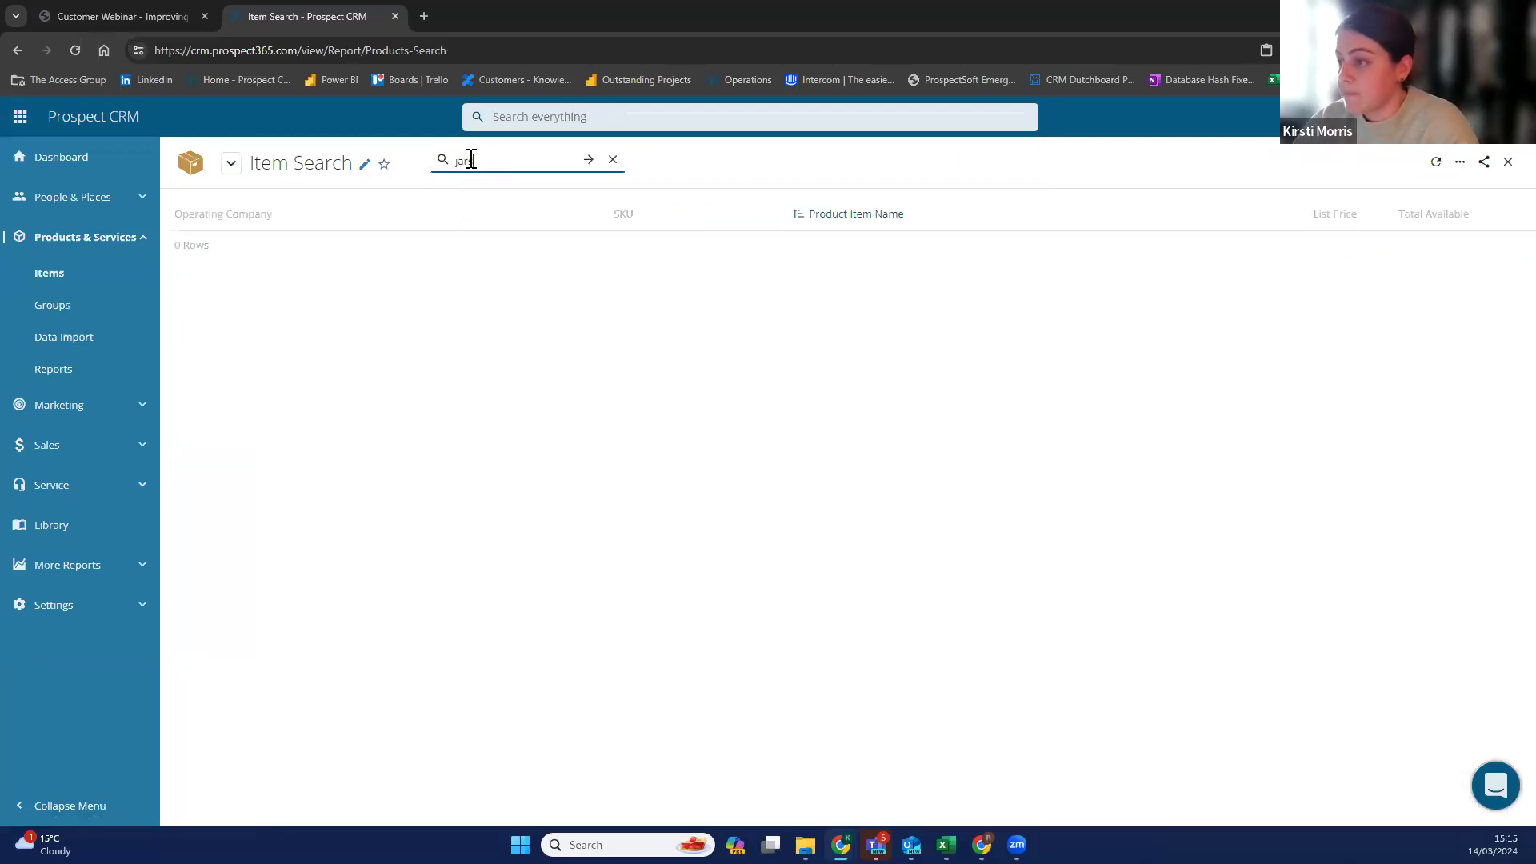
{"action": "key", "text": "Return"}
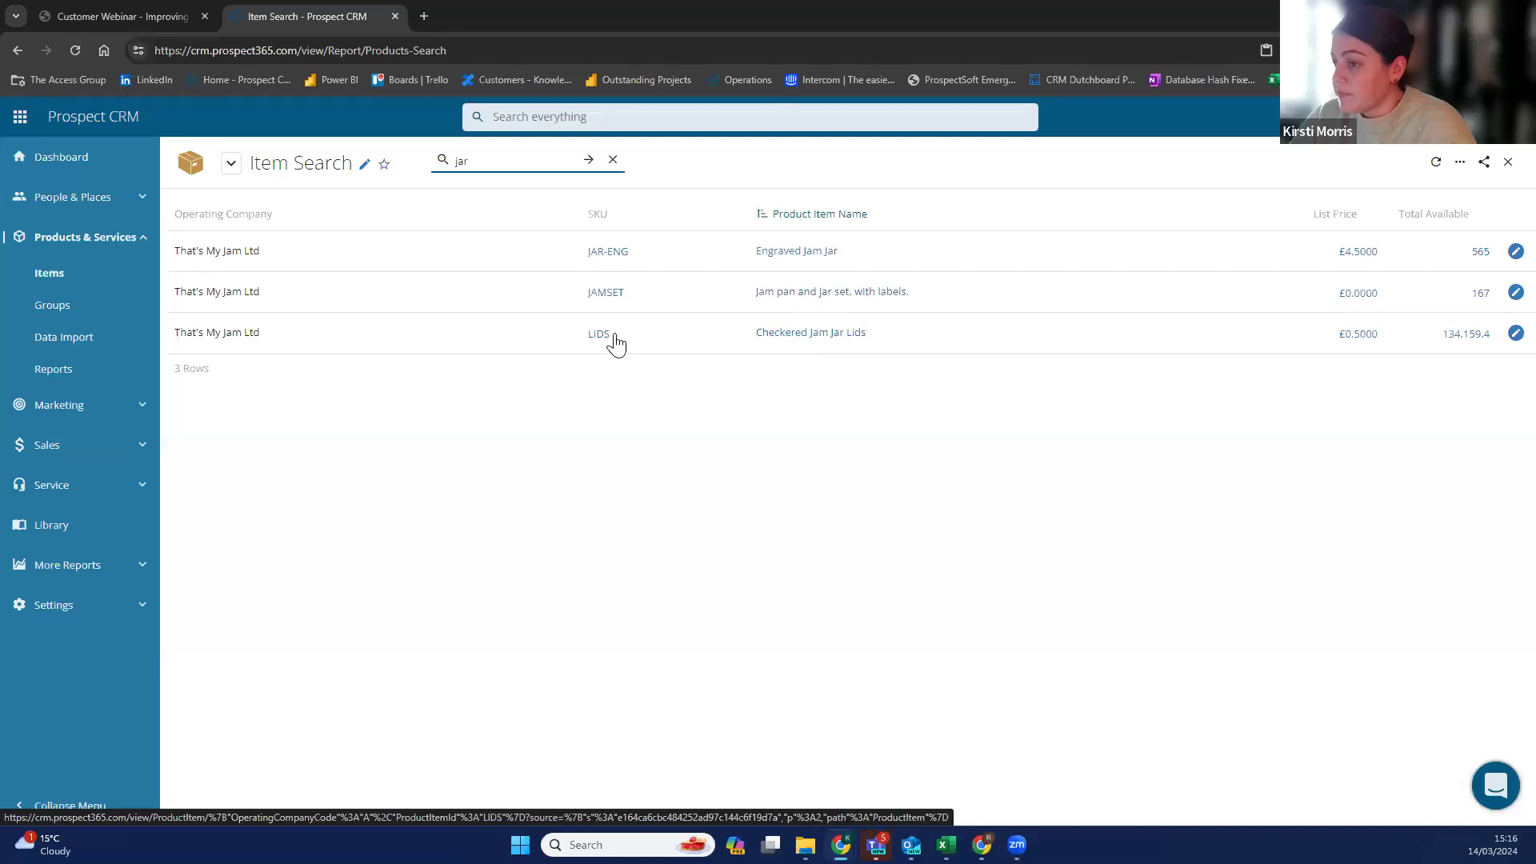
{"action": "left_click", "coordinate": [824, 302]}
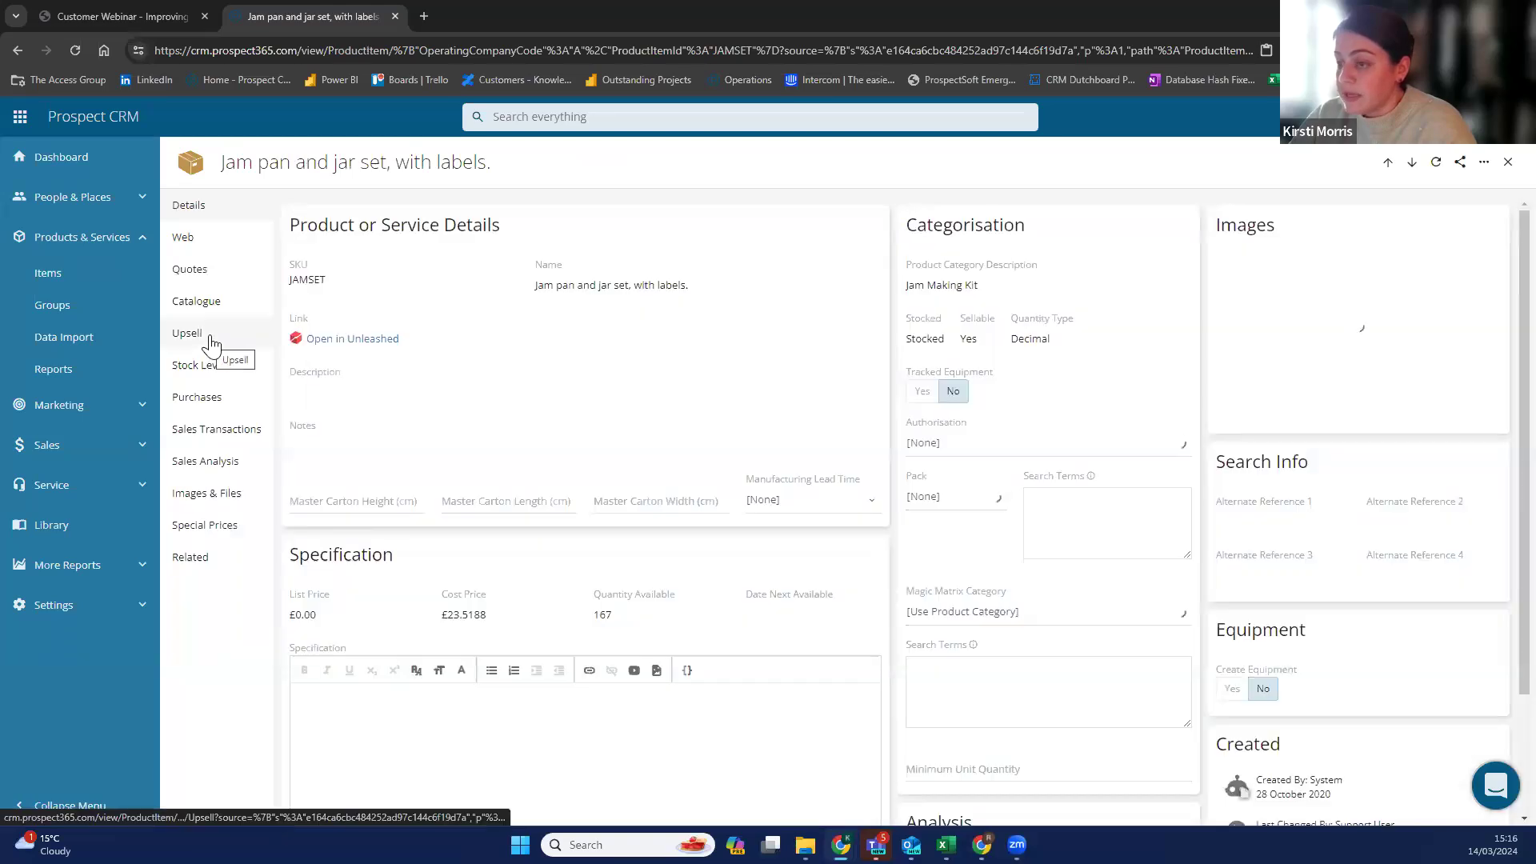
{"action": "left_click", "coordinate": [211, 342]}
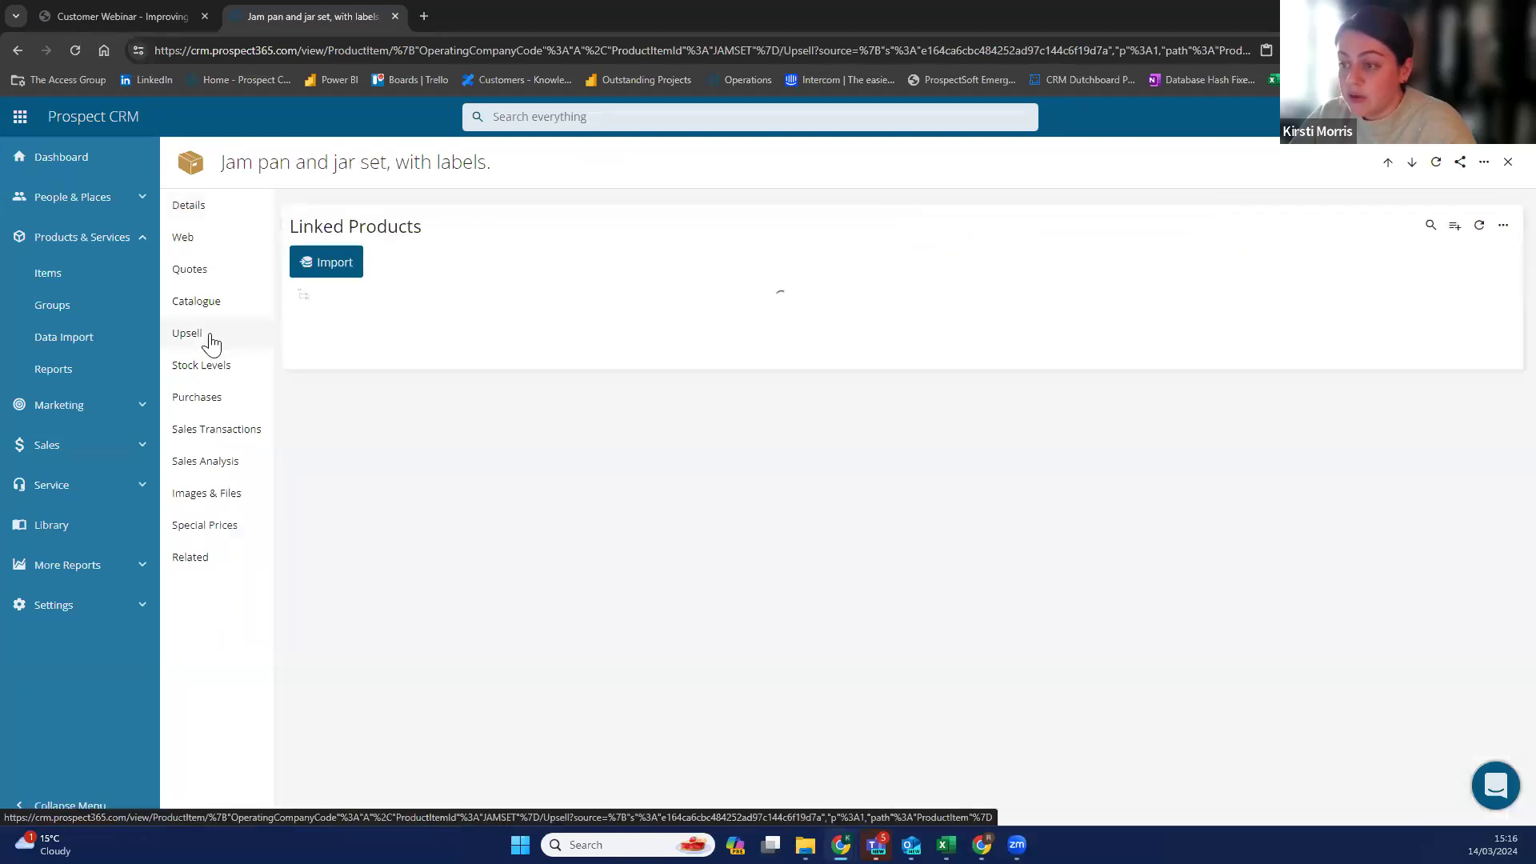
{"action": "left_click", "coordinate": [1453, 228]}
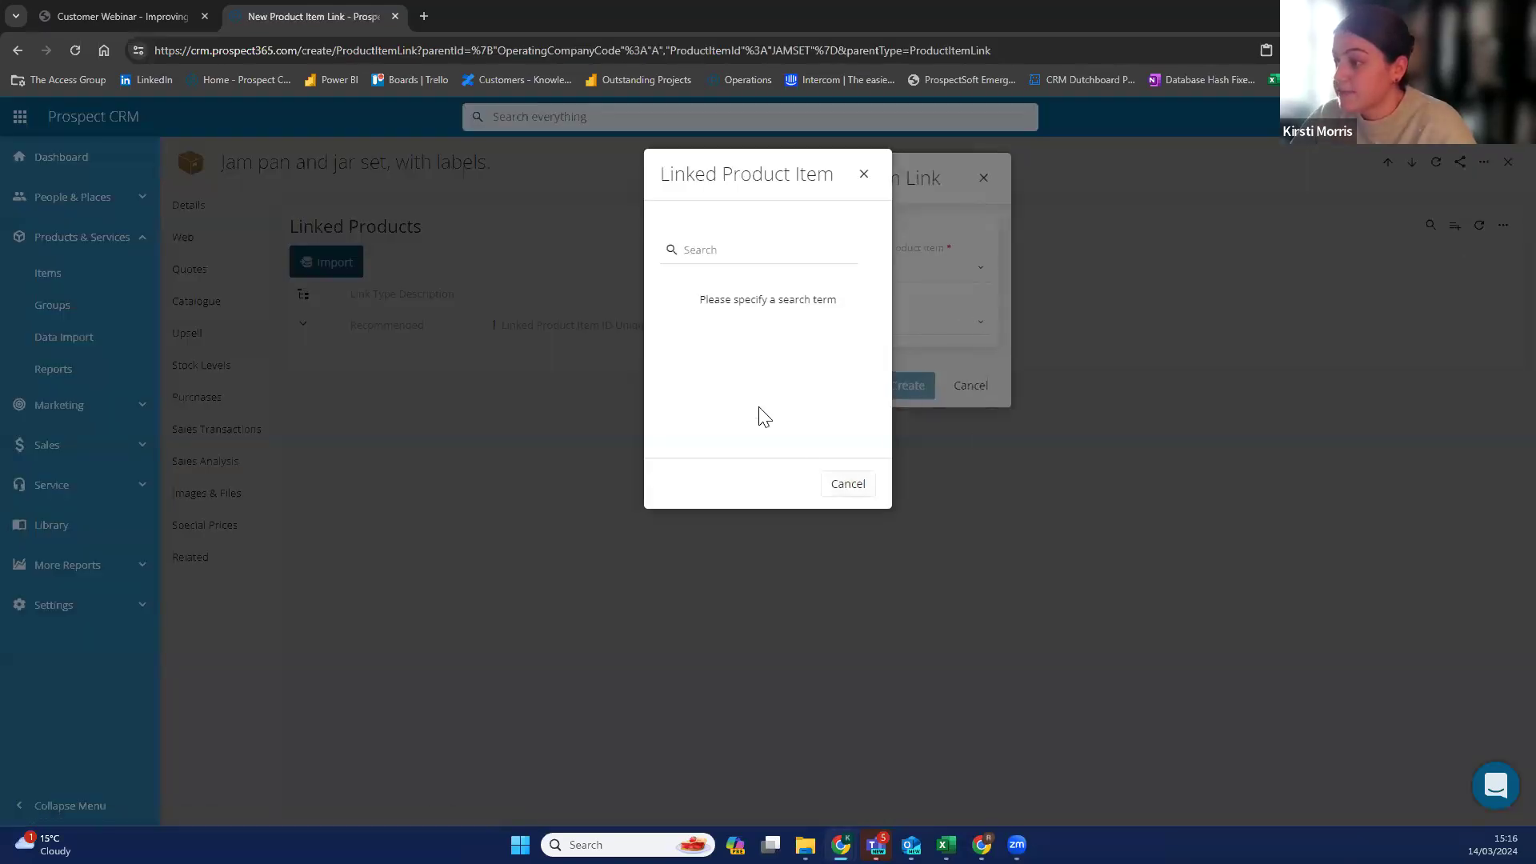
Create an upsell link from JAMSET to Checkered Jam Jar Lids (LIDS) with link type Recommended.
{"action": "left_click", "coordinate": [719, 255]}
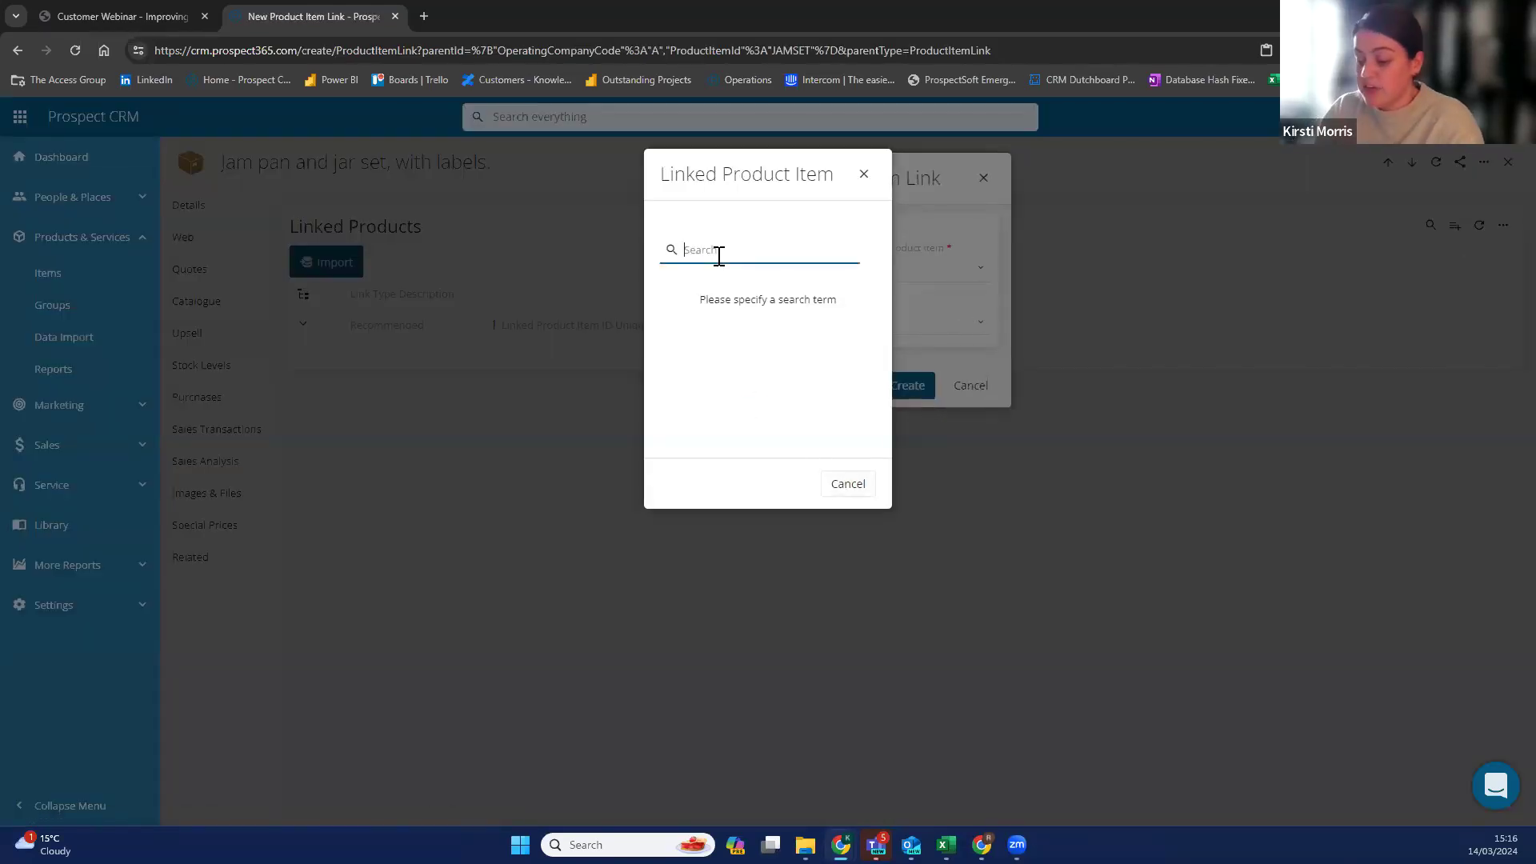
{"action": "type", "text": "Lids"}
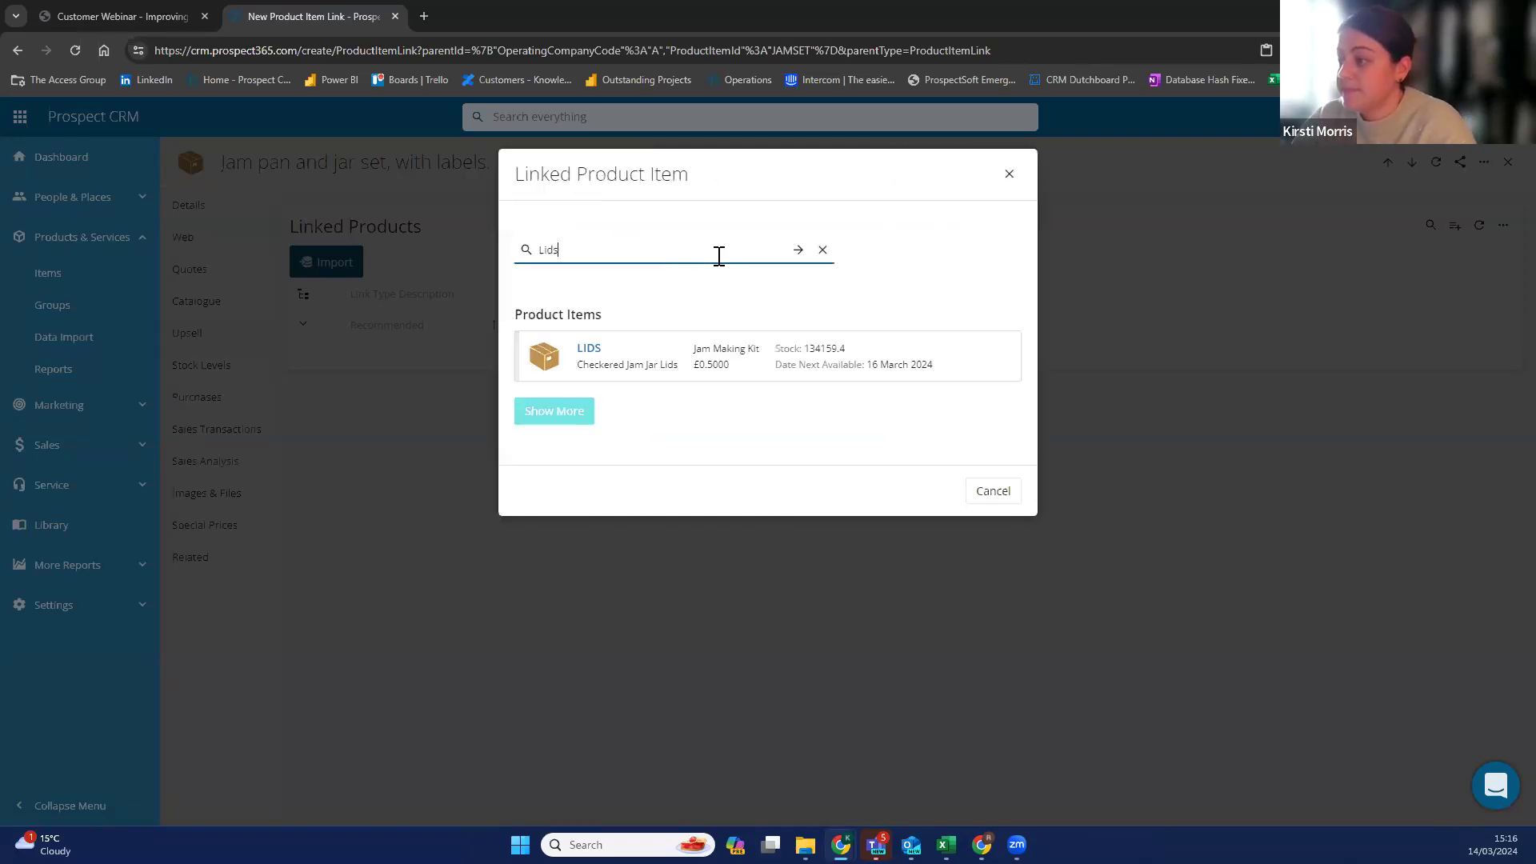
{"action": "left_click", "coordinate": [592, 352]}
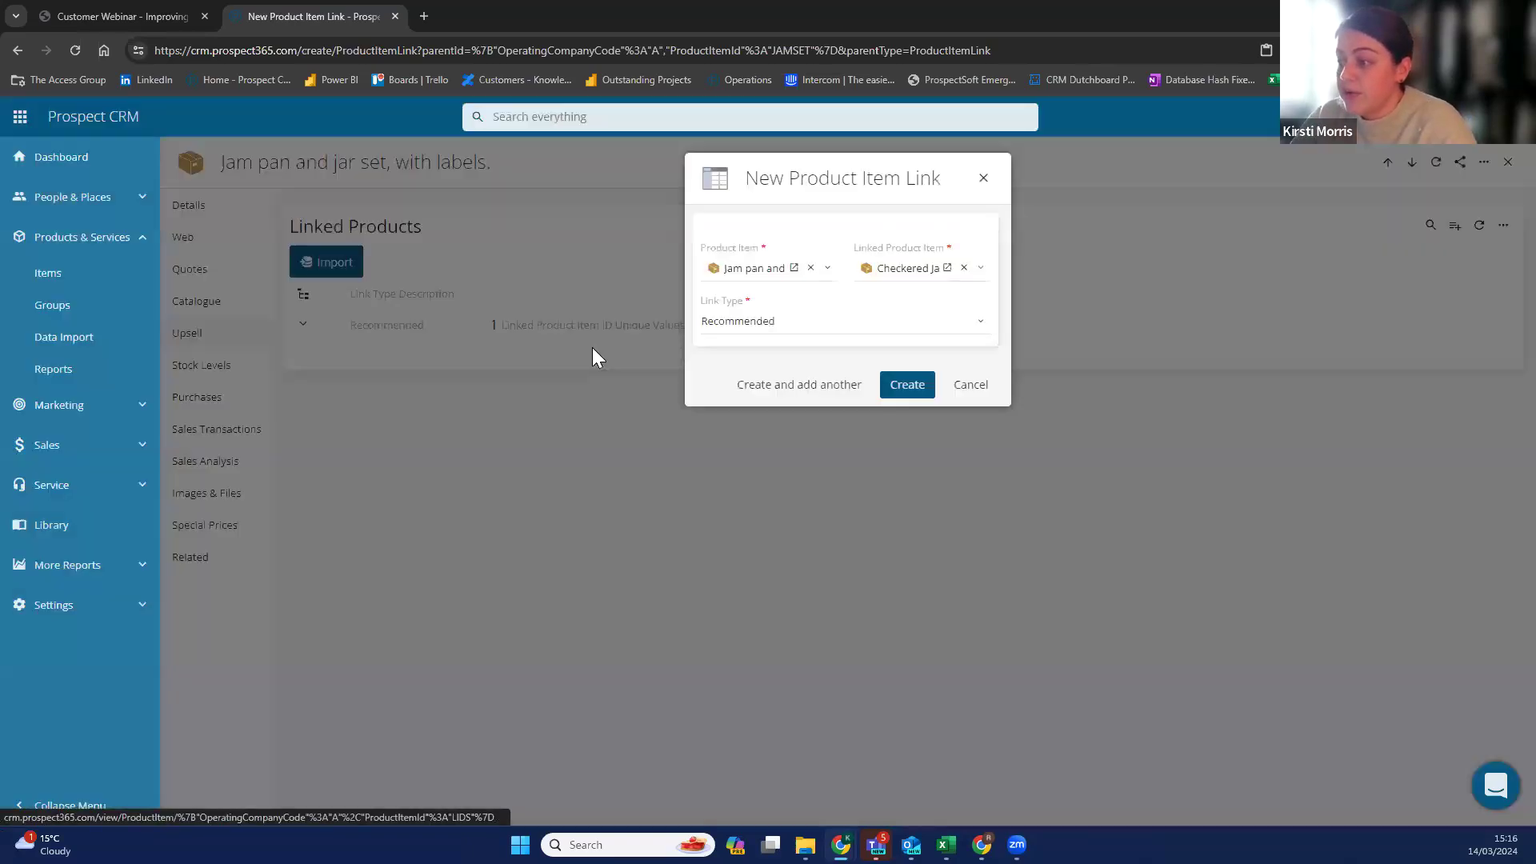
{"action": "left_click", "coordinate": [775, 322]}
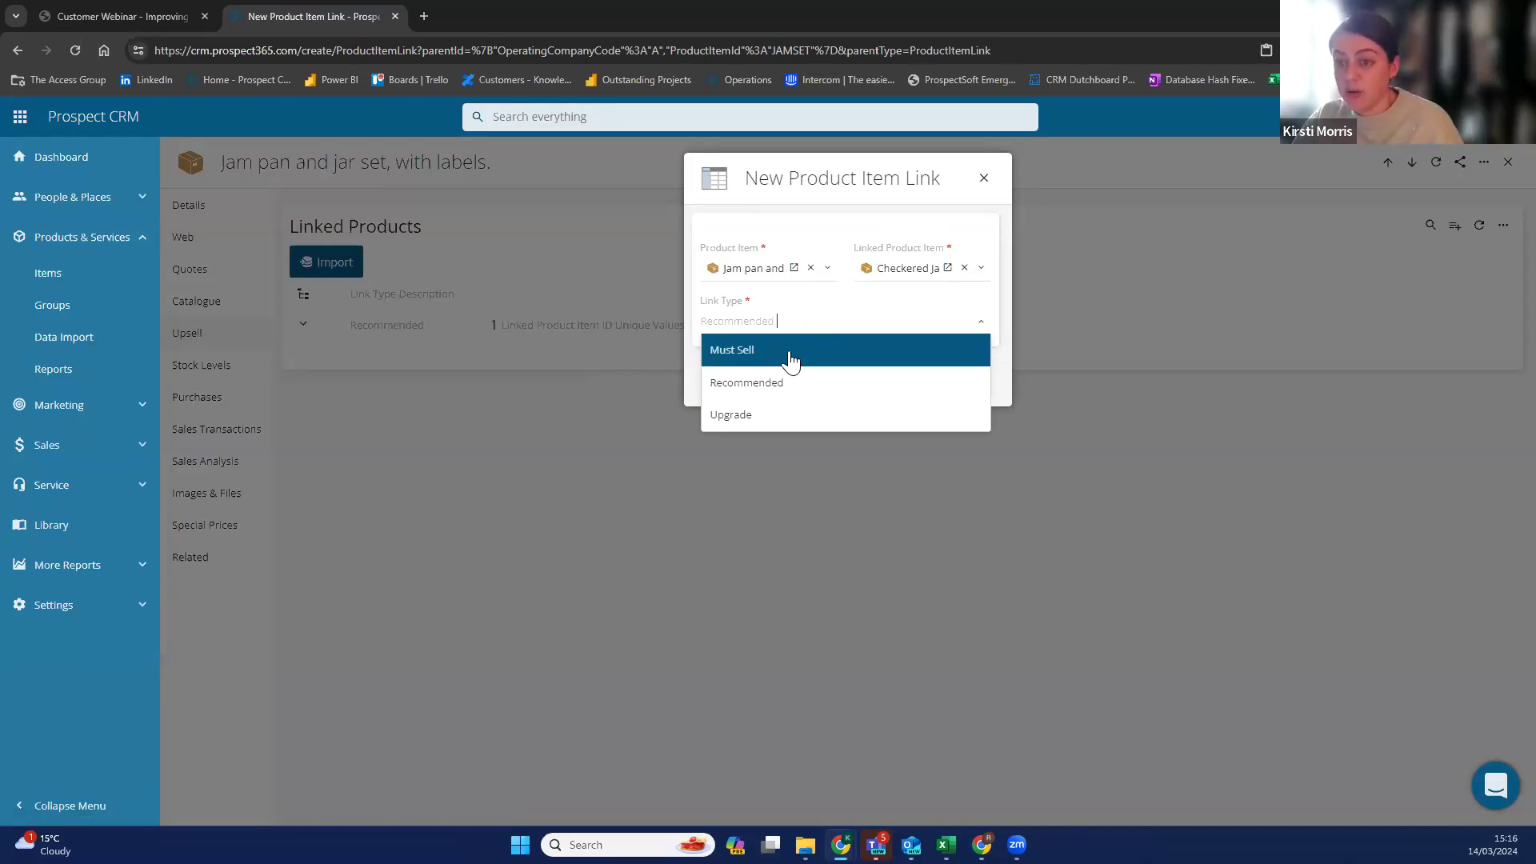
{"action": "left_click", "coordinate": [790, 353]}
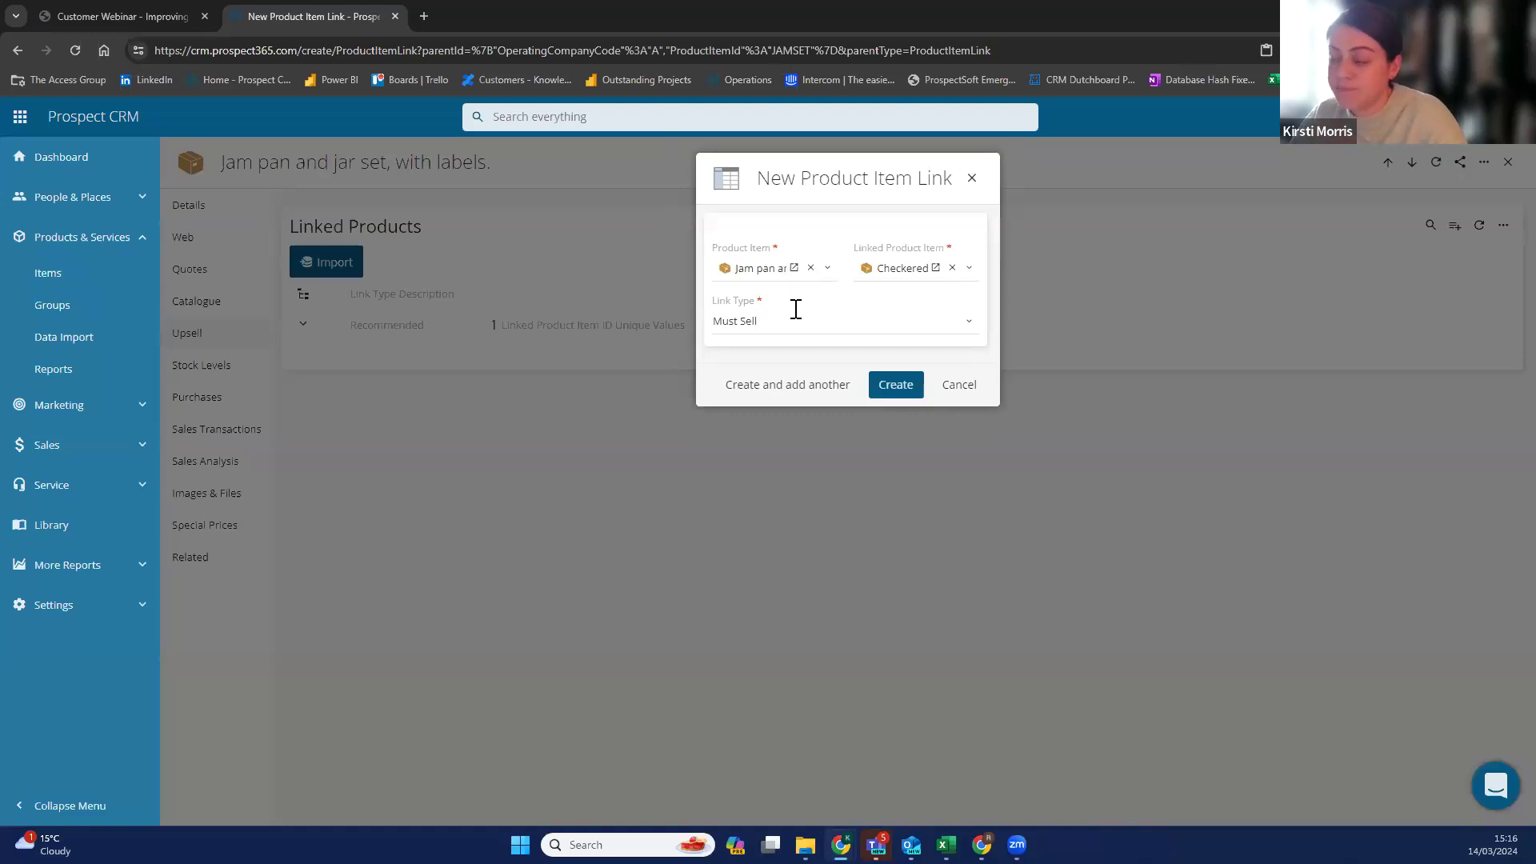
{"action": "left_click", "coordinate": [782, 321]}
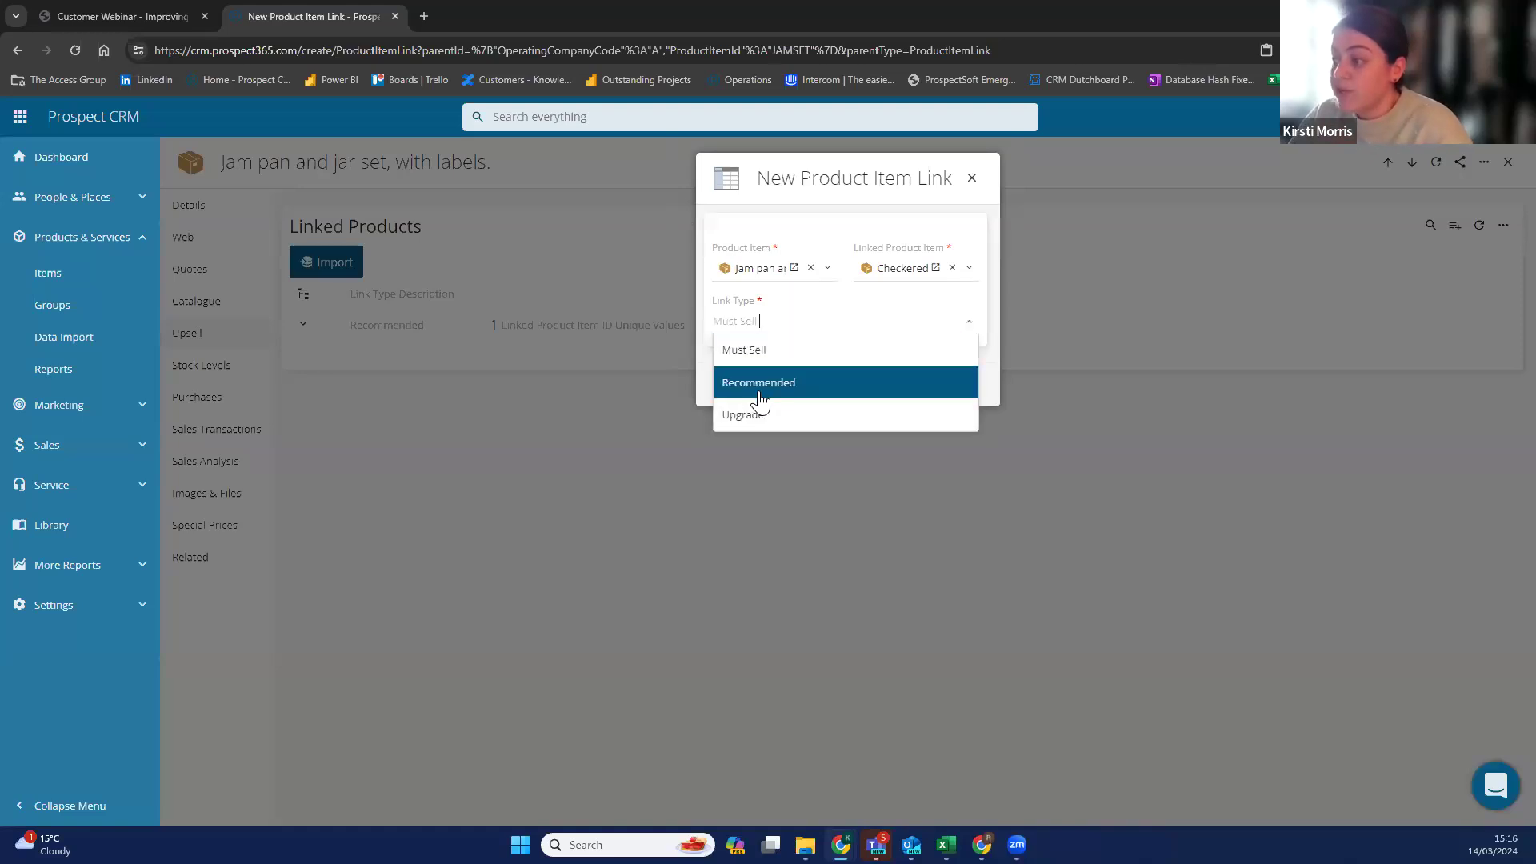
{"action": "left_click", "coordinate": [758, 383]}
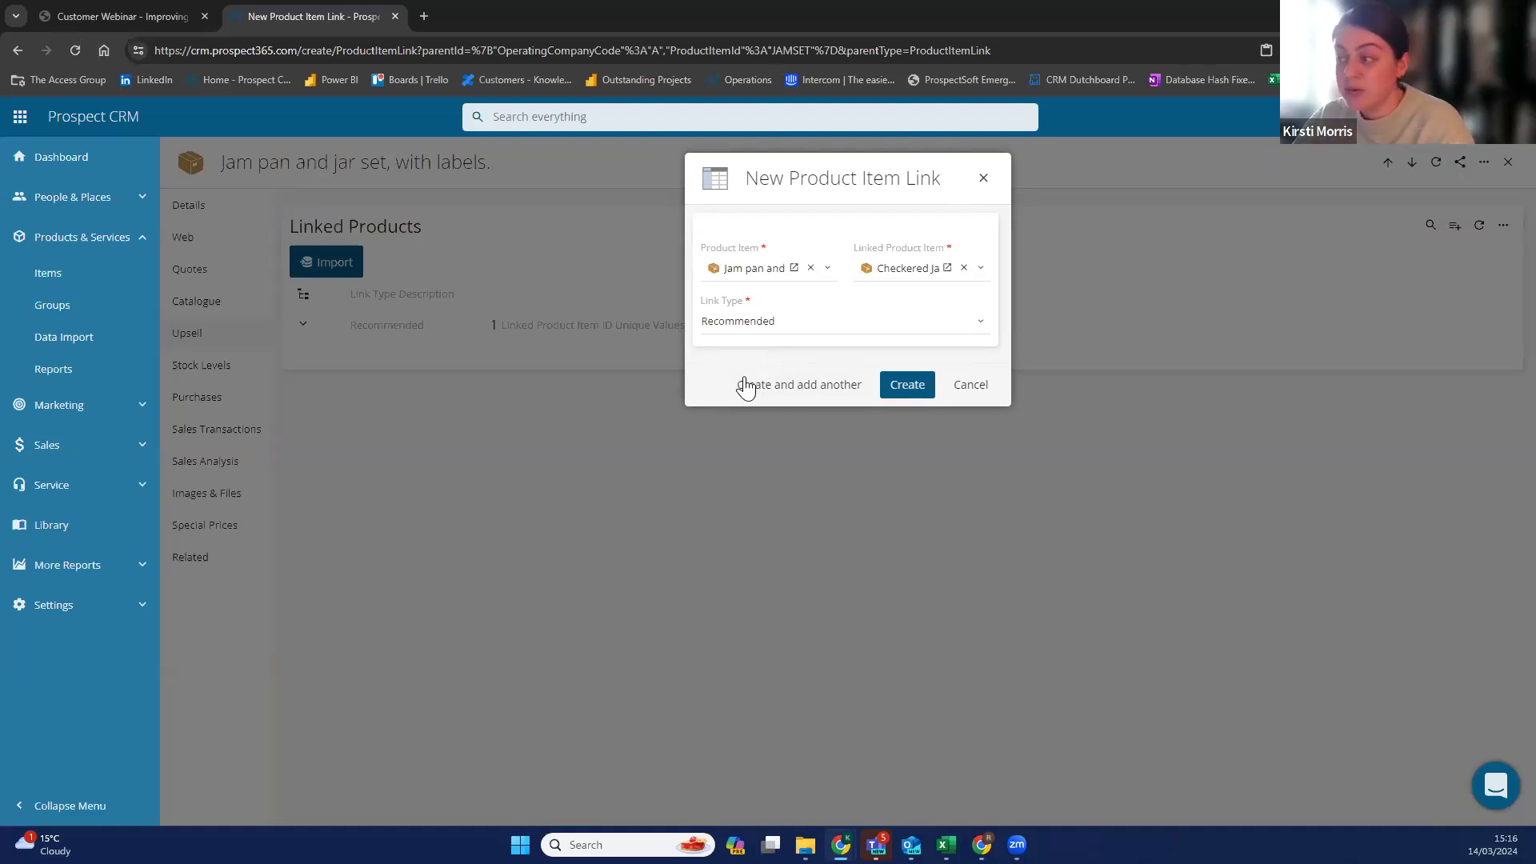
{"action": "left_click", "coordinate": [785, 324]}
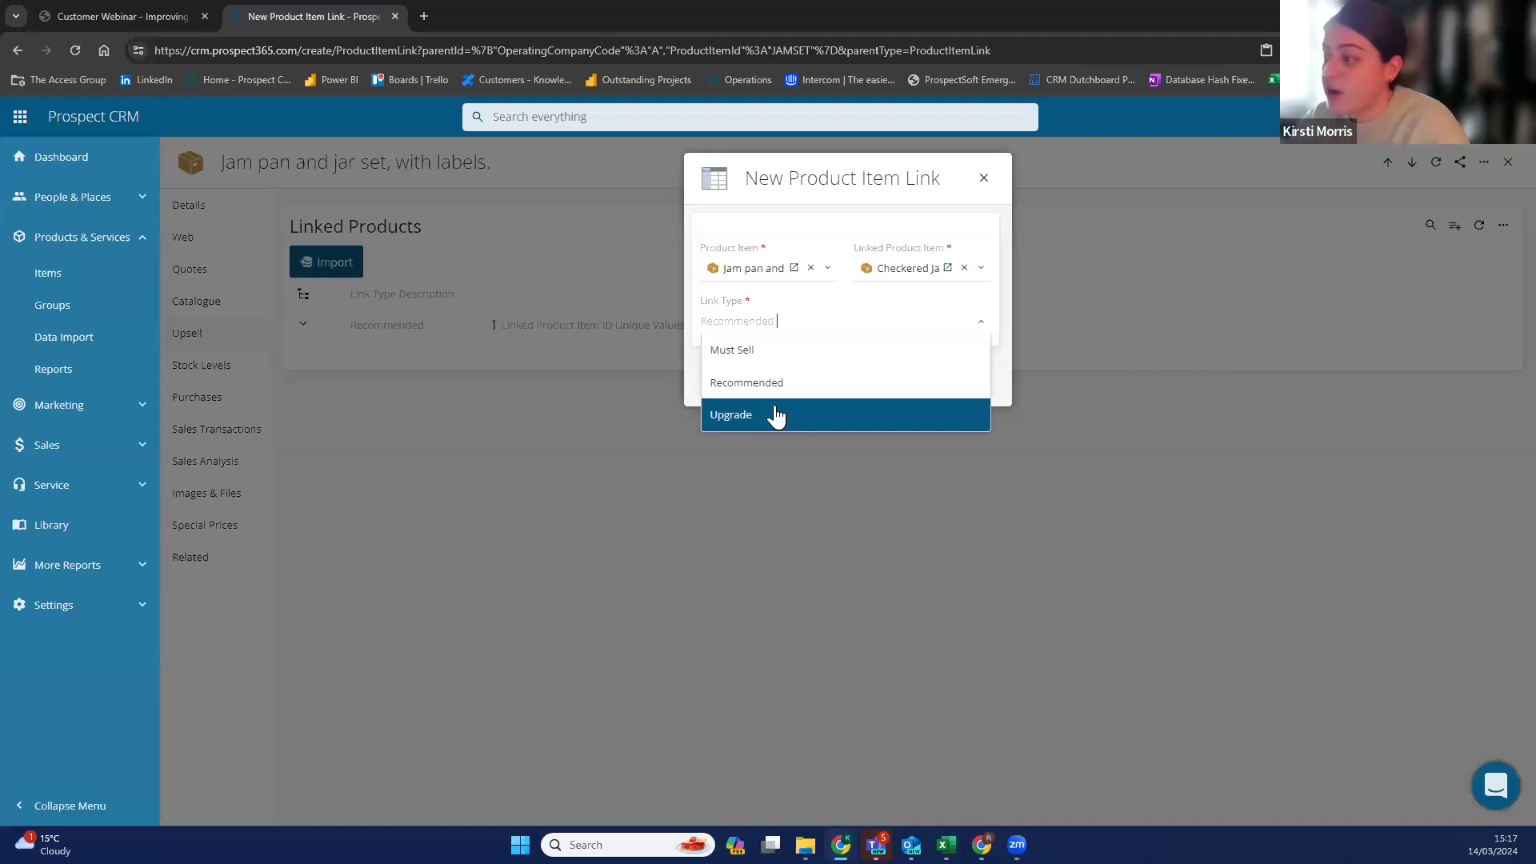
{"action": "left_click", "coordinate": [783, 384]}
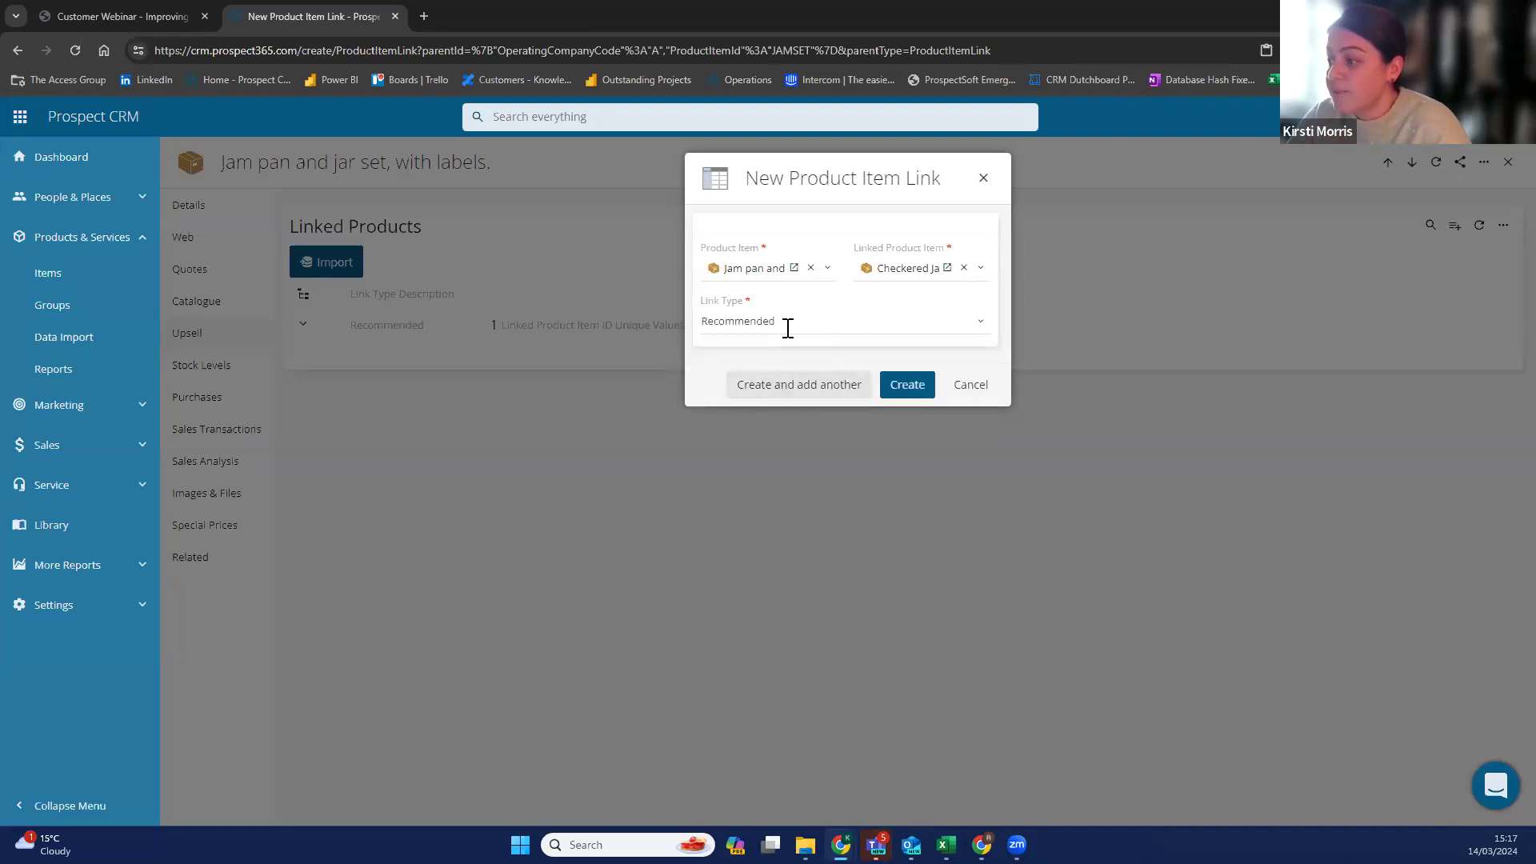
{"action": "left_click", "coordinate": [915, 386]}
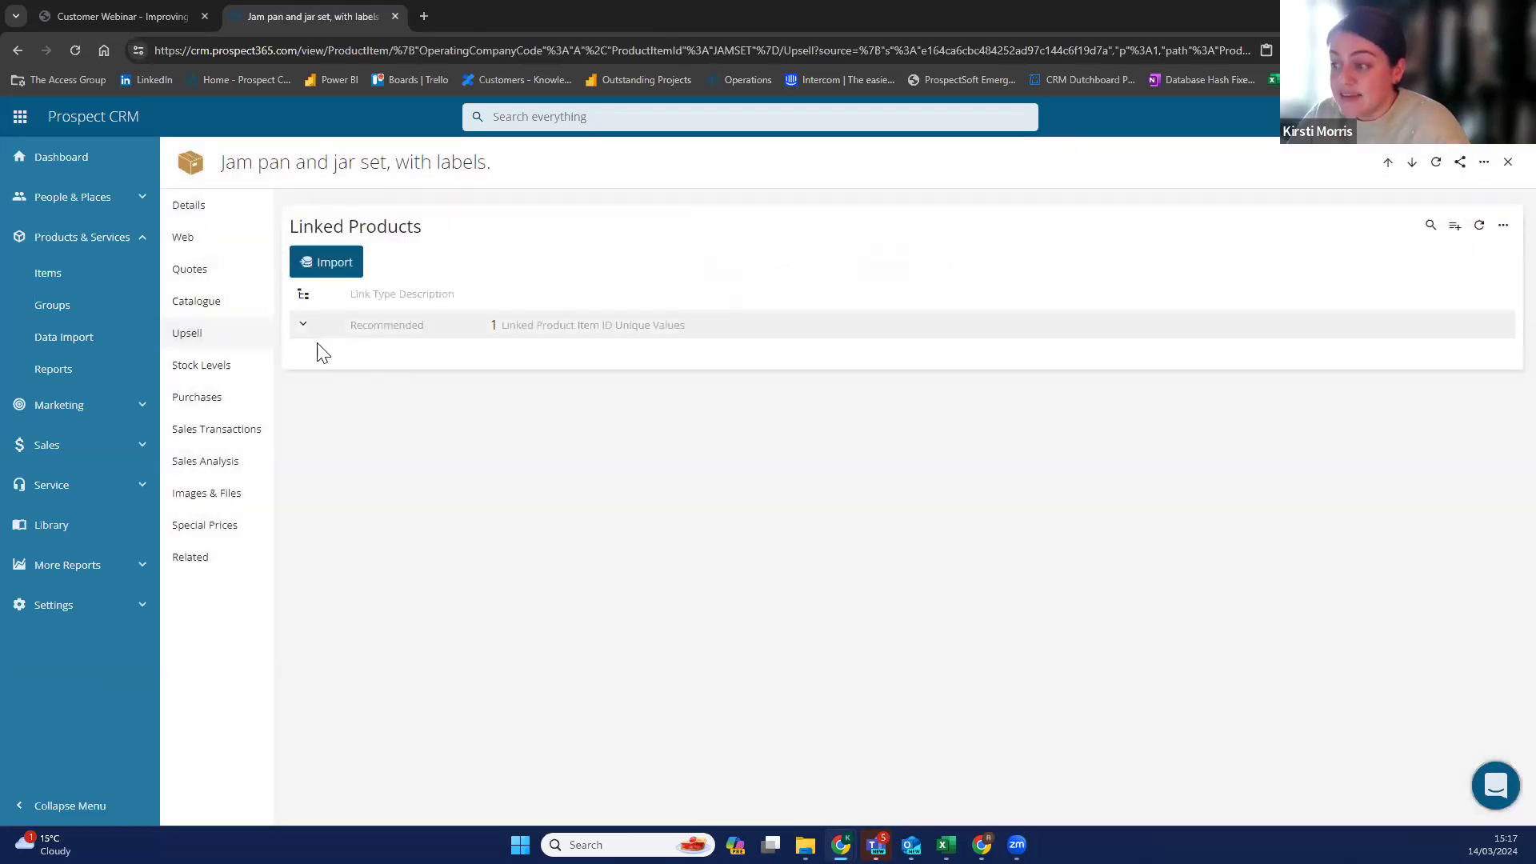
Check the Recommended links, copy the JAMSET SKU, and return to Test Quote (1739).
{"action": "left_click", "coordinate": [303, 325]}
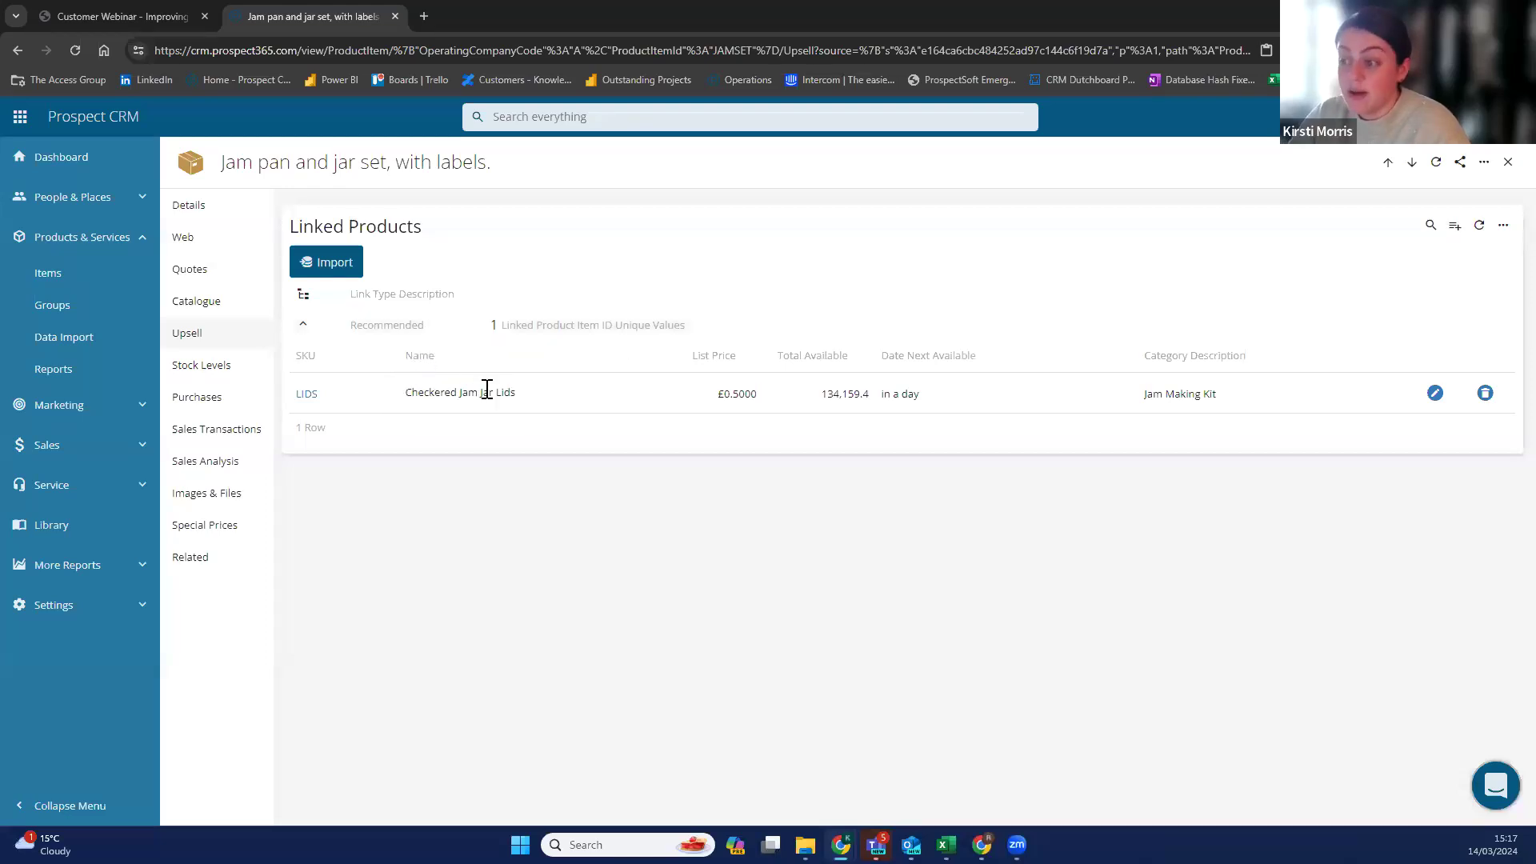
{"action": "left_click", "coordinate": [210, 213]}
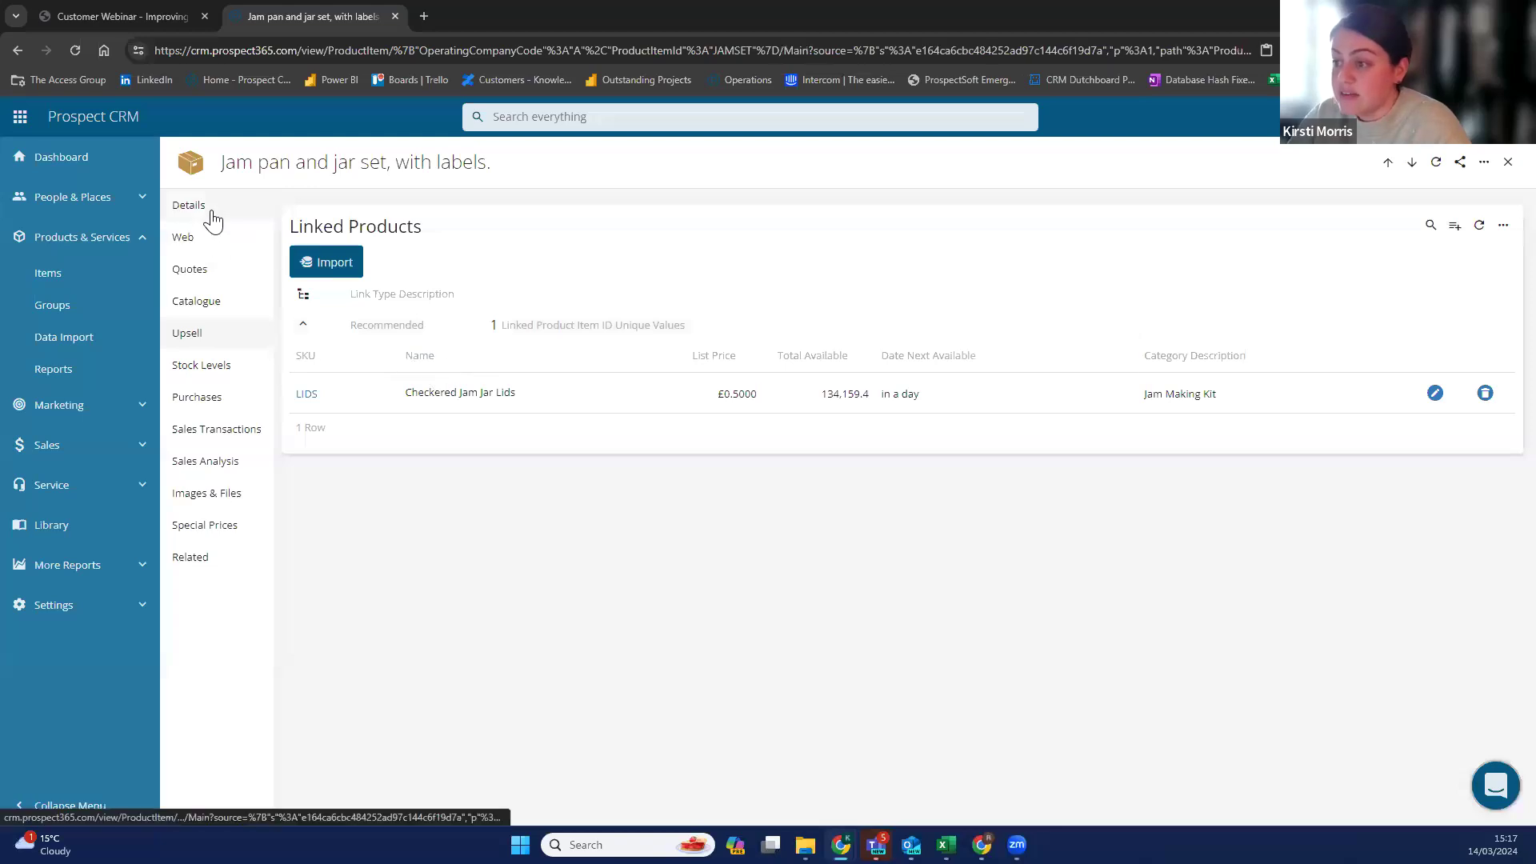
{"action": "left_click_drag", "start_coordinate": [324, 280], "coordinate": [290, 282]}
{"action": "key", "text": "ctrl+c"}
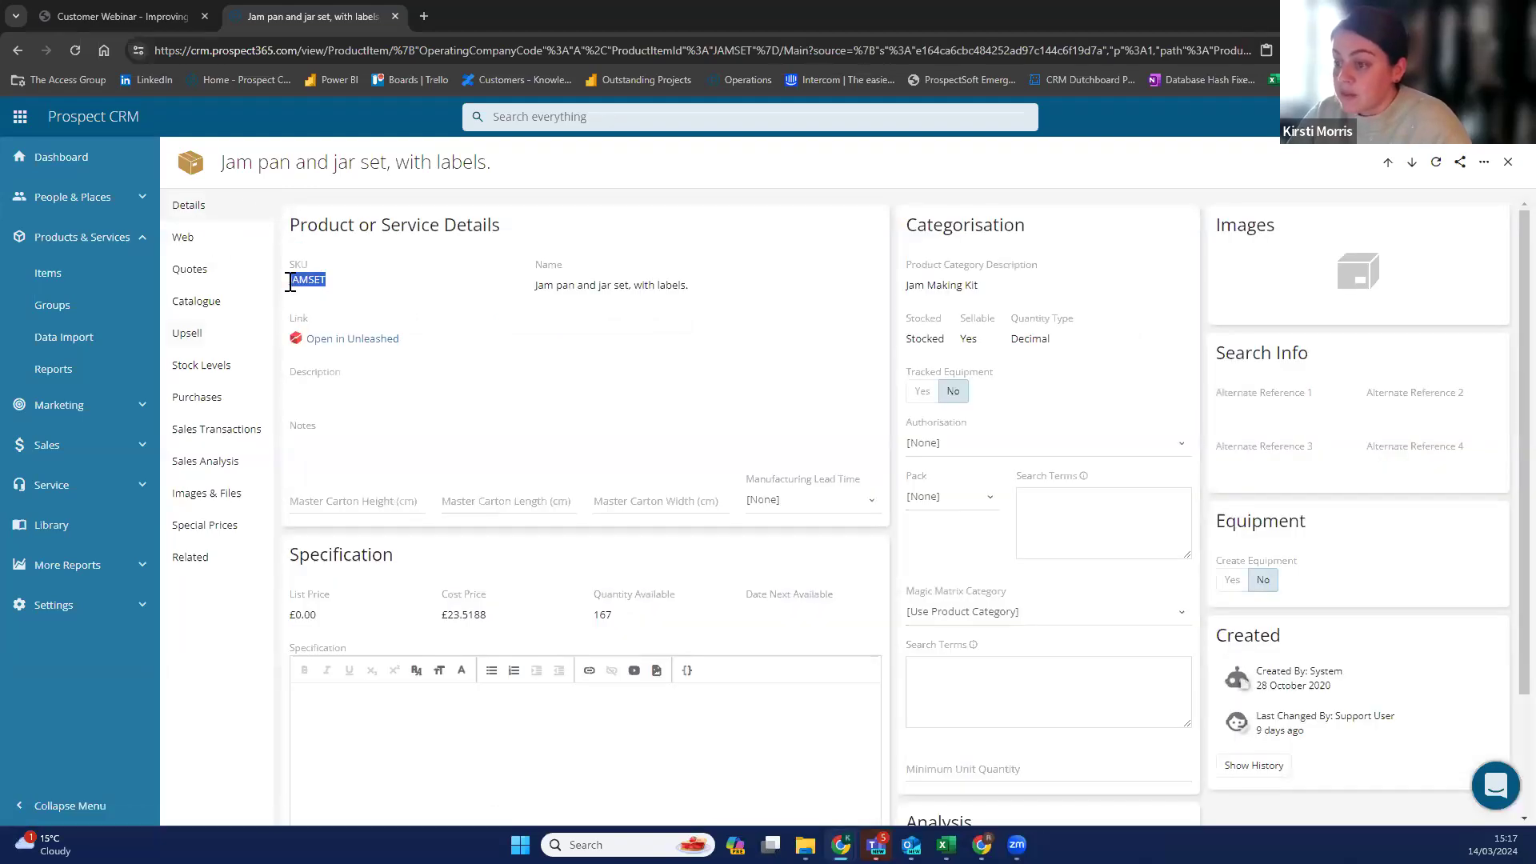
{"action": "left_click", "coordinate": [1506, 164]}
{"action": "left_click", "coordinate": [1508, 162]}
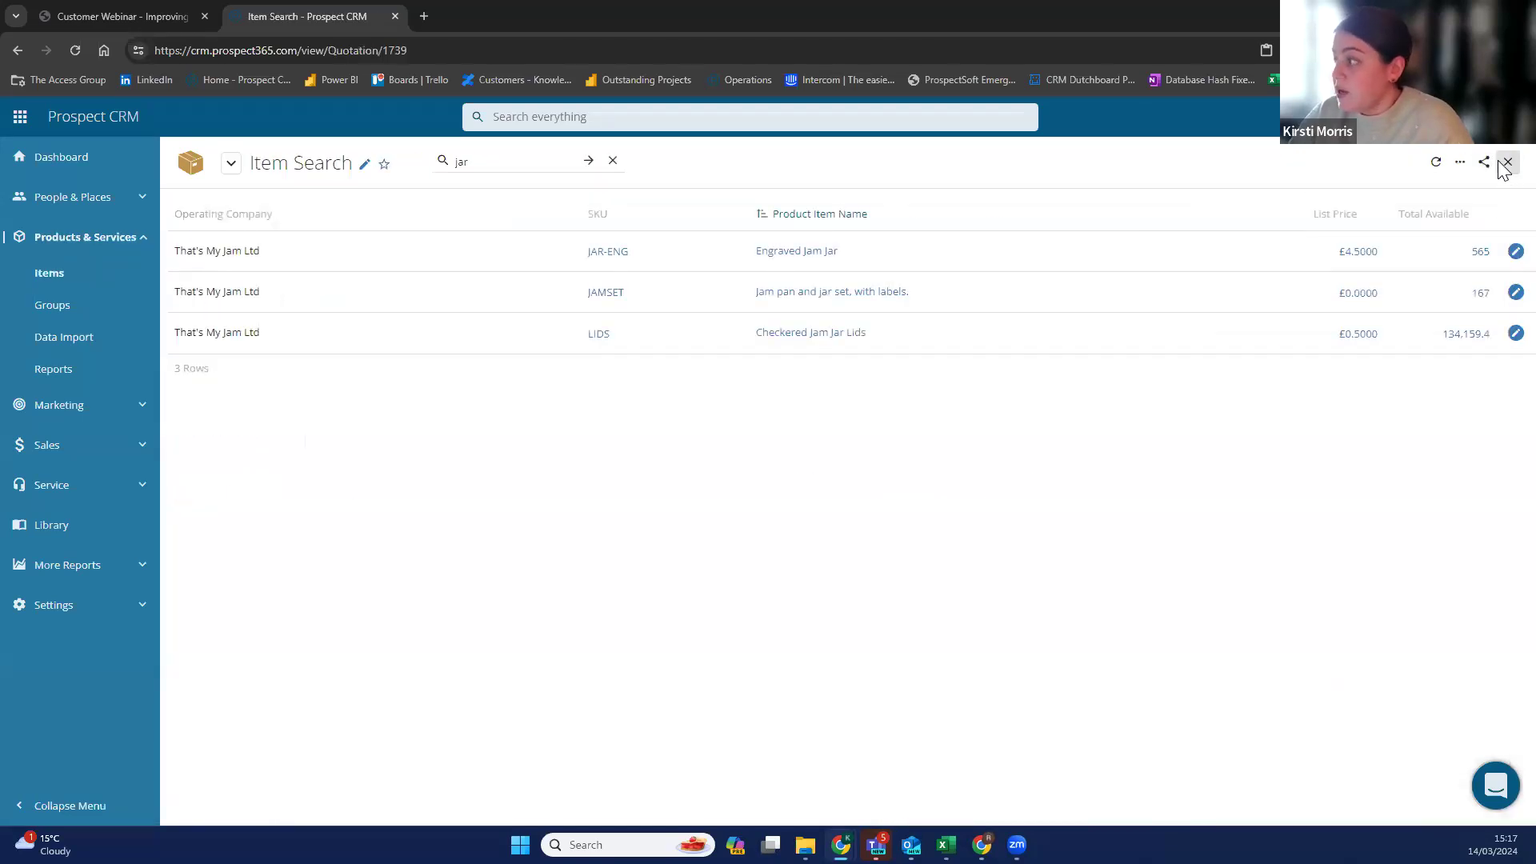
{"action": "scroll", "coordinate": [480, 561], "scroll_direction": "down", "scroll_amount": 3}
Add JAMSET by its pasted SKU to Test Quote, including the recommended Checkered Jam Jar Lids.
{"action": "left_click", "coordinate": [359, 602]}
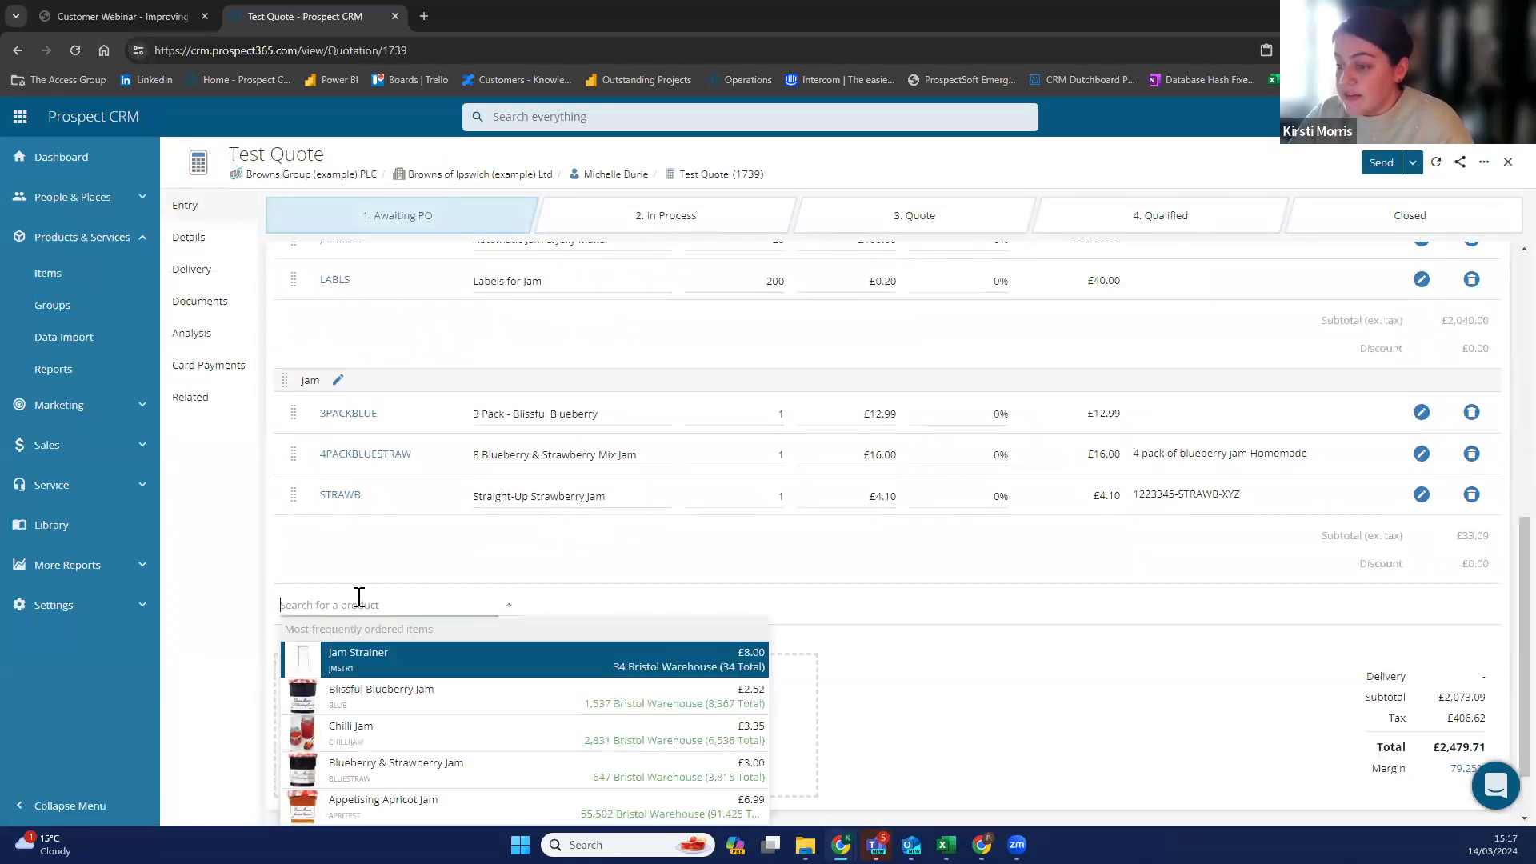
{"action": "key", "text": "ctrl+v"}
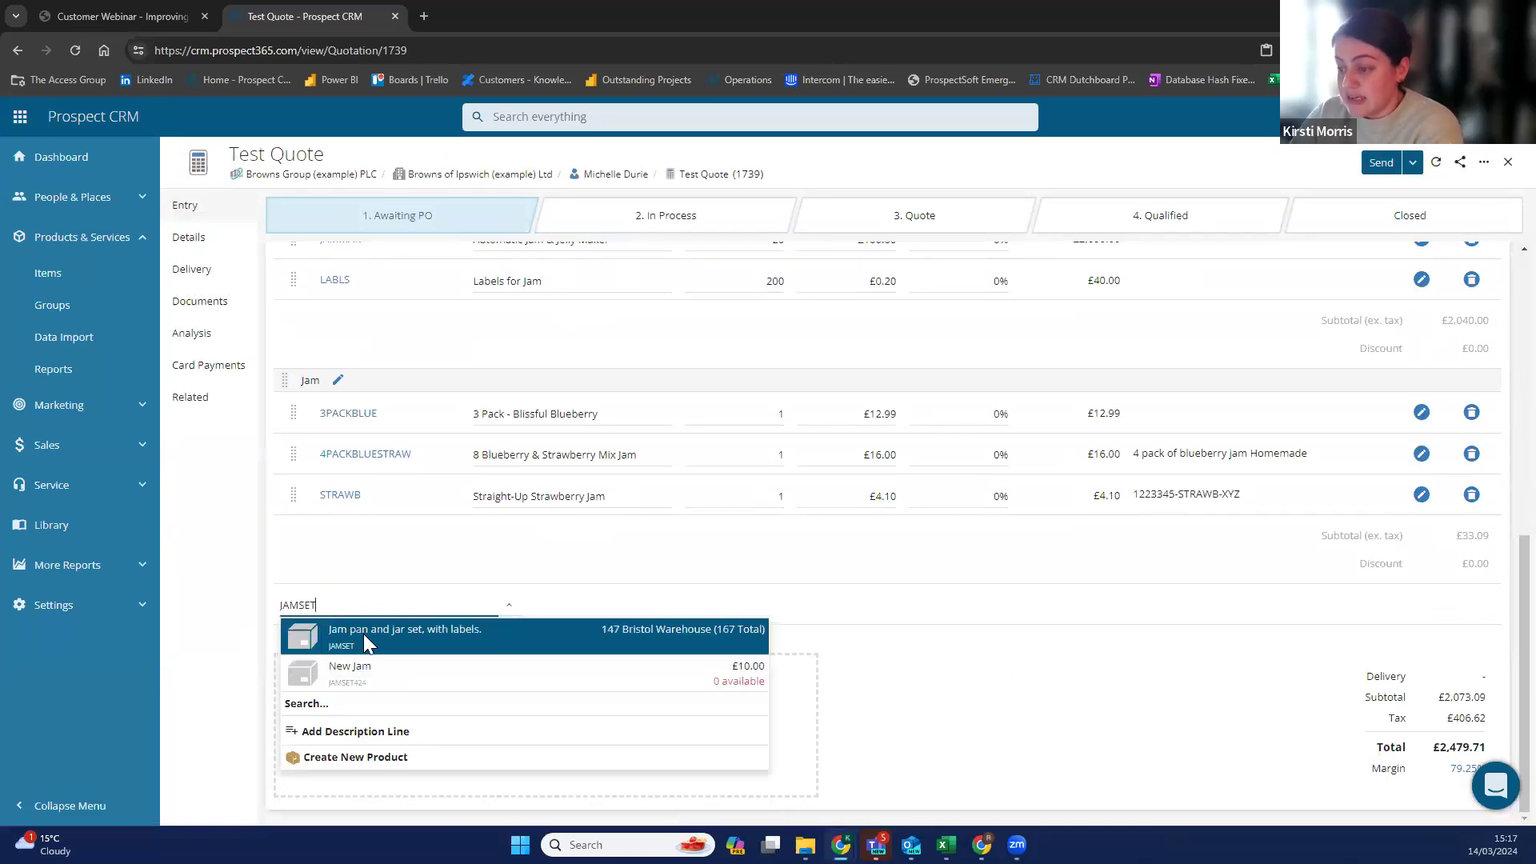
{"action": "left_click", "coordinate": [364, 636]}
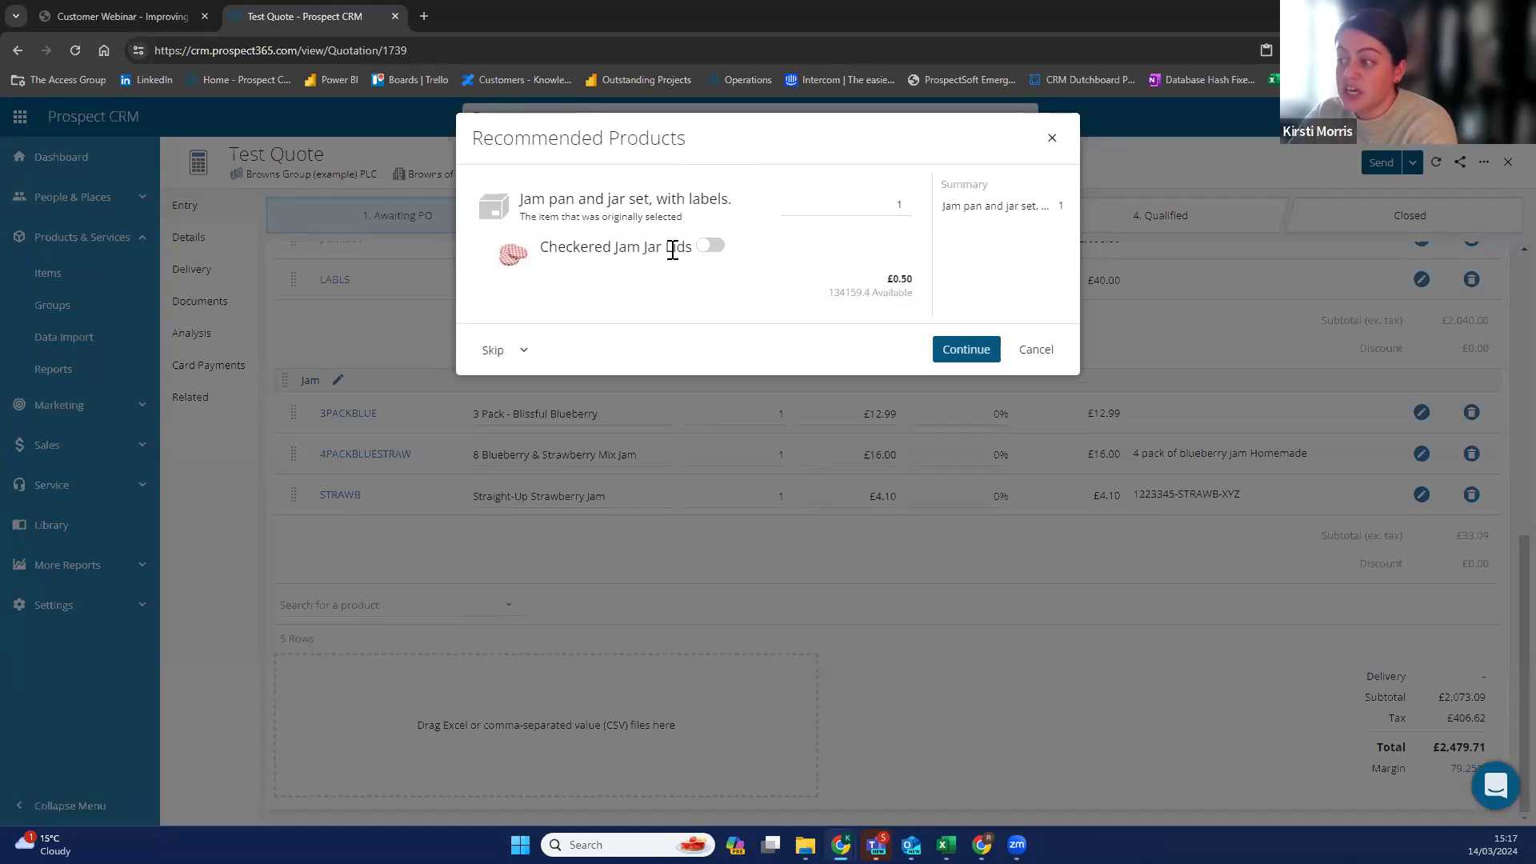
{"action": "left_click", "coordinate": [708, 247]}
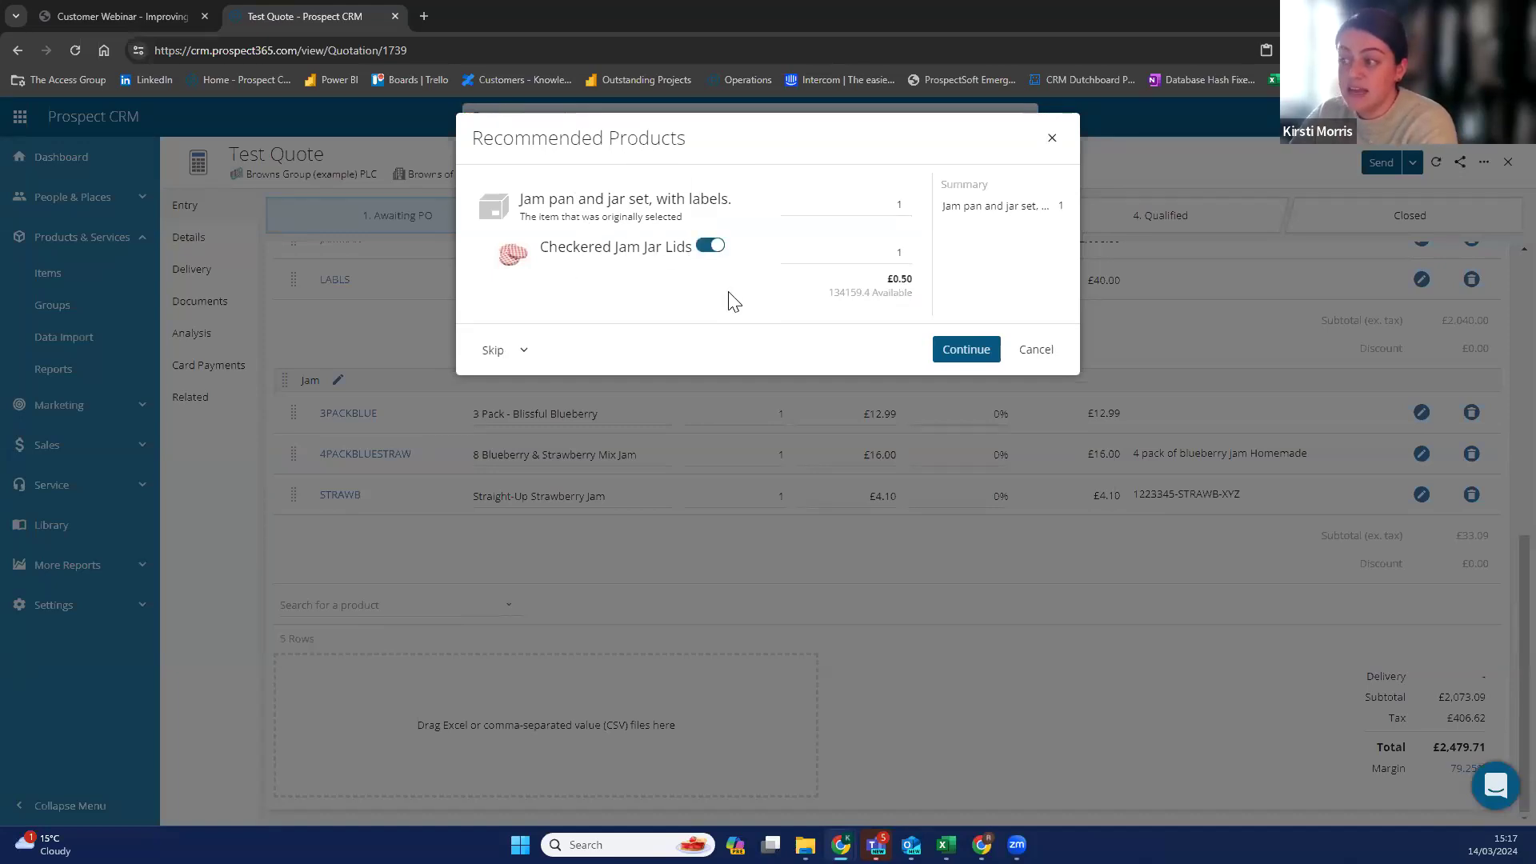
{"action": "left_click", "coordinate": [965, 350]}
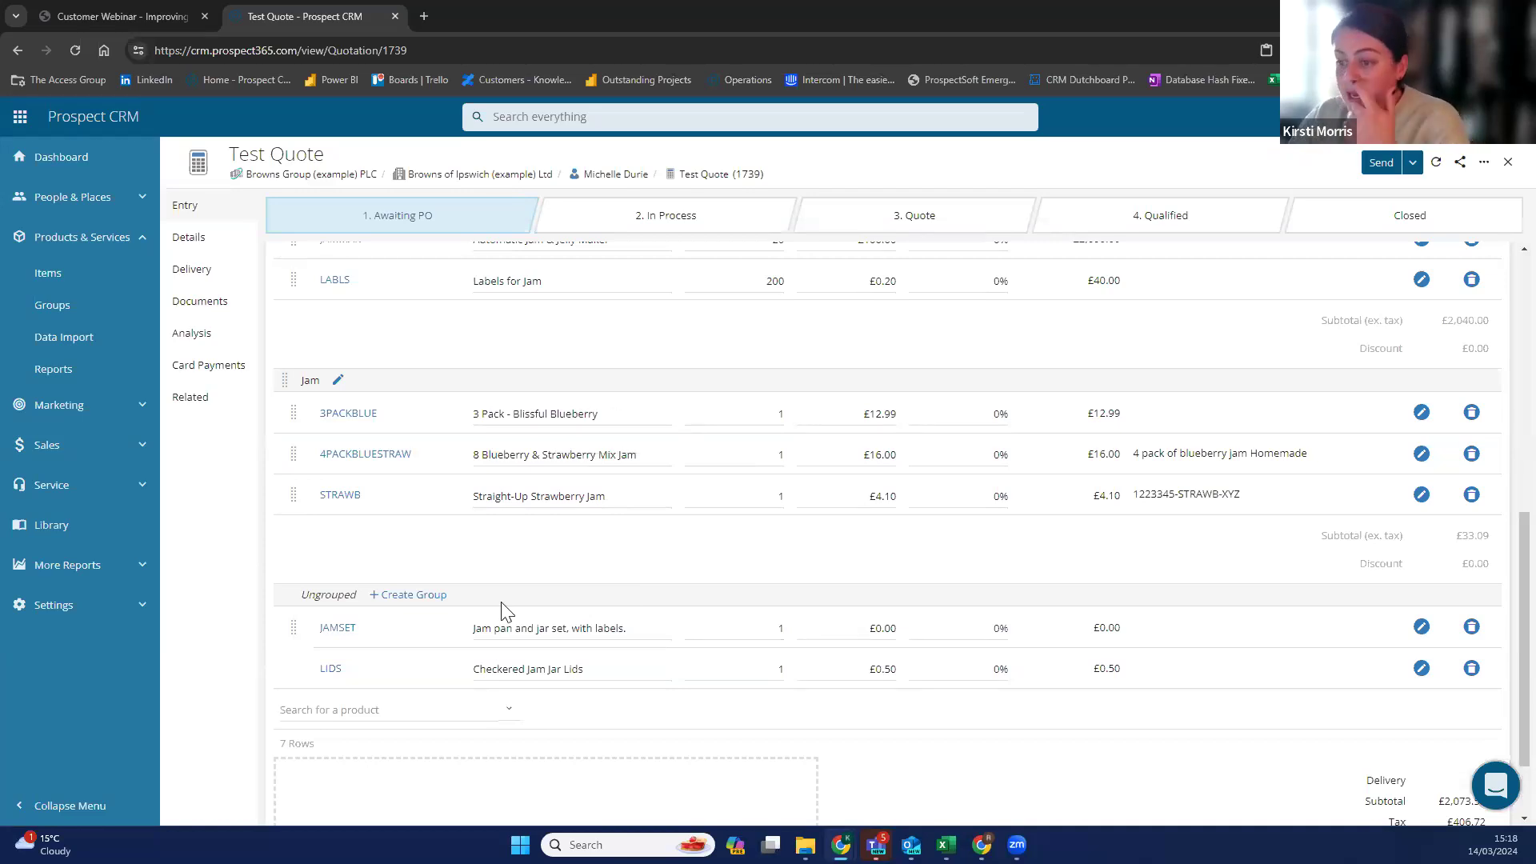
Create a new Library folder named 'Test Folder Jam'.
{"action": "left_click", "coordinate": [81, 533]}
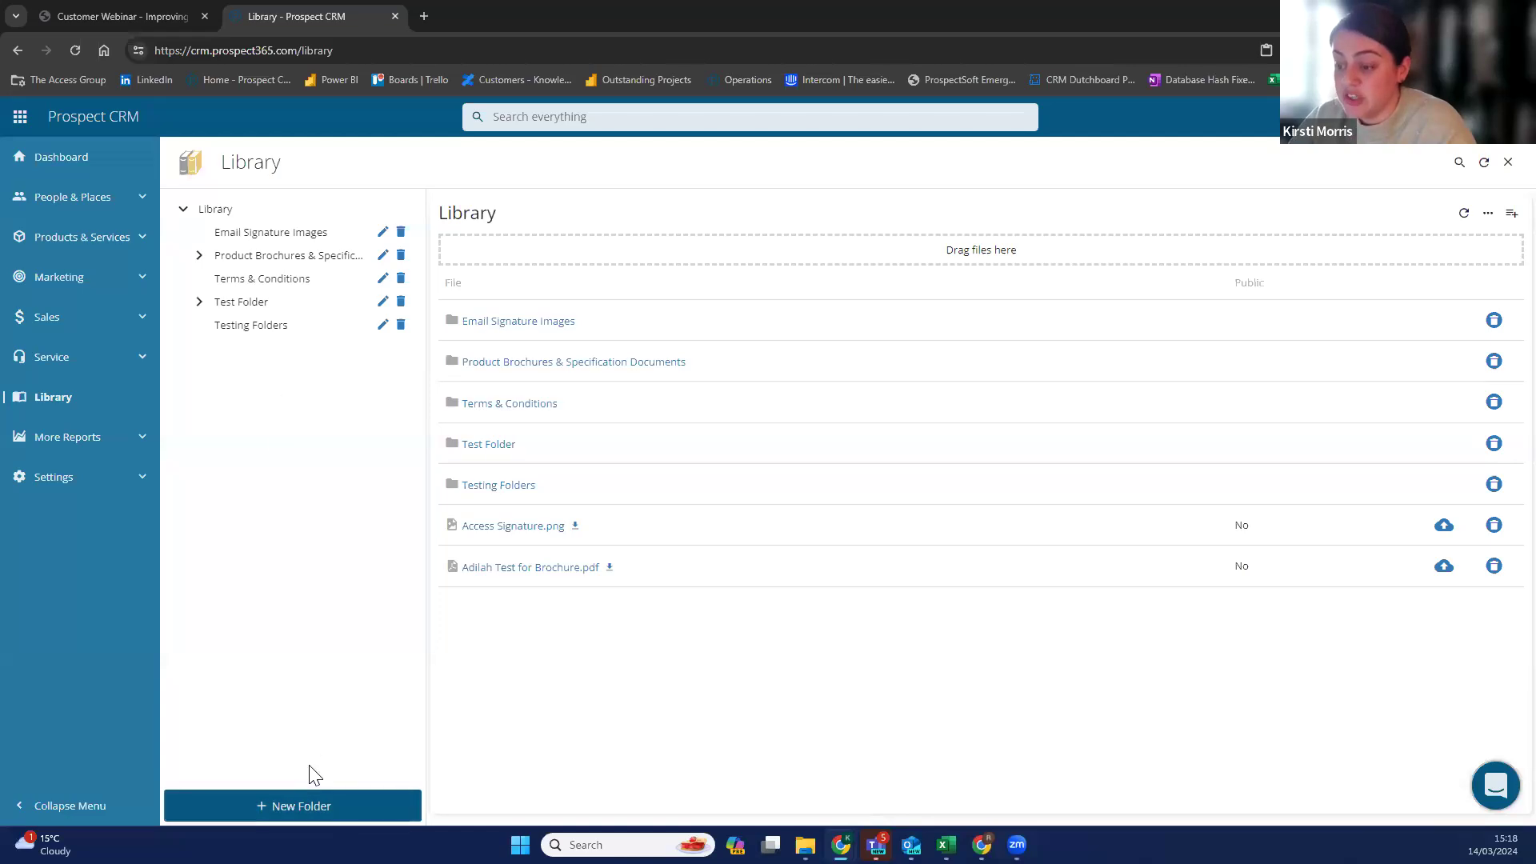
{"action": "left_click", "coordinate": [293, 808]}
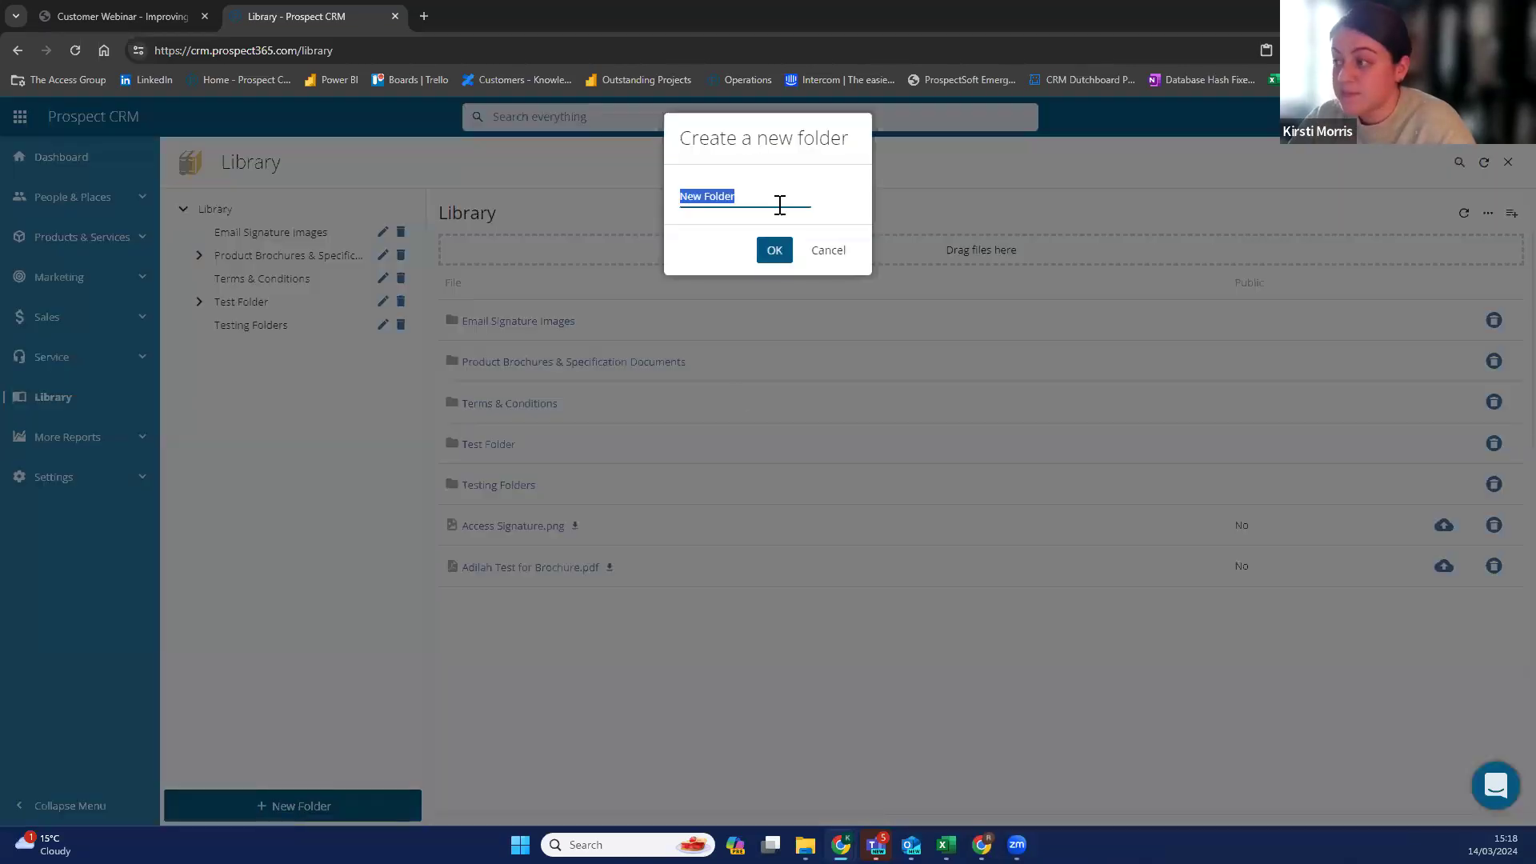
{"action": "type", "text": "Test F"}
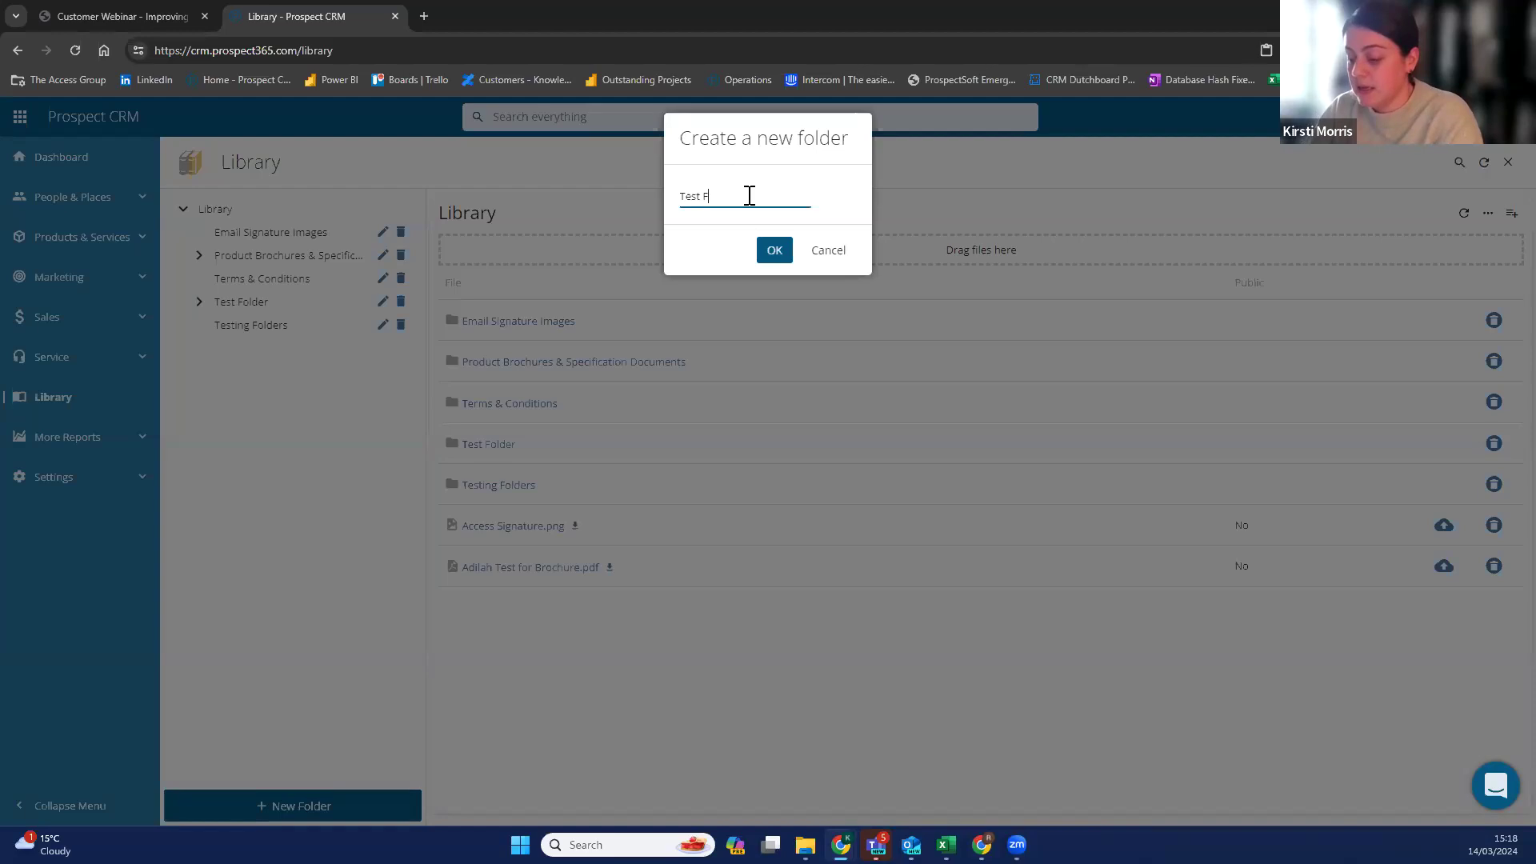
{"action": "type", "text": "older Jam"}
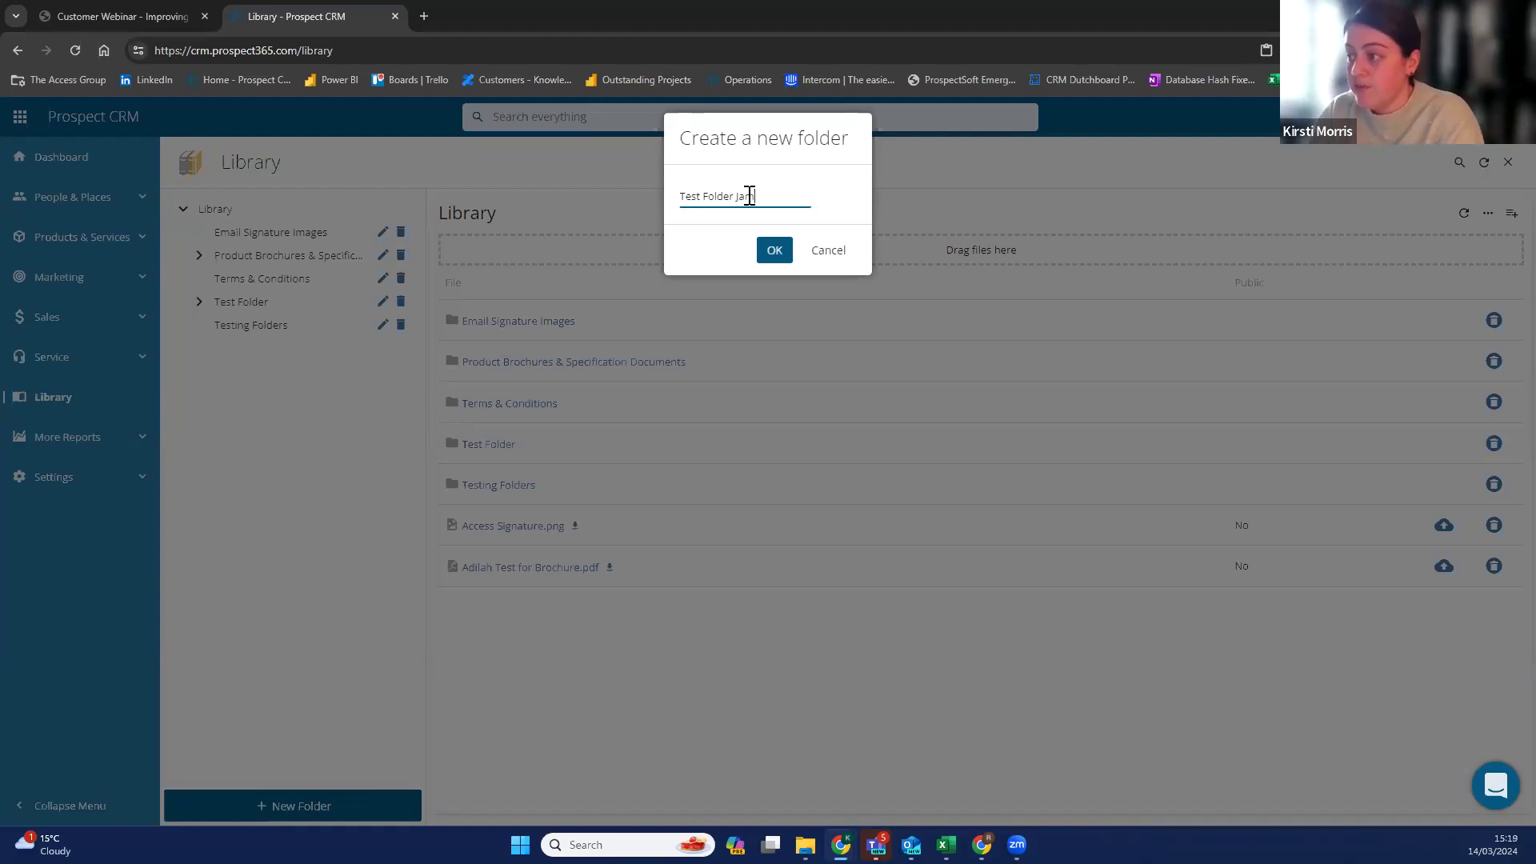
{"action": "left_click", "coordinate": [774, 249]}
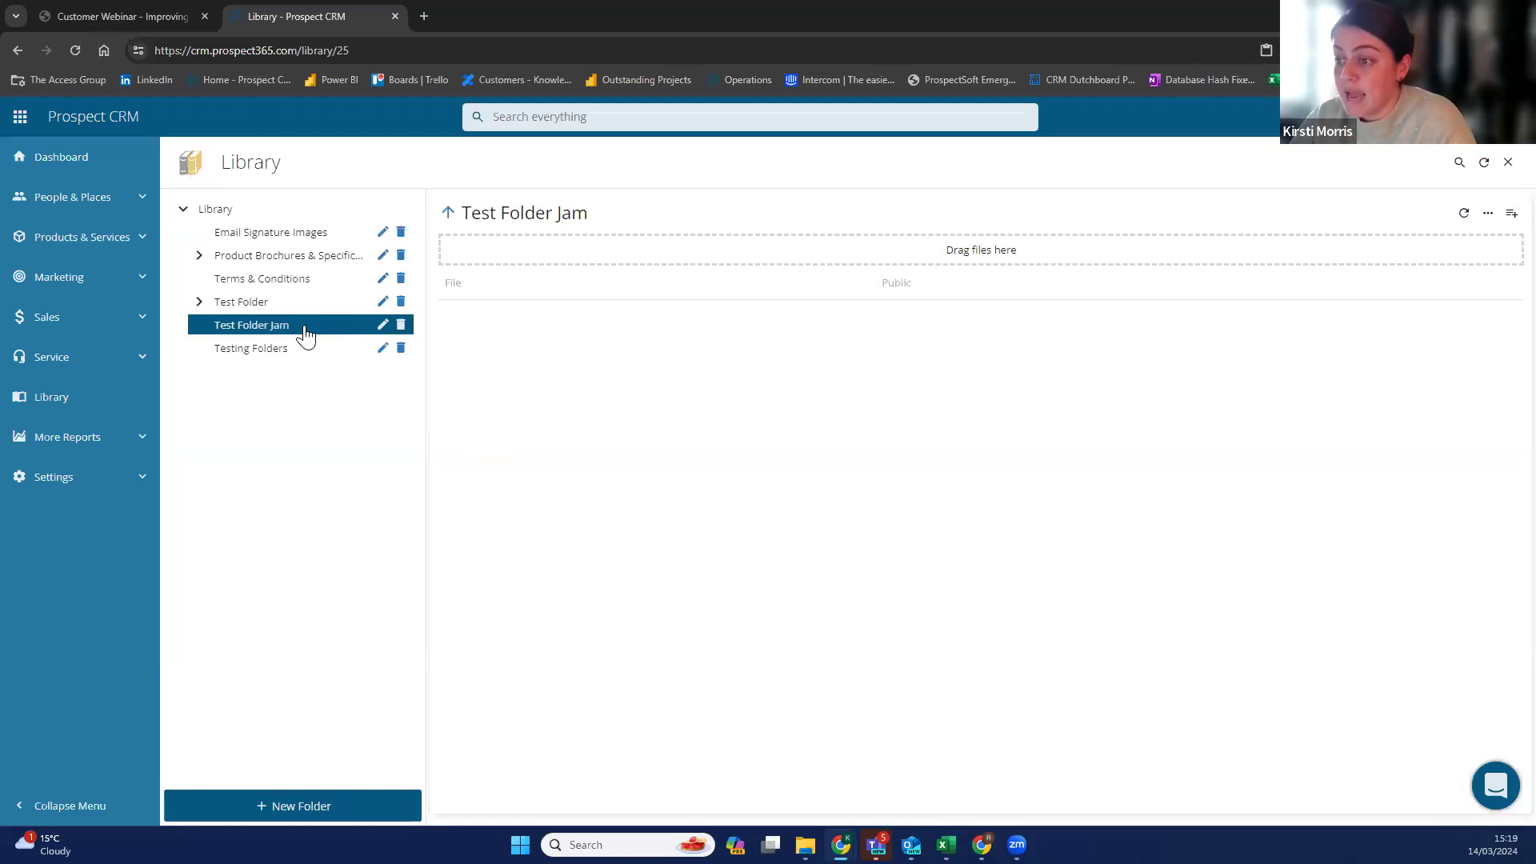
Create a 'Jam Products' subfolder inside Test Folder Jam.
{"action": "left_click", "coordinate": [304, 806]}
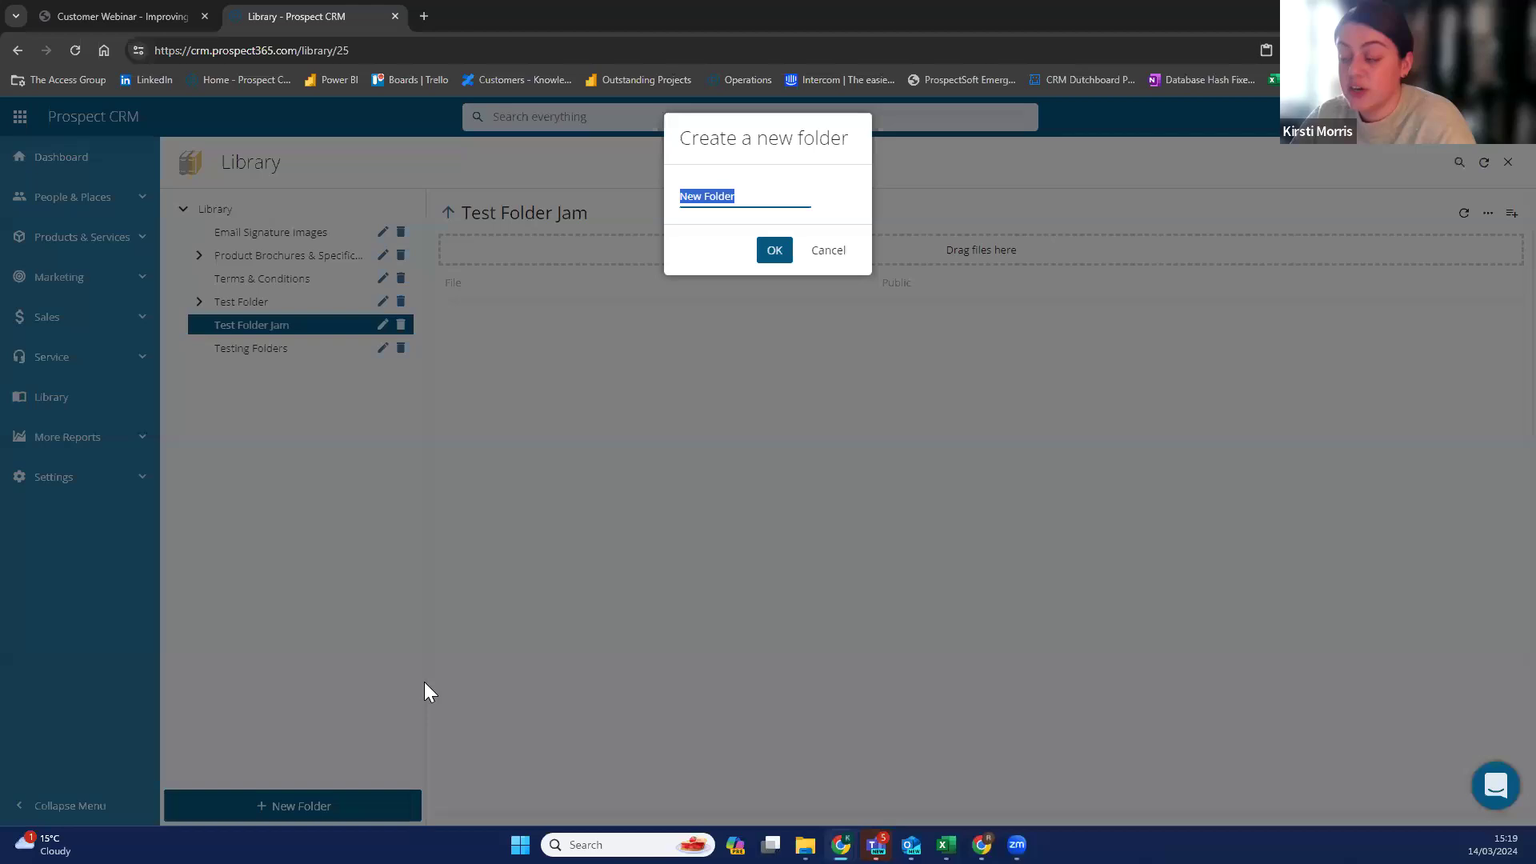
{"action": "type", "text": "Jam "}
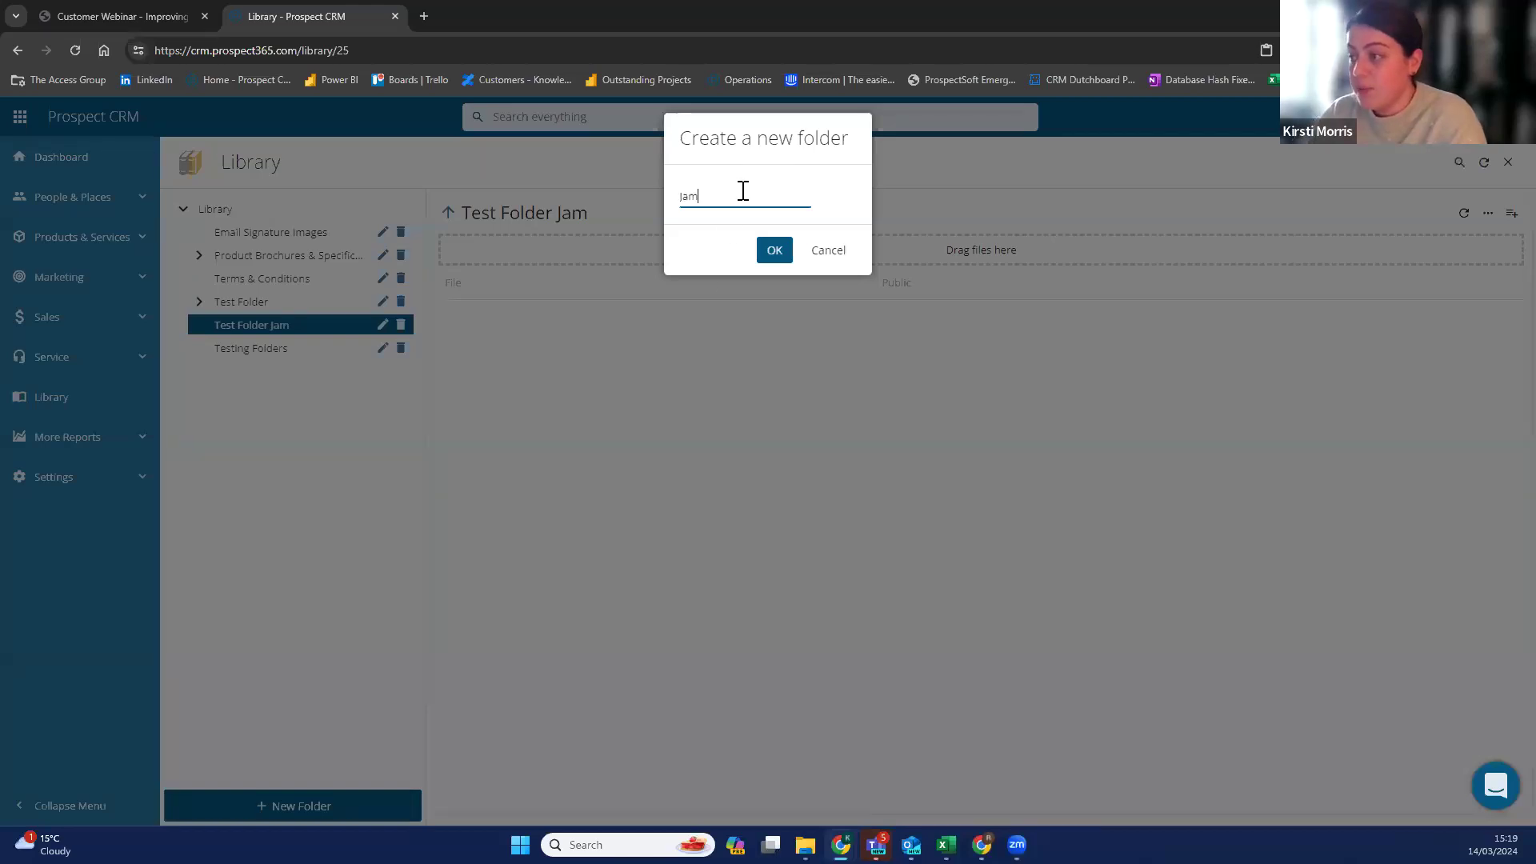
{"action": "type", "text": "Products"}
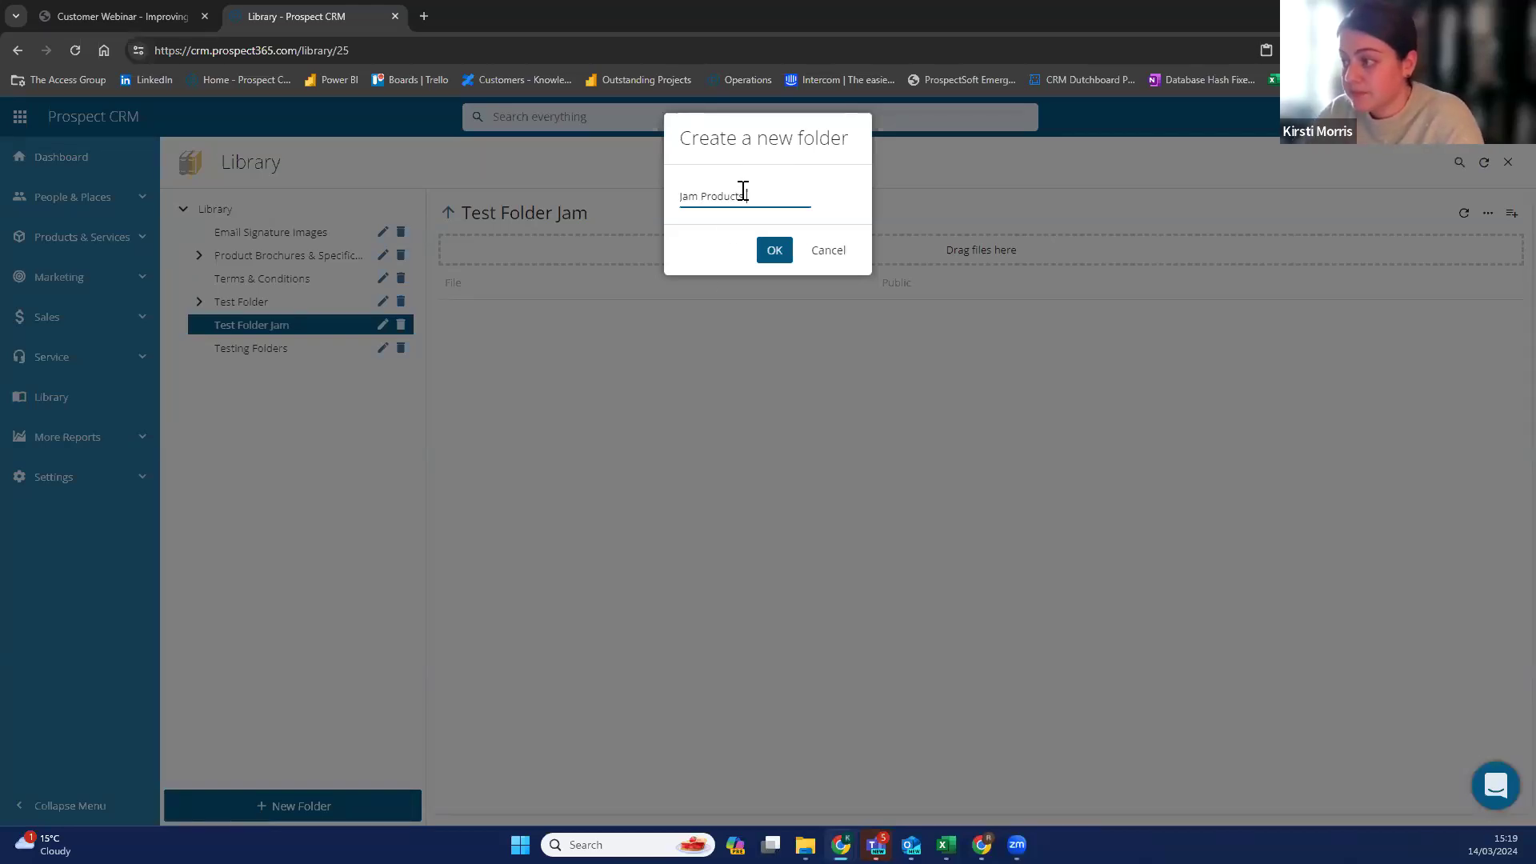
{"action": "left_click", "coordinate": [766, 251]}
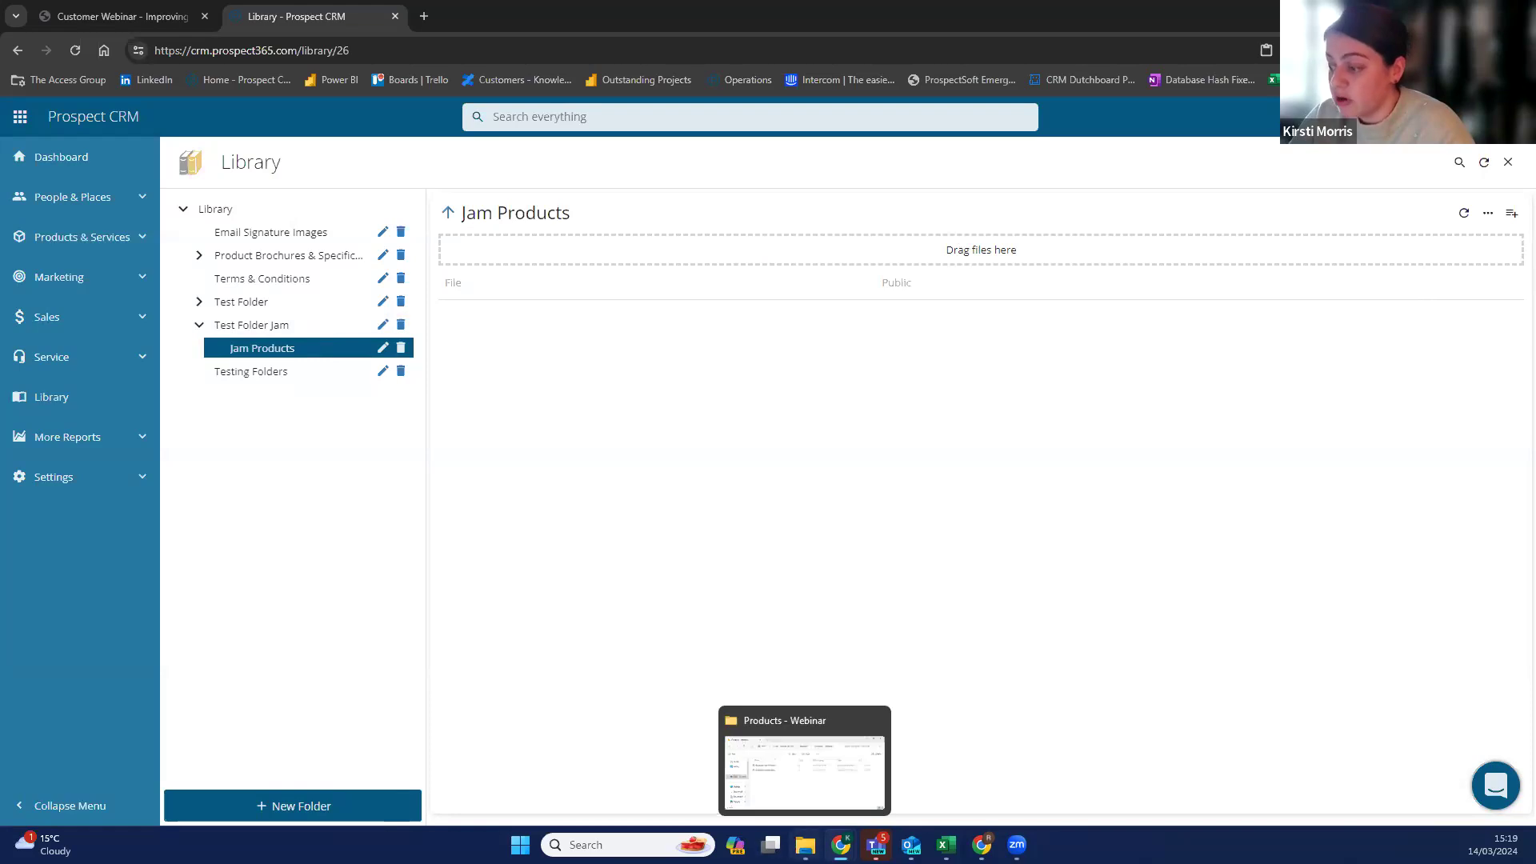
{"action": "left_click", "coordinate": [805, 844]}
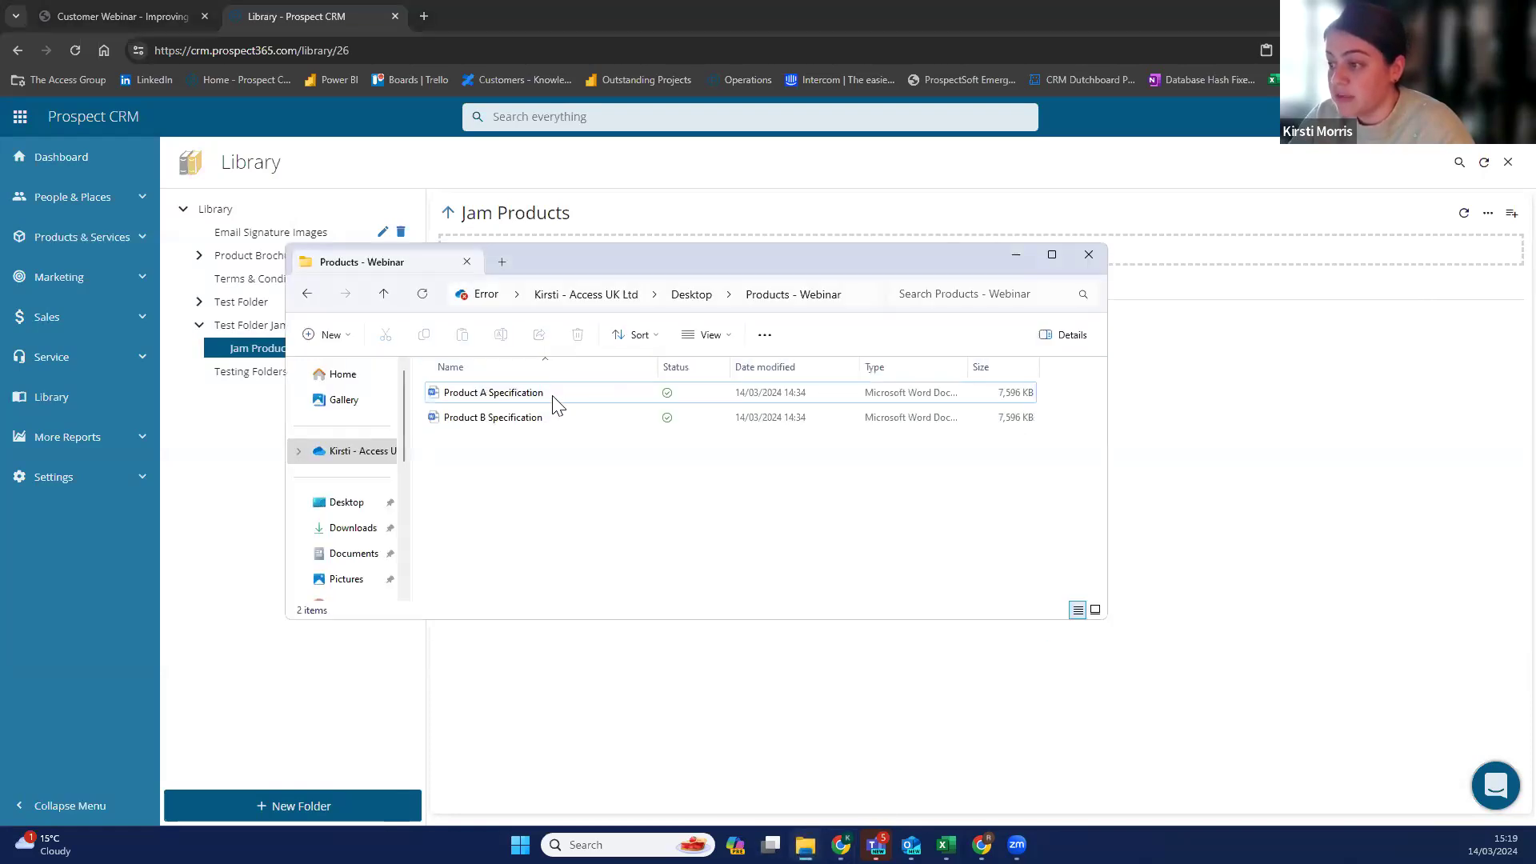
Drag Product A and Product B Specification files onto the Jam Products drop zone, cancelling the Save As dialog.
{"action": "left_click", "coordinate": [558, 404]}
{"action": "left_click", "coordinate": [549, 418], "text": "shift"}
{"action": "left_click_drag", "start_coordinate": [549, 418], "coordinate": [1275, 436]}
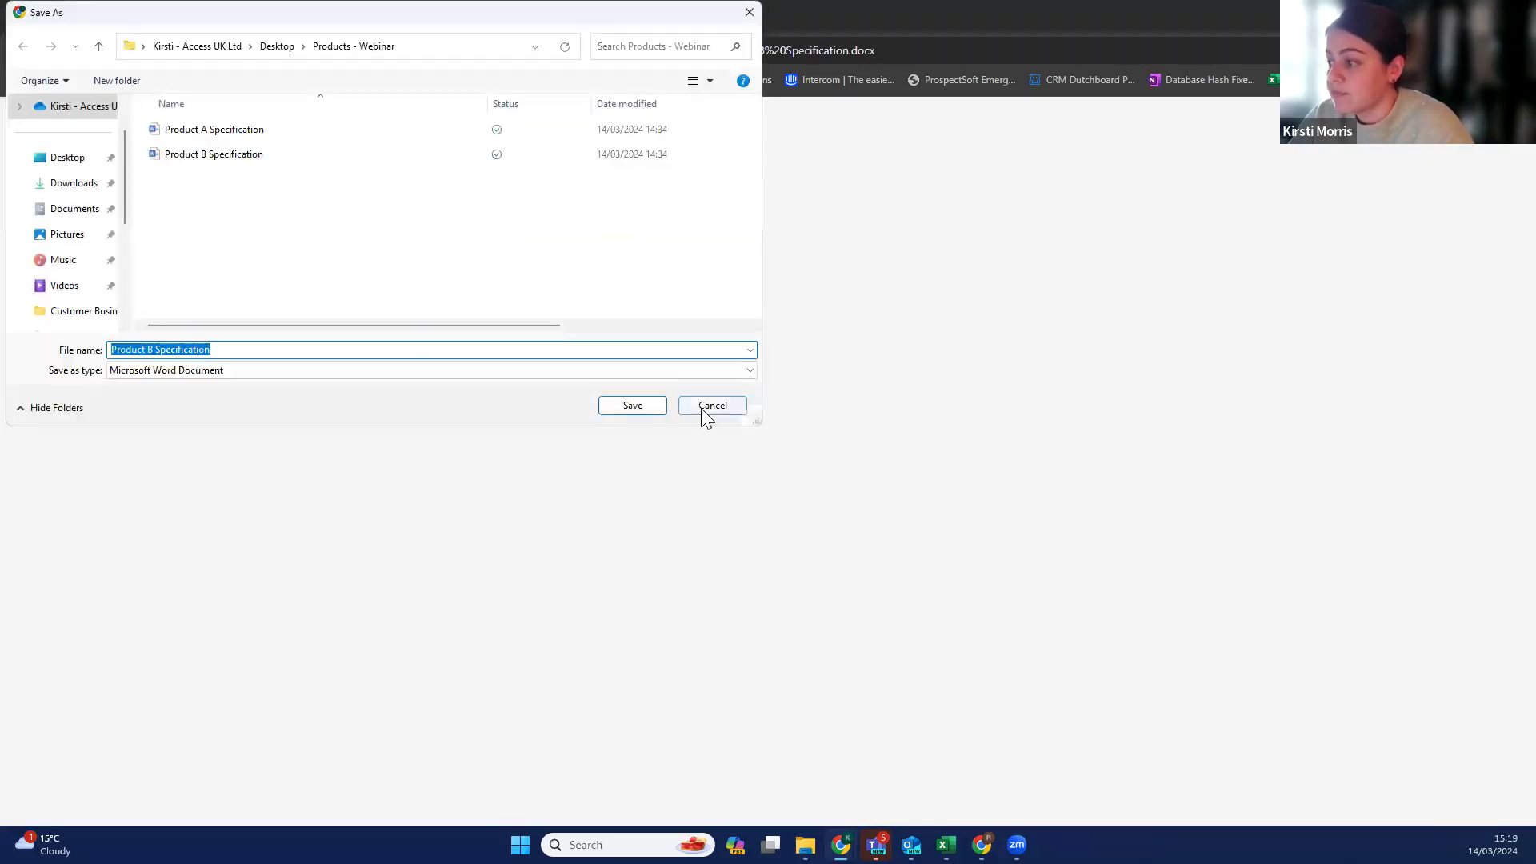
{"action": "left_click", "coordinate": [703, 406]}
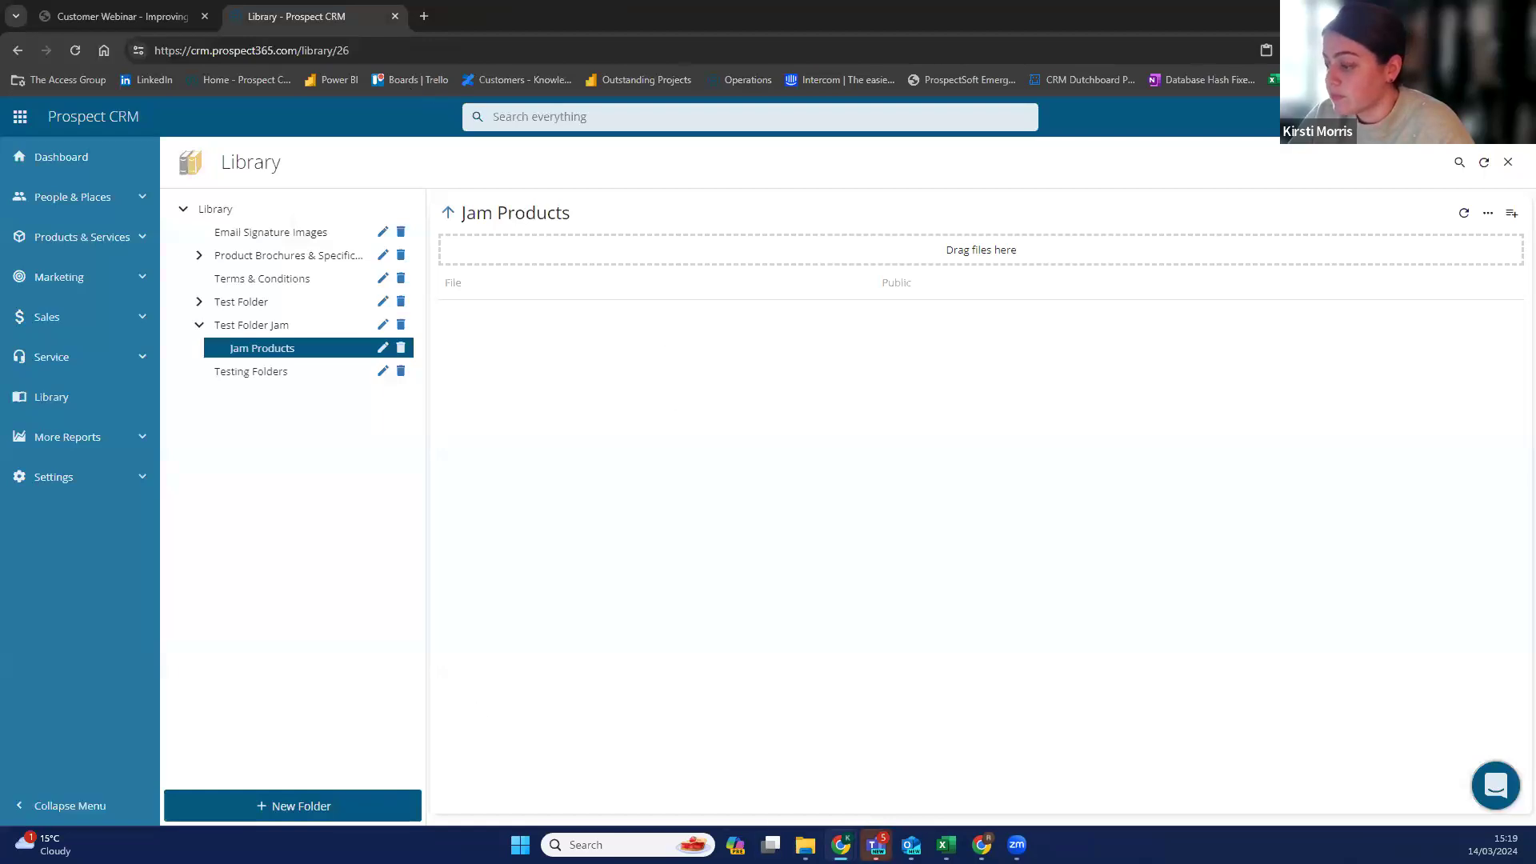
{"action": "mouse_move", "coordinate": [805, 844]}
{"action": "left_click", "coordinate": [802, 760]}
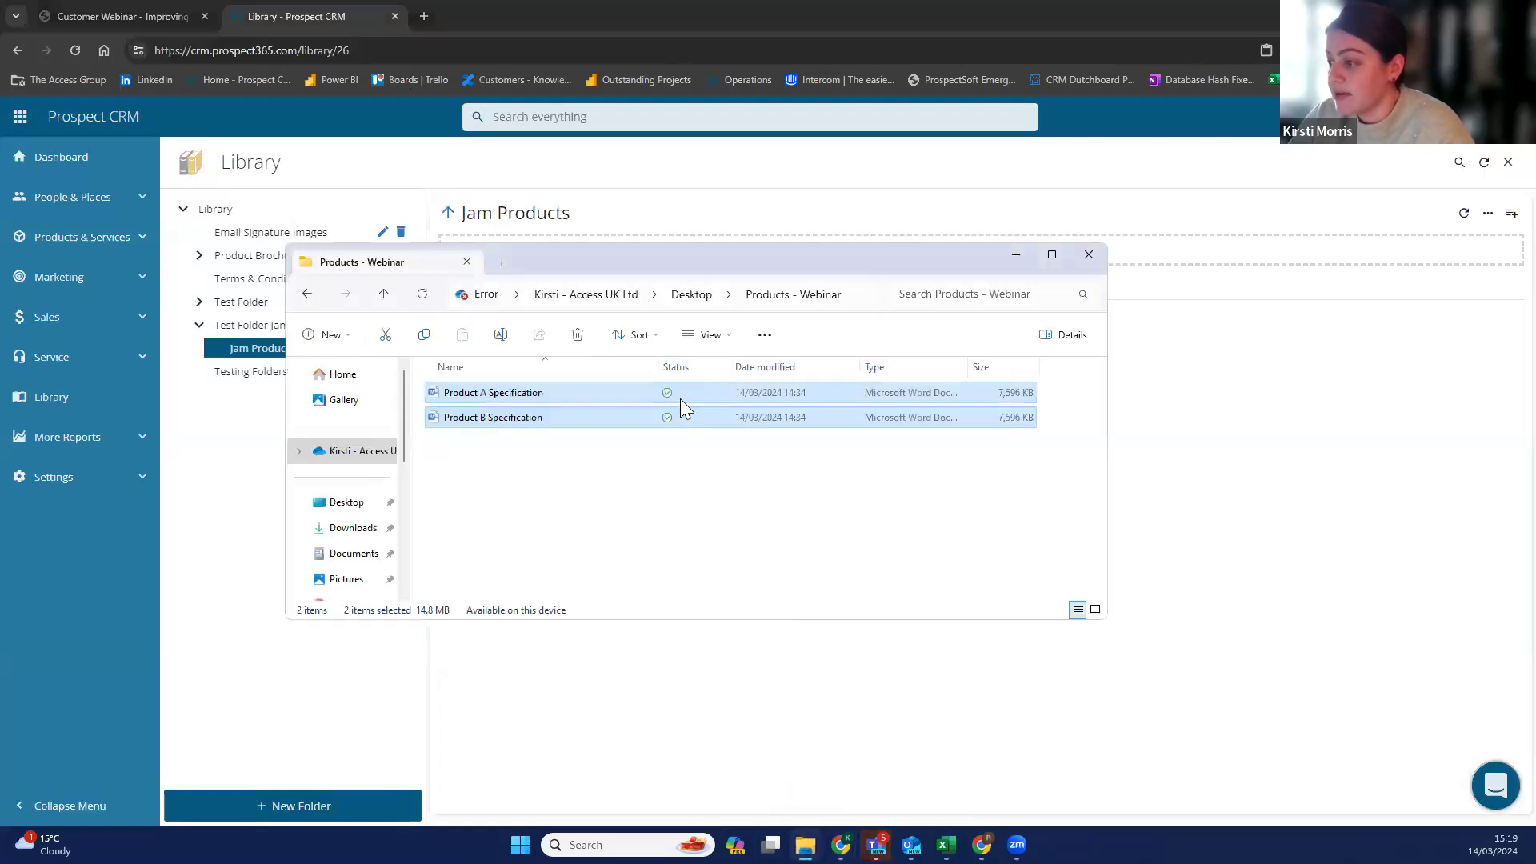
{"action": "left_click_drag", "start_coordinate": [730, 419], "coordinate": [894, 438]}
{"action": "mouse_move", "coordinate": [1137, 292]}
{"action": "left_mouse_down"}
{"action": "mouse_move", "coordinate": [1170, 249]}
{"action": "mouse_move", "coordinate": [1131, 271]}
{"action": "left_mouse_up"}
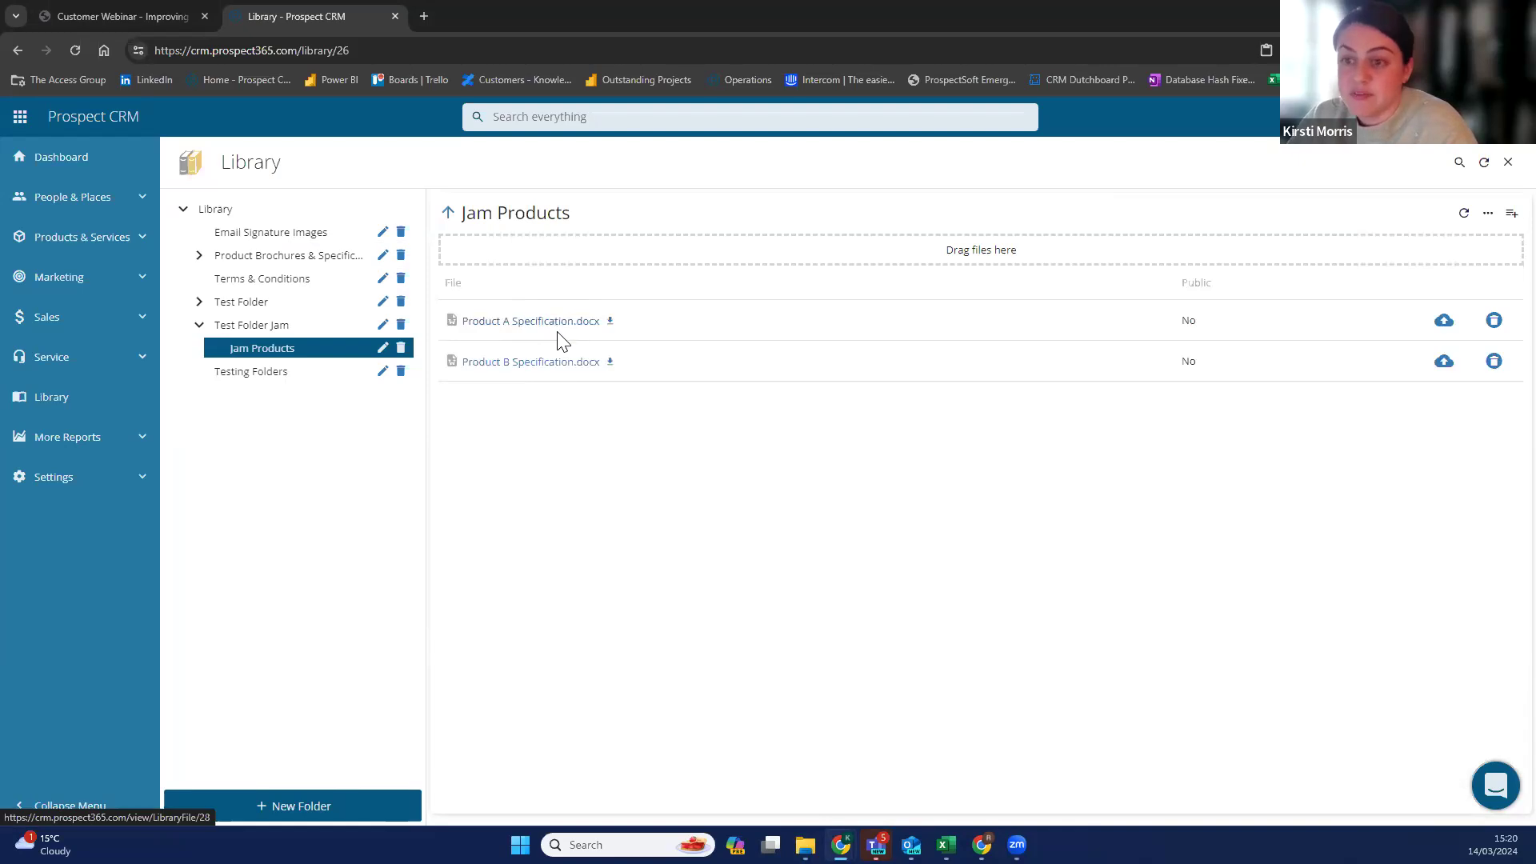
{"action": "left_click", "coordinate": [1512, 213]}
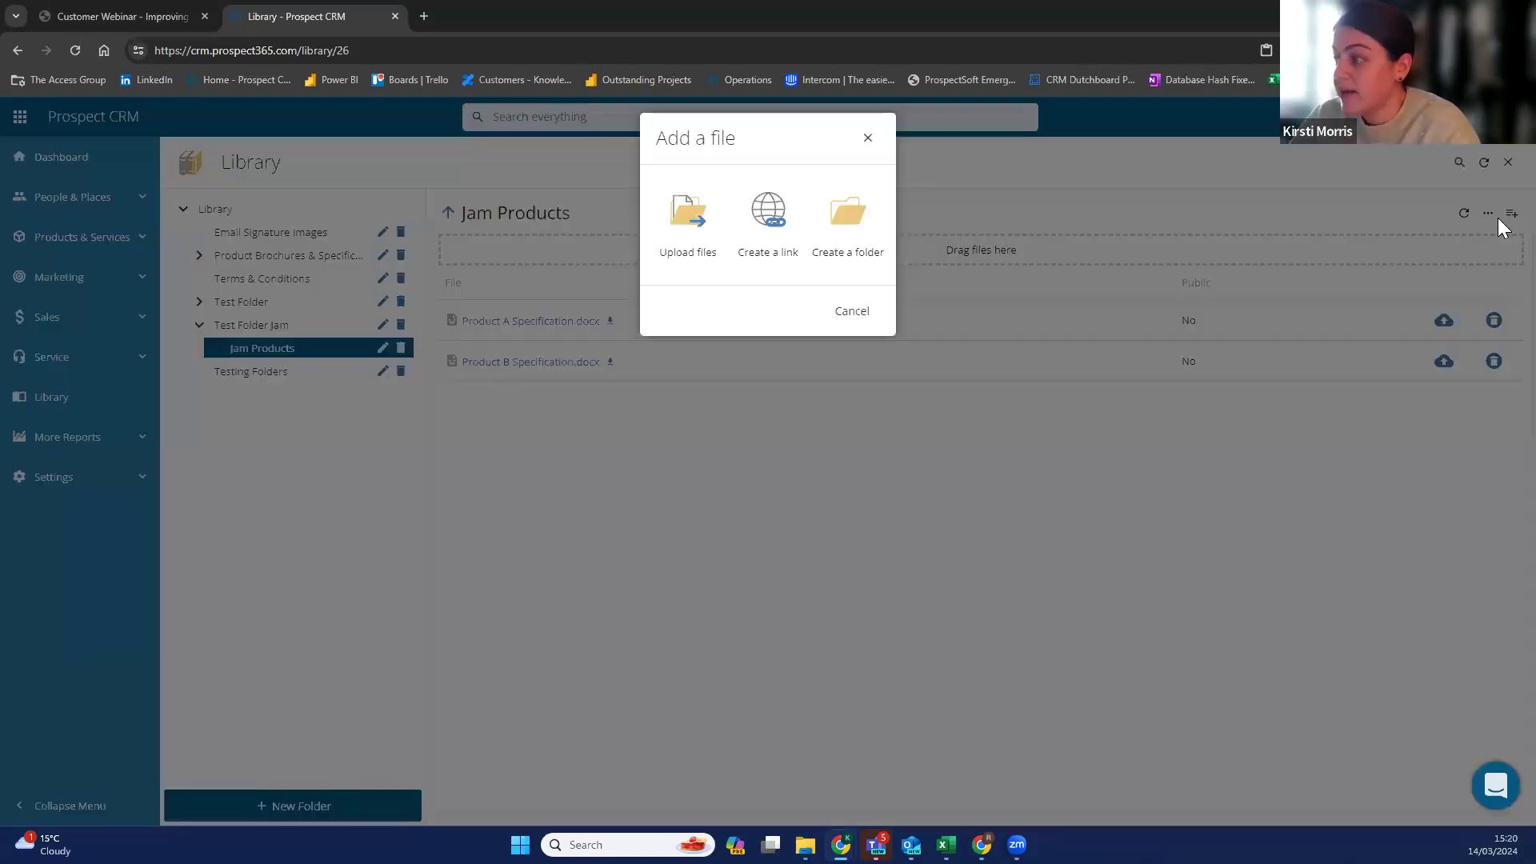
{"action": "left_click", "coordinate": [688, 236]}
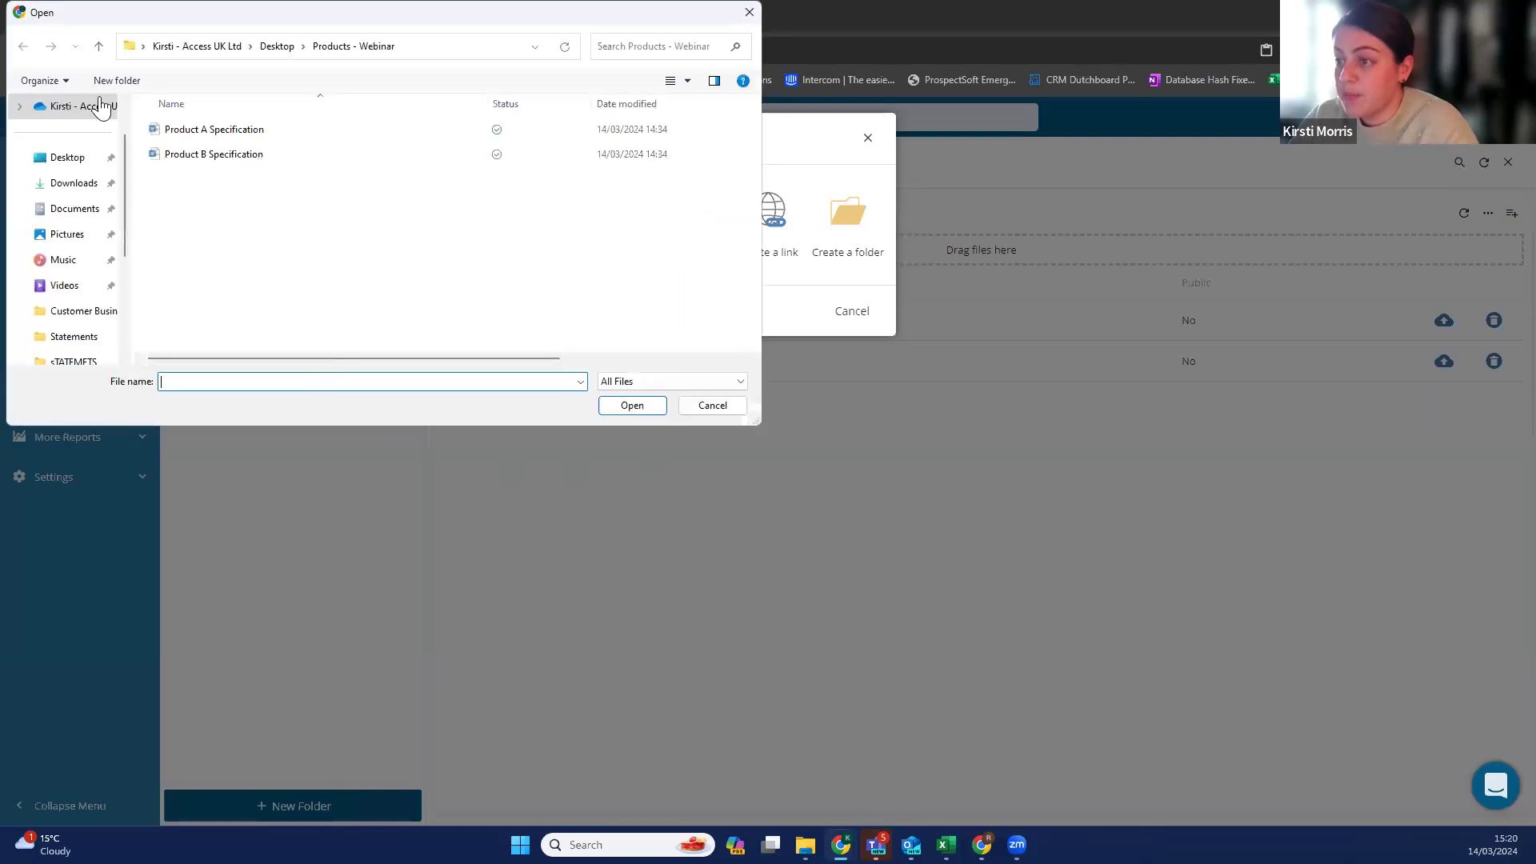
{"action": "left_click", "coordinate": [714, 406]}
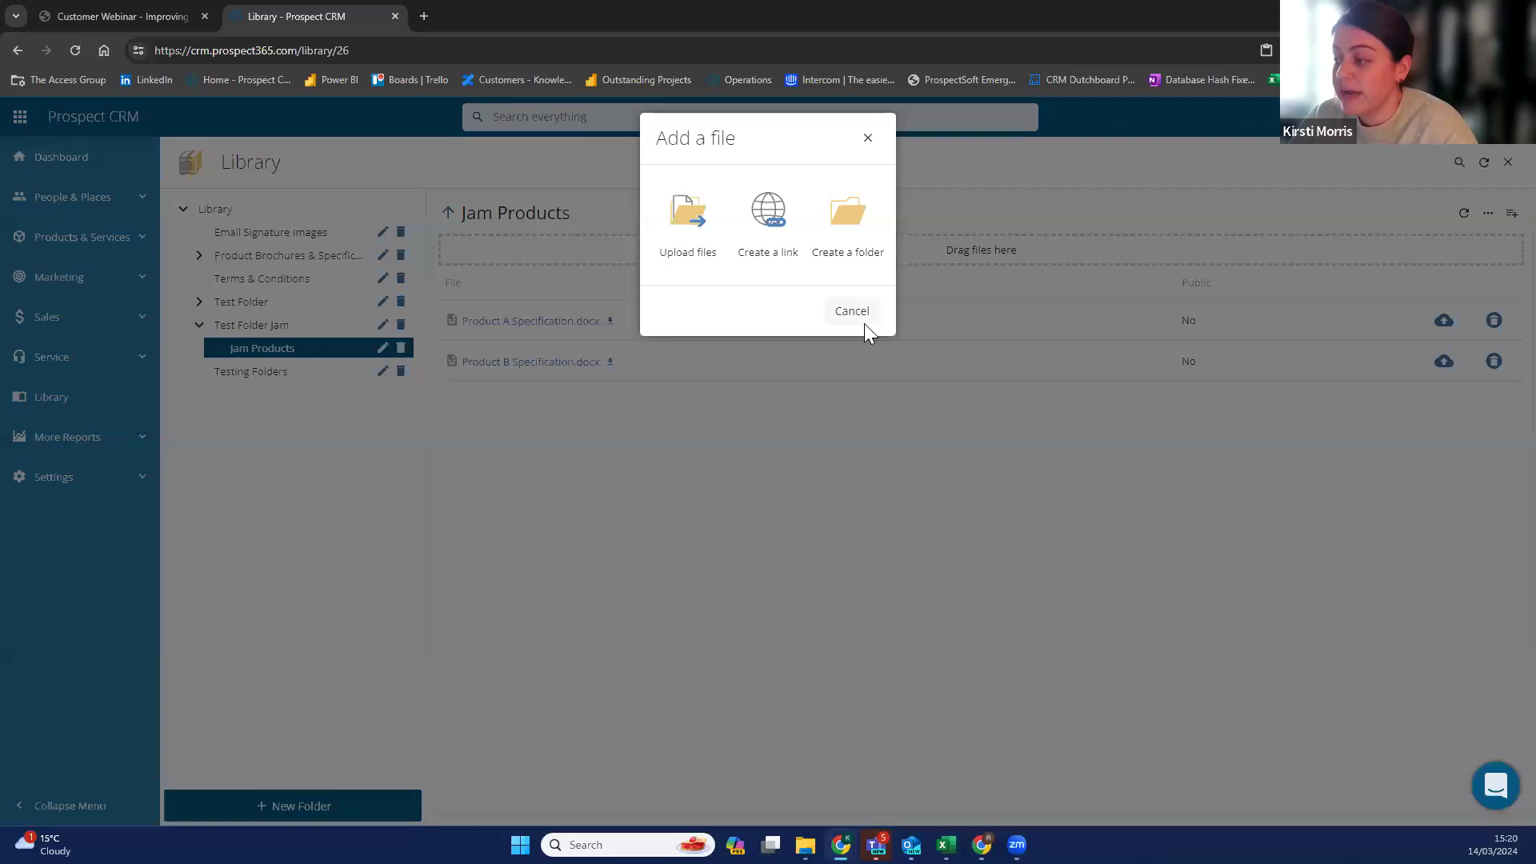
{"action": "left_click", "coordinate": [854, 312]}
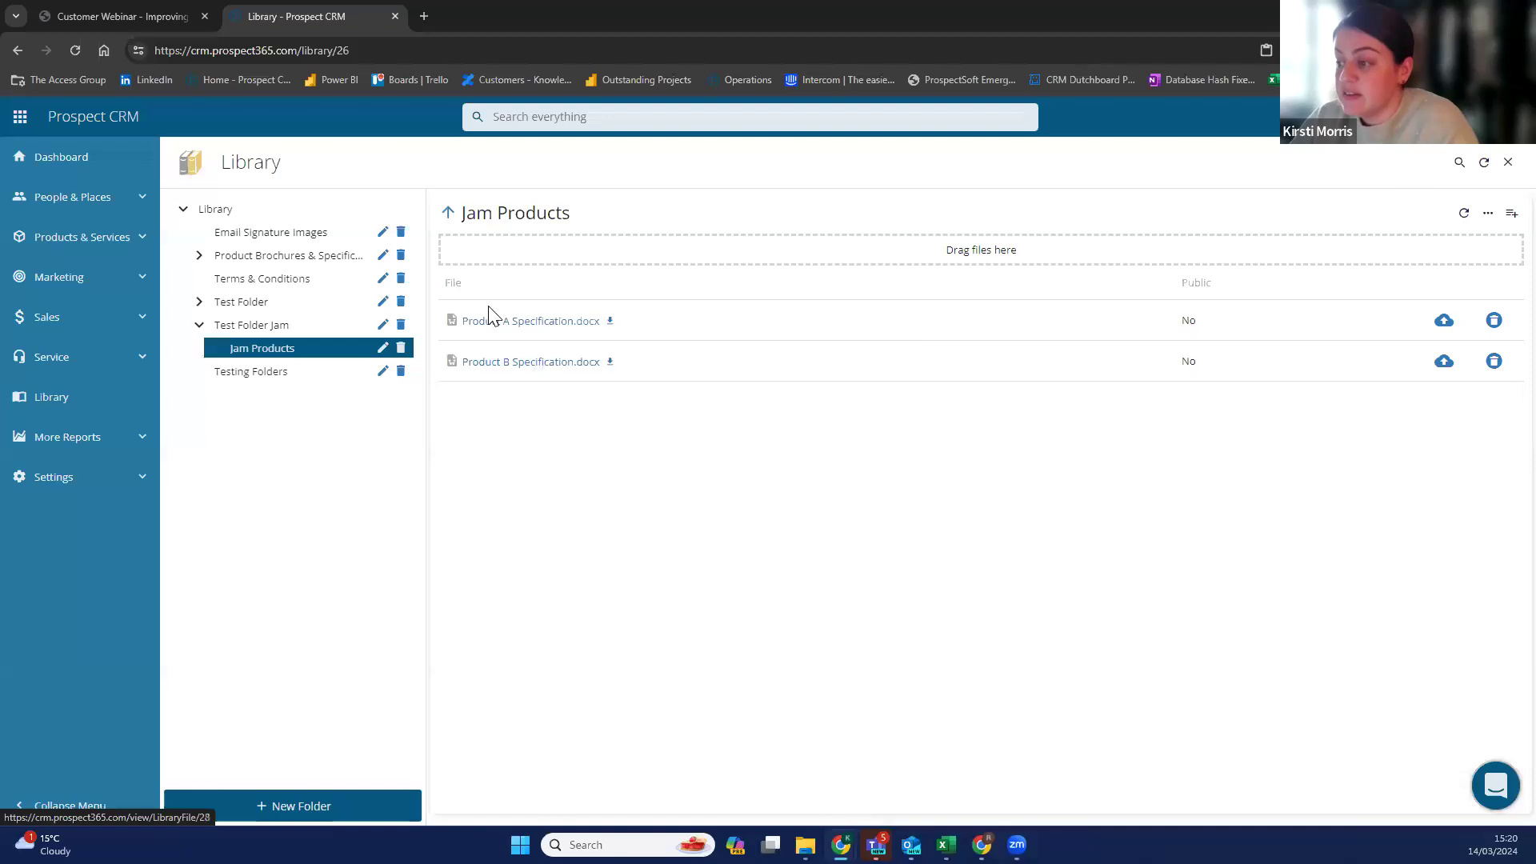
{"action": "left_click", "coordinate": [531, 328]}
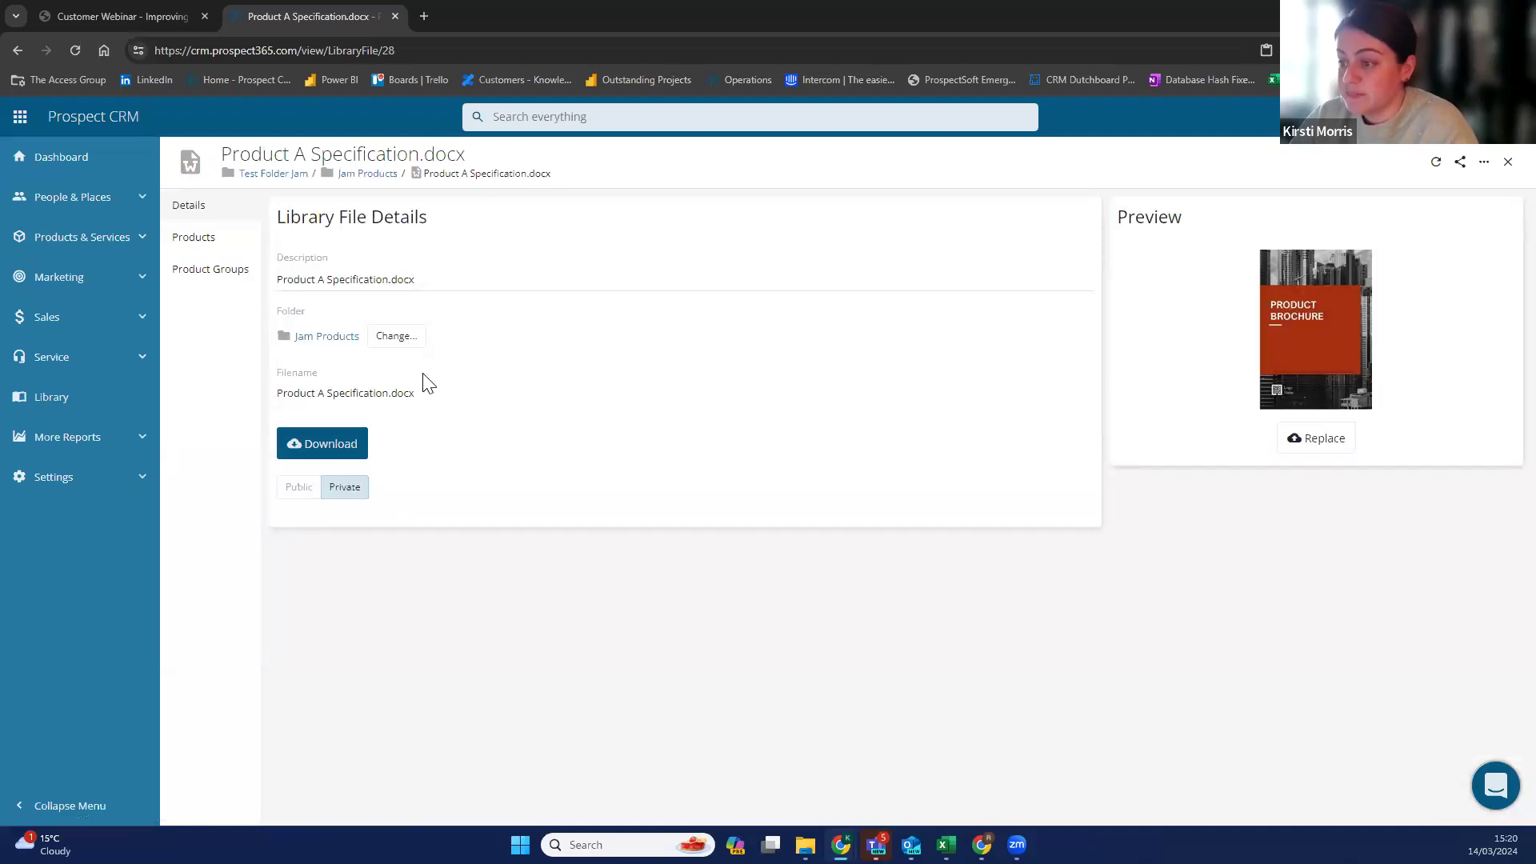
On Product A Specification.docx's Products tab, link the JAMMAK Automatic Jam & Jelly Maker.
{"action": "left_click", "coordinate": [212, 240]}
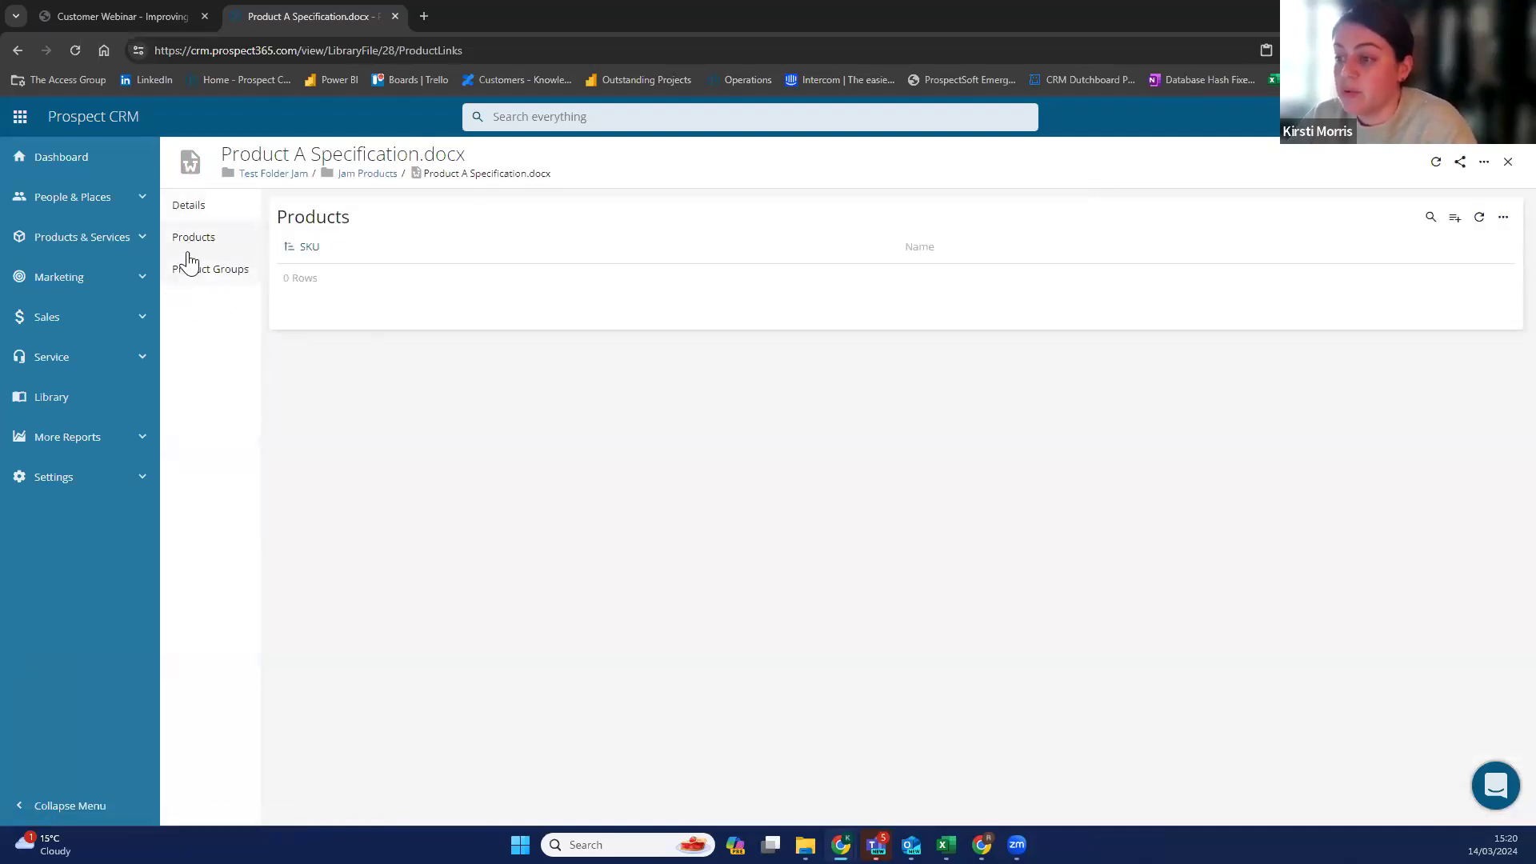
{"action": "left_click", "coordinate": [1453, 226]}
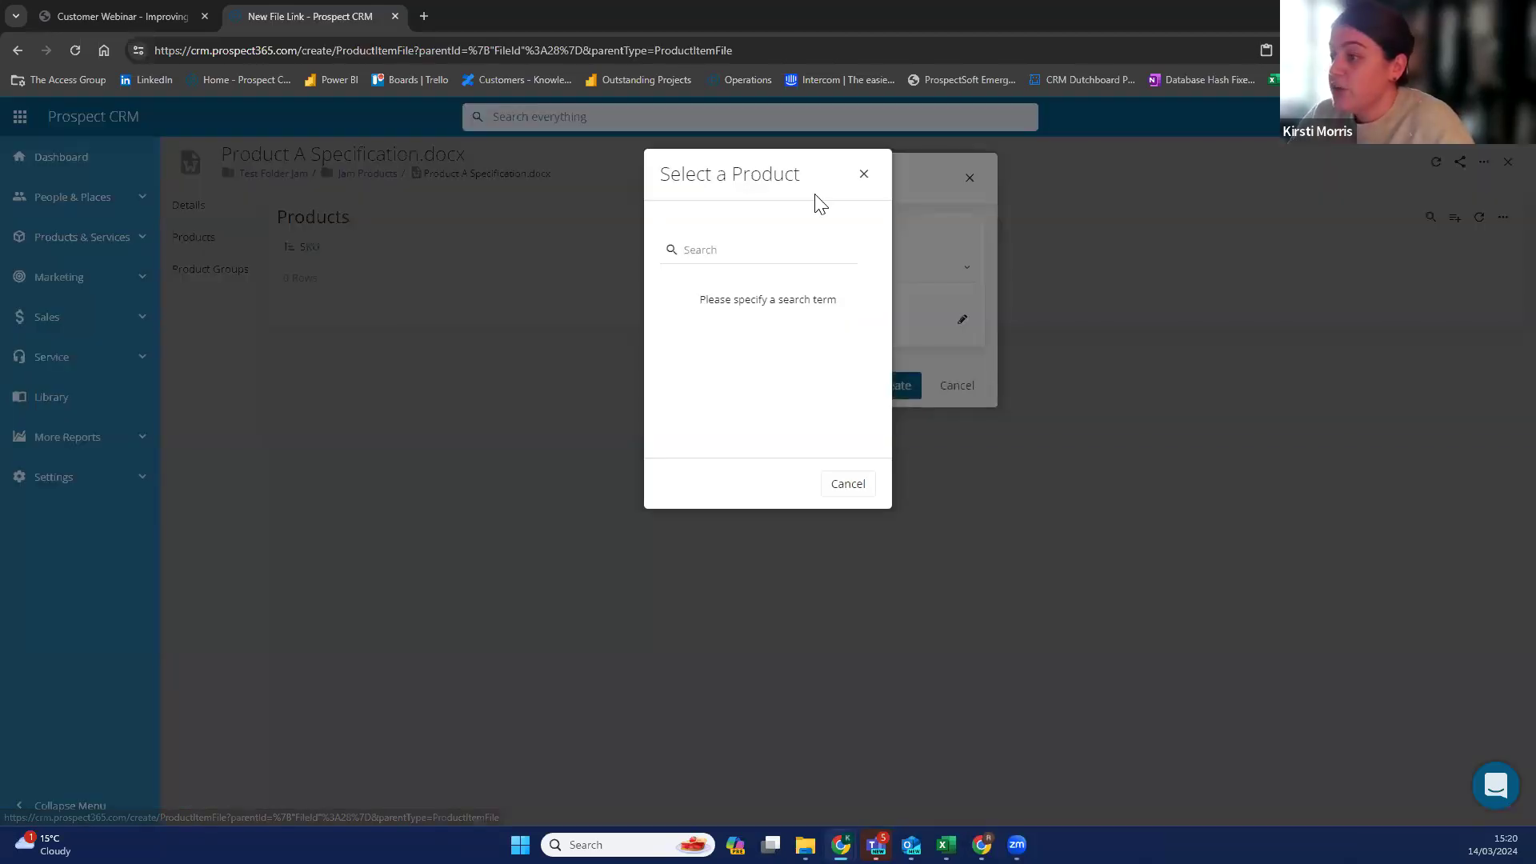
{"action": "type", "text": "jam mak"}
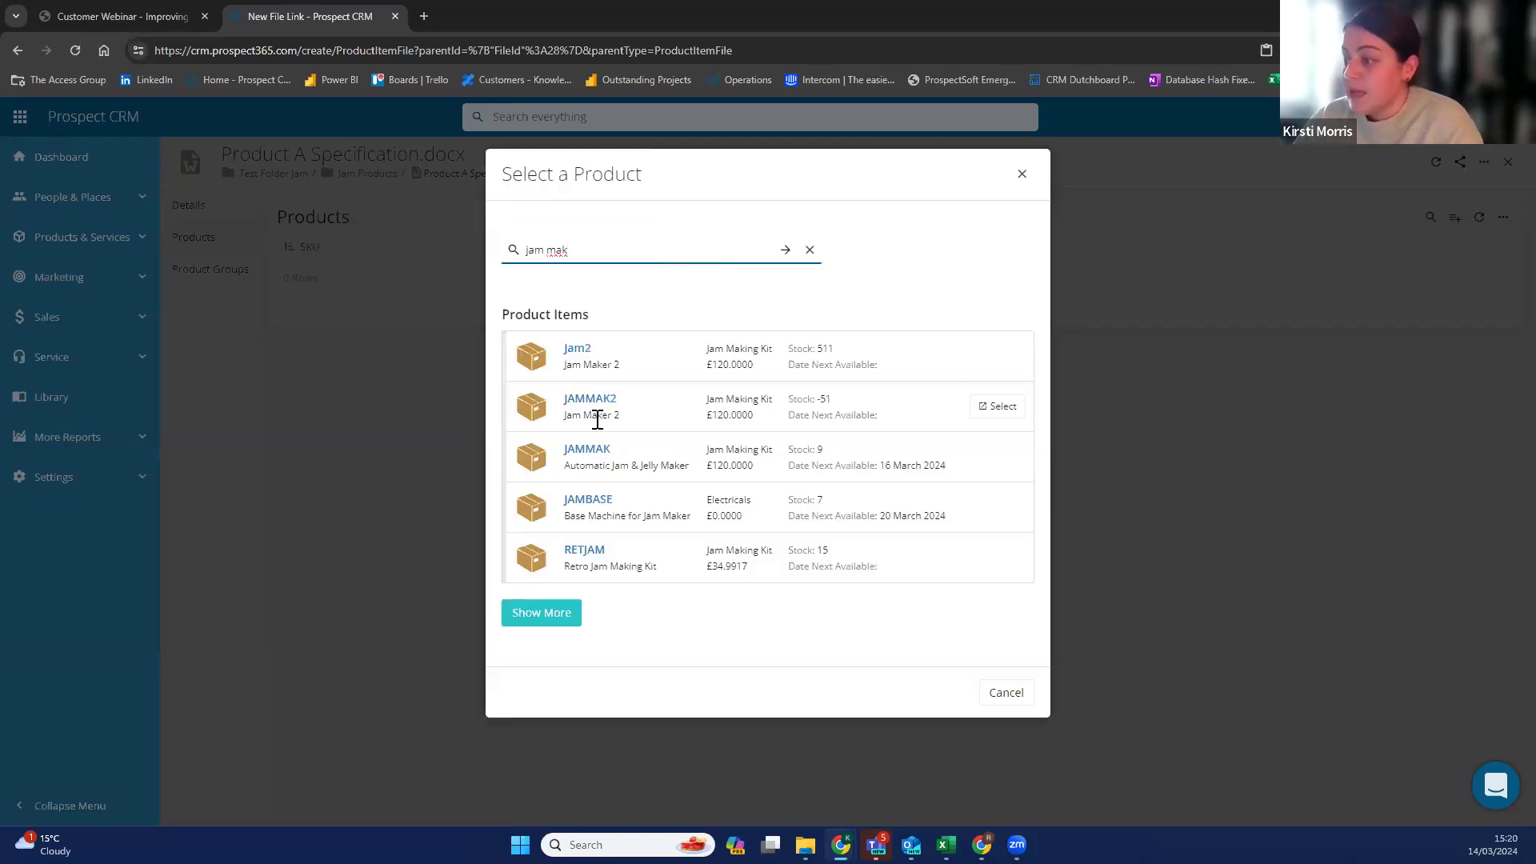
{"action": "left_click", "coordinate": [590, 447]}
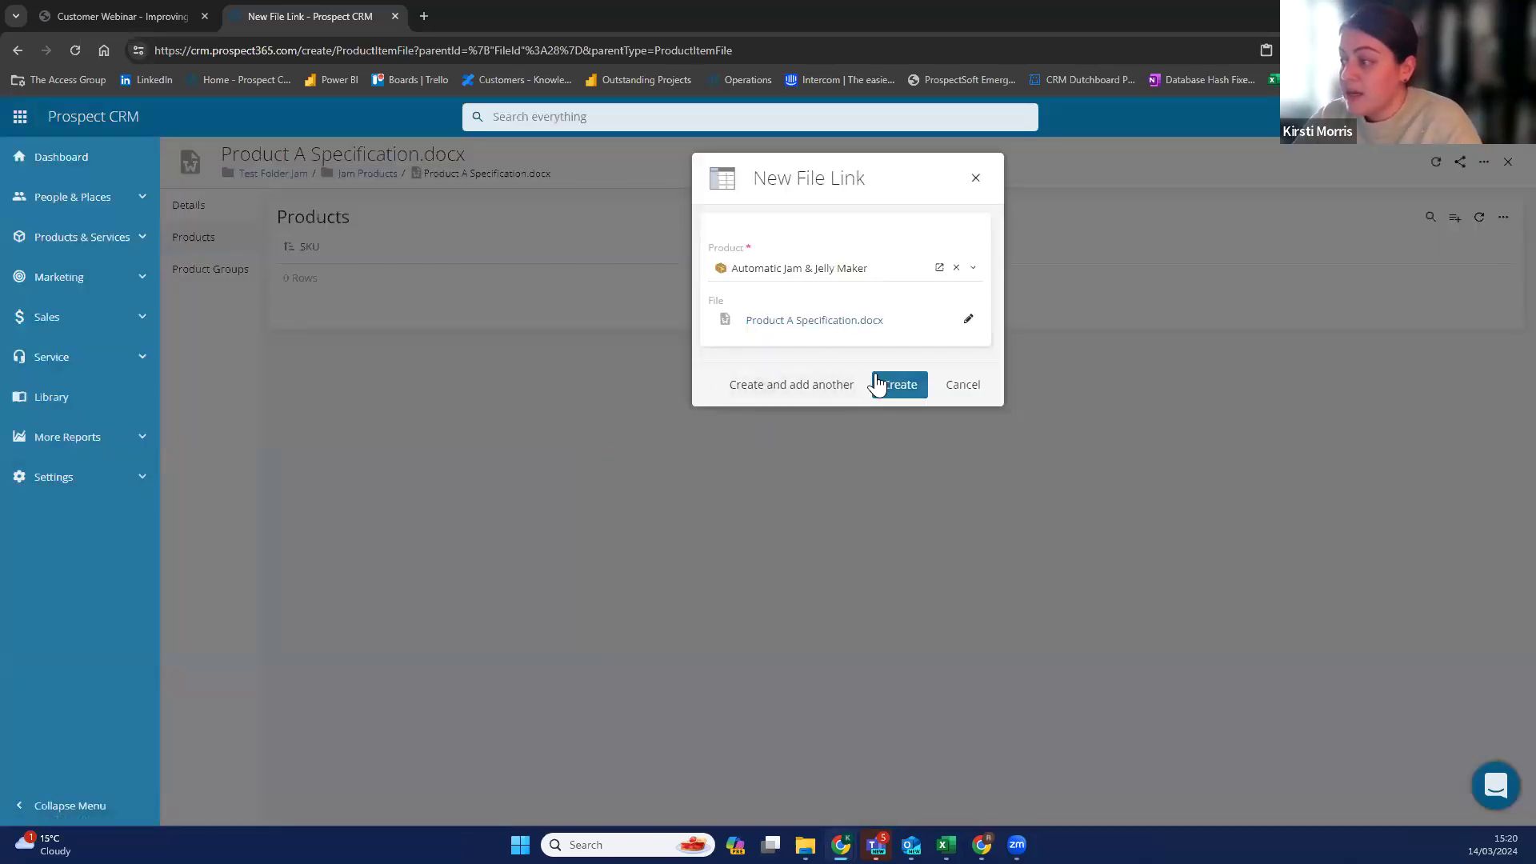
{"action": "left_click", "coordinate": [878, 382]}
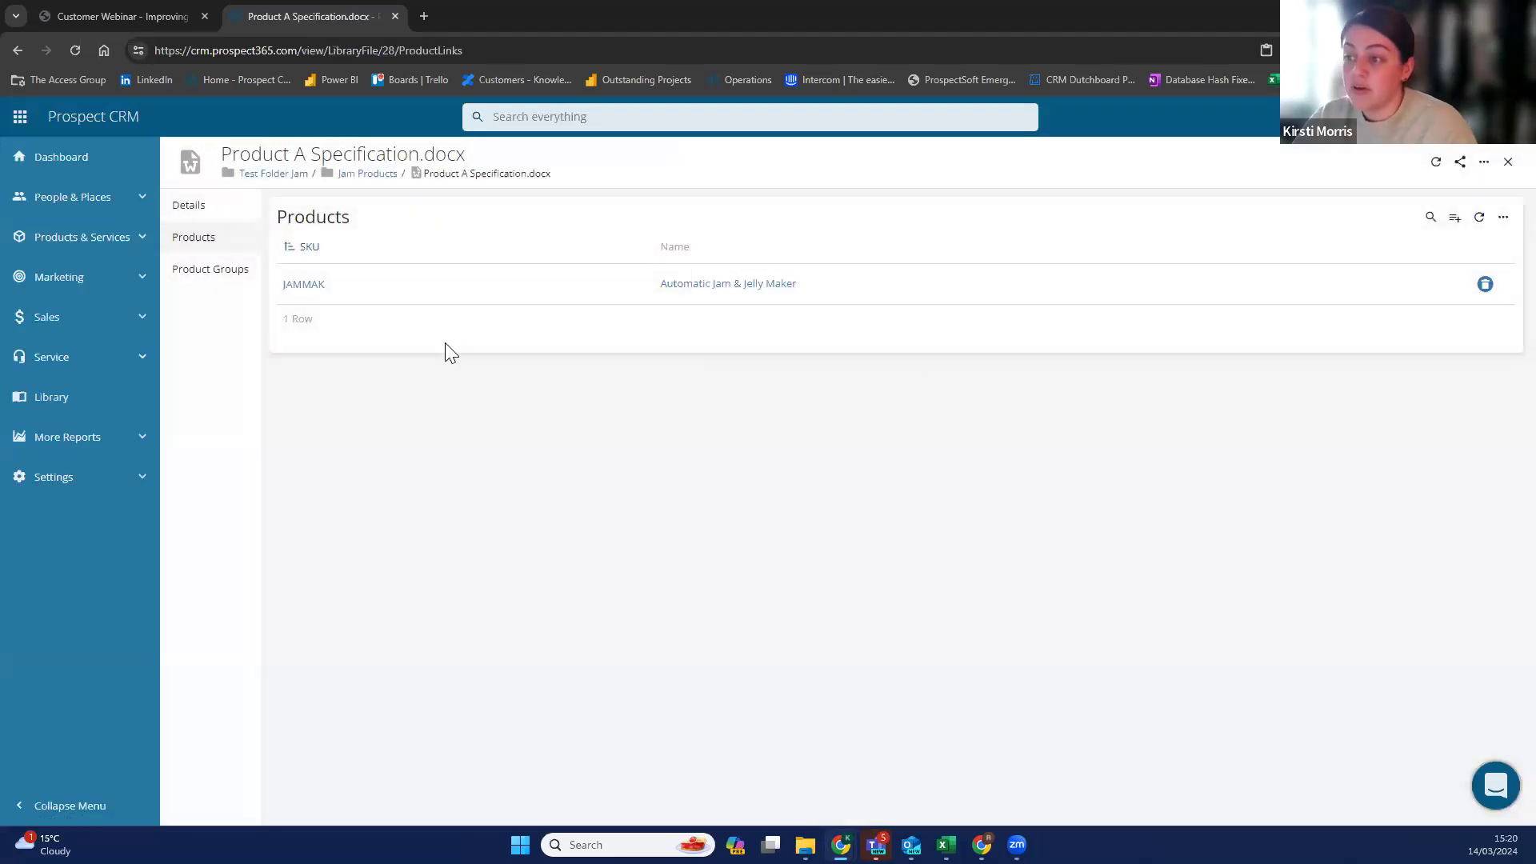